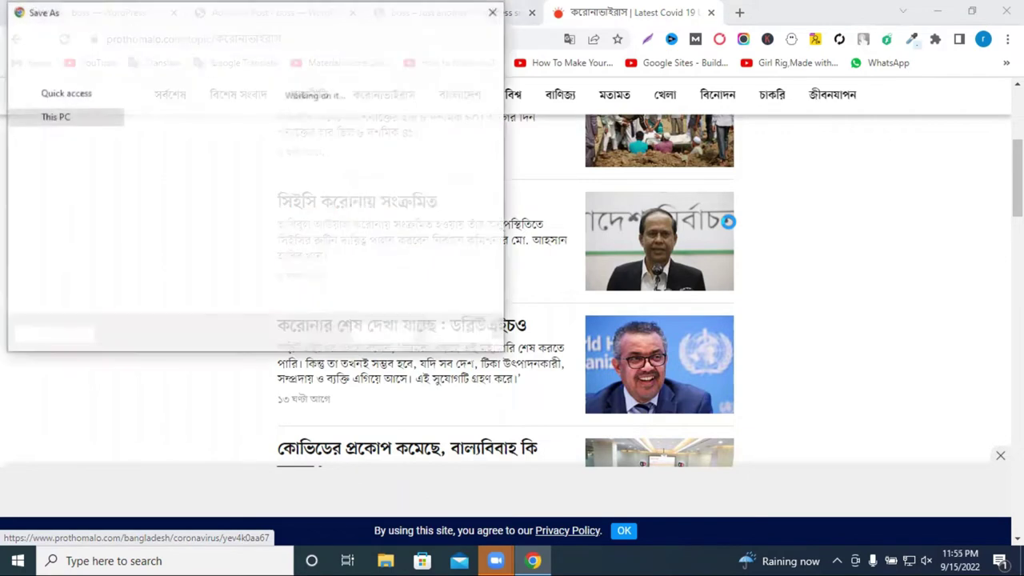
Finish saving the earlier image and open the সিইসি করোনায় সংক্রমিত article in a new tab
left_click(384, 333)
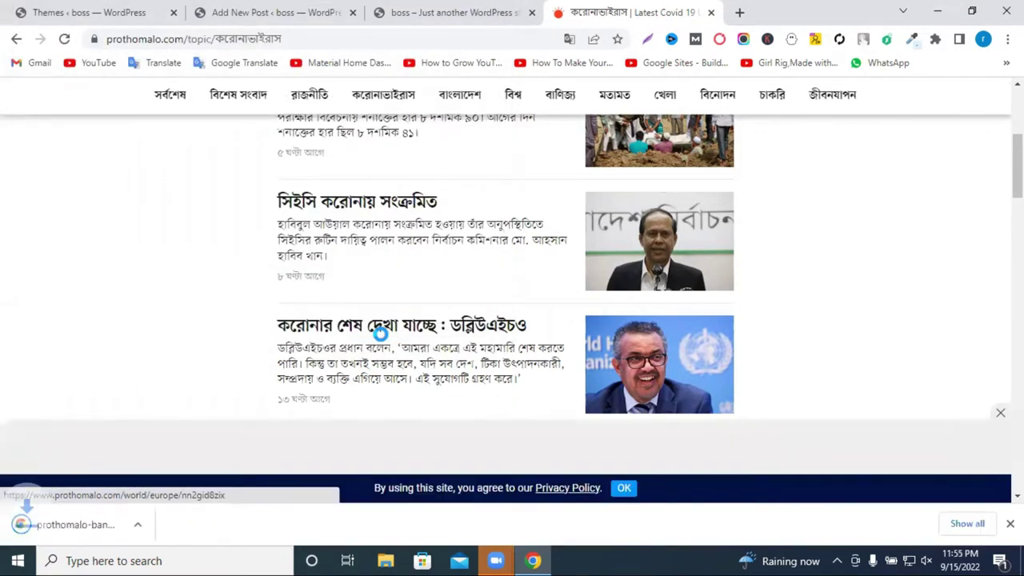
right_click(628, 229)
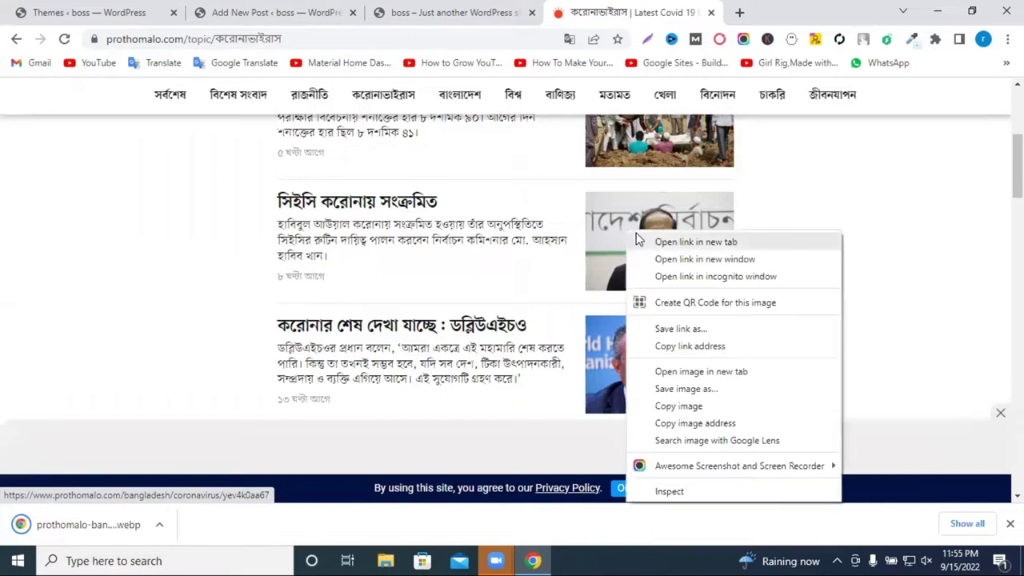
key("Escape")
left_click(704, 14)
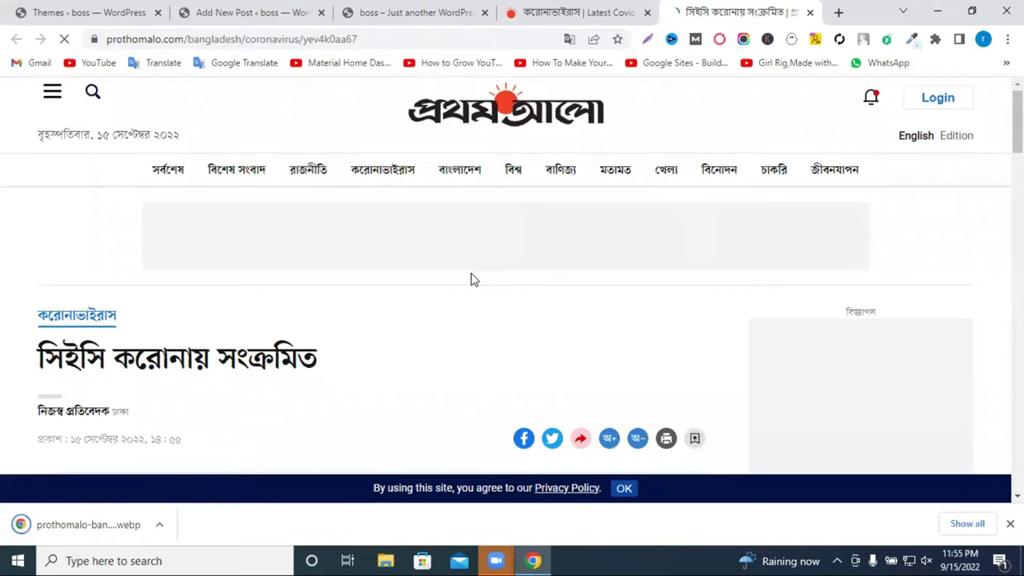
Save the article's lead photo to Downloads
scroll(480, 276, "down", 5)
scroll(425, 268, "down", 2)
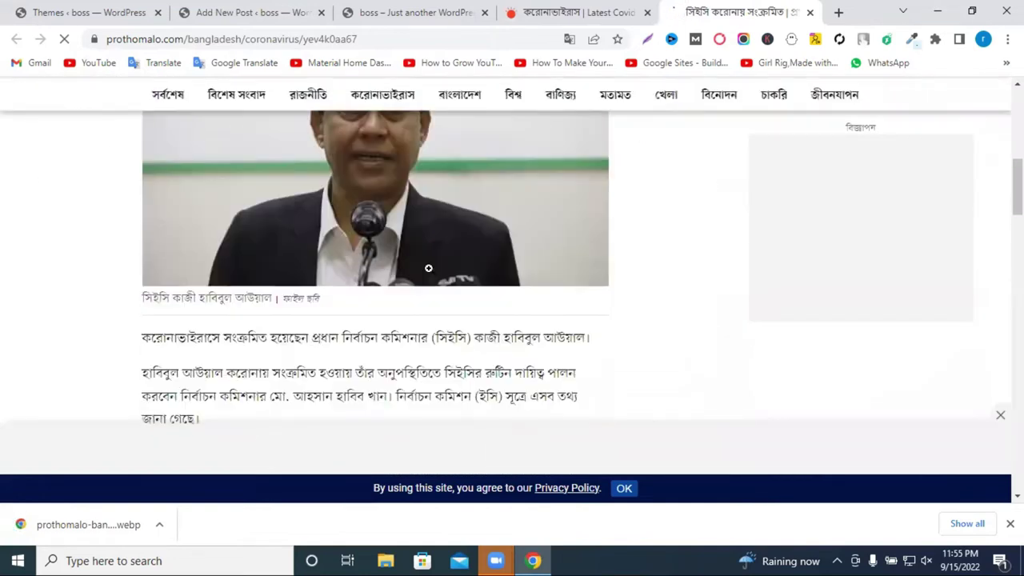
scroll(400, 267, "up", 2)
right_click(402, 272)
left_click(475, 294)
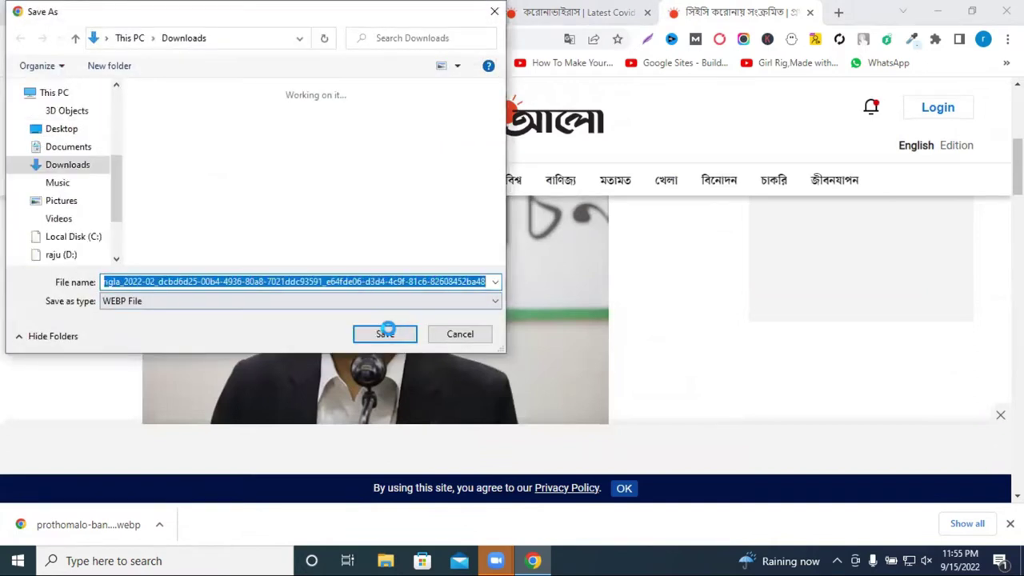
left_click(387, 331)
Go back to the blank WordPress new-post editor
scroll(389, 323, "up", 4)
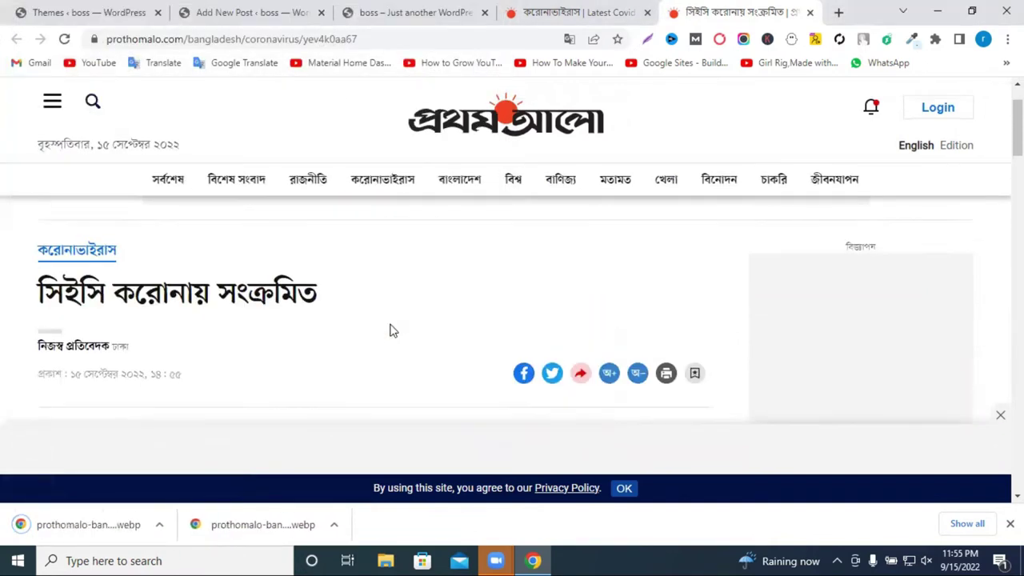
scroll(390, 330, "down", 1)
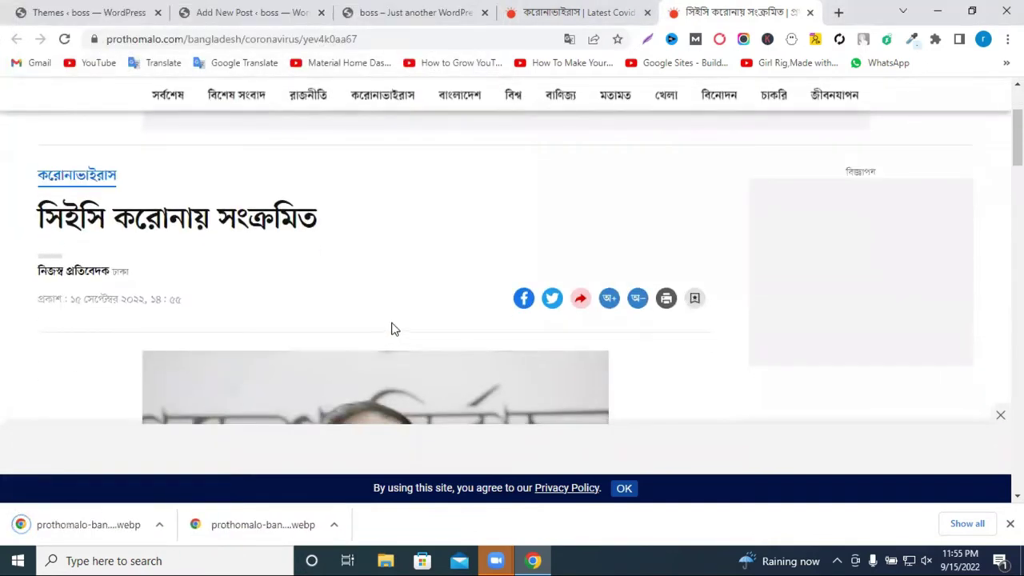
scroll(395, 327, "up", 1)
left_click(502, 10)
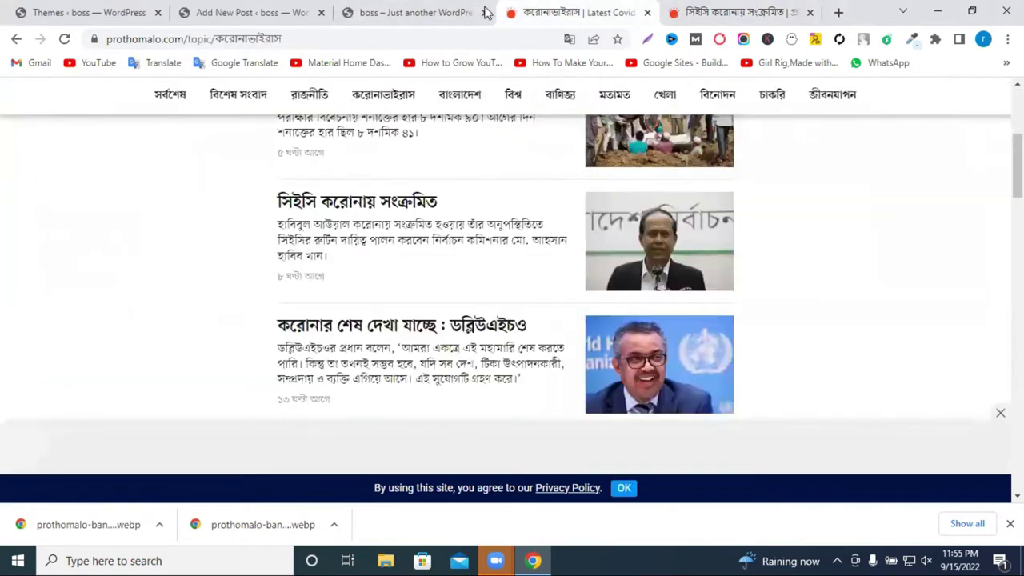
left_click(376, 9)
left_click(237, 9)
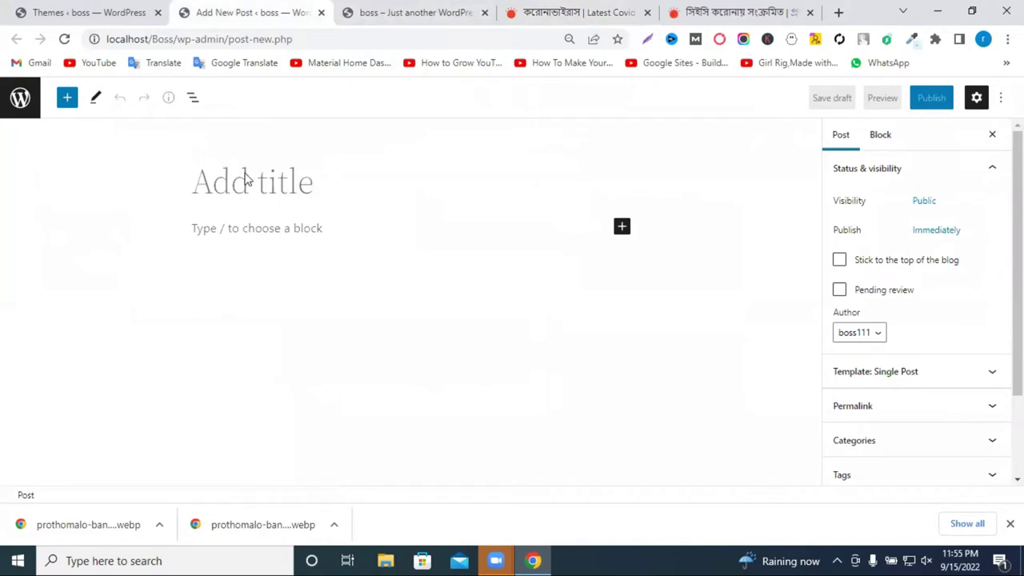
Copy the headline সিইসি করোনায় সংক্রমিত from the Prothom Alo topic page
left_click(736, 12)
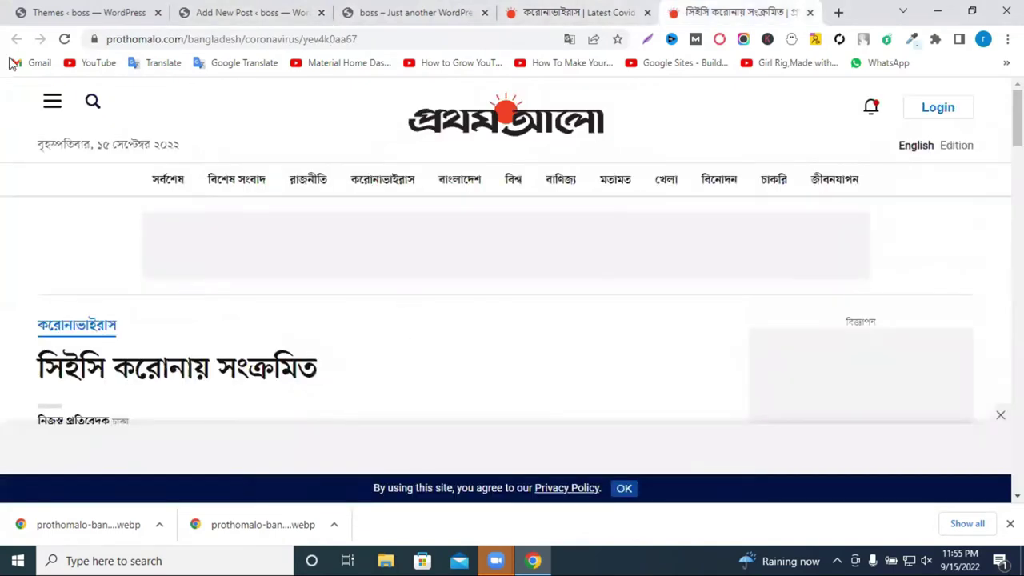
left_click(560, 12)
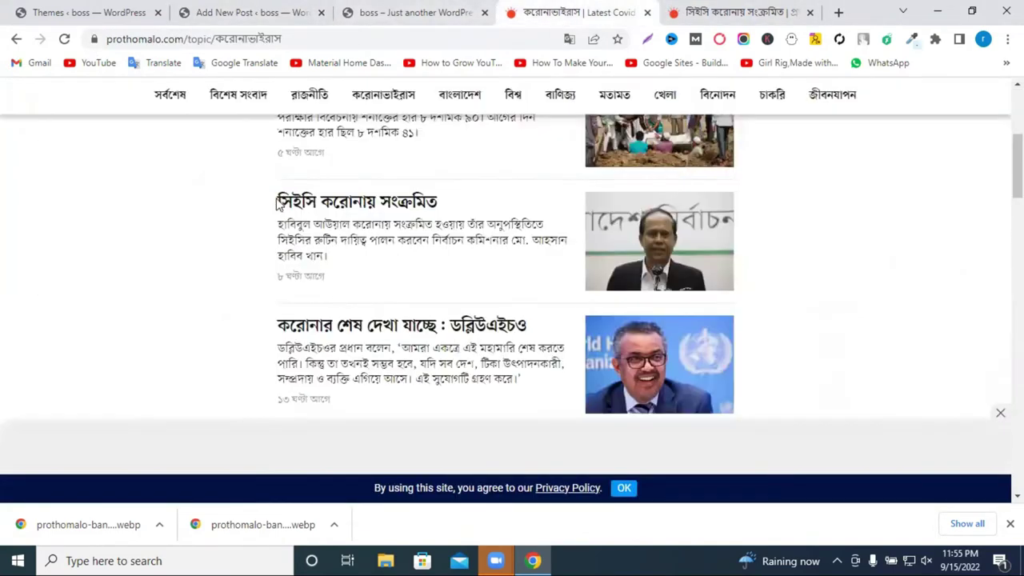
left_click_drag(266, 201, 439, 210)
right_click(400, 207)
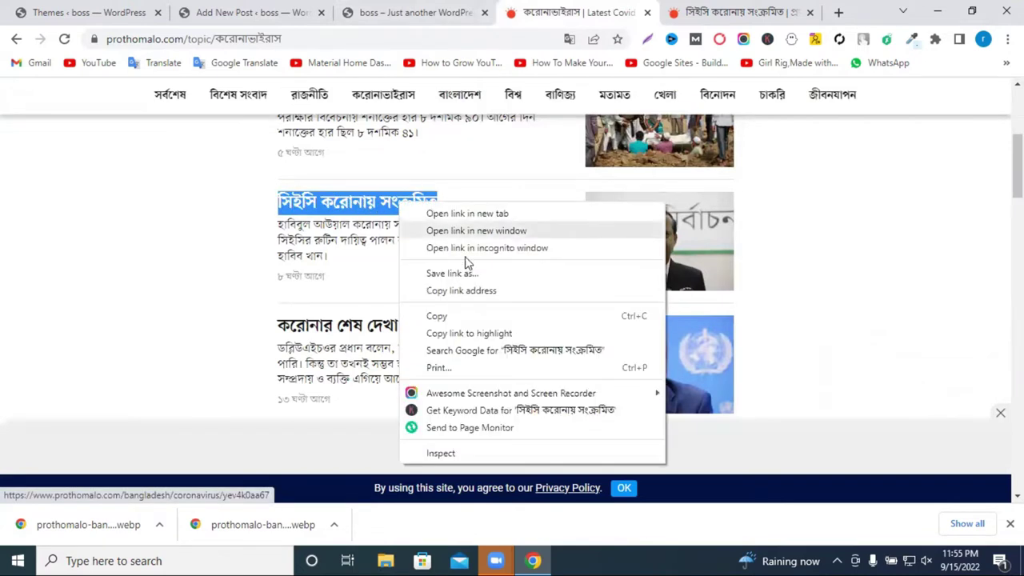
left_click(480, 315)
Paste the headline as the new post's title, then return to the article
left_click(414, 8)
left_click(251, 12)
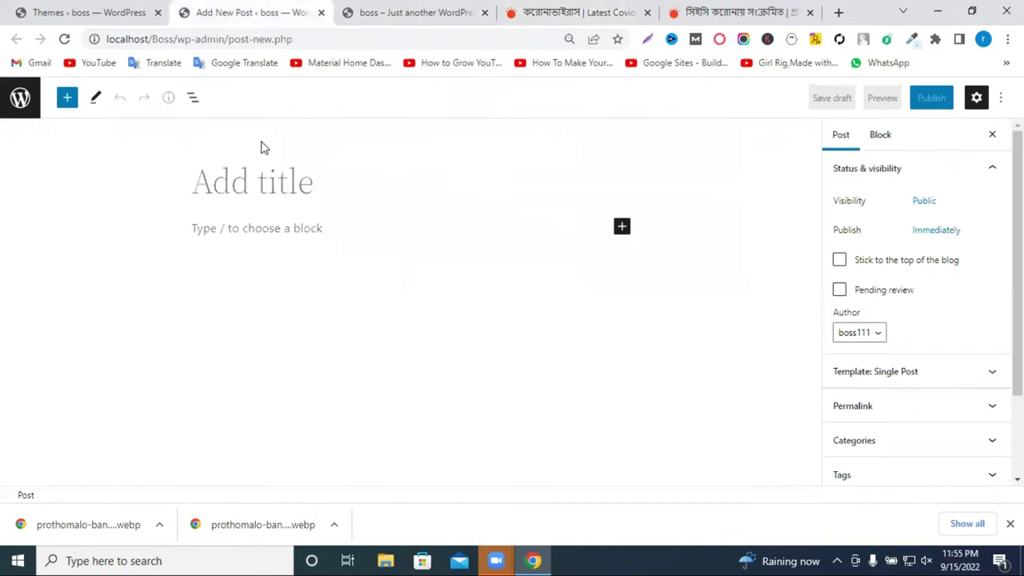
right_click(251, 177)
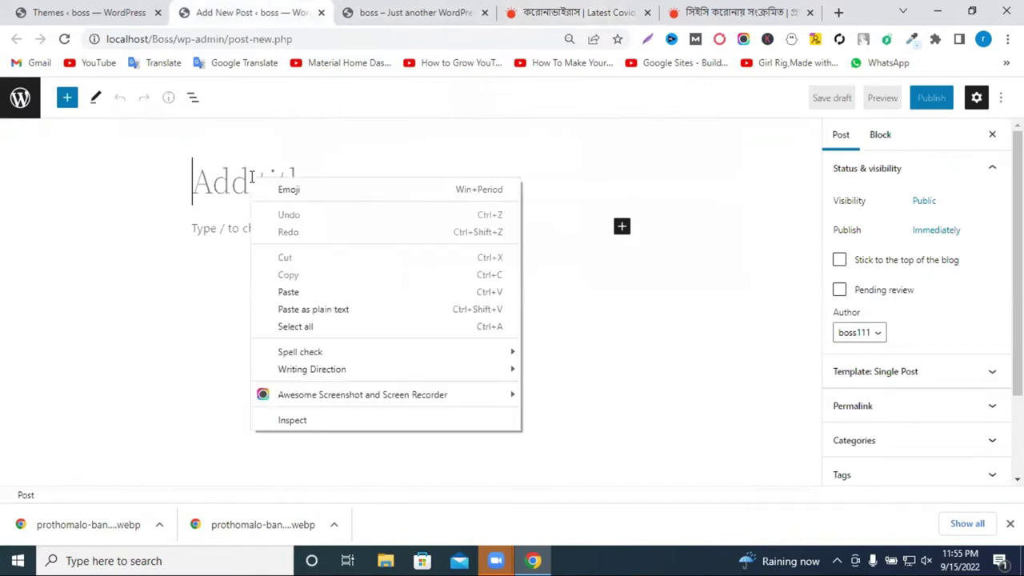
left_click(324, 290)
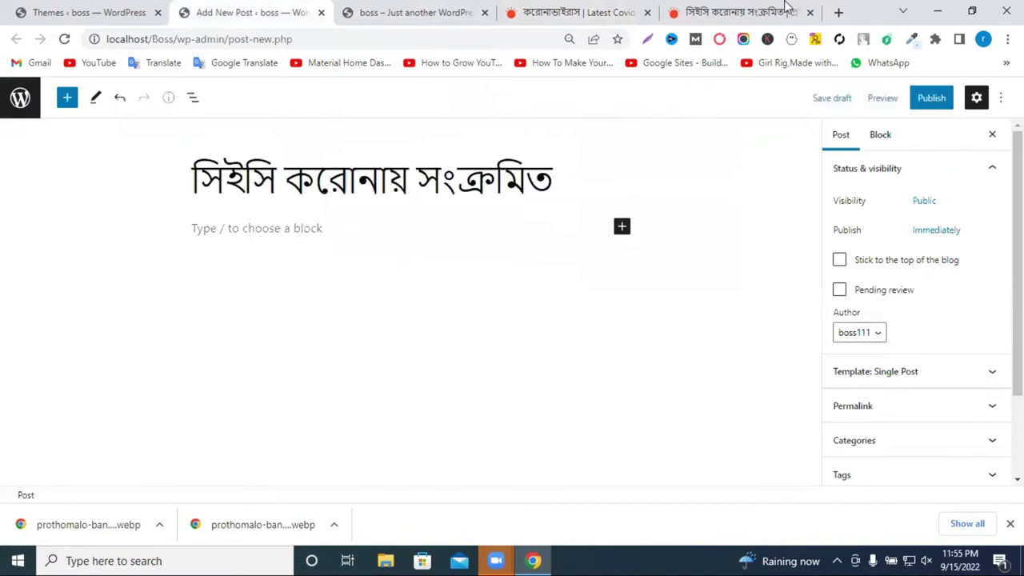
left_click(787, 10)
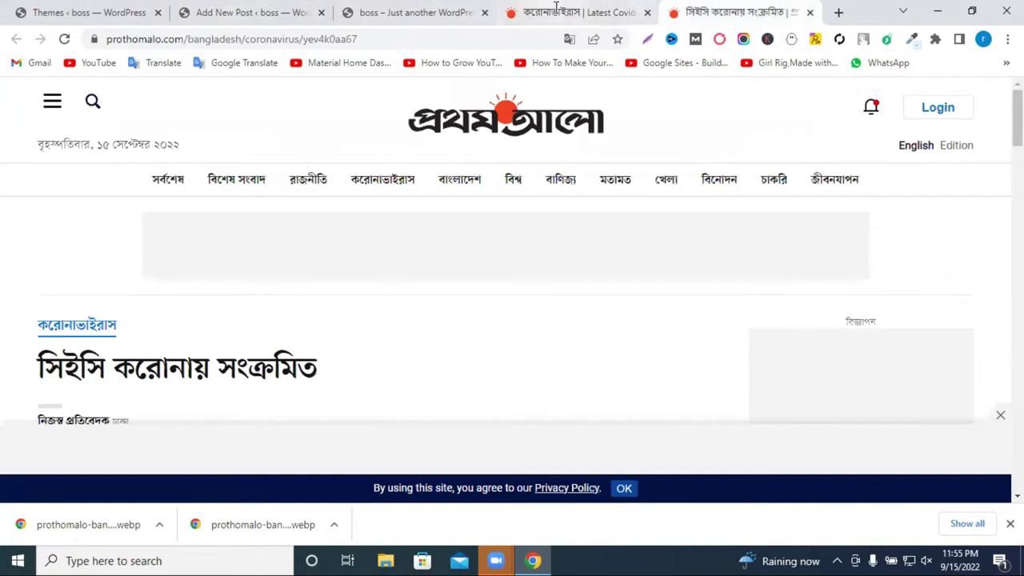
Copy the article's three body paragraphs
scroll(473, 353, "down", 8)
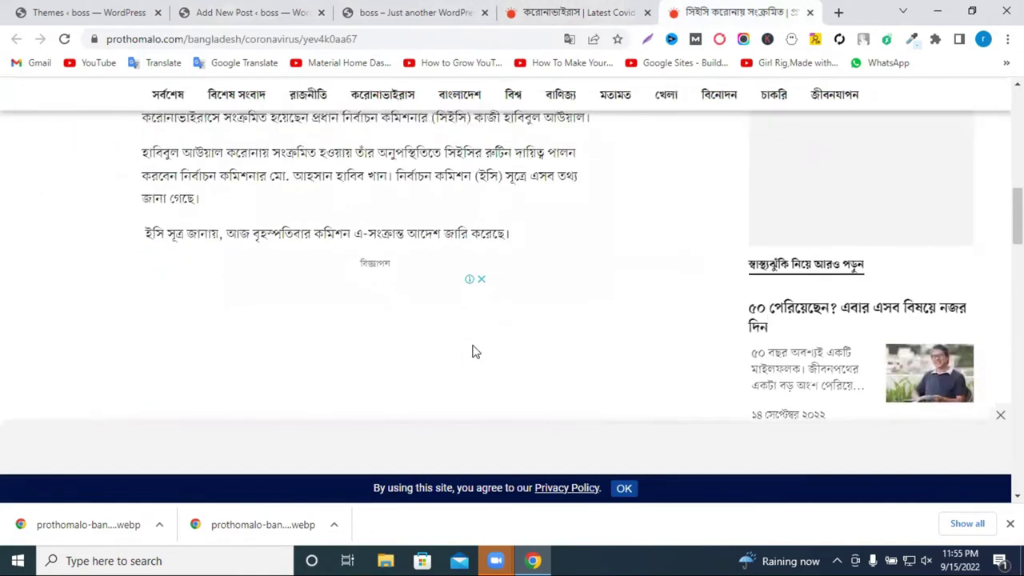
scroll(472, 351, "up", 2)
left_click_drag(144, 263, 516, 369)
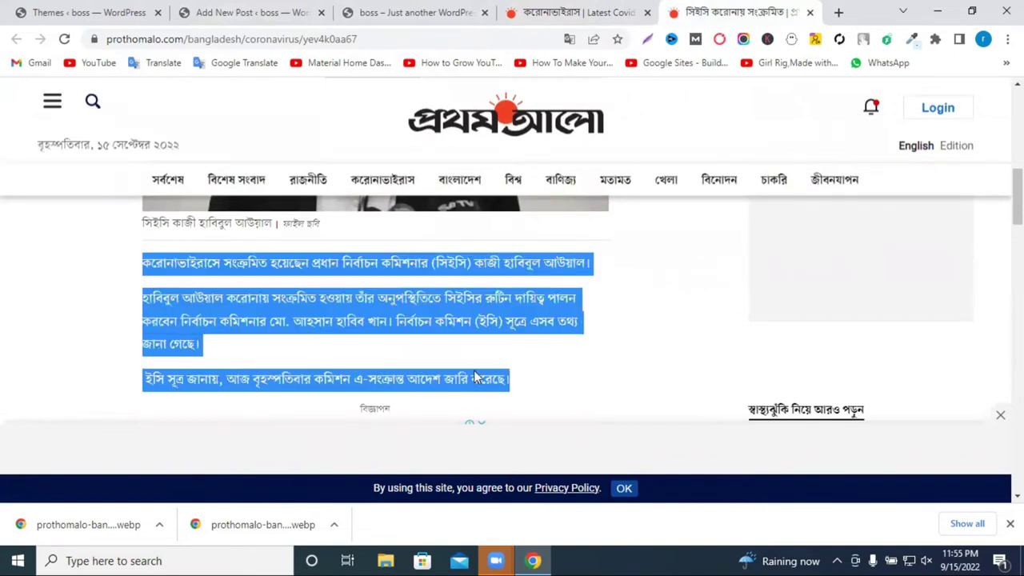
right_click(474, 370)
left_click(517, 383)
Bring up the block inserter in the new post editor
left_click(370, 10)
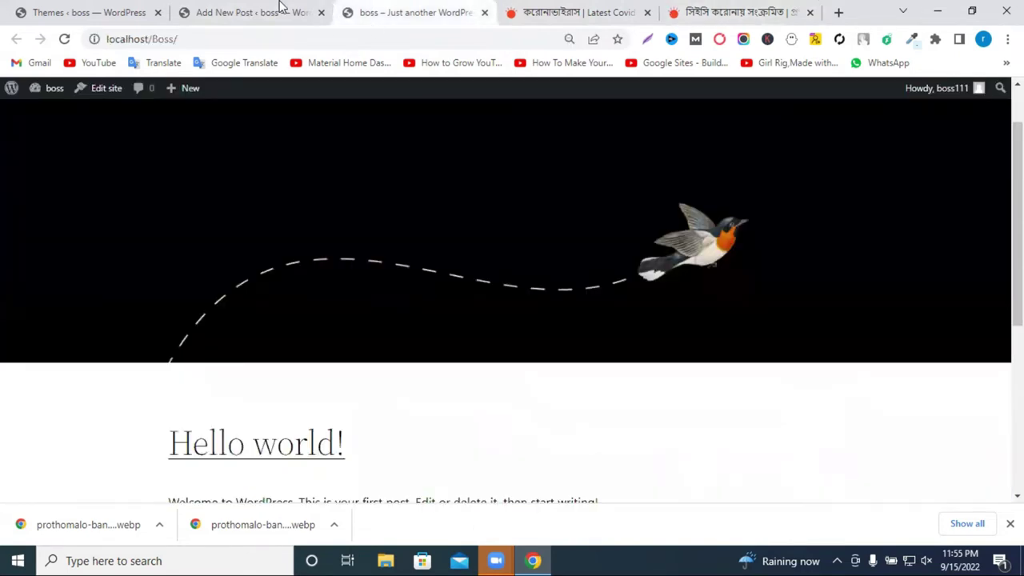
left_click(280, 10)
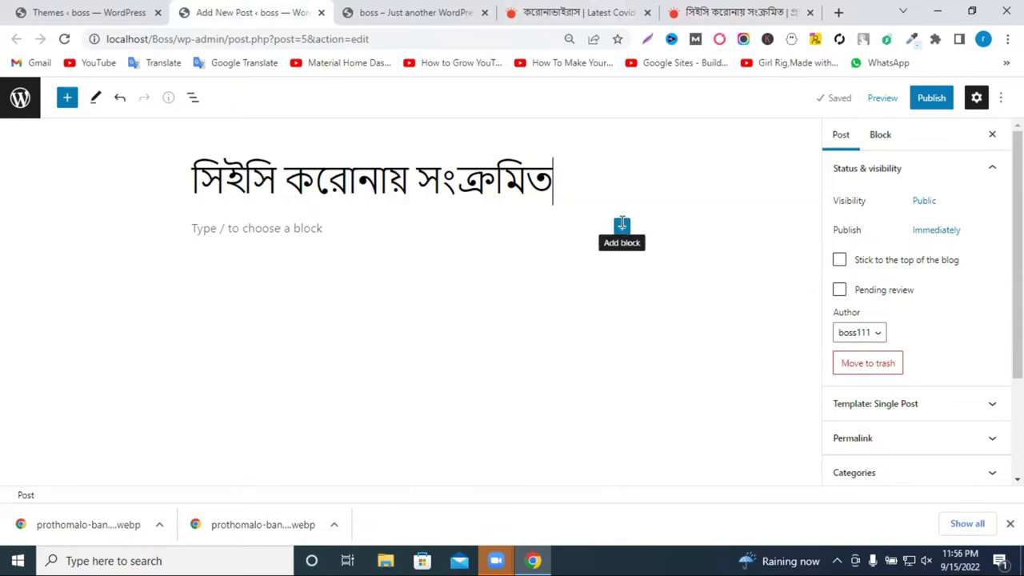
left_click(622, 227)
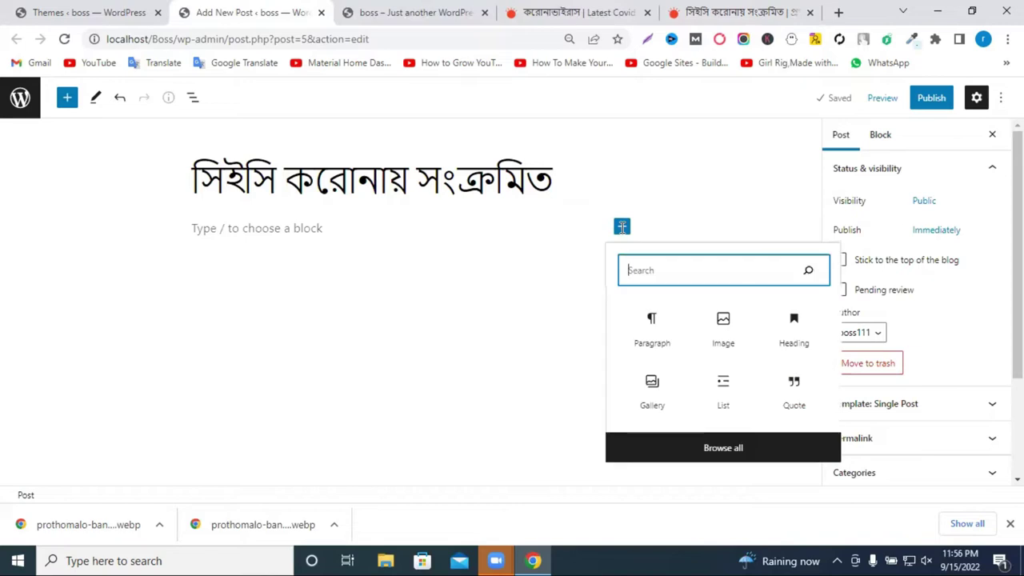
Look over the Prothom Alo article again, then return to the post editor
left_click(602, 13)
left_click(746, 7)
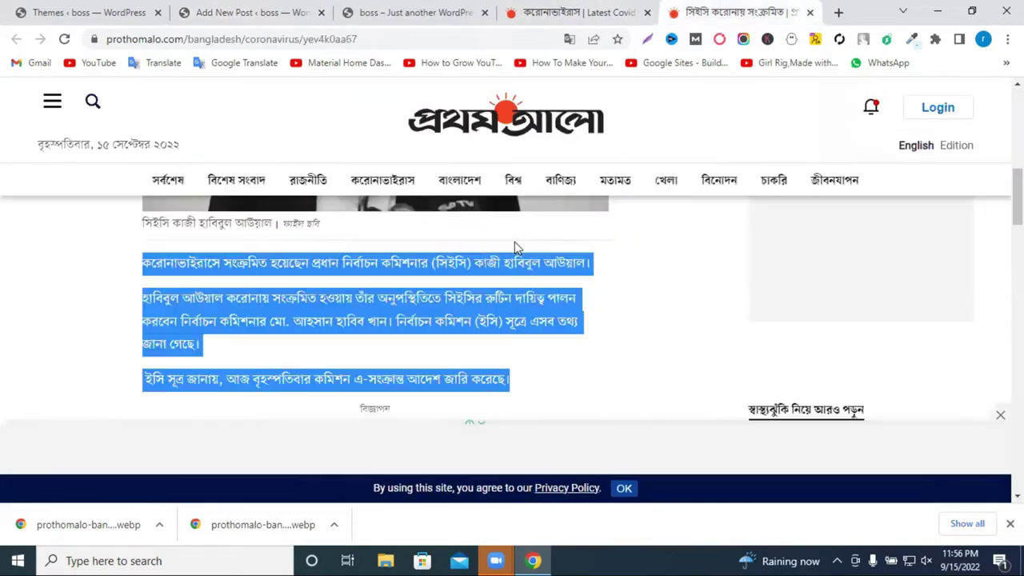
scroll(515, 244, "up", 10)
scroll(131, 338, "down", 2)
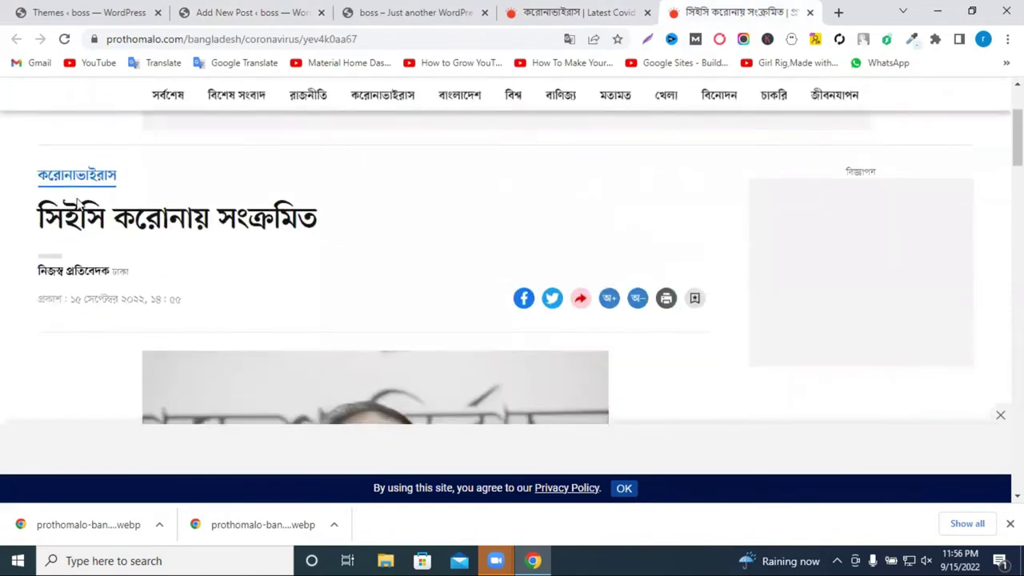
scroll(231, 236, "down", 2)
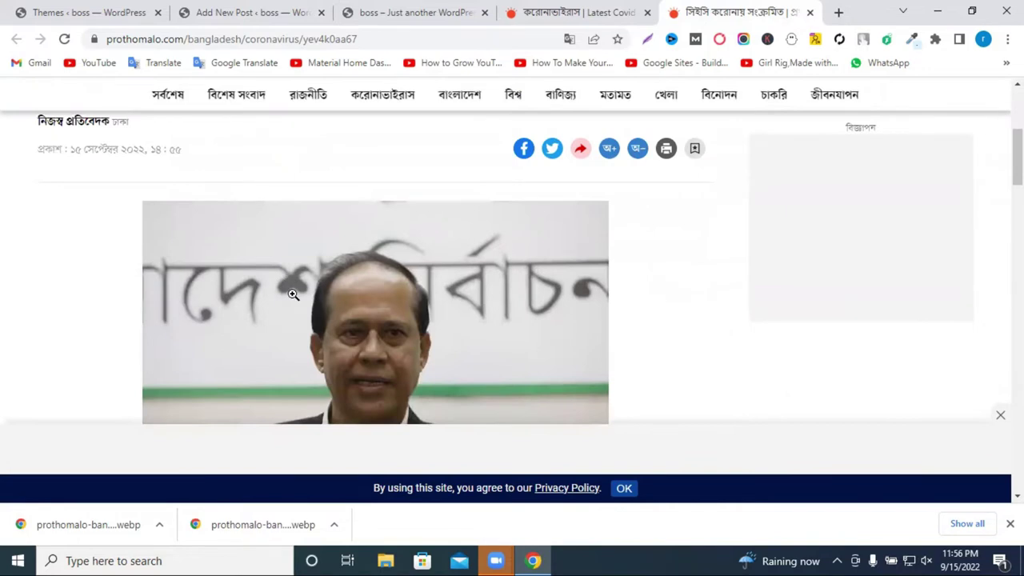
scroll(293, 294, "down", 3)
left_click(587, 8)
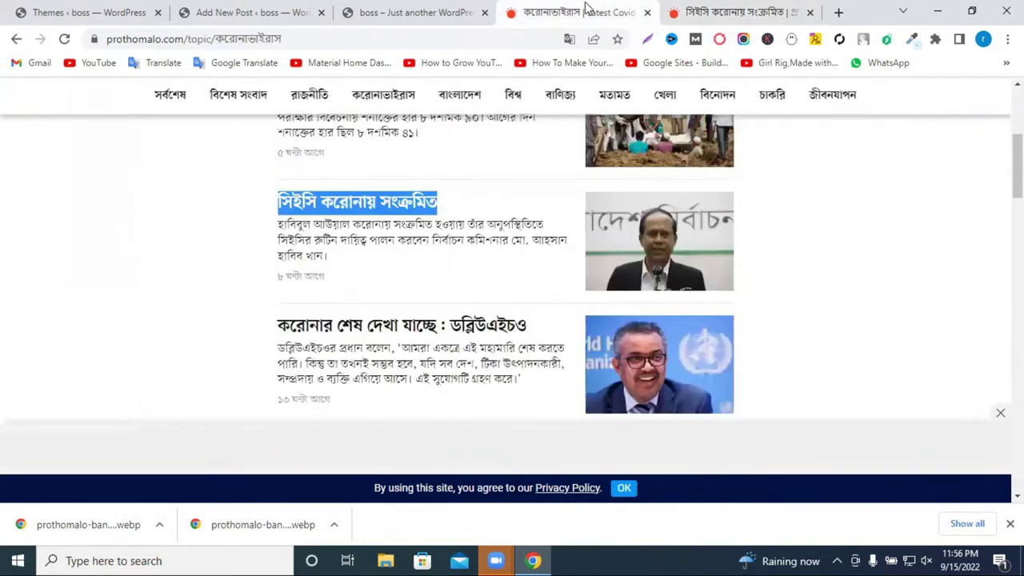
left_click(412, 12)
left_click(192, 12)
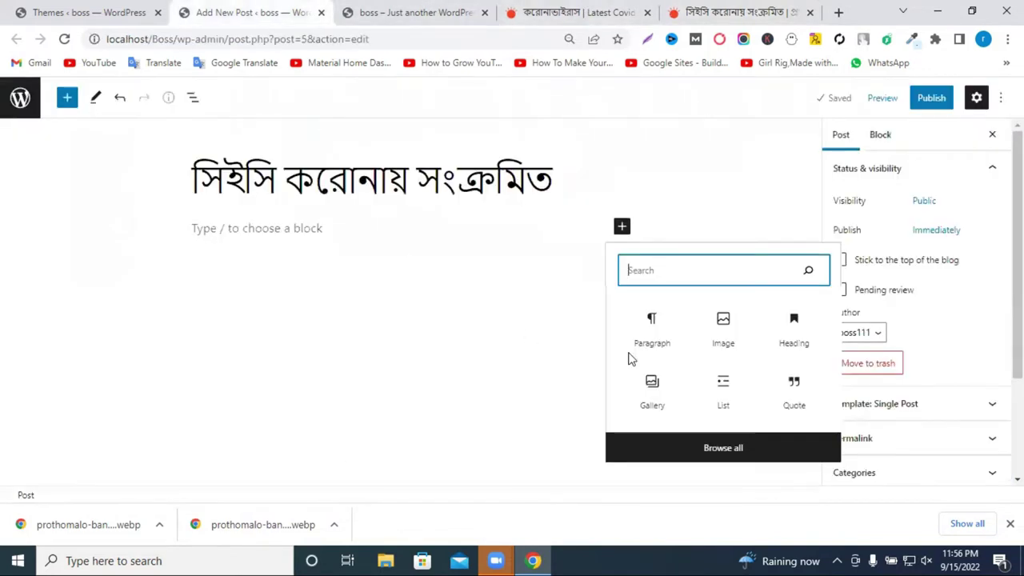
Add an image block and upload the first downloaded prothomalo-bangla photo
left_click(725, 332)
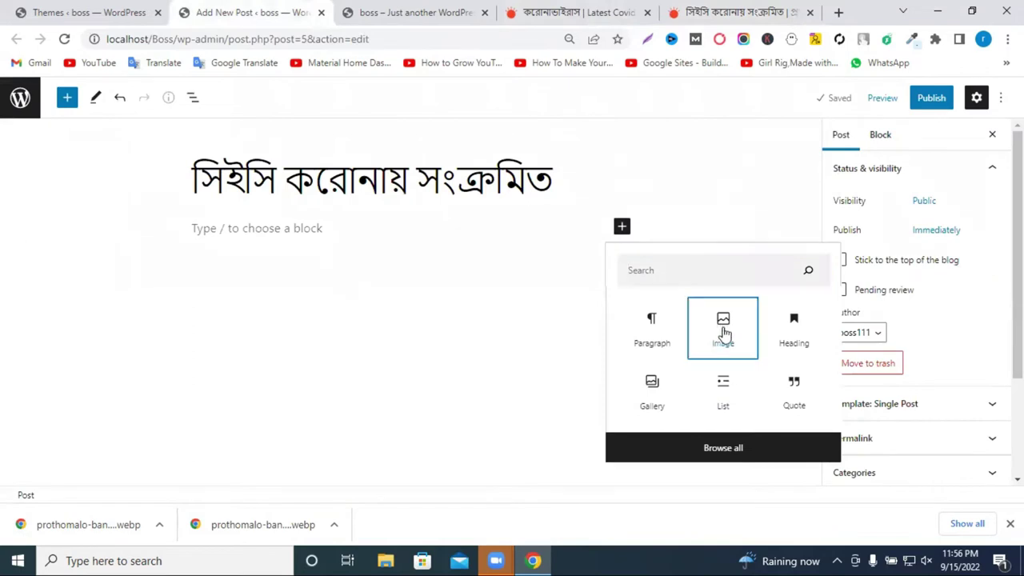
left_click(724, 332)
left_click(227, 314)
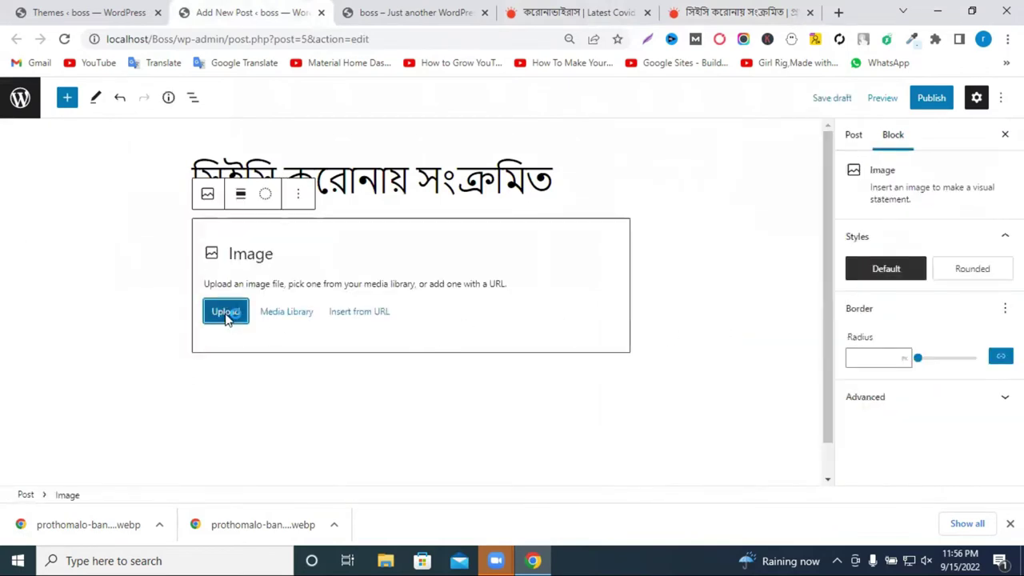
left_click(226, 312)
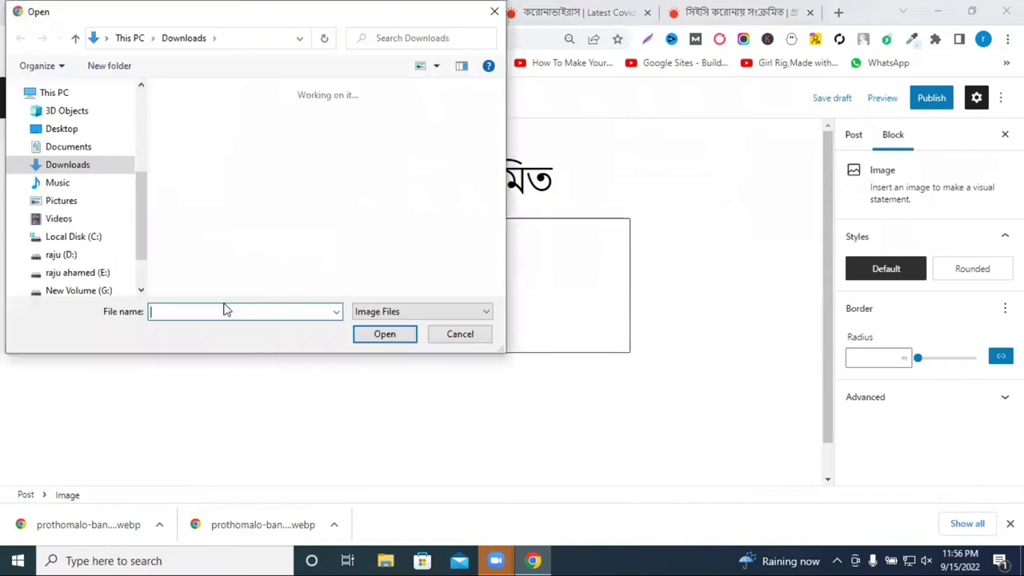
left_click(204, 152)
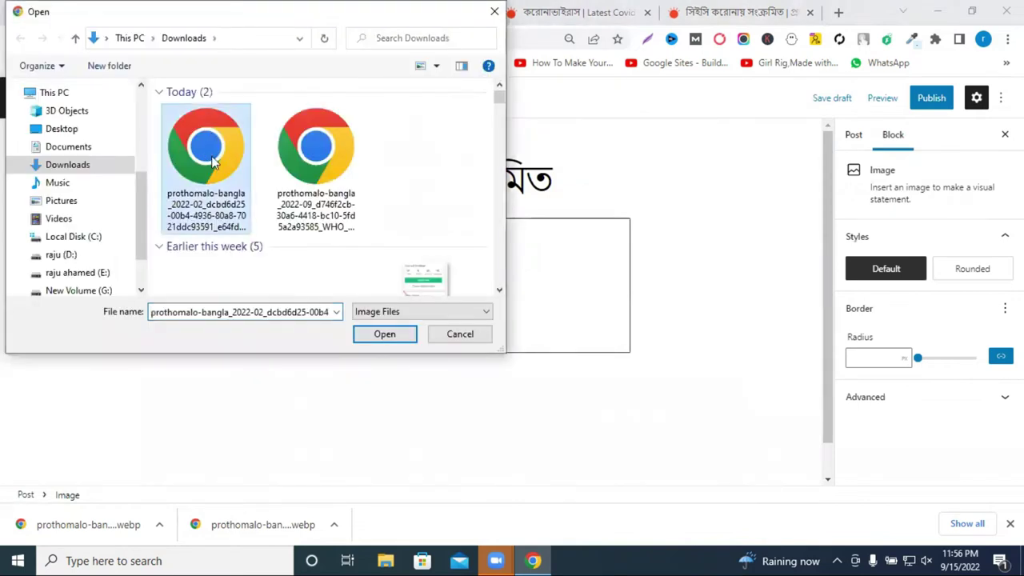
left_click(385, 334)
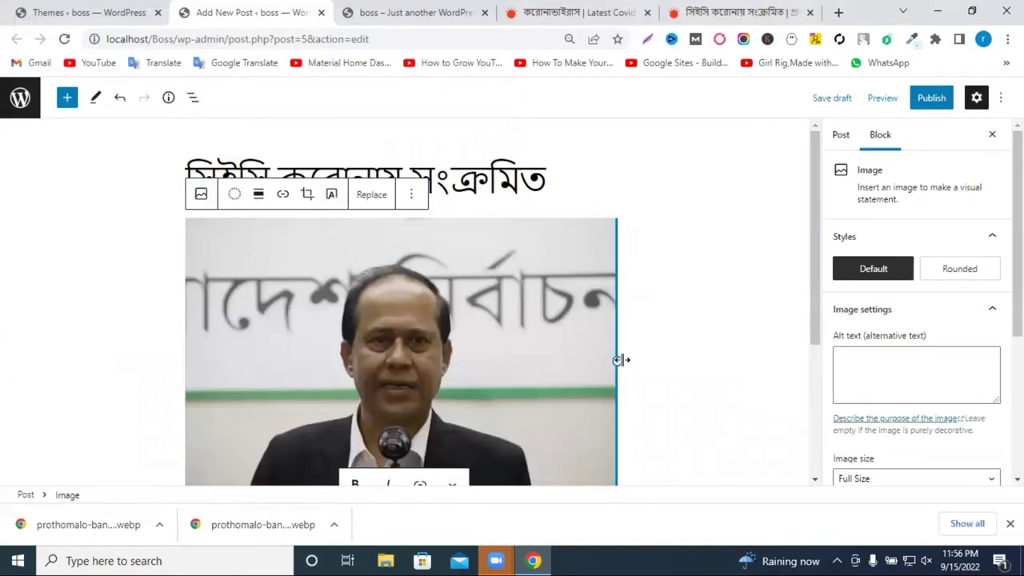
Drag the photo's resize handle to make it narrower, then deselect it
left_click_drag(619, 360, 567, 338)
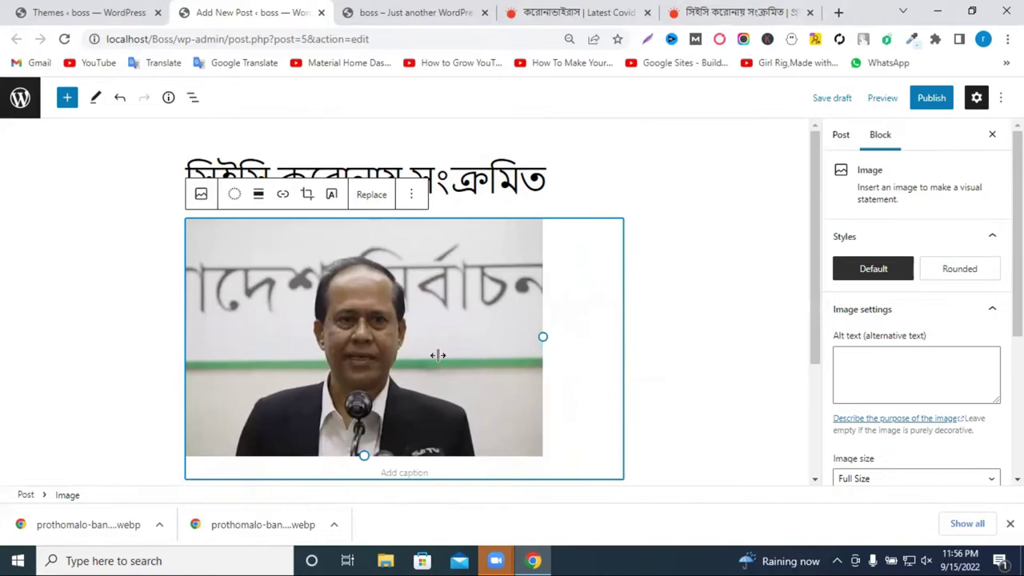
scroll(645, 441, "down", 2)
scroll(629, 384, "up", 1)
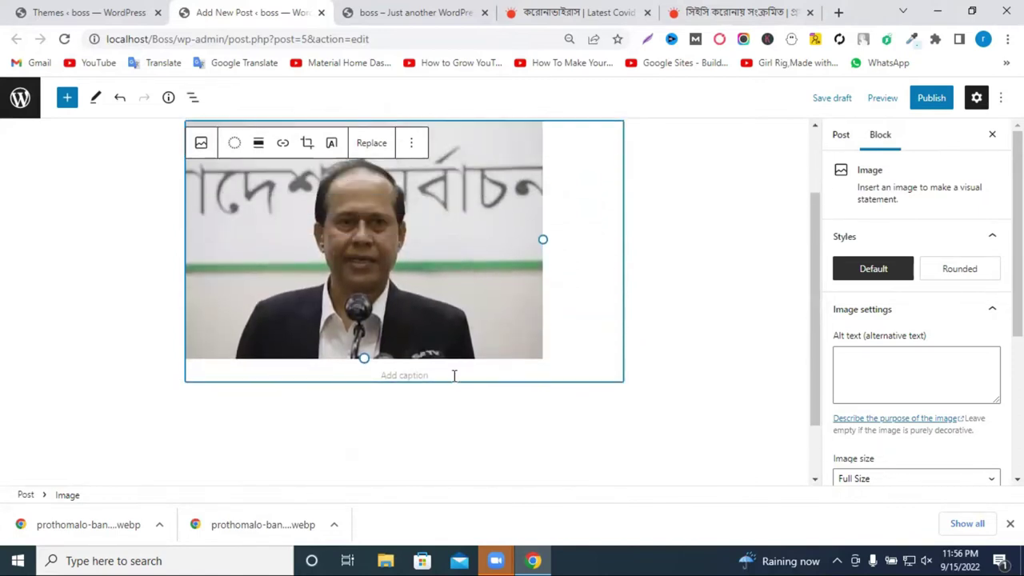
left_click(400, 376)
left_click(446, 425)
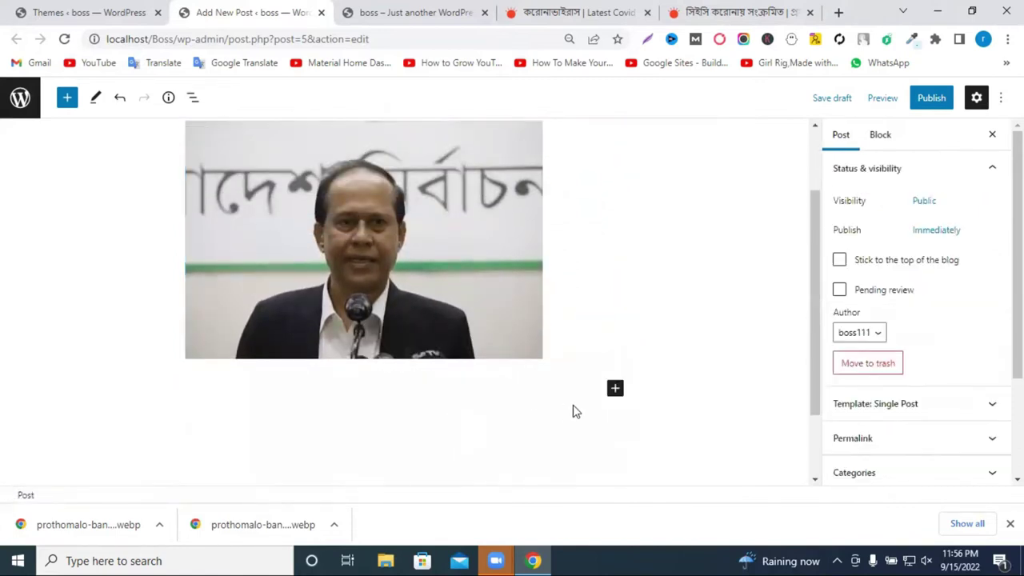
Add a paragraph block below the photo containing the three Bengali body paragraphs
left_click(615, 388)
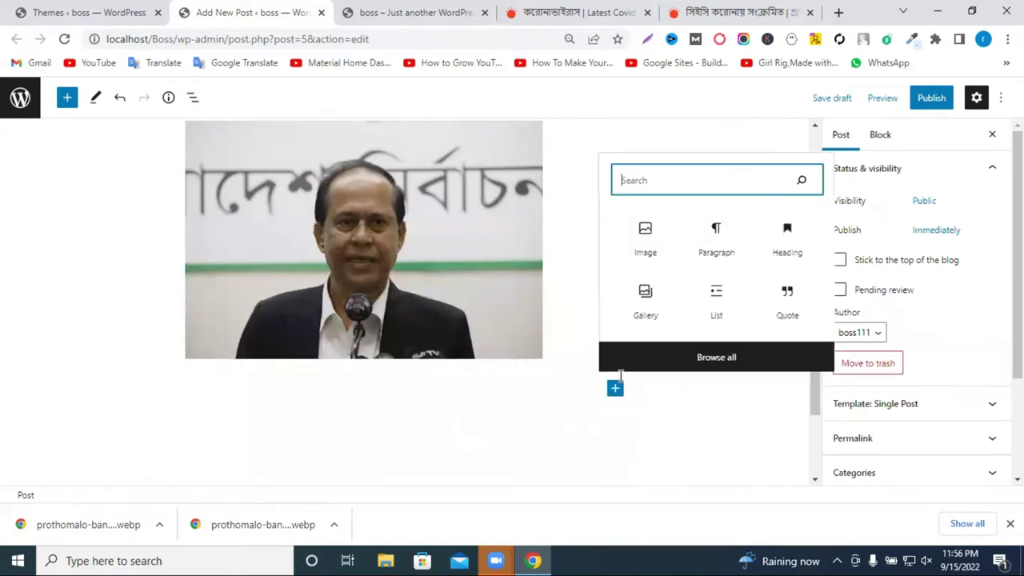
left_click(717, 238)
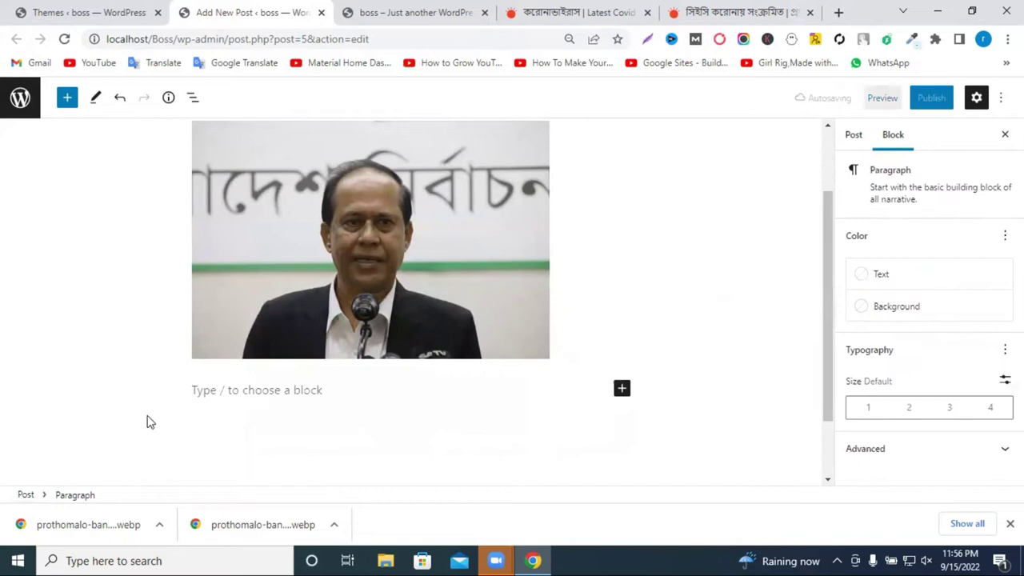
key("ctrl+v")
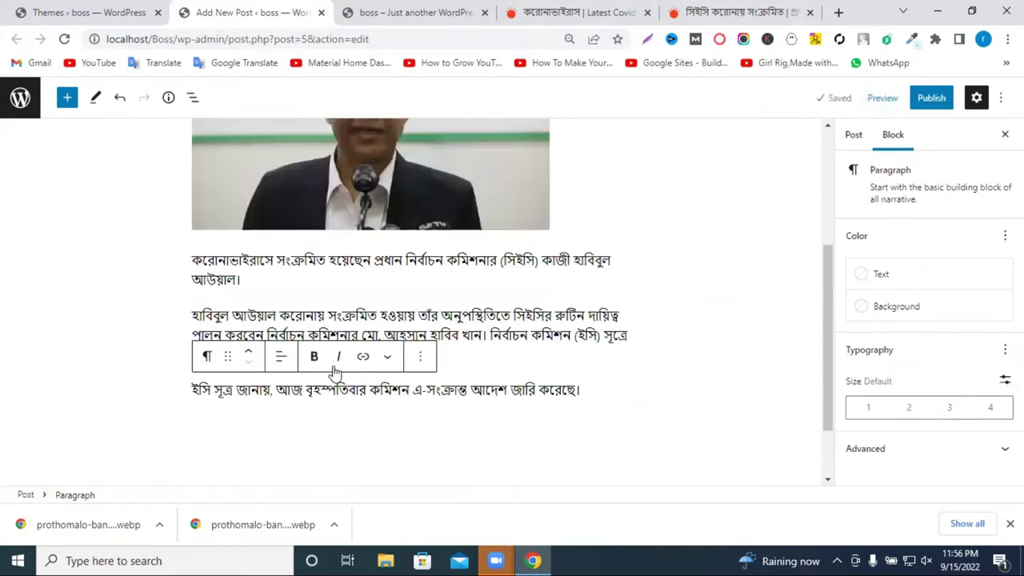
Select the photo caption text in the Prothom Alo article
left_click(612, 380)
scroll(610, 382, "up", 2)
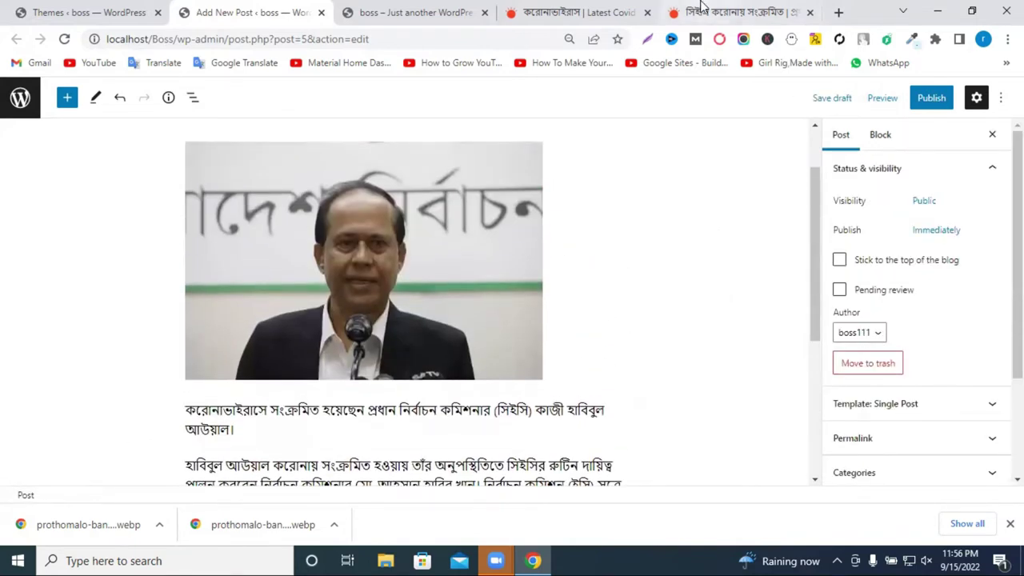
left_click(712, 12)
left_click_drag(138, 299, 334, 306)
Copy the article's two-line photo caption and return to the post editor
right_click(331, 298)
left_click(347, 310)
left_click(552, 12)
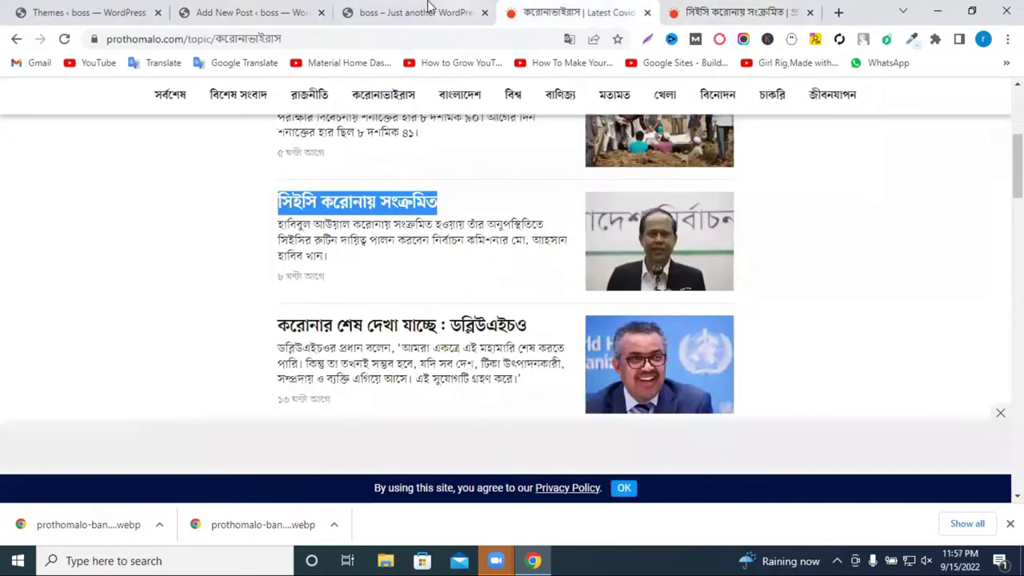
left_click(430, 12)
left_click(324, 9)
Paste the copied caption into the photo's caption field
scroll(393, 293, "down", 2)
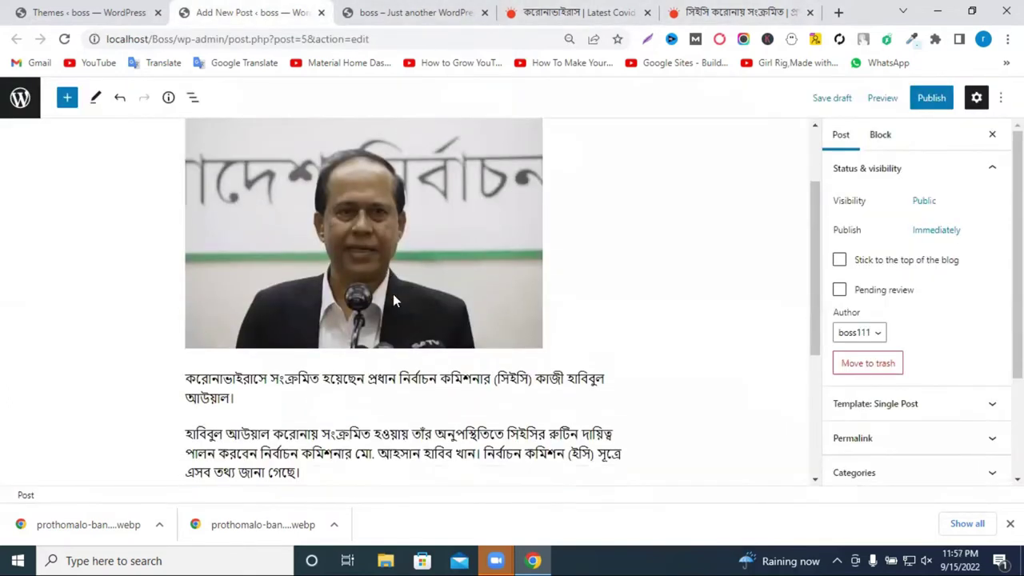
left_click(335, 172)
scroll(486, 221, "up", 2)
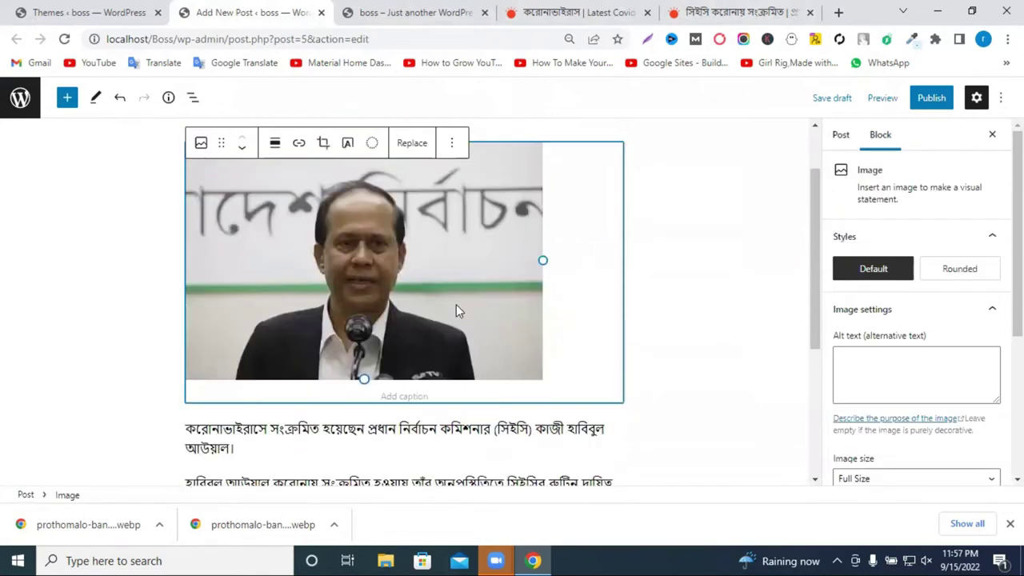
left_click(398, 398)
key("ctrl+v")
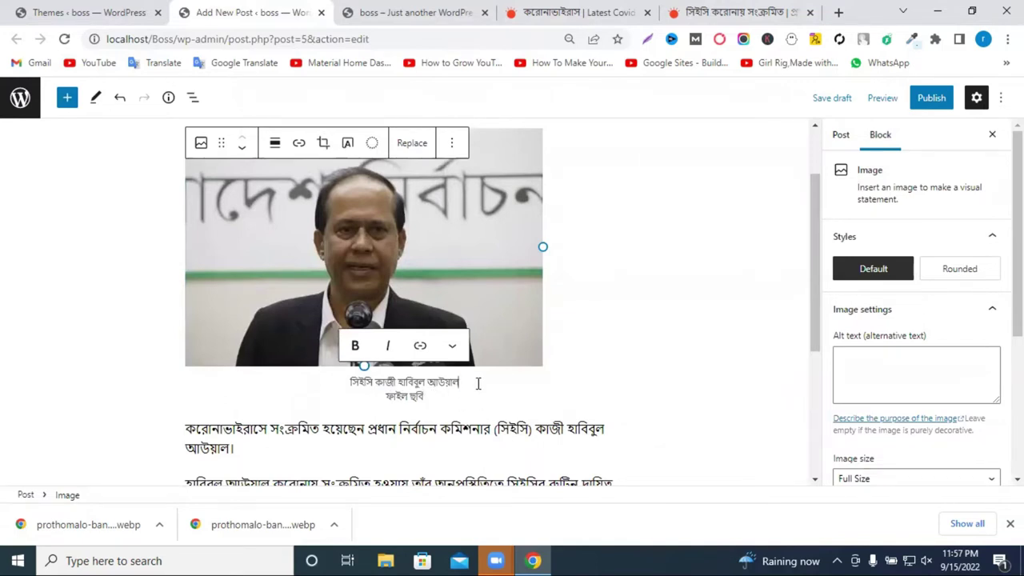
left_click(478, 384)
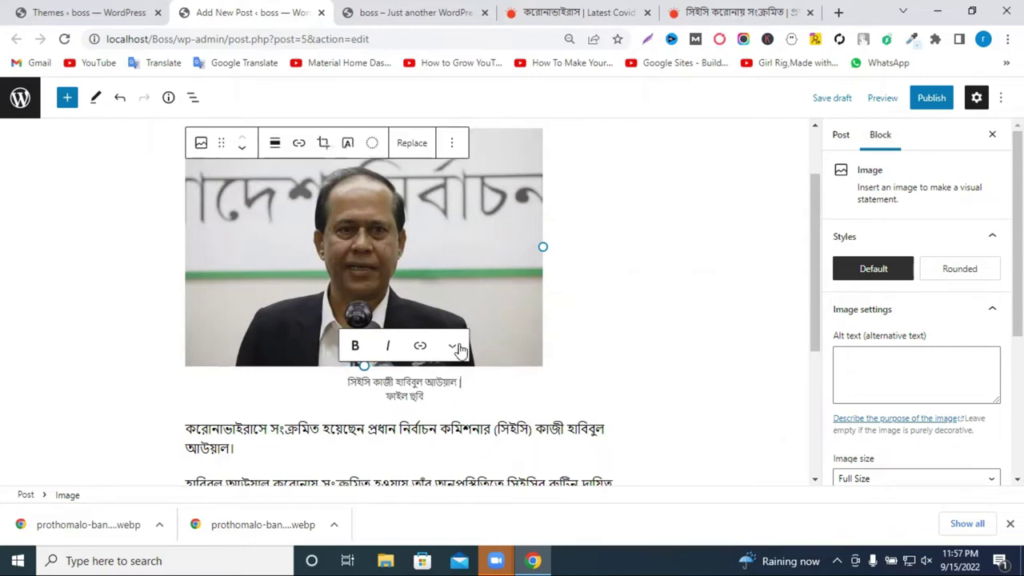
Check the Prothom Alo article, ending on the coronavirus topic page
scroll(419, 254, "up", 2)
scroll(455, 247, "down", 5)
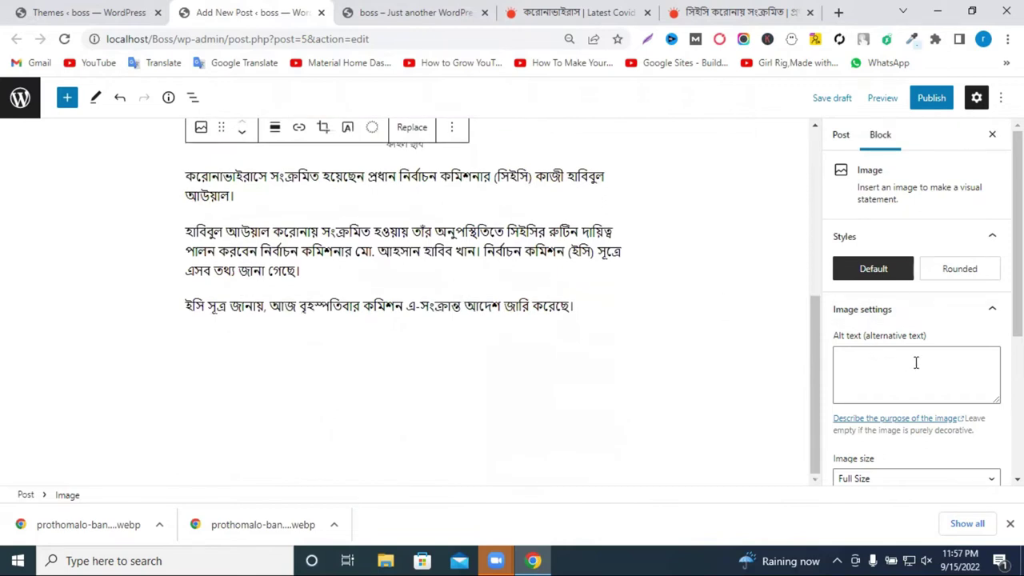
scroll(777, 315, "up", 2)
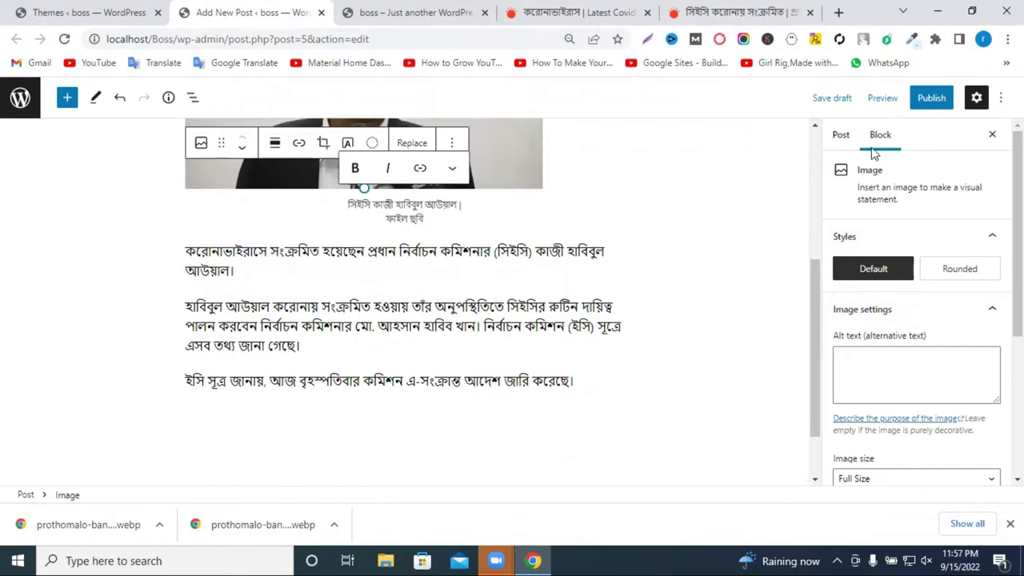
left_click(715, 10)
left_click(632, 11)
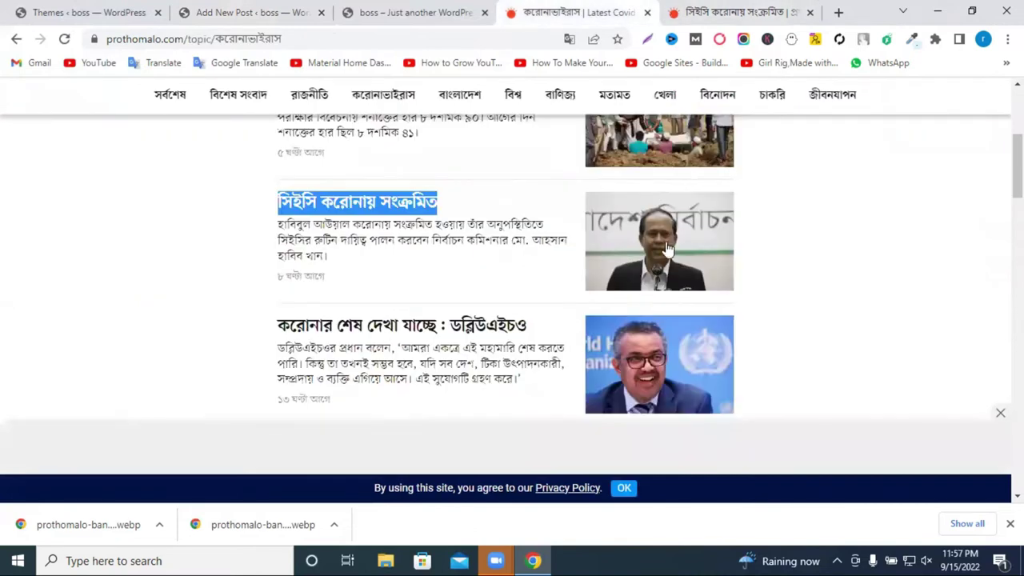
left_click(717, 8)
left_click(547, 8)
Show the post's settings sidebar in the editor
left_click(352, 11)
left_click(258, 12)
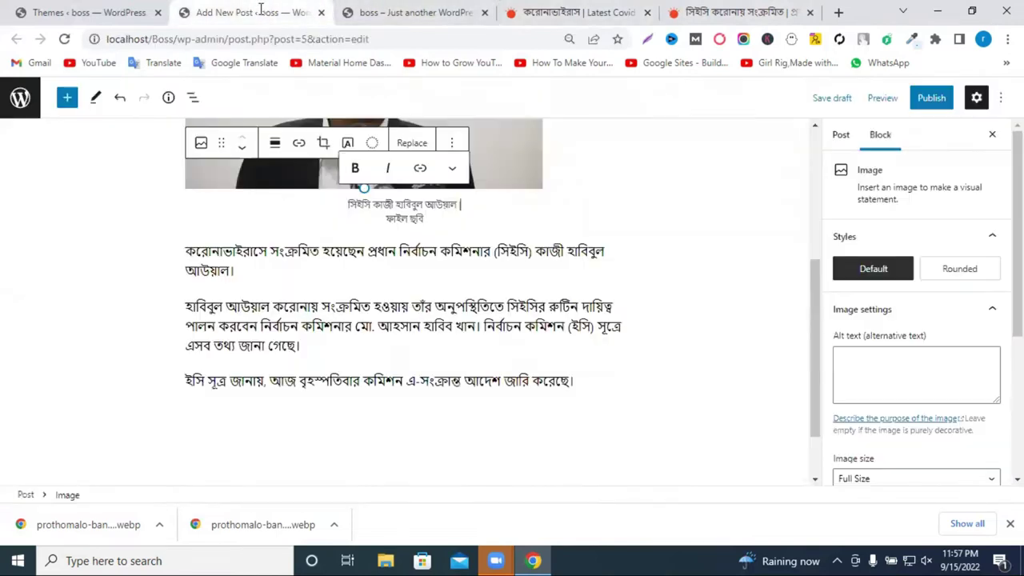
scroll(933, 406, "down", 3)
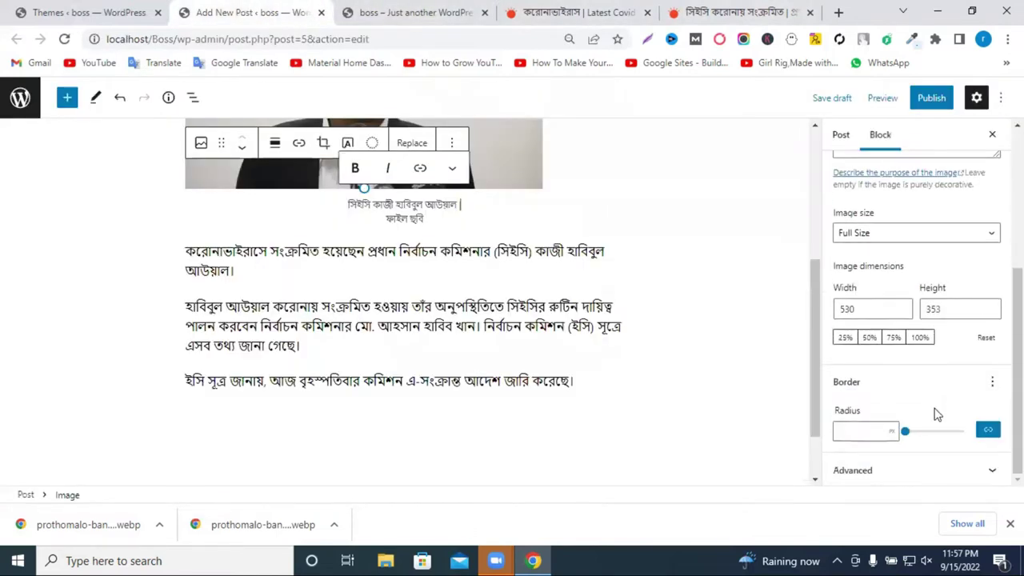
scroll(934, 406, "up", 3)
scroll(915, 394, "up", 1)
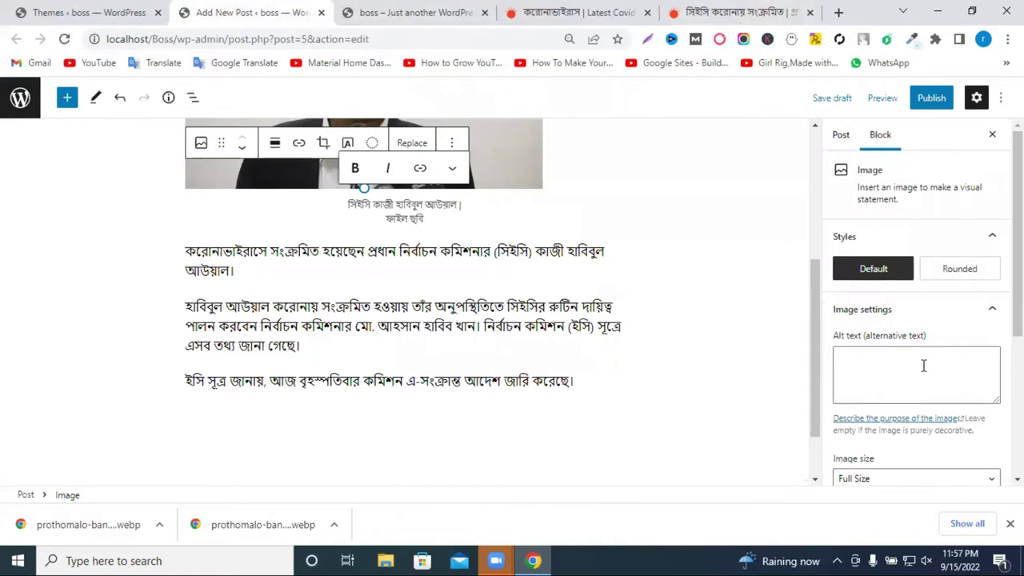
left_click(847, 136)
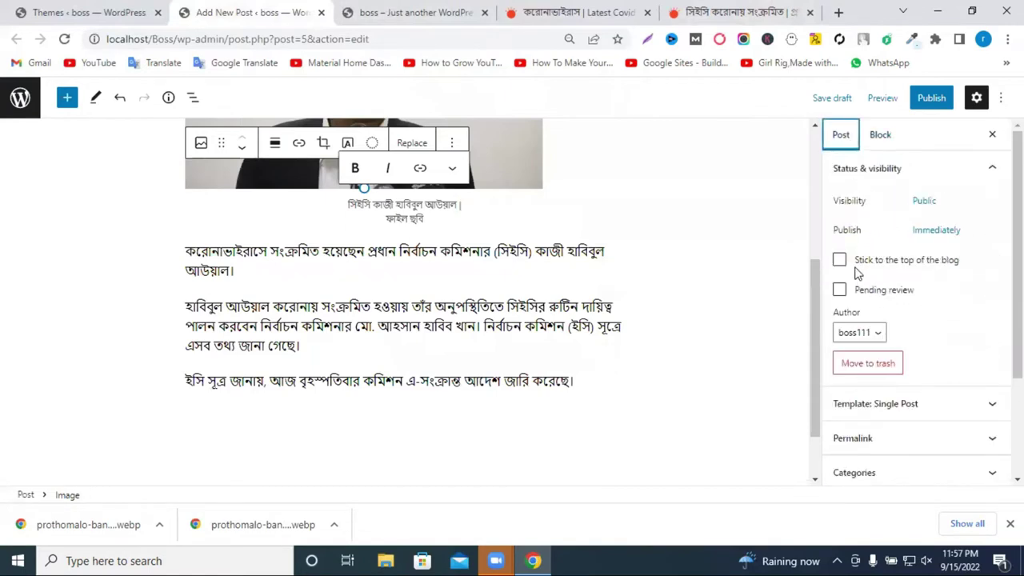
scroll(920, 280, "down", 4)
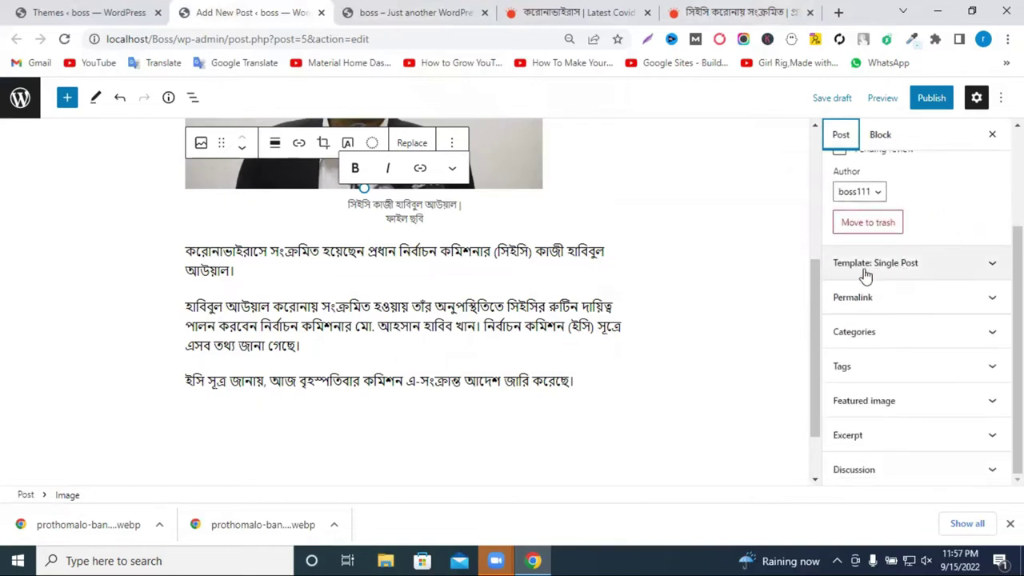
left_click(910, 268)
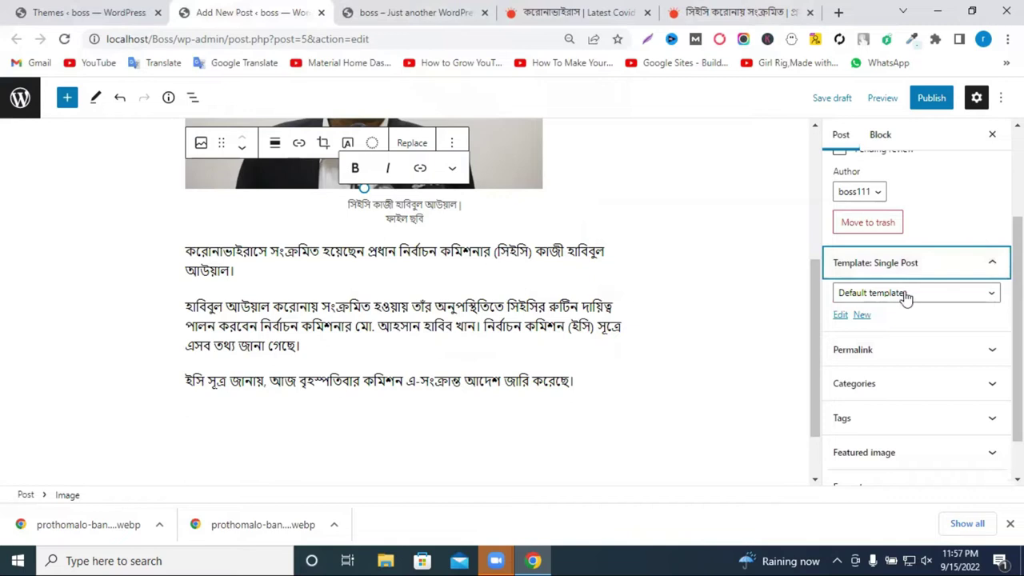
left_click(921, 266)
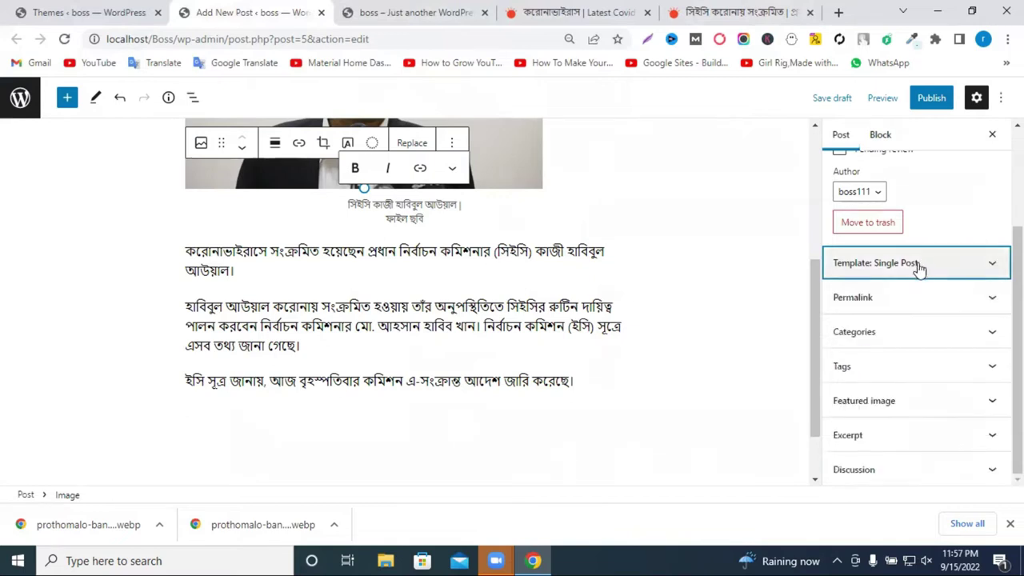
Put the post in the Uncategorized category
left_click(902, 340)
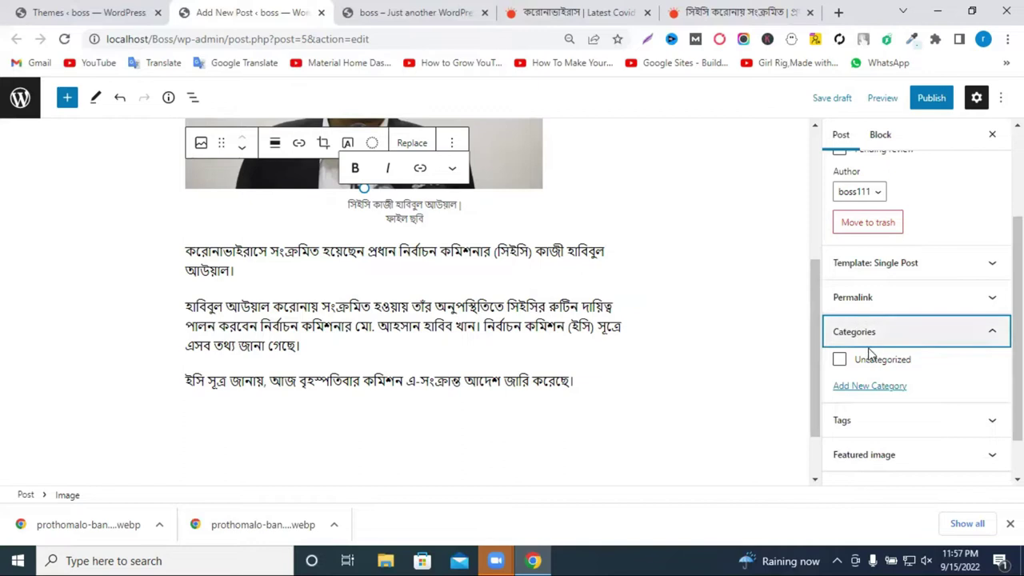
left_click(840, 361)
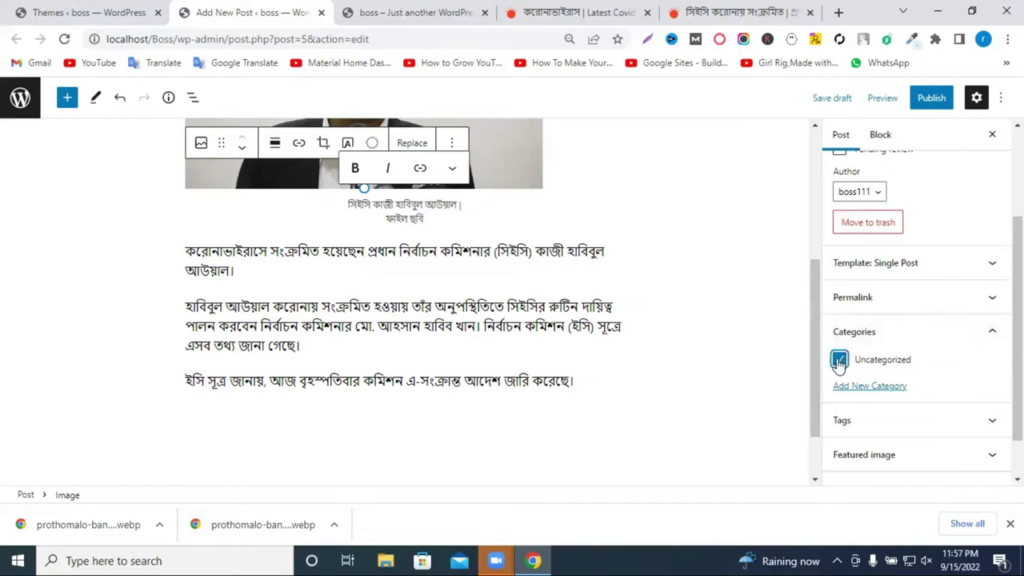
left_click(902, 332)
Expand Tags and focus the Add New Tag field
left_click(864, 370)
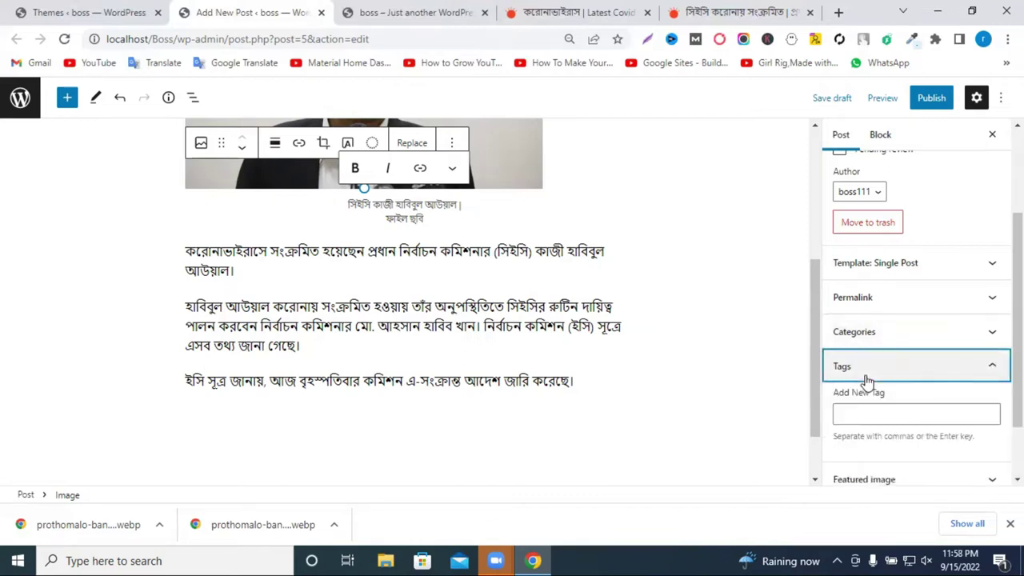
left_click(873, 412)
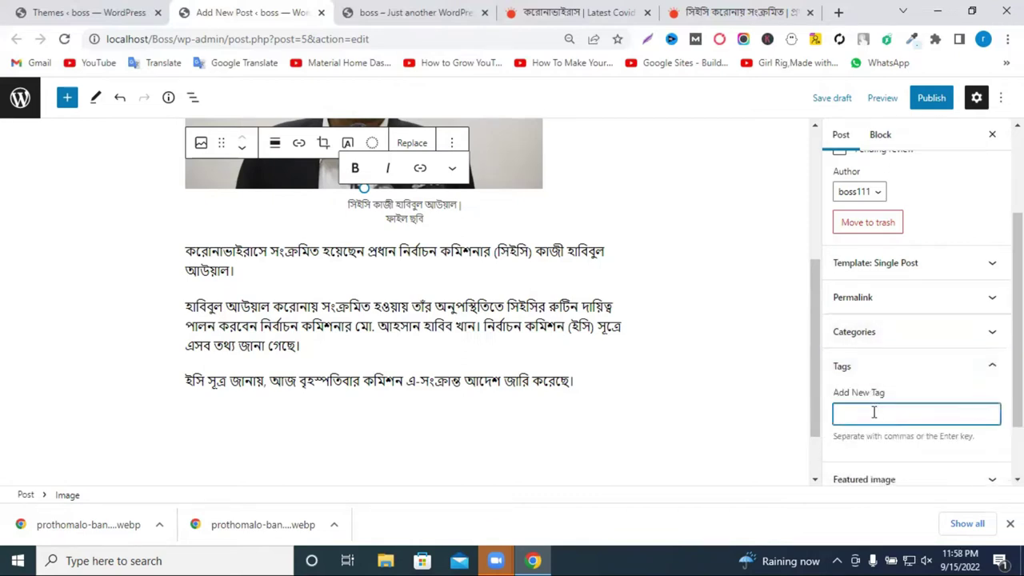
left_click(697, 156)
left_click(877, 414)
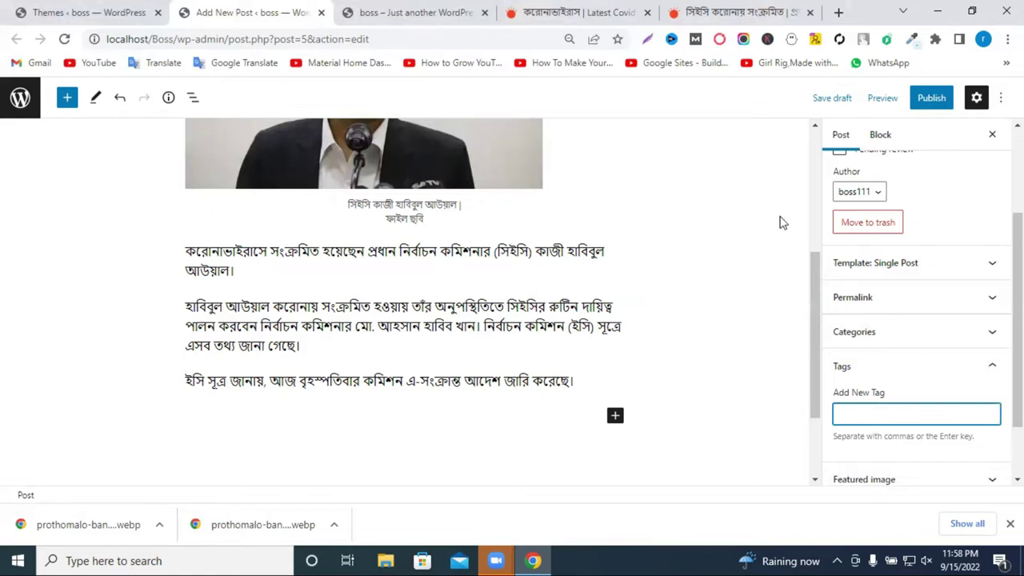
Copy the headline সিইসি করোনায় সংক্রমিত from the CEC article
key("ctrl+4")
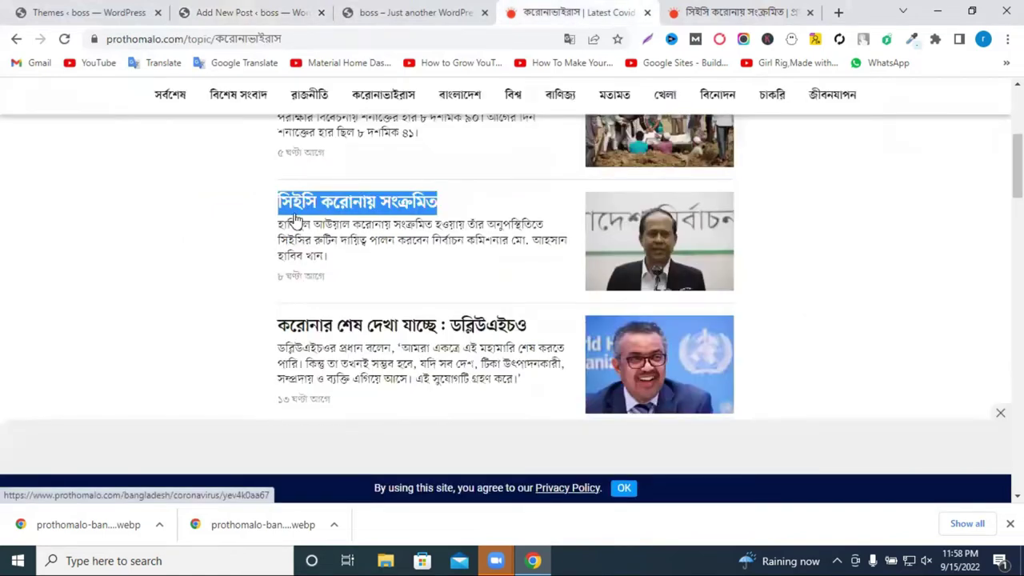
left_click(292, 221)
left_click(699, 10)
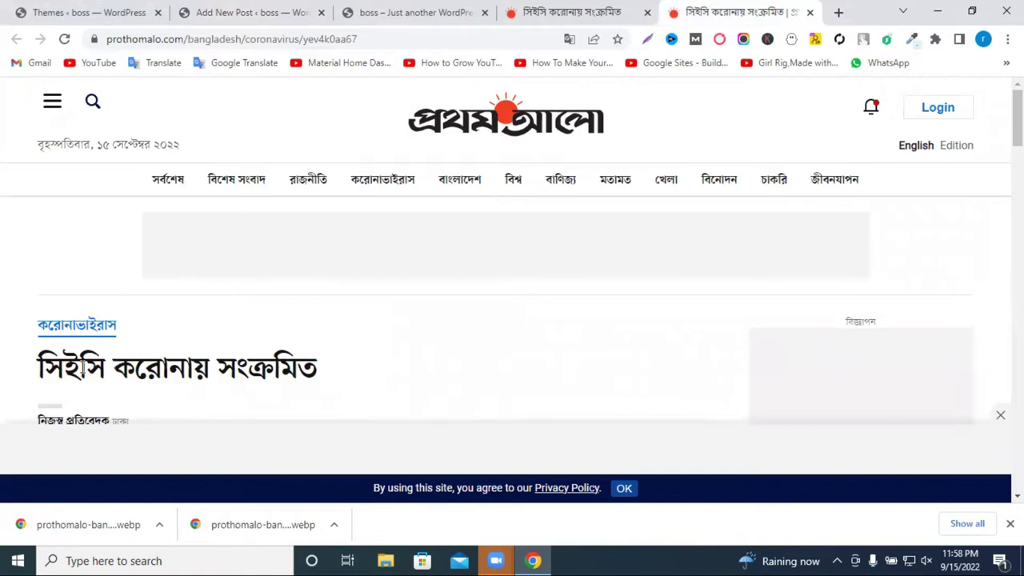
left_click_drag(39, 367, 352, 372)
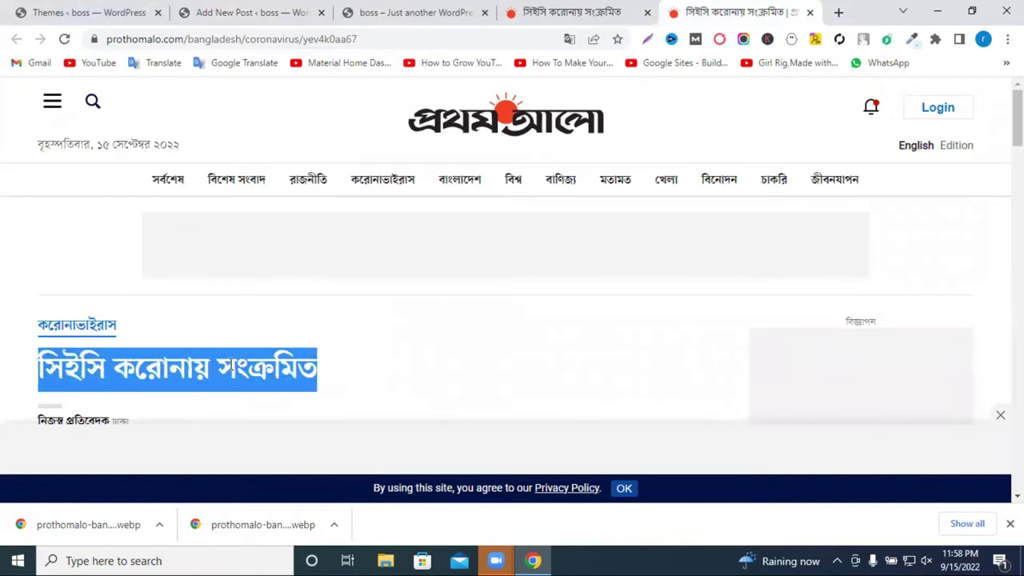
right_click(240, 365)
left_click(311, 376)
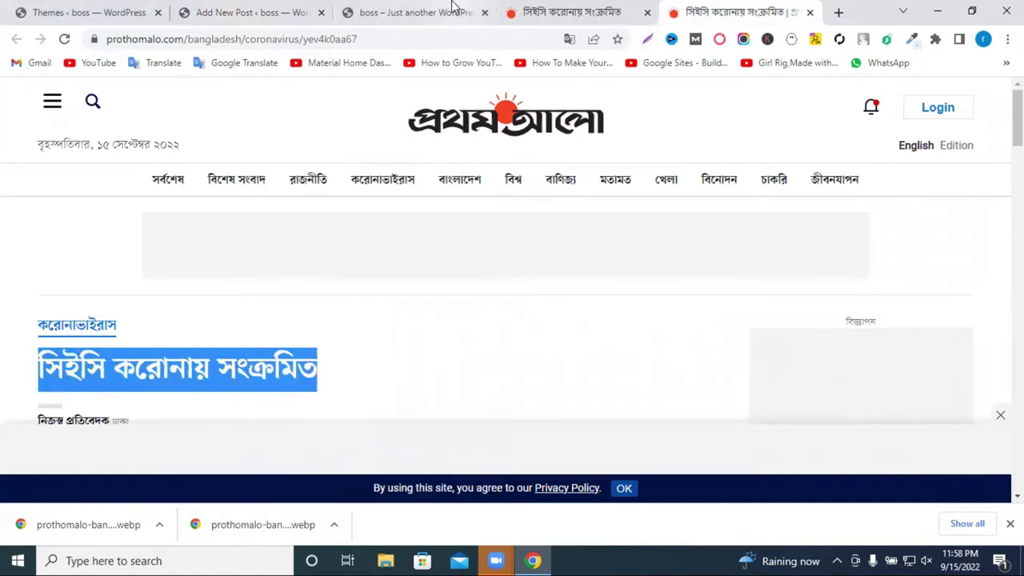
Add the copied headline as a tag on the post
left_click(452, 9)
left_click(286, 7)
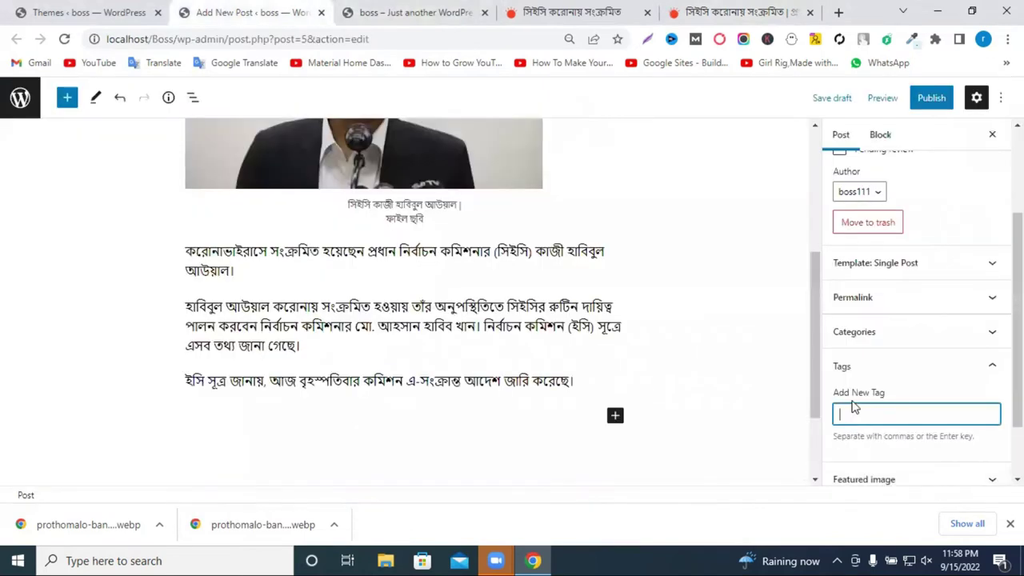
key("ctrl+v")
key("Return")
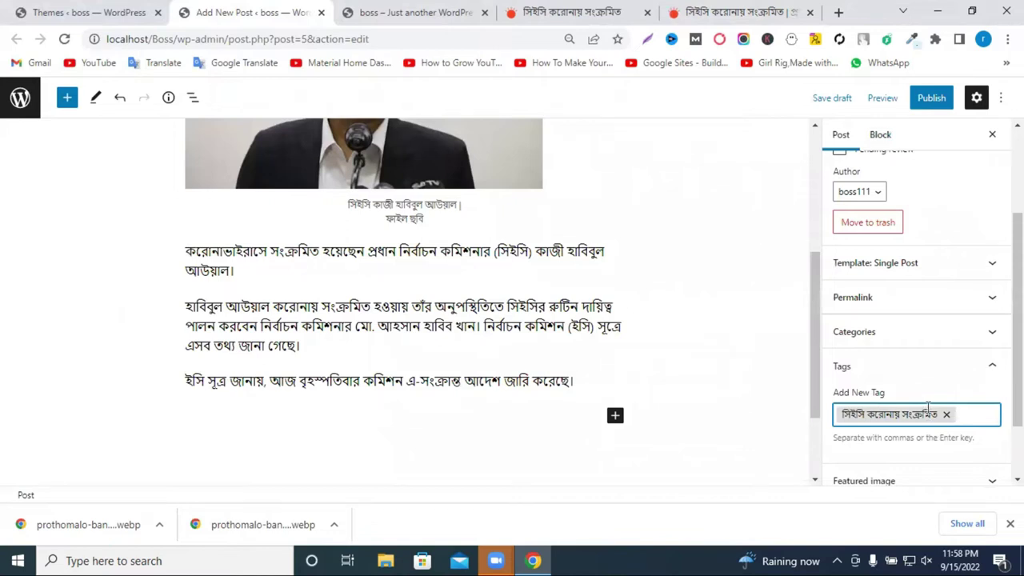
scroll(924, 397, "down", 1)
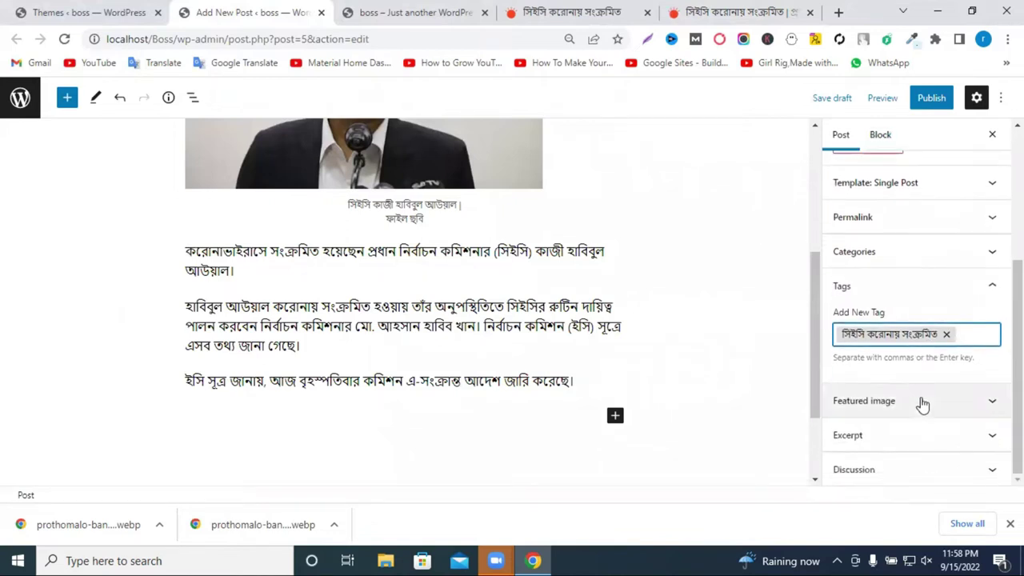
Check Featured image and Excerpt, then expand Discussion with comments and pingbacks allowed
left_click(899, 405)
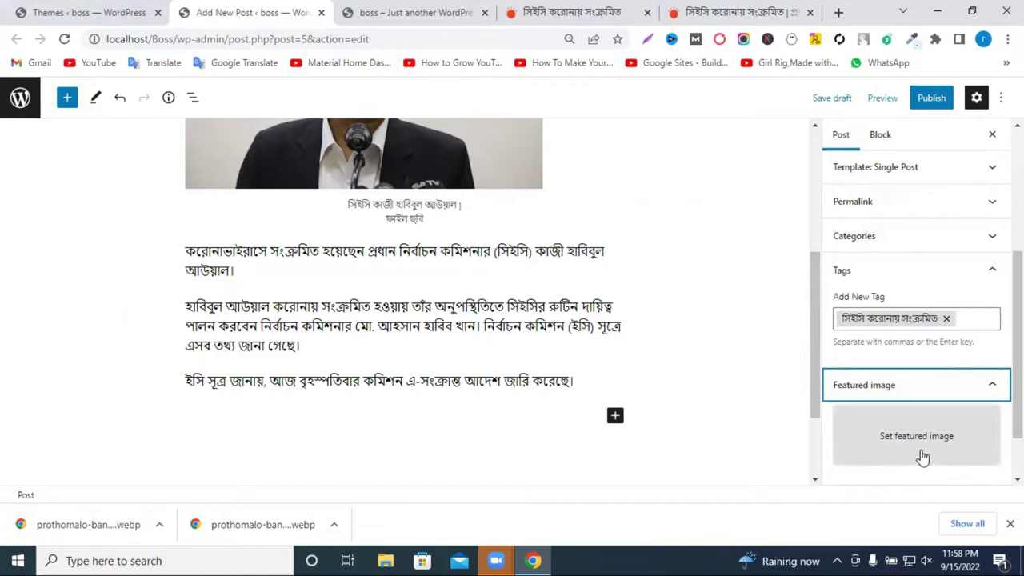
scroll(923, 452, "down", 2)
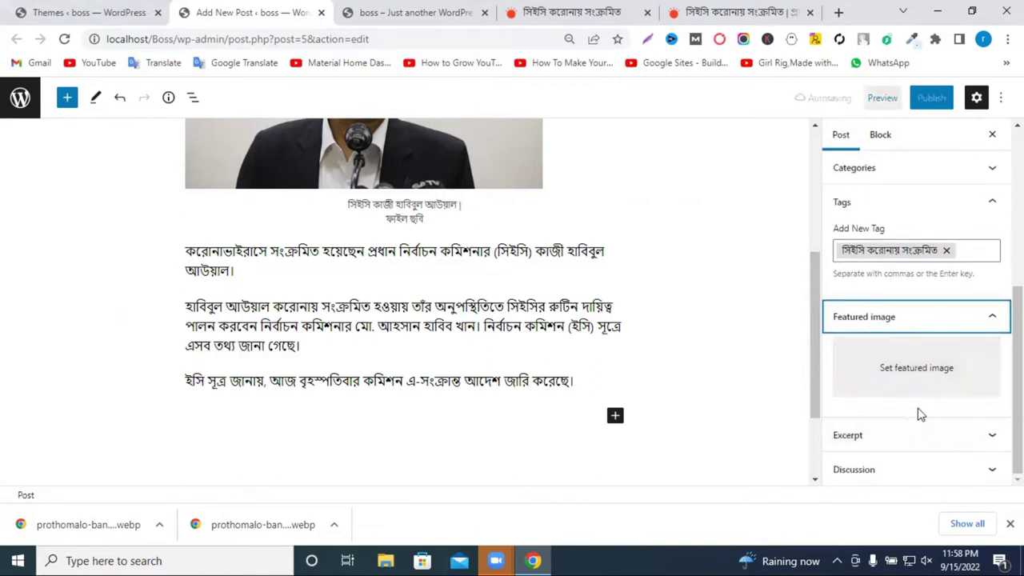
left_click(902, 450)
scroll(895, 408, "down", 2)
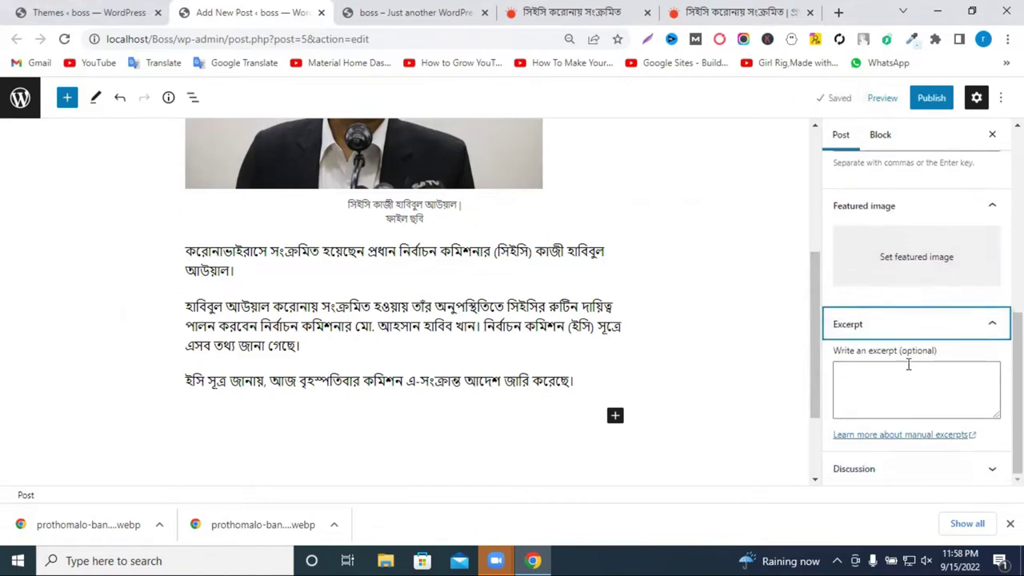
left_click(922, 340)
left_click(930, 473)
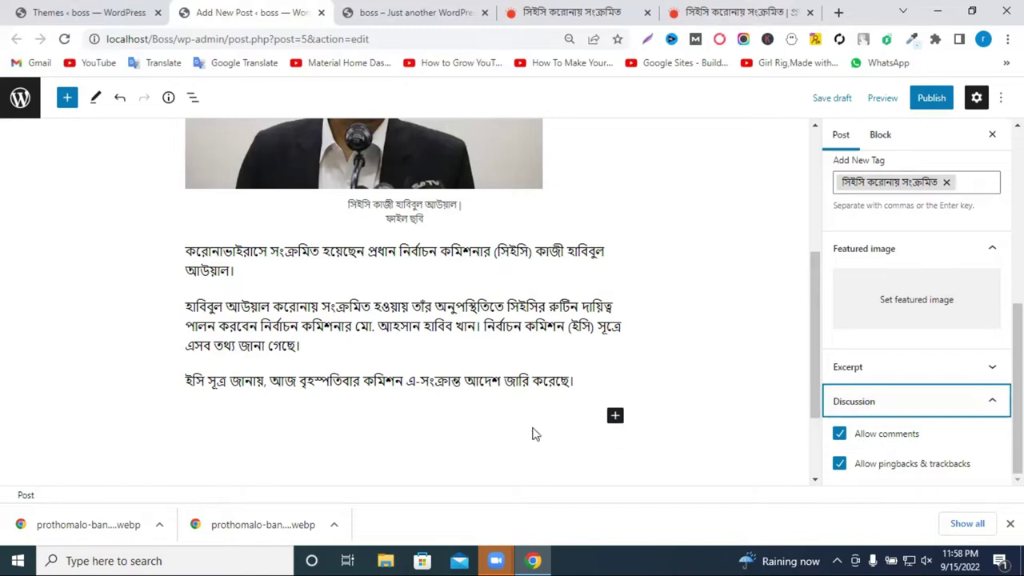
scroll(595, 464, "up", 4)
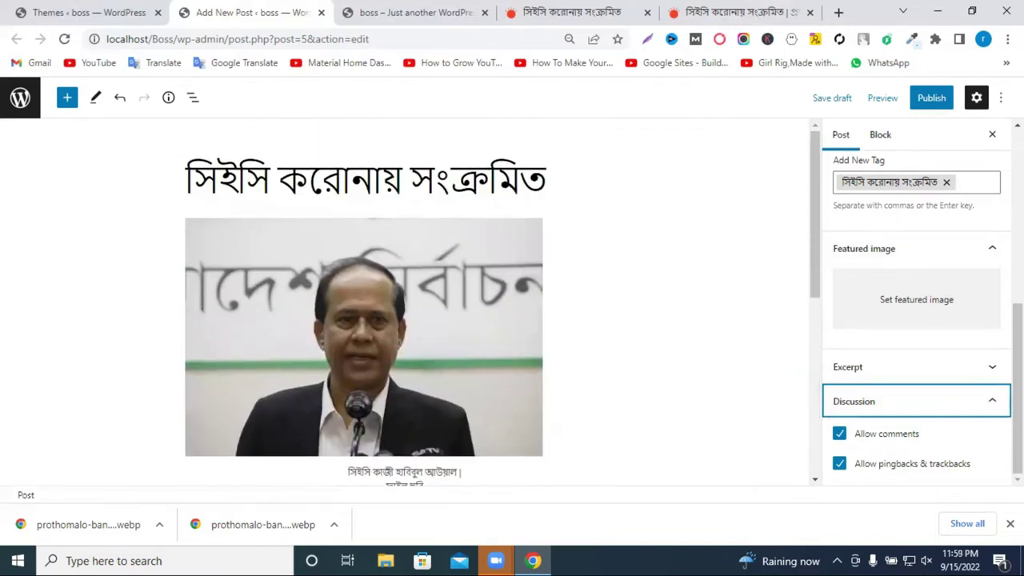
Publish the post, confirming in the pre-publish panel
left_click(931, 98)
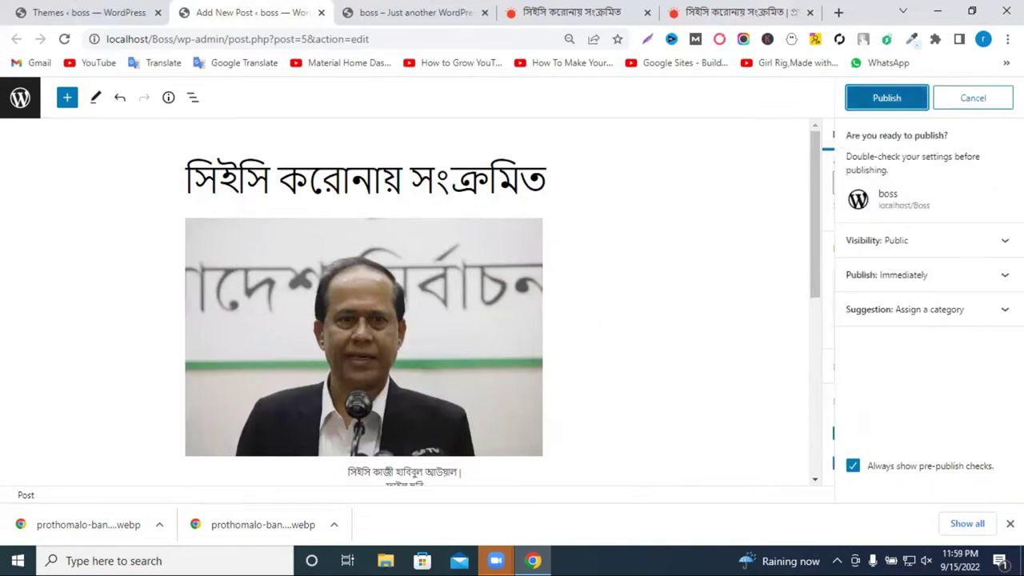
key("Return")
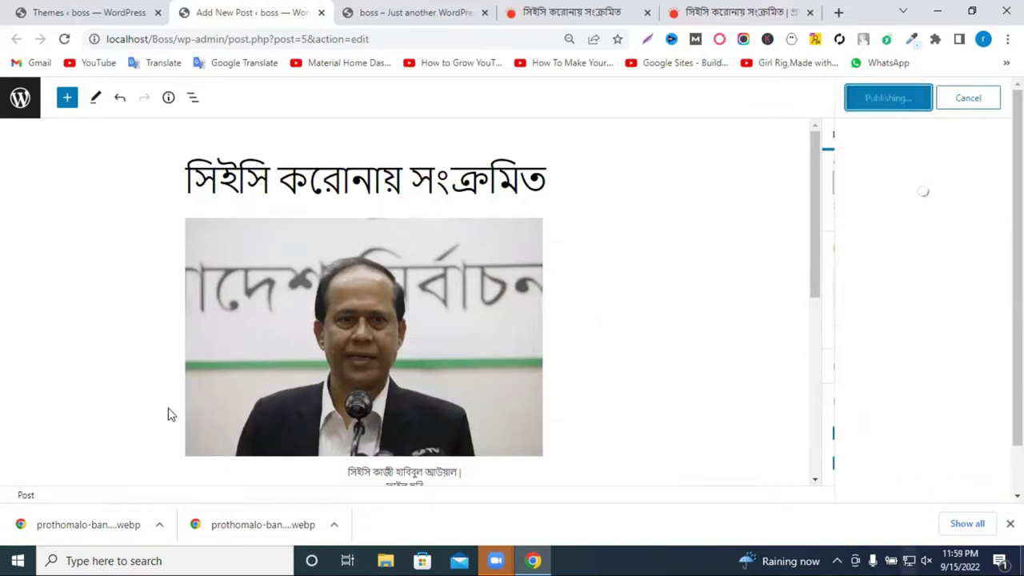
scroll(633, 408, "down", 2)
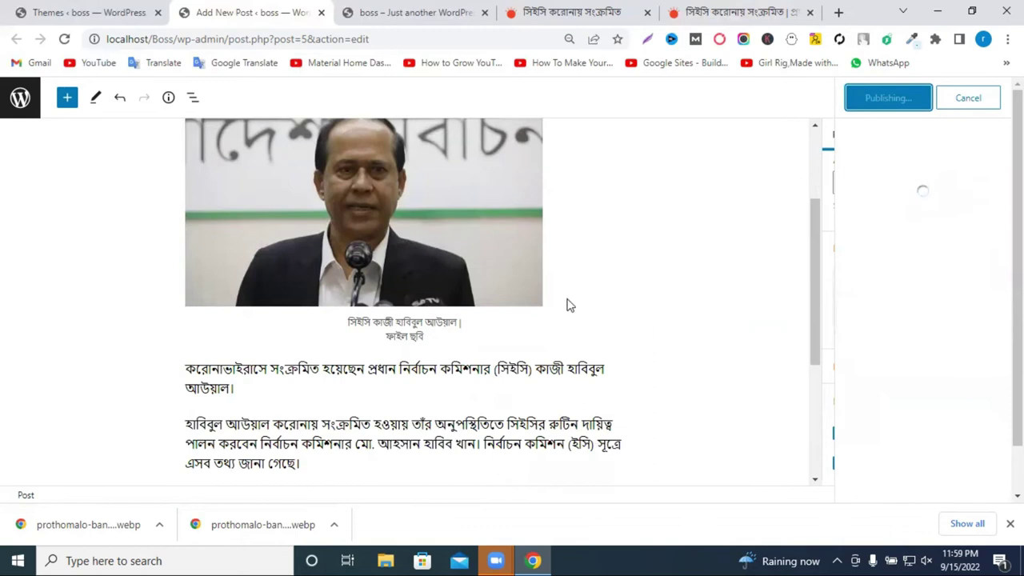
scroll(505, 290, "up", 1)
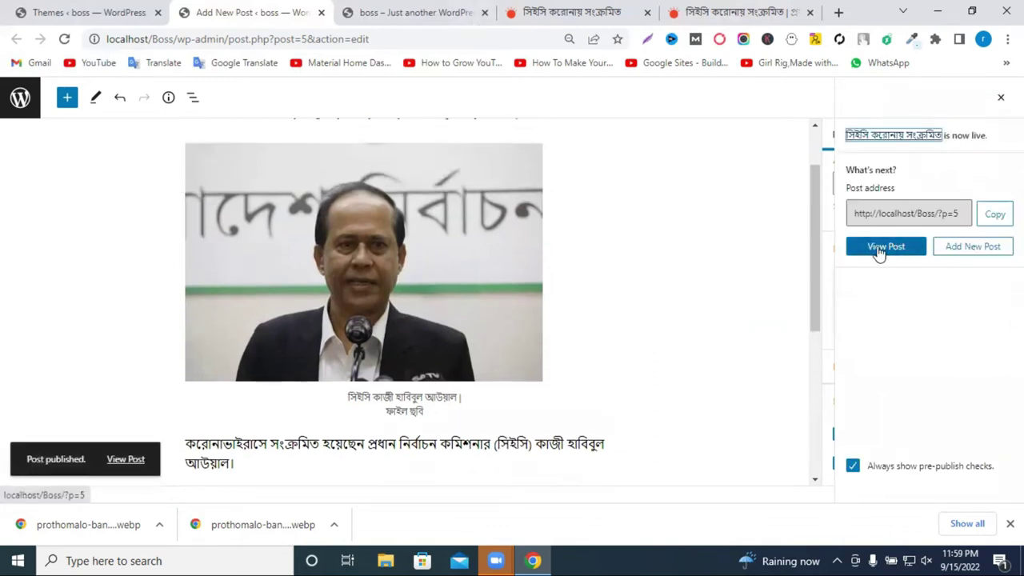
View the published post, then the site's home page
left_click(887, 248)
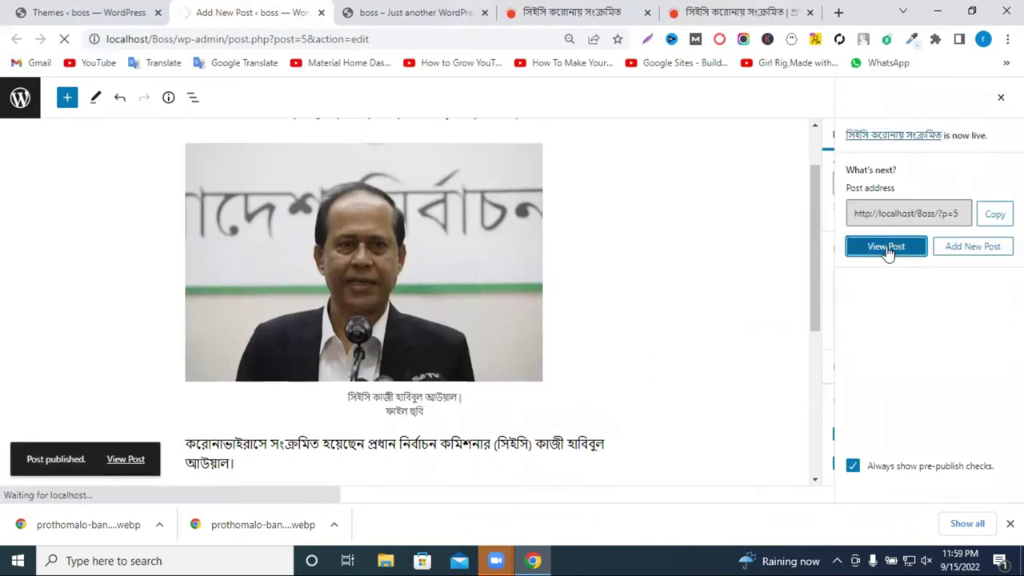
left_click(410, 5)
scroll(472, 368, "down", 3)
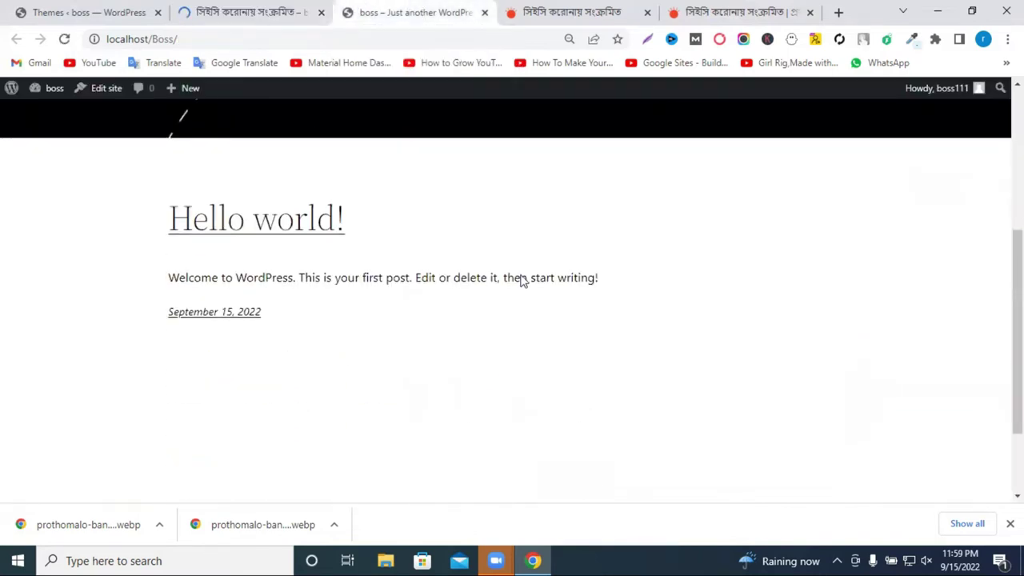
Reload the site's home page and scroll through it to find the new Bangla post
right_click(576, 229)
left_click(618, 274)
scroll(665, 288, "up", 4)
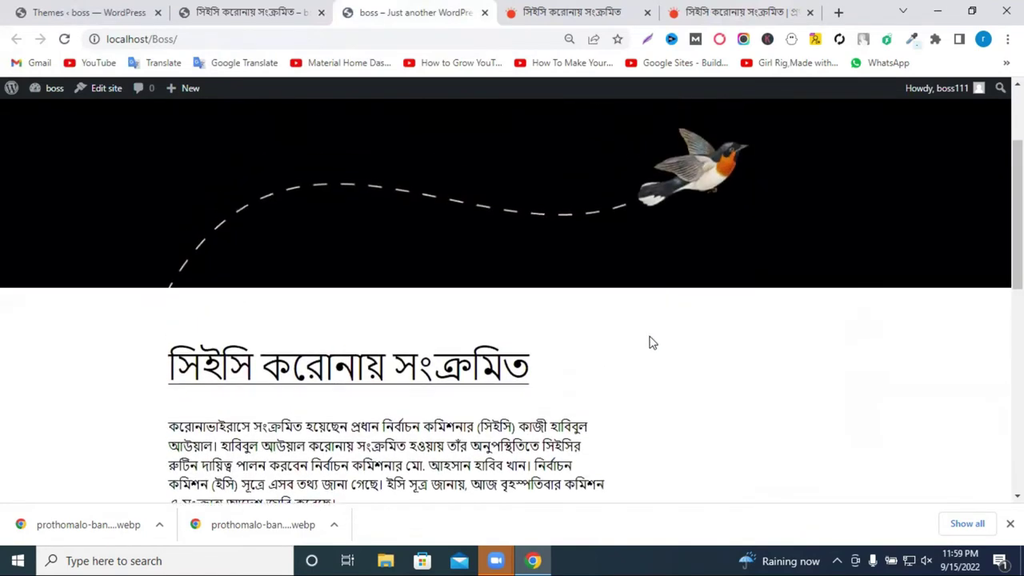
scroll(652, 342, "down", 3)
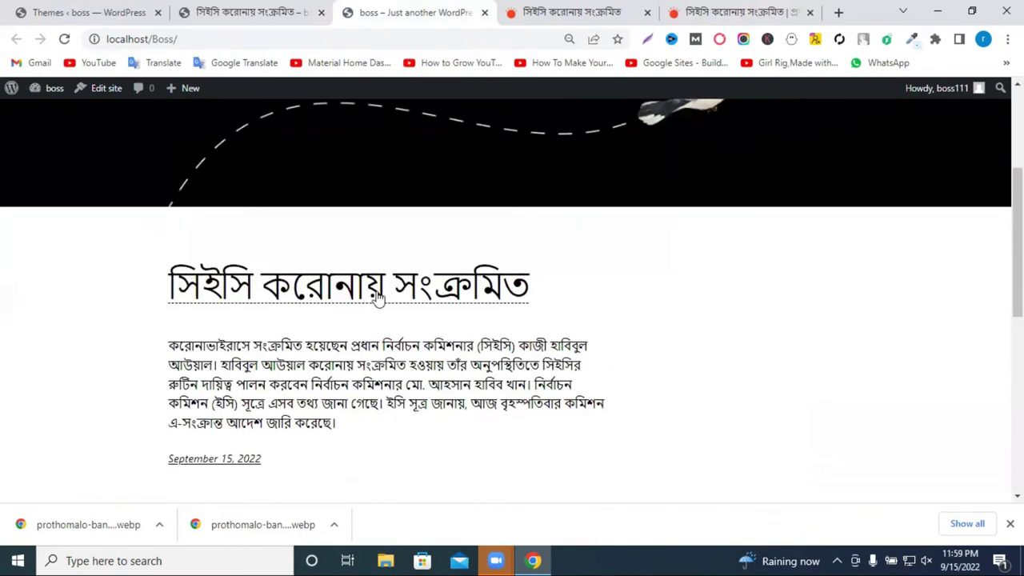
scroll(384, 352, "down", 1)
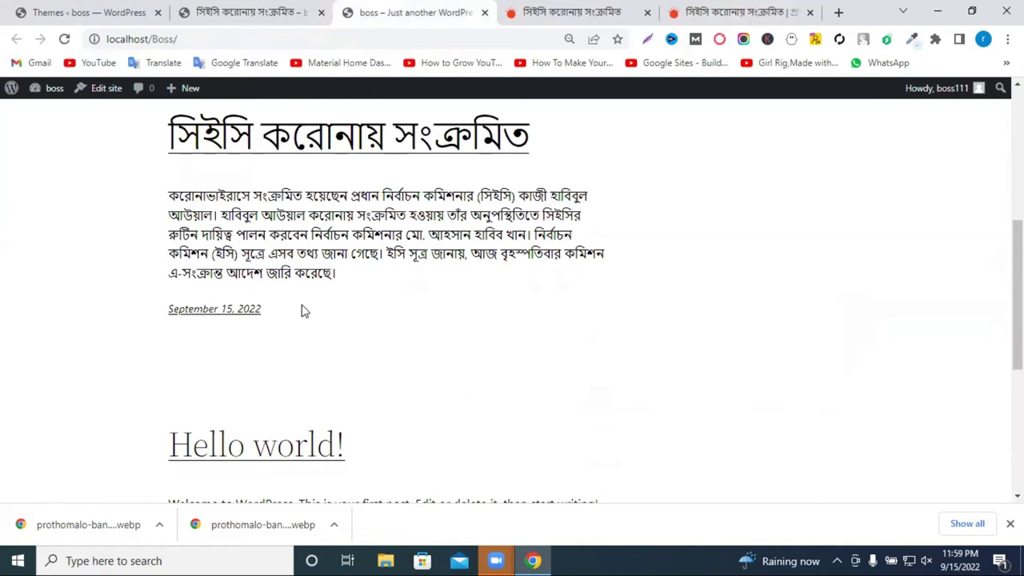
scroll(303, 309, "down", 3)
scroll(303, 312, "up", 5)
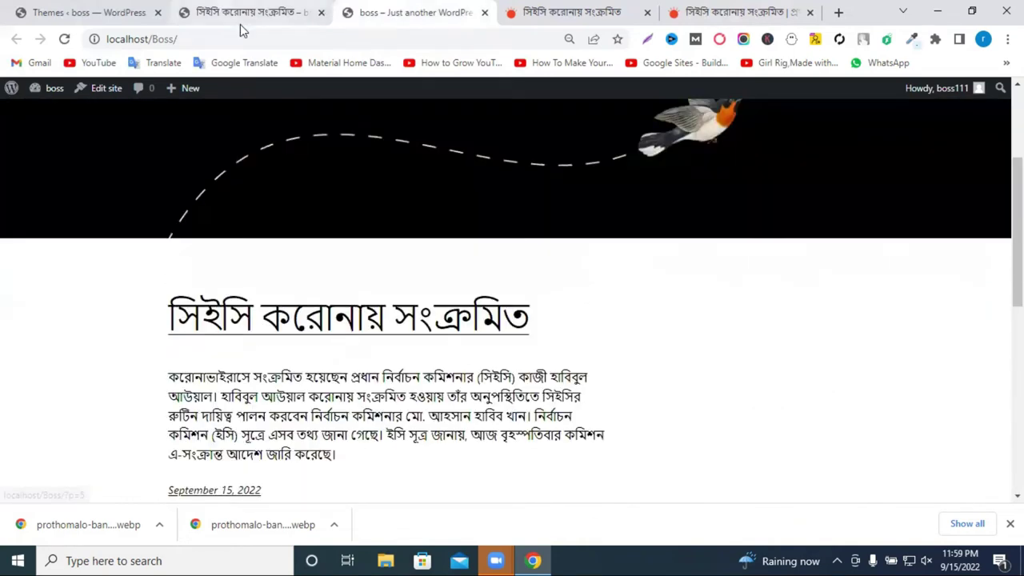
View the post's own page (?p=5) and scroll through its content
left_click(240, 12)
scroll(447, 365, "down", 3)
scroll(447, 365, "up", 3)
scroll(447, 365, "down", 5)
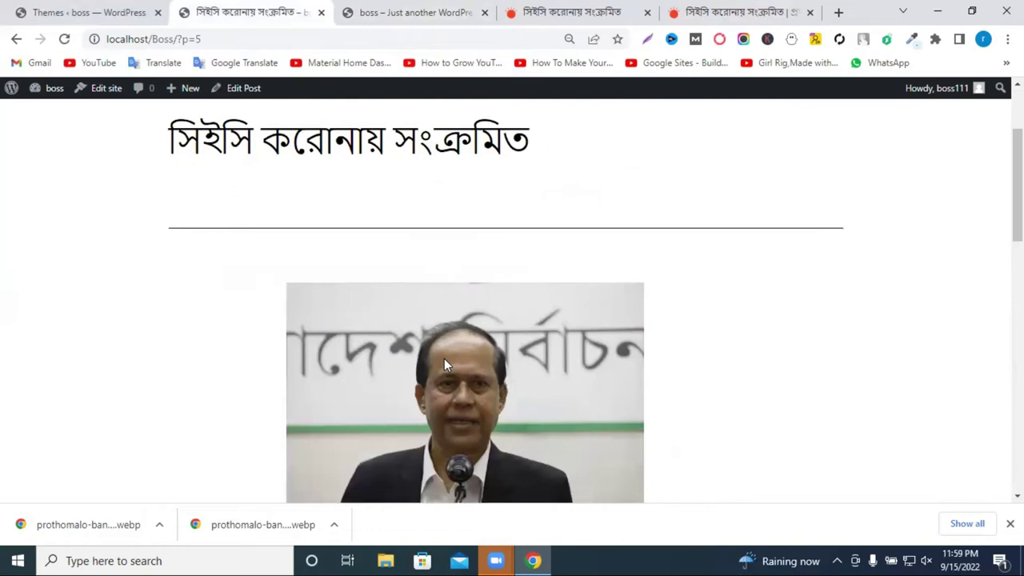
scroll(446, 365, "down", 4)
scroll(447, 365, "up", 3)
scroll(447, 365, "down", 5)
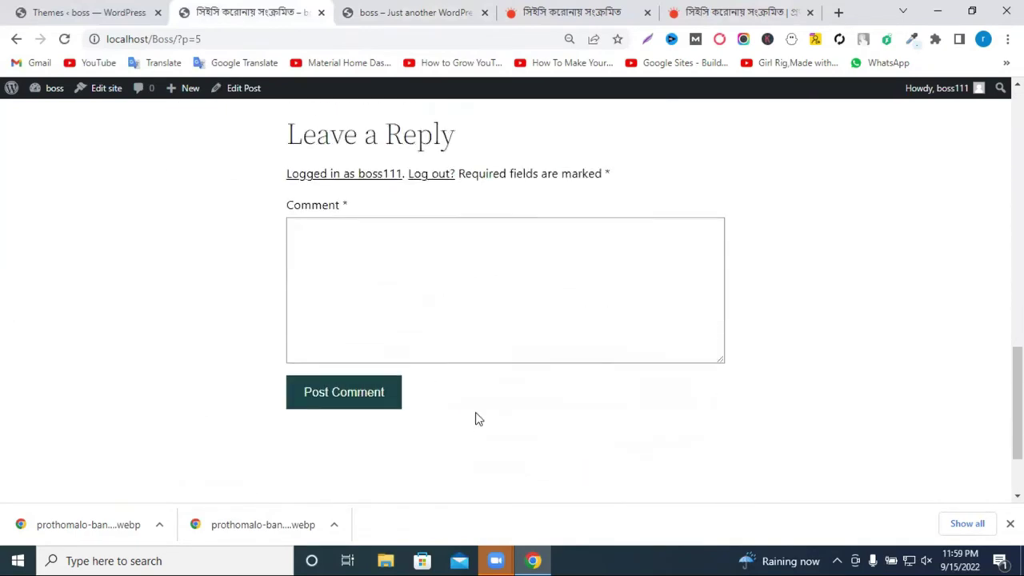
scroll(476, 416, "up", 3)
scroll(473, 416, "up", 6)
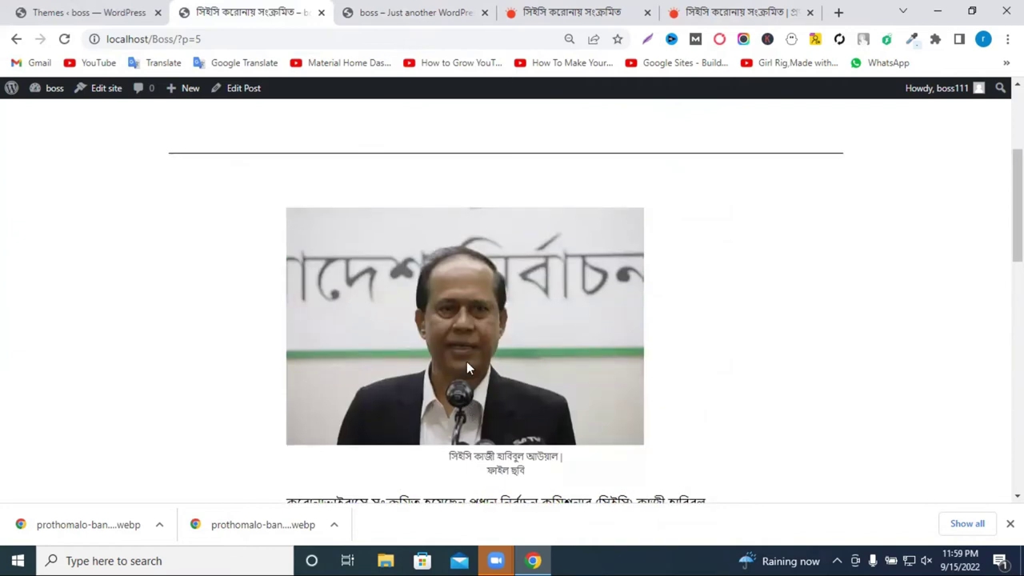
scroll(486, 339, "up", 2)
Return to the Edit Post screen for সিইসি করোনায় সংক্রমিত
key("ctrl+Tab")
scroll(545, 288, "down", 2)
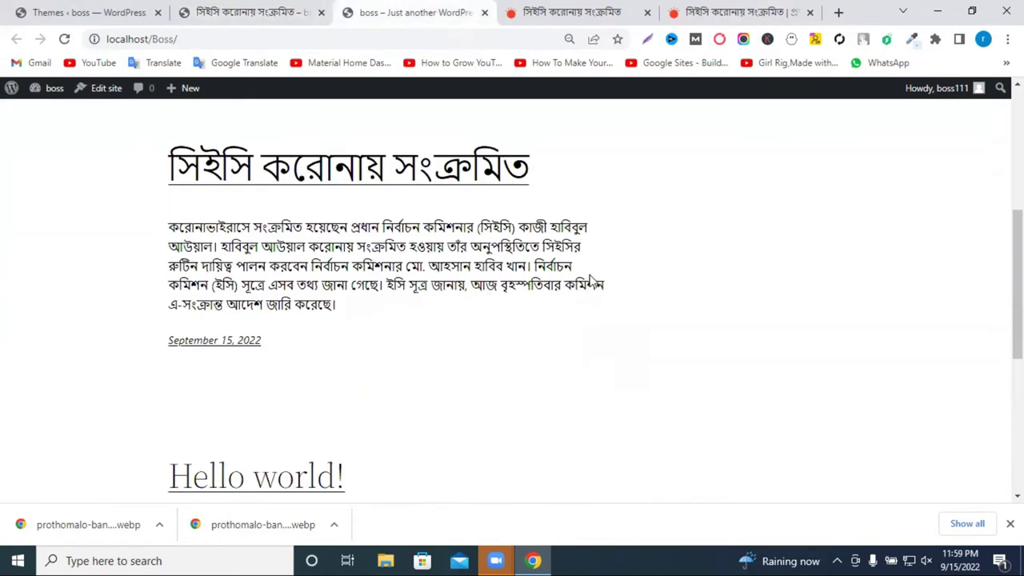
left_click(225, 8)
left_click(15, 39)
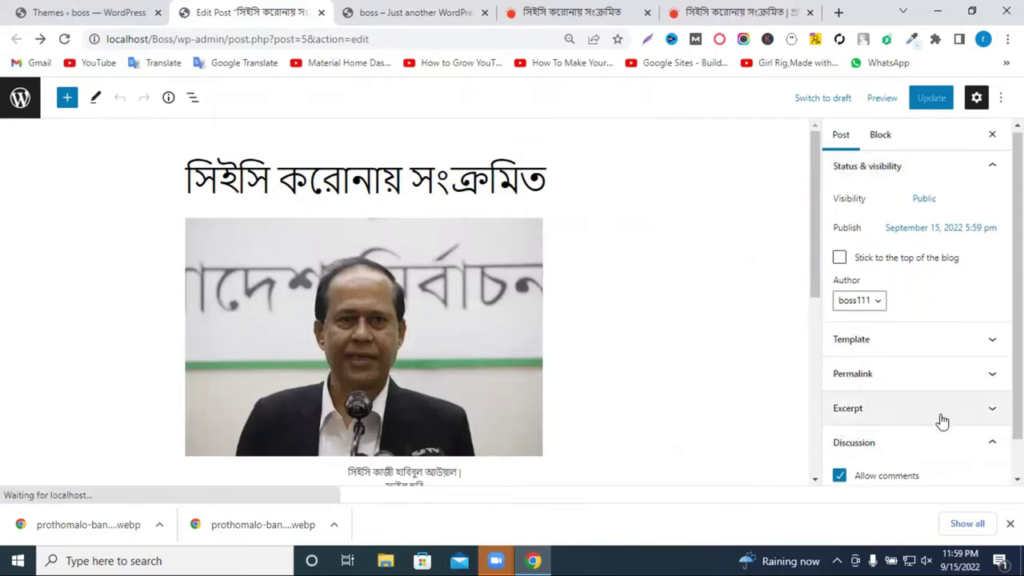
Upload the downloaded WHO chief photo as the featured image and update the post
scroll(933, 437, "down", 4)
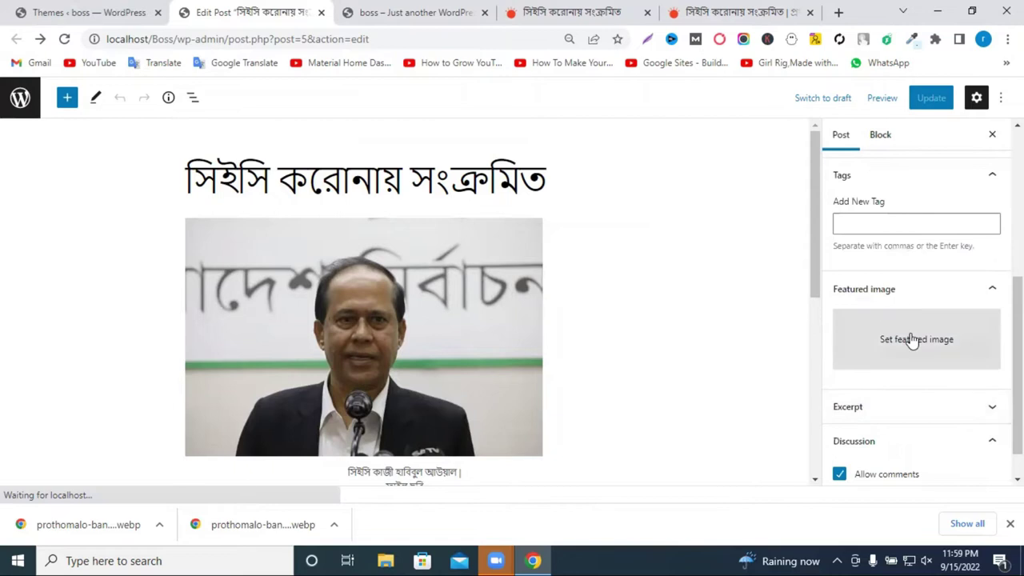
left_click(909, 337)
left_click(516, 312)
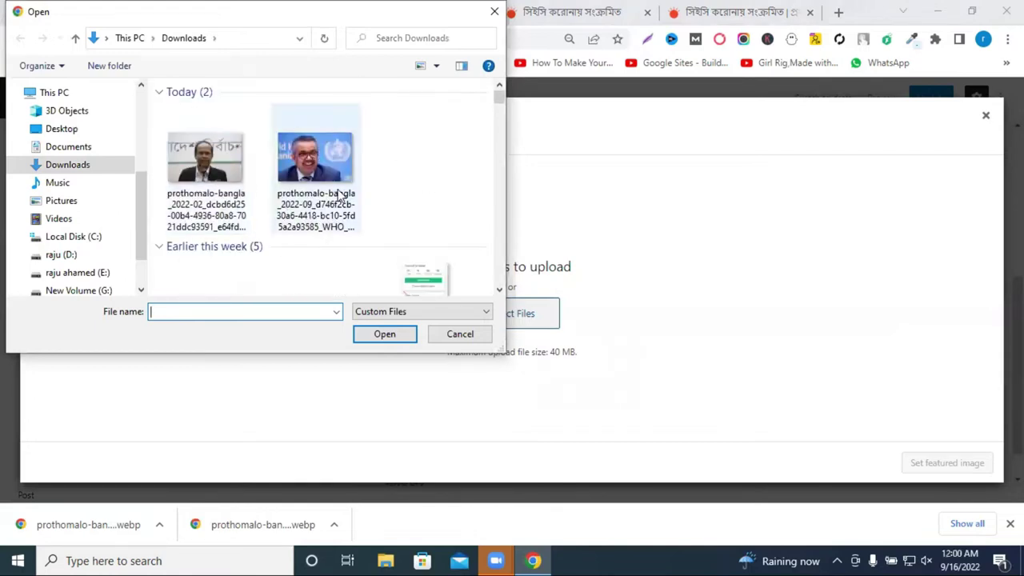
left_click(338, 192)
left_click(382, 340)
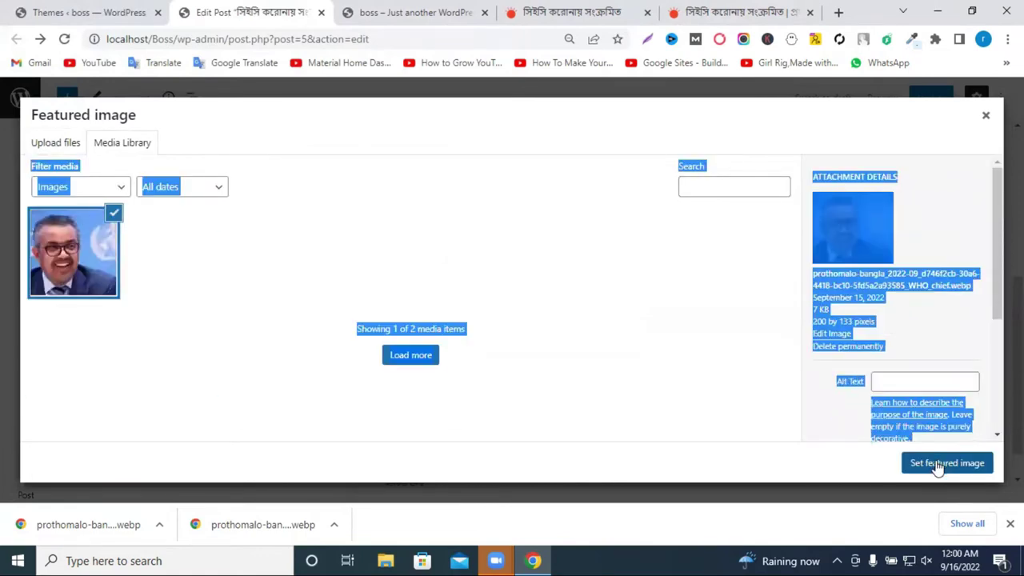
left_click(938, 464)
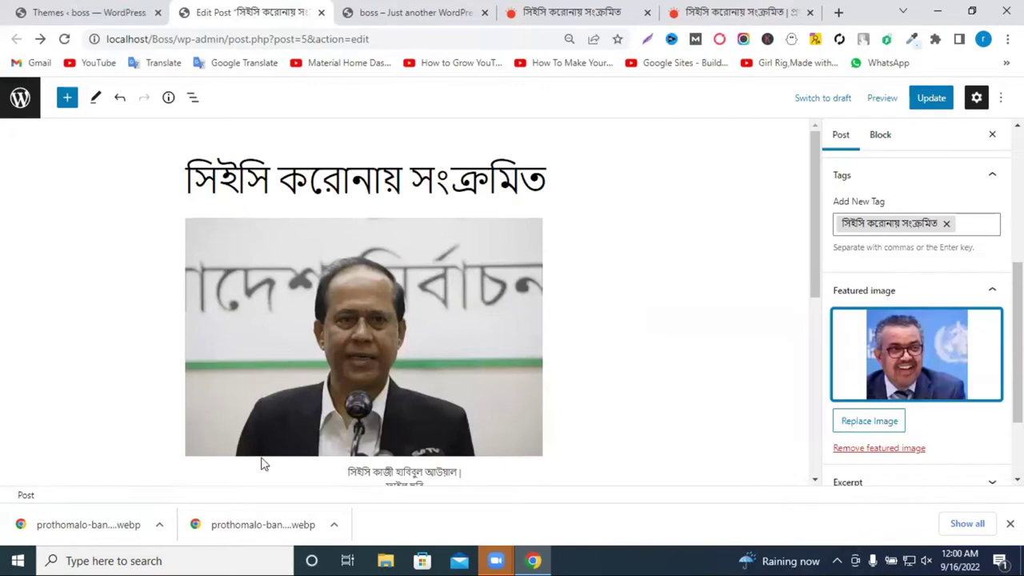
left_click(931, 97)
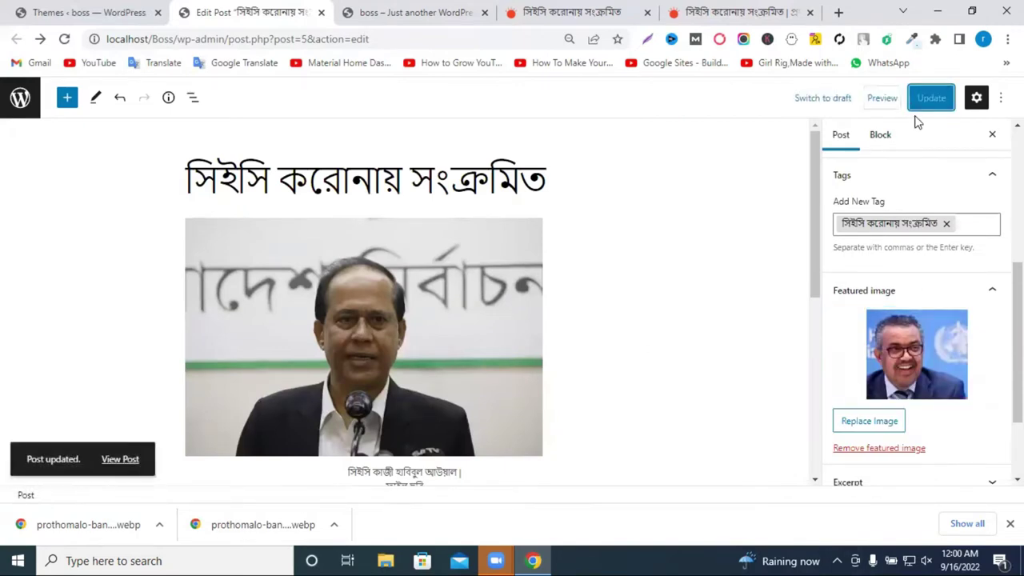
left_click(462, 10)
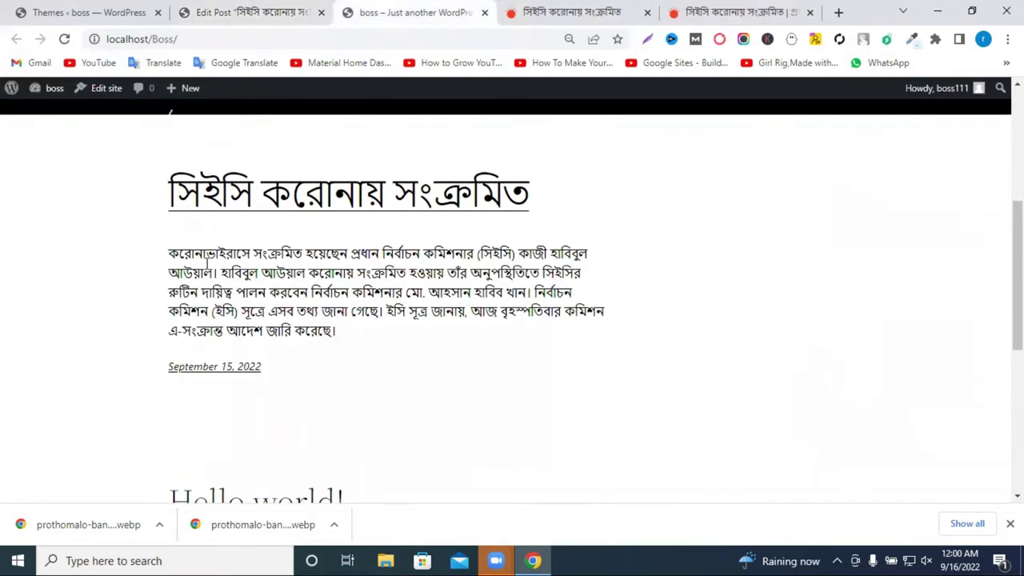
scroll(301, 327, "down", 2)
right_click(506, 294)
left_click(590, 280)
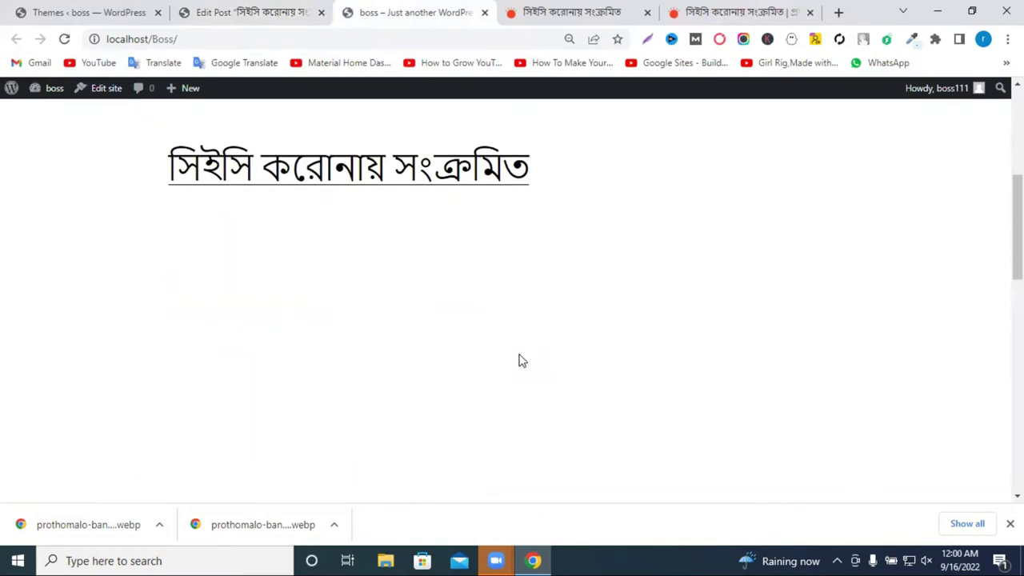
scroll(521, 356, "down", 3)
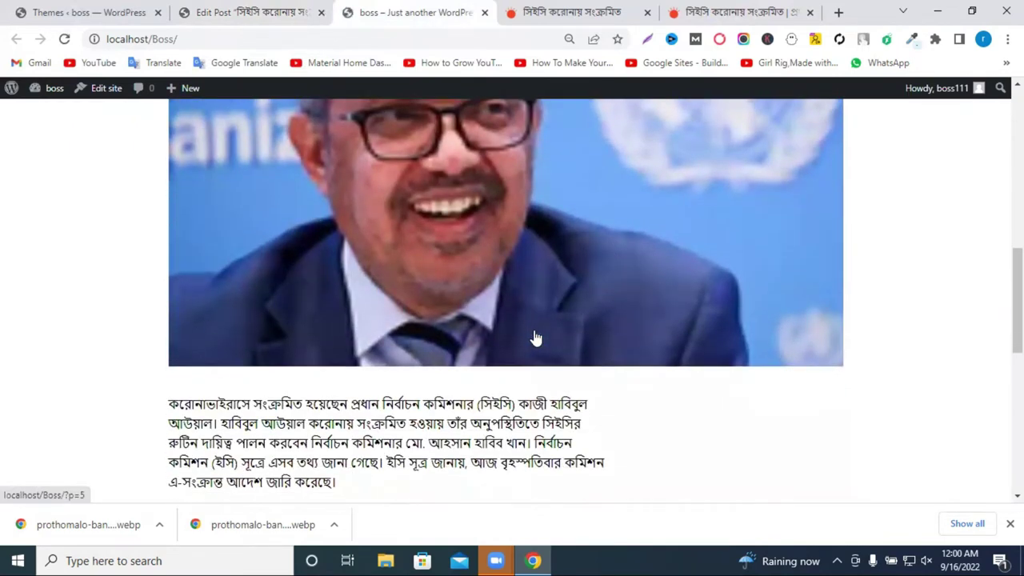
scroll(536, 338, "up", 3)
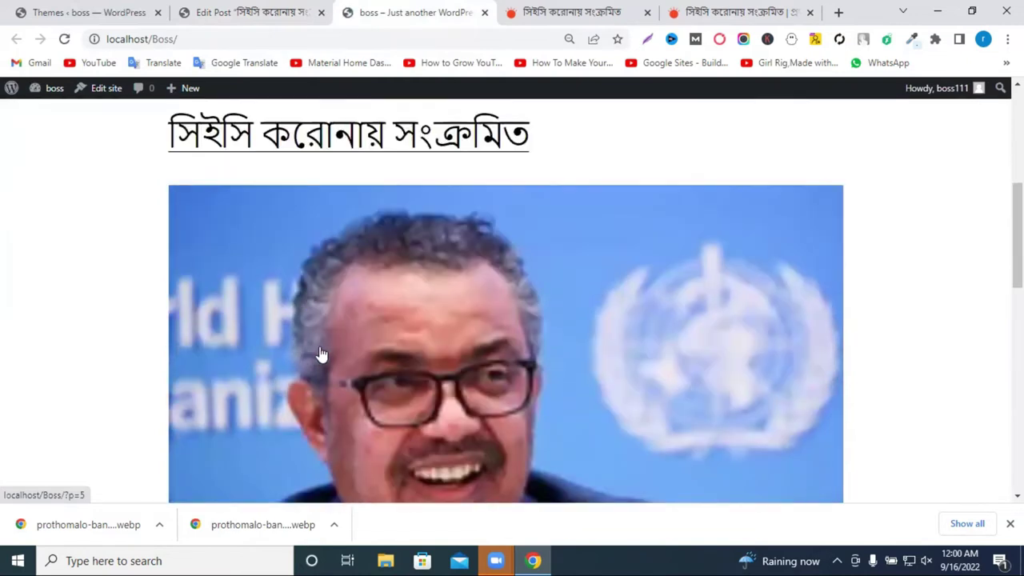
scroll(320, 355, "down", 4)
scroll(240, 439, "up", 3)
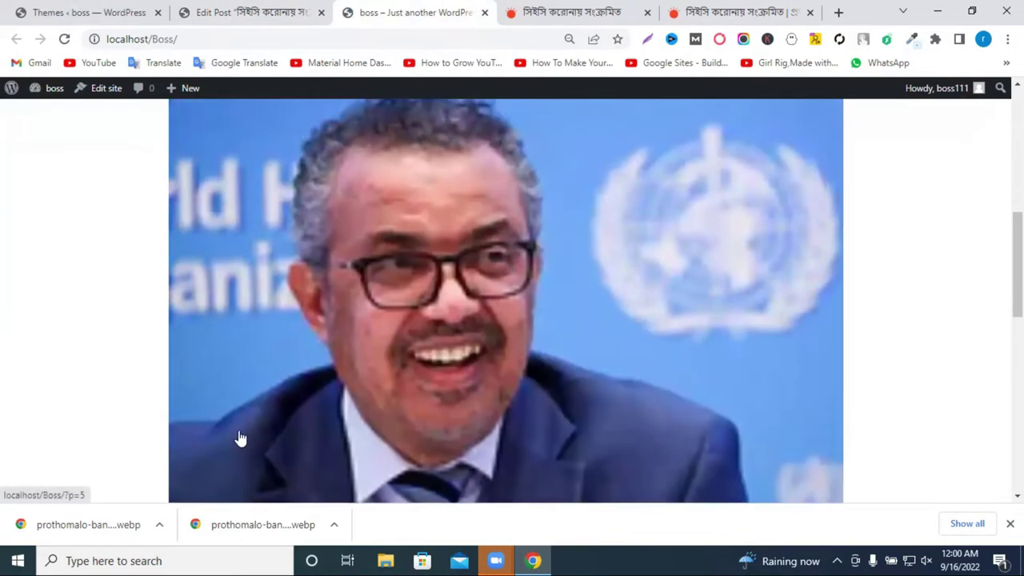
scroll(240, 438, "up", 3)
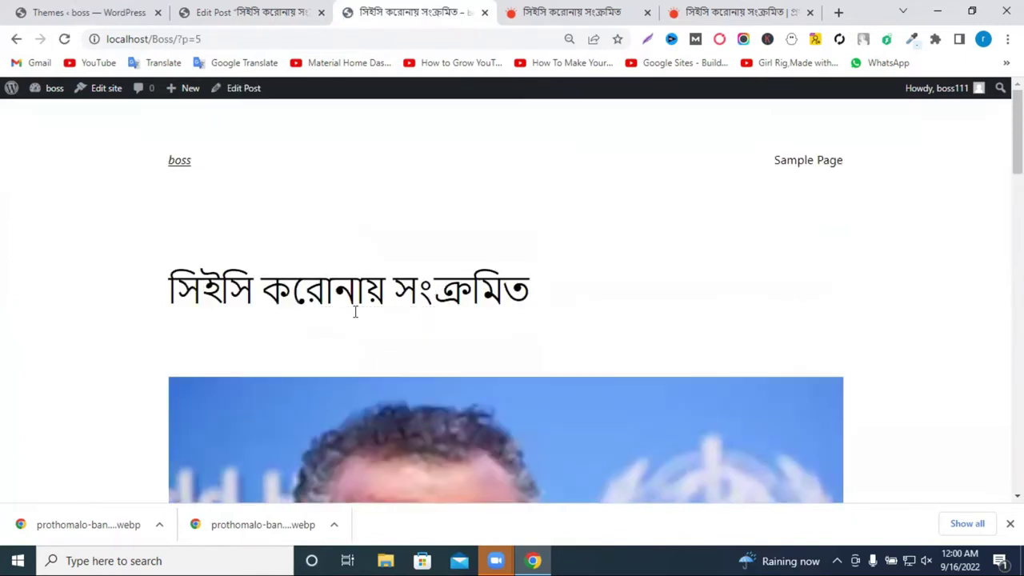
scroll(402, 300, "down", 10)
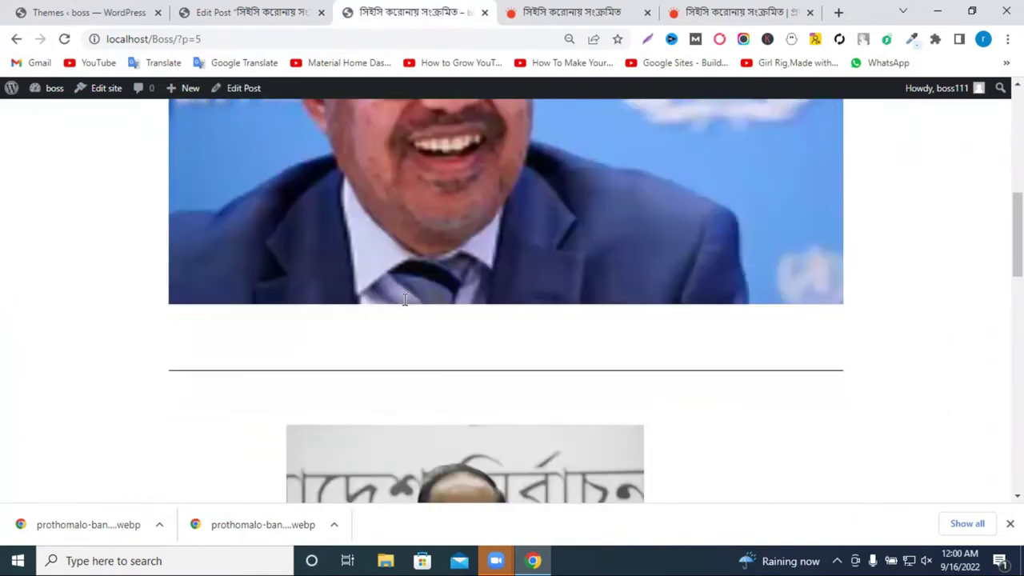
scroll(425, 294, "up", 2)
scroll(425, 295, "up", 5)
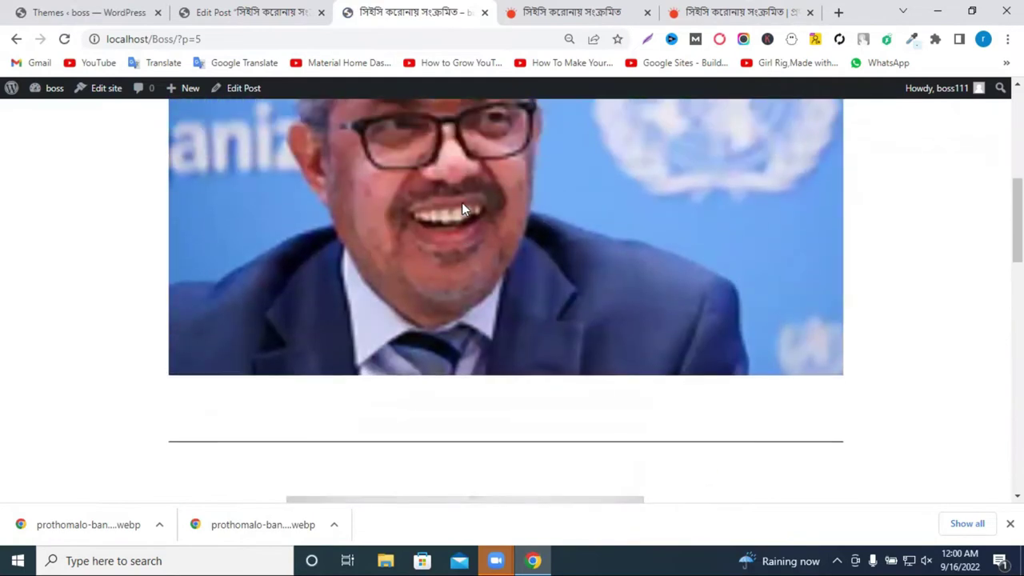
scroll(551, 314, "down", 8)
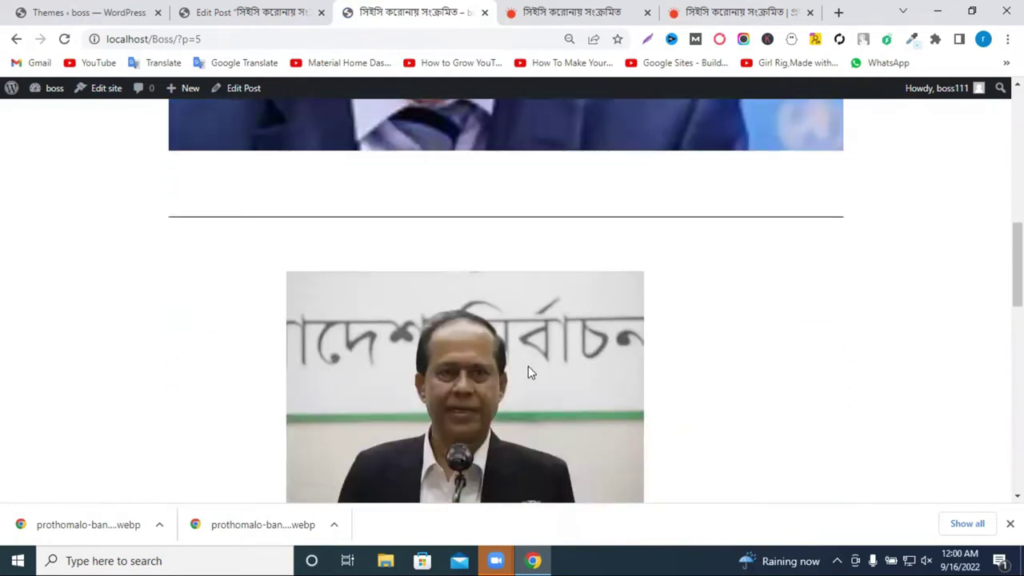
scroll(516, 333, "up", 1)
scroll(538, 343, "down", 5)
scroll(457, 237, "up", 2)
key("ctrl+shift+Tab")
Replace the WHO featured image with the microphone photo from the media library
left_click(881, 450)
left_click(898, 356)
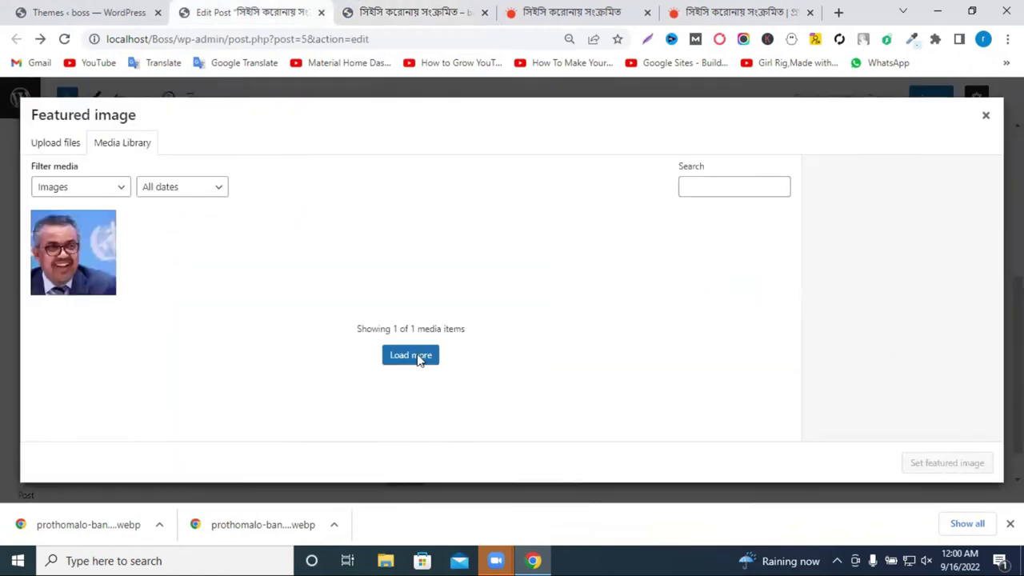
left_click(422, 361)
left_click(160, 270)
left_click(921, 463)
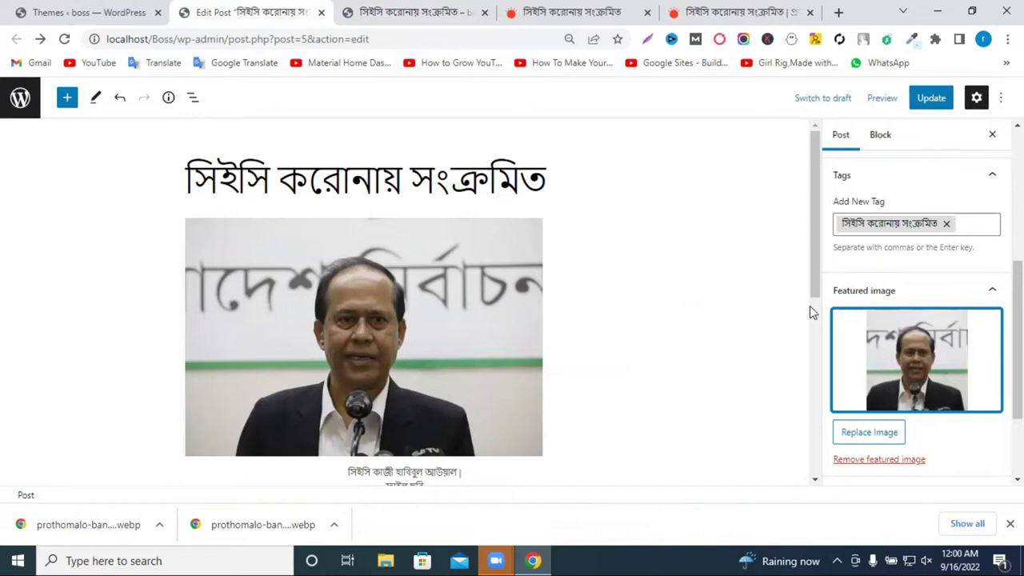
Reload the live post to check its featured image
left_click(407, 12)
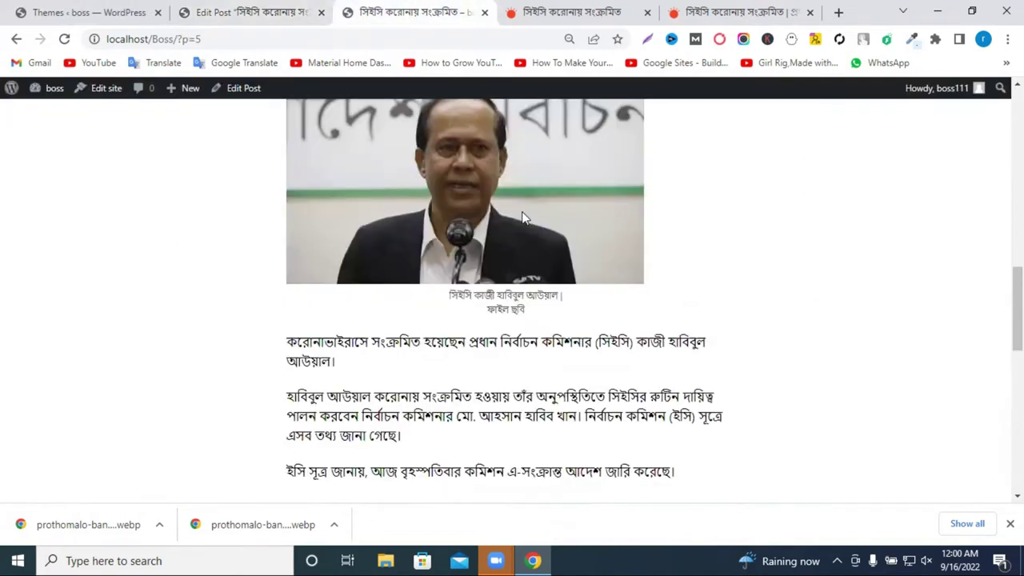
scroll(527, 320, "up", 8)
right_click(68, 142)
left_click(130, 184)
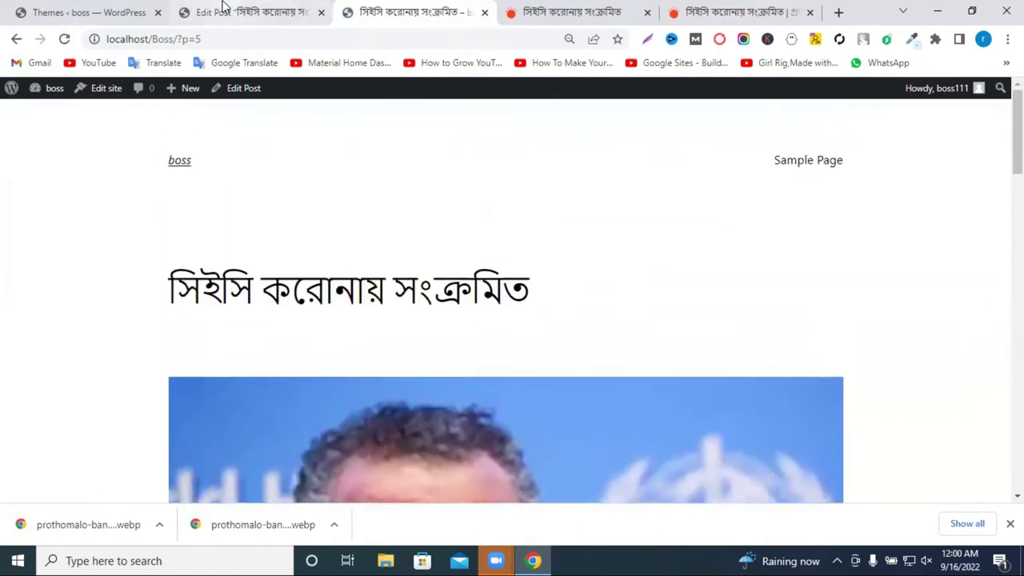
Update the post, then reload the live post to see the new featured image
left_click(225, 7)
left_click(928, 97)
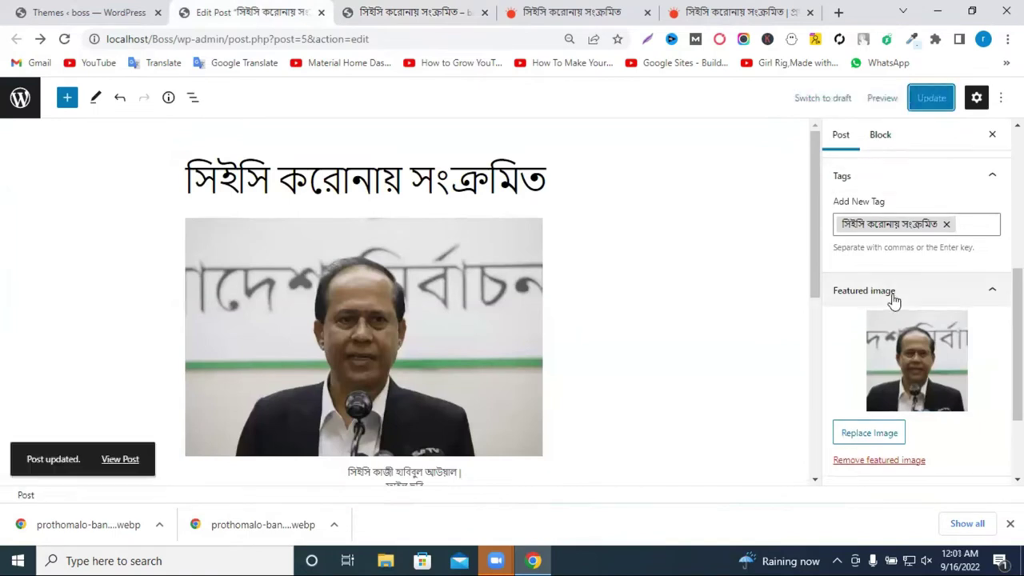
left_click(415, 9)
right_click(661, 229)
left_click(724, 275)
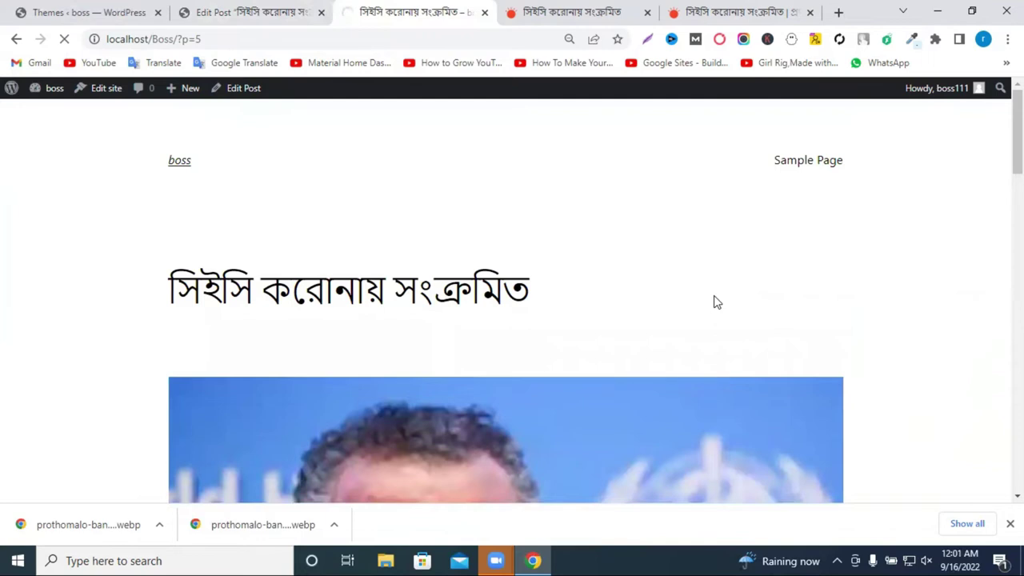
Scroll the live post and move between the editor, live post and Themes pages
scroll(716, 300, "down", 5)
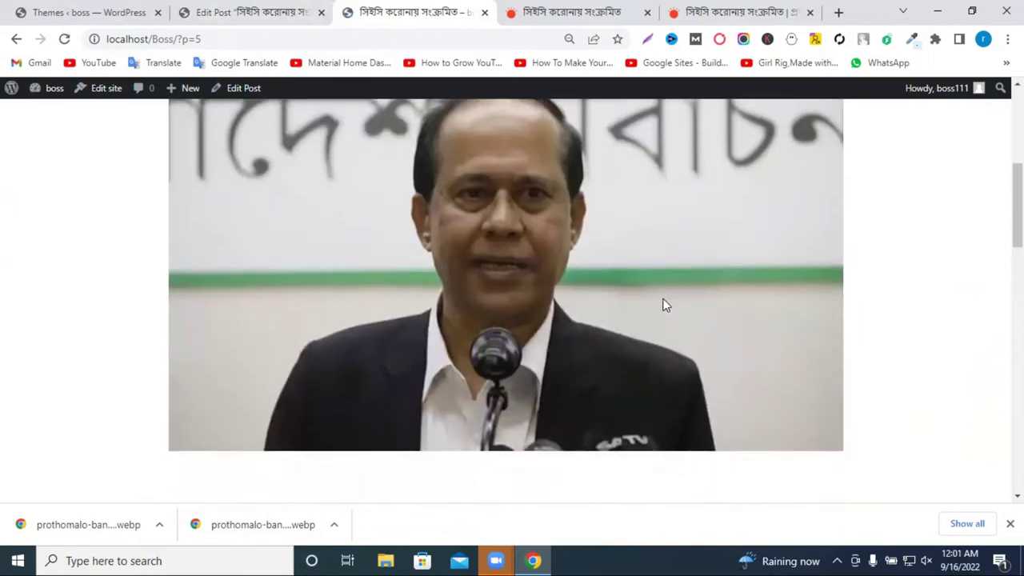
scroll(560, 366, "down", 5)
scroll(700, 382, "up", 1)
scroll(699, 382, "up", 5)
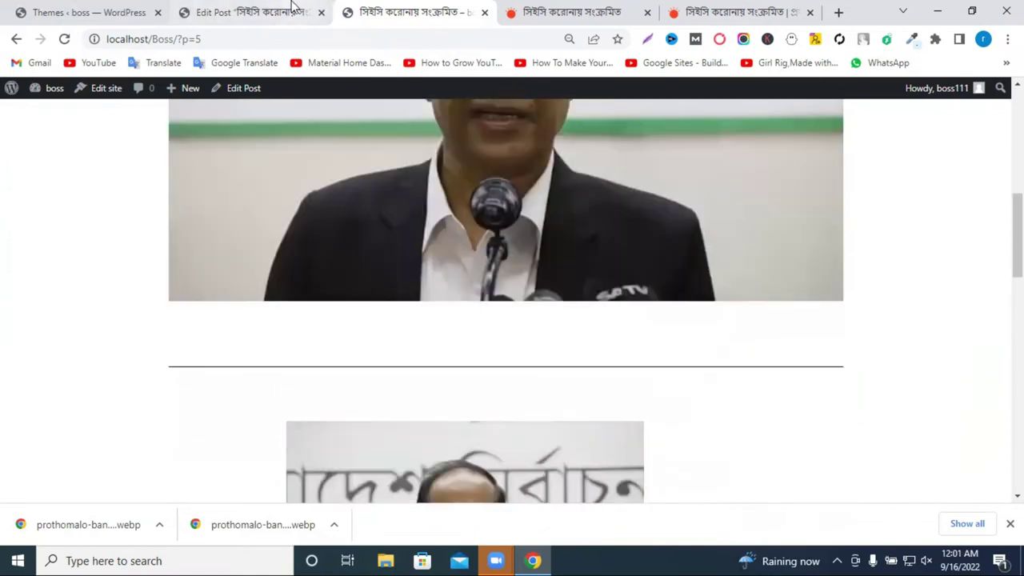
scroll(450, 340, "up", 5)
left_click(240, 12)
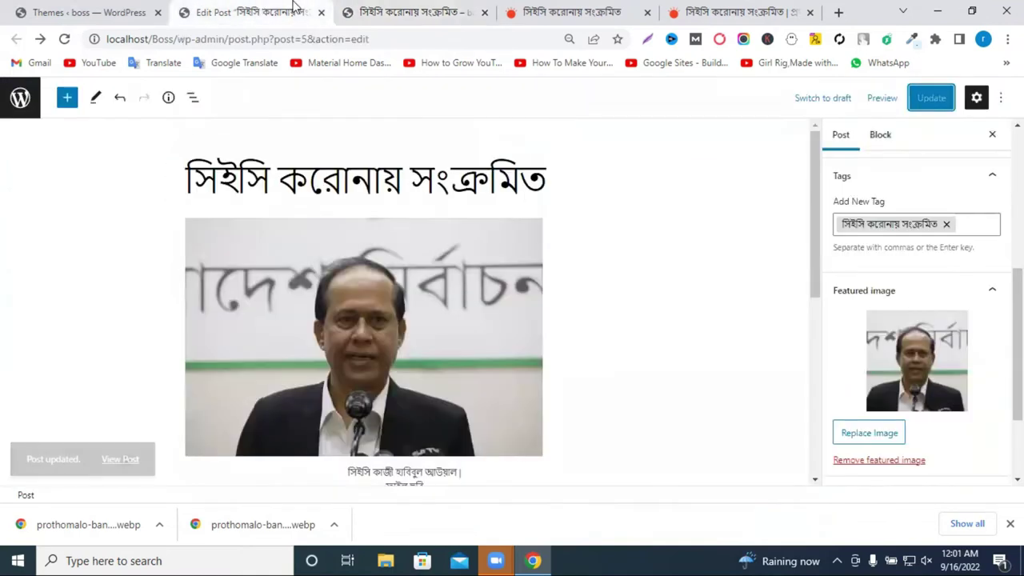
left_click(126, 6)
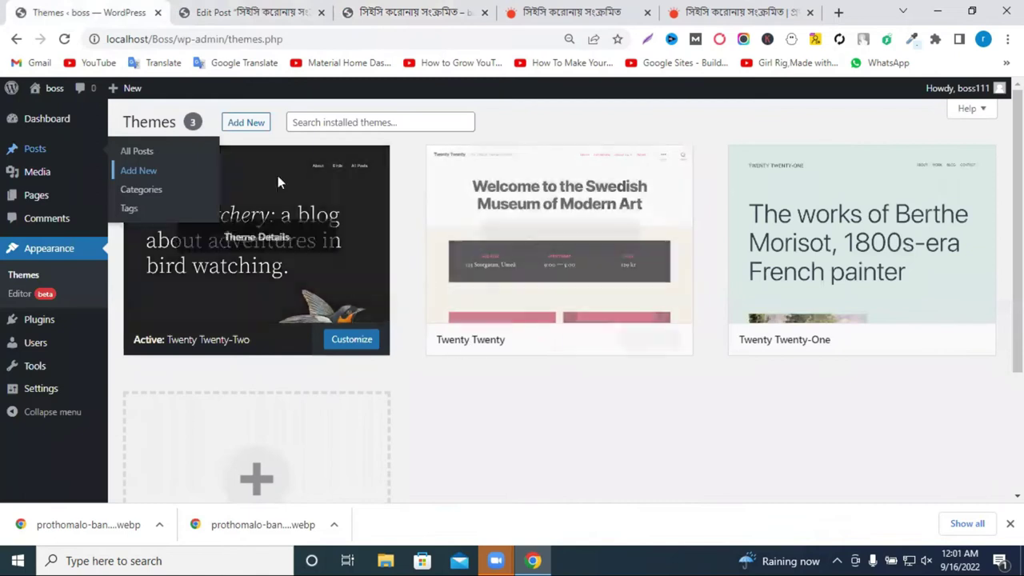
left_click(237, 6)
left_click(410, 8)
left_click(256, 8)
left_click(50, 6)
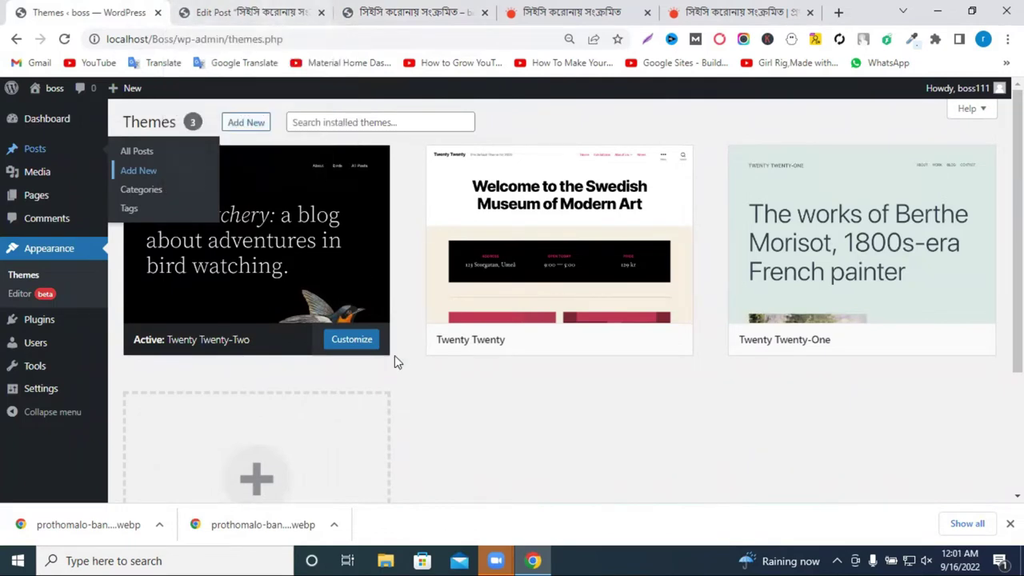
Open Posts > Categories in a new tab and close the editor and live post tabs
right_click(140, 199)
left_click(342, 8)
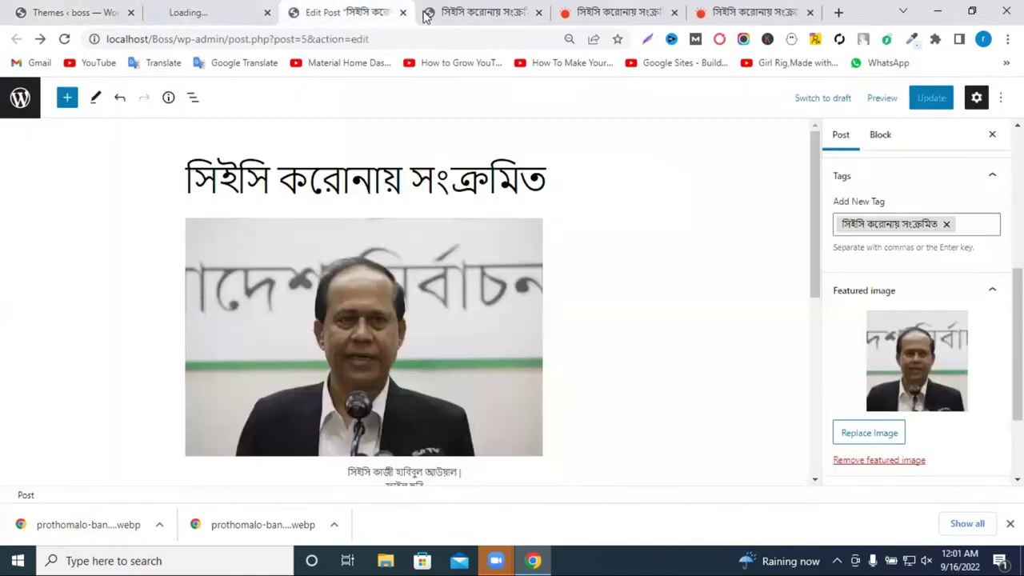
left_click(402, 12)
left_click(403, 12)
left_click(186, 9)
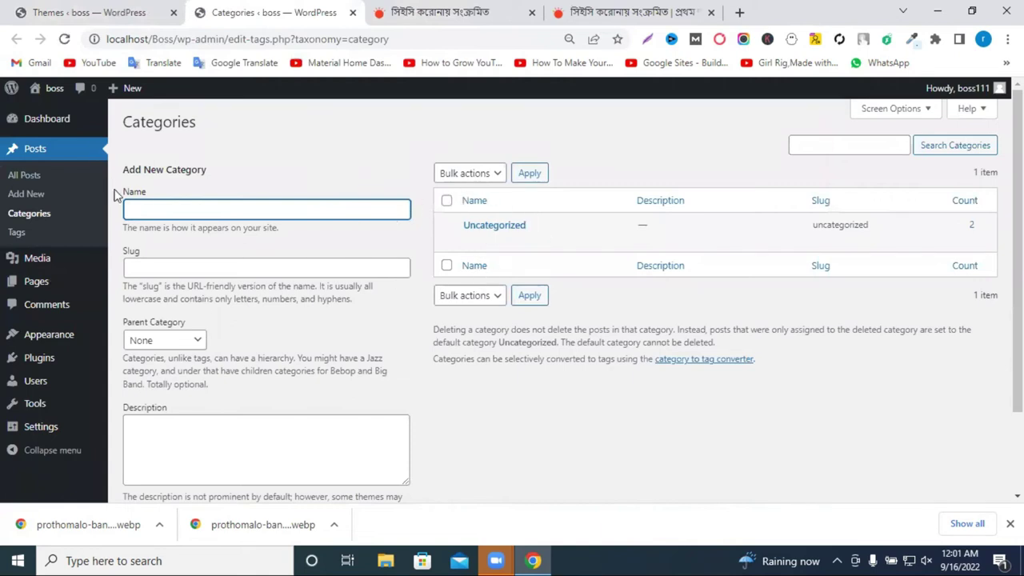
Copy সর্বশেষ from Prothom Alo's menu and use it as the category name and slug
left_click(480, 8)
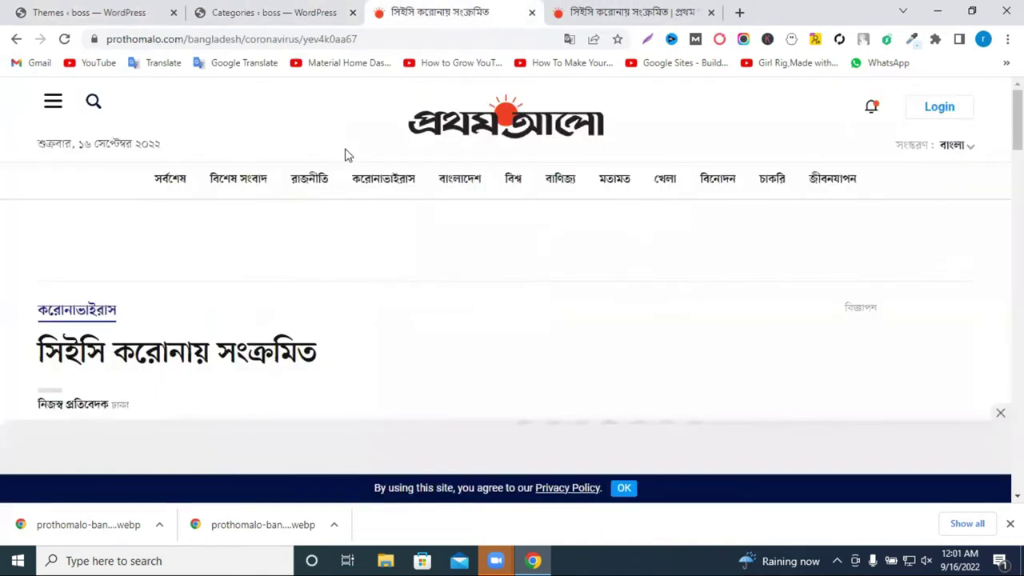
left_click_drag(142, 179, 187, 179)
key("ctrl+c")
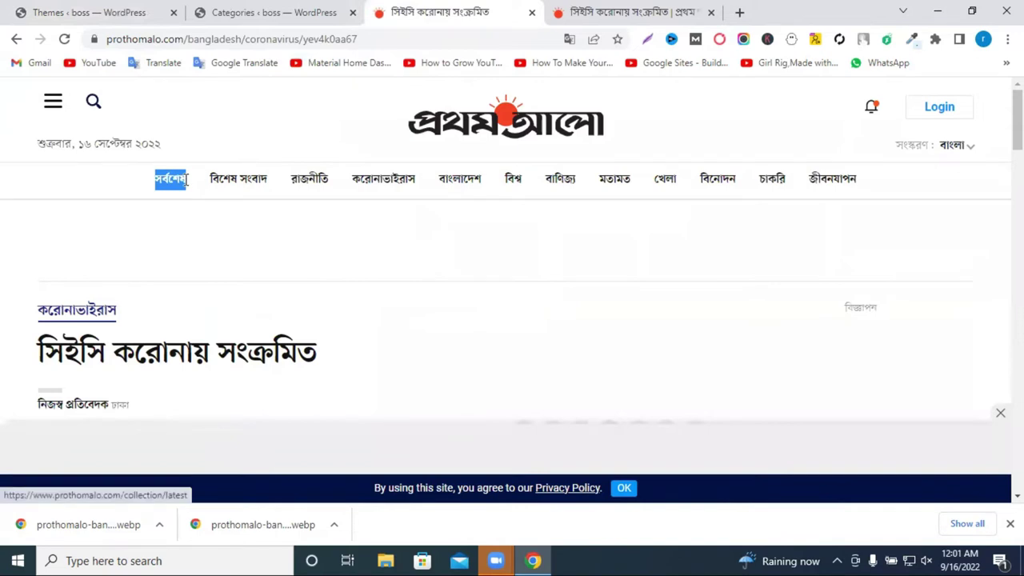
left_click(273, 12)
key("ctrl+v")
left_click(168, 268)
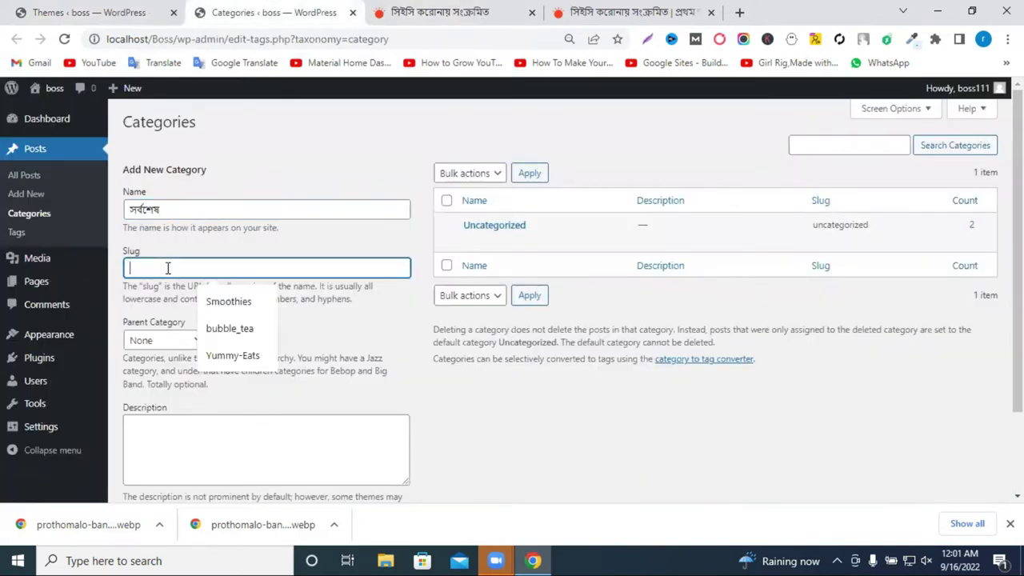
key("ctrl+v")
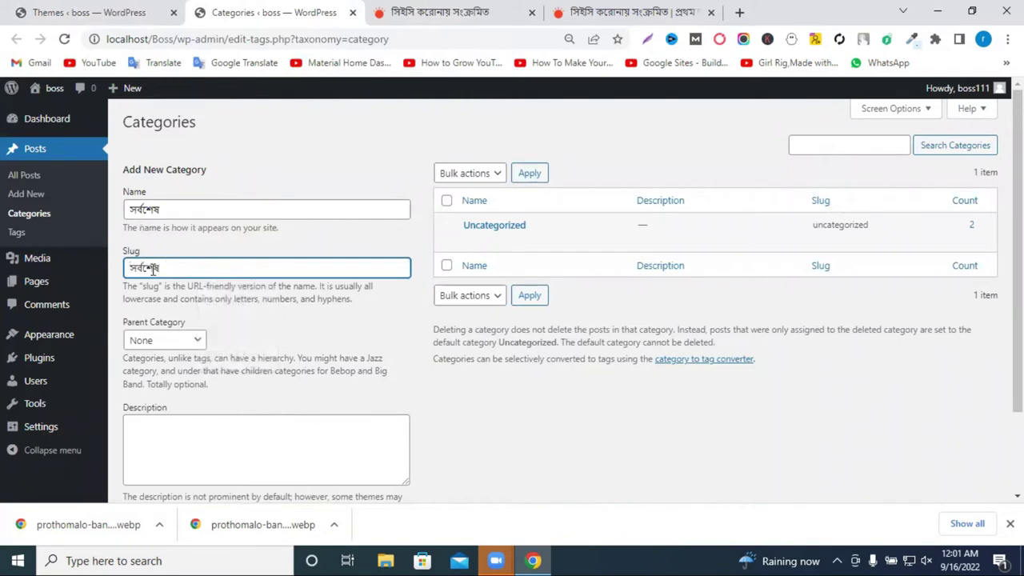
left_click(273, 352)
Leave the category without a parent and add the সর্বশেষ category
scroll(187, 373, "down", 1)
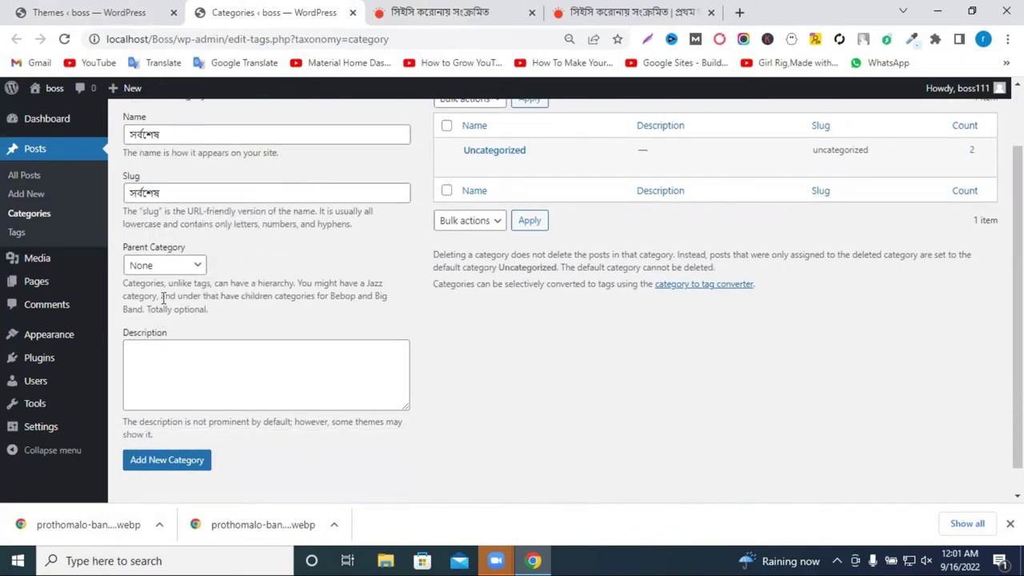
left_click(164, 266)
left_click(294, 257)
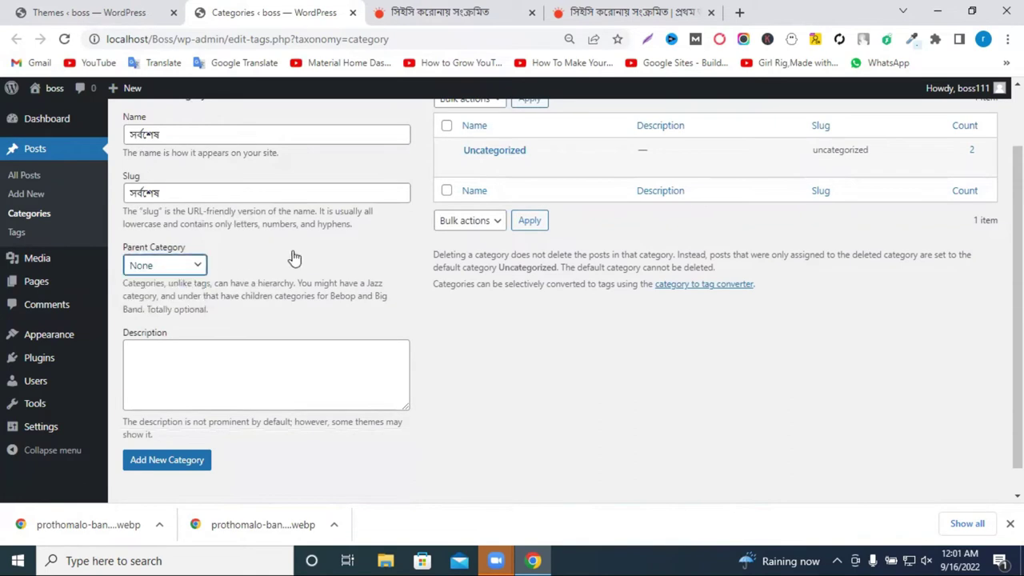
left_click(168, 460)
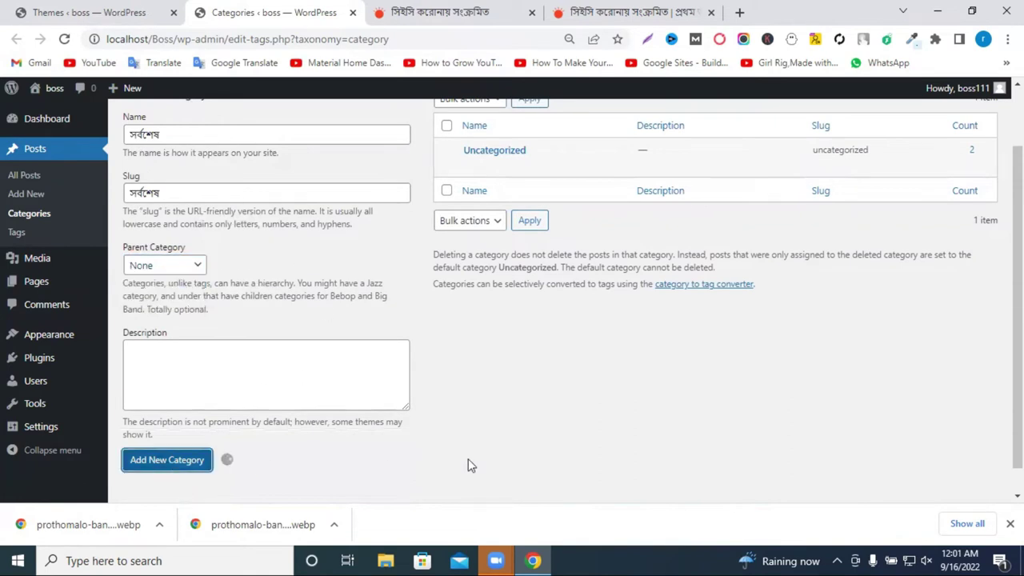
scroll(472, 461, "up", 1)
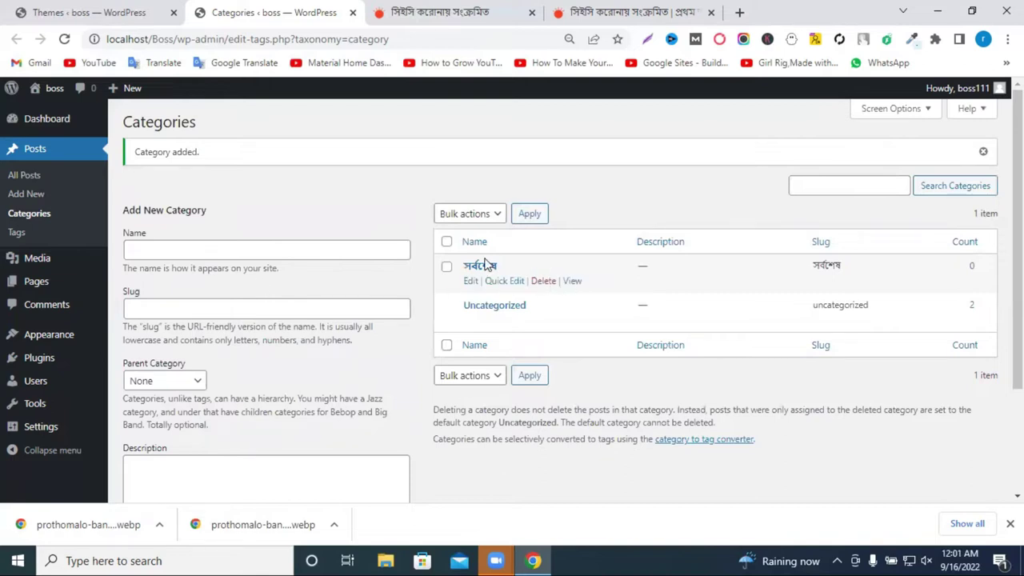
right_click(26, 199)
Open Add New Post in a new tab and go to the Prothom Alo tab
left_click(72, 205)
left_click(616, 12)
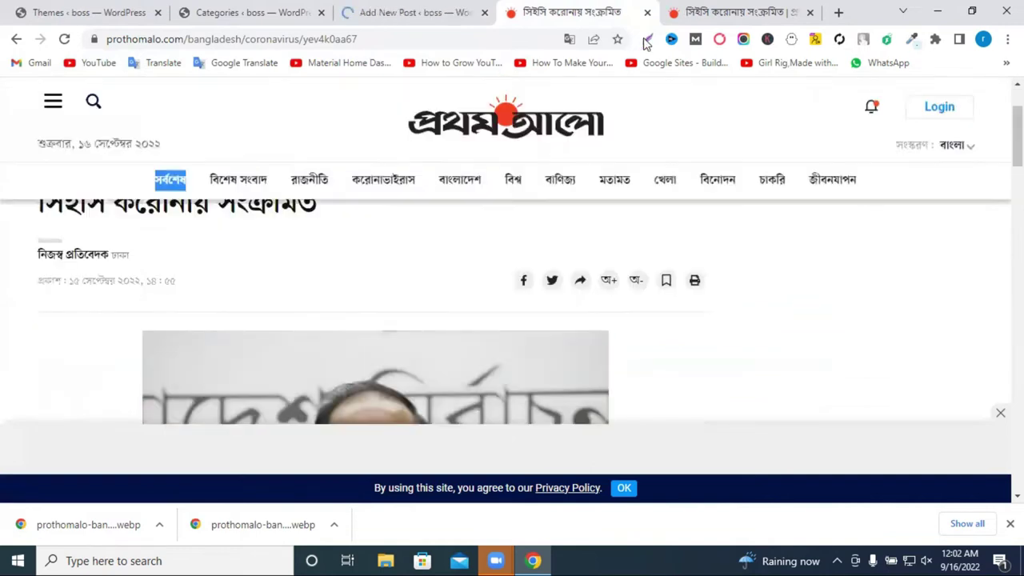
left_click(718, 11)
scroll(398, 203, "down", 2)
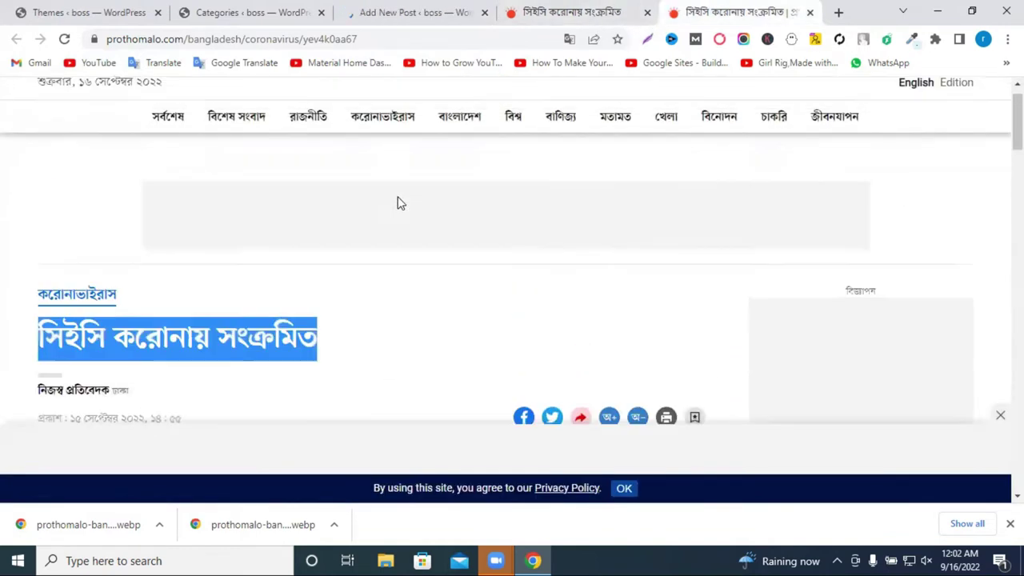
scroll(187, 150, "up", 2)
Open Prothom Alo's সর্বশেষ list and copy the top Federer farewell headline
left_click(162, 189)
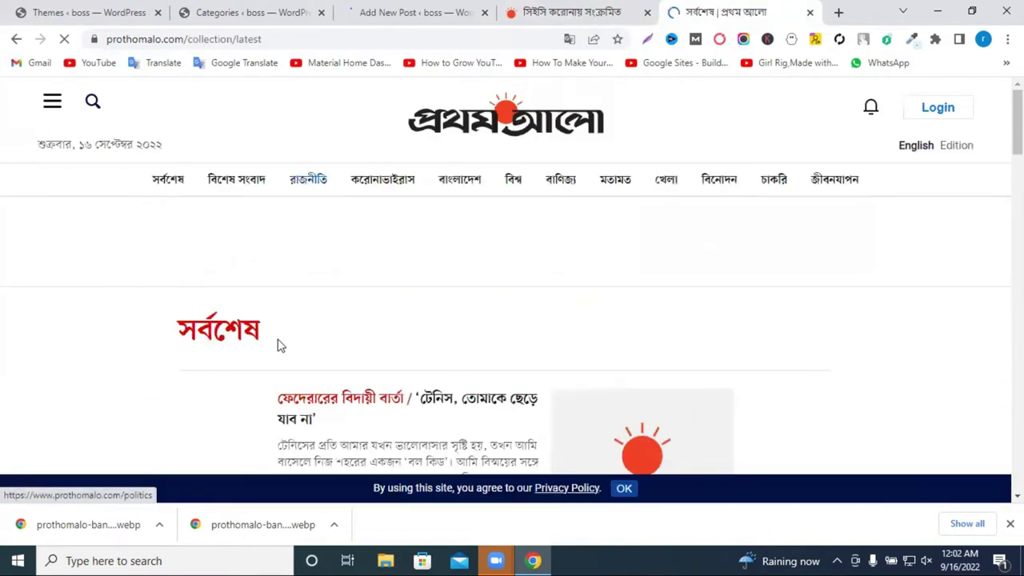
scroll(277, 344, "down", 2)
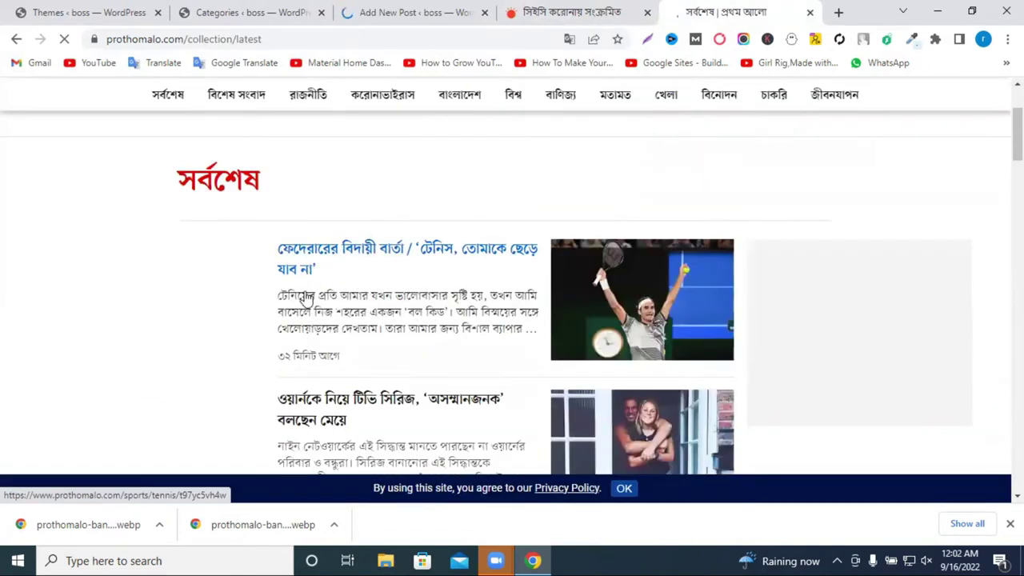
mouse_move(320, 274)
left_mouse_down()
mouse_move(256, 248)
mouse_move(308, 250)
mouse_move(328, 267)
left_mouse_up()
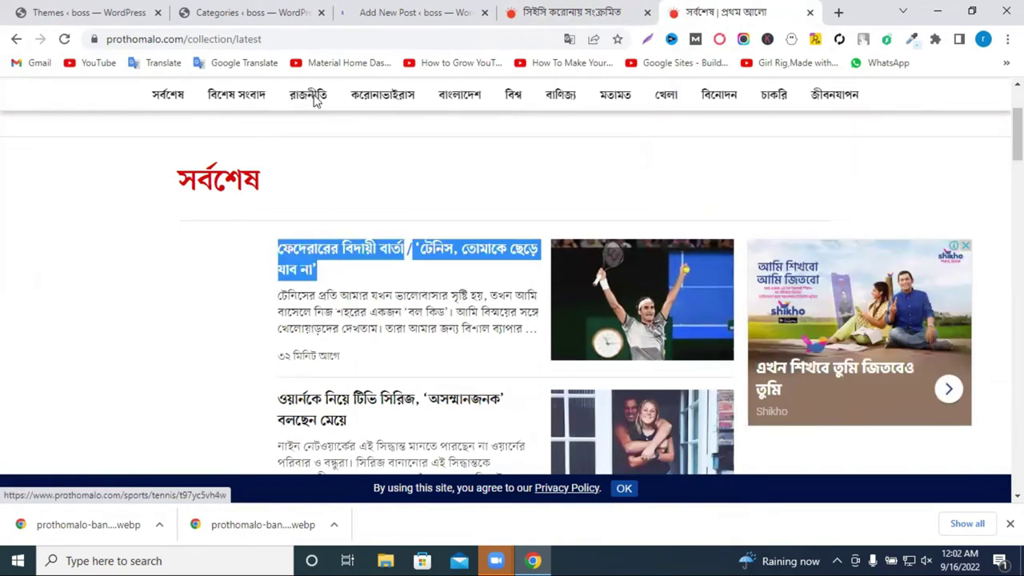
left_click(390, 10)
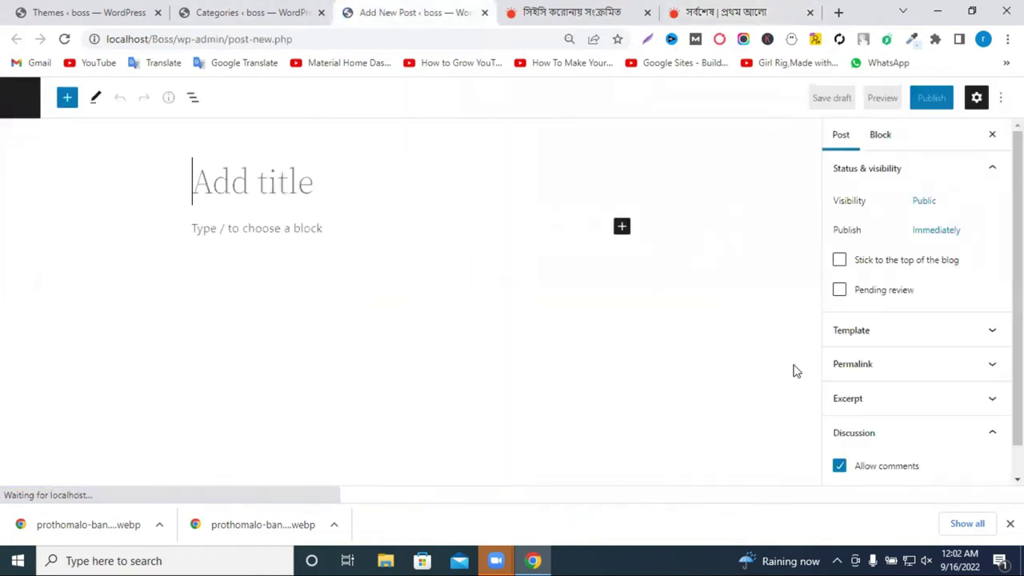
Paste the Federer headline as the post title and copy the headline with its summary
type("ফেদেরারের বিদায়ী বার্তা ‘টেনিস, তোমাকে ছেড়ে যাব না’")
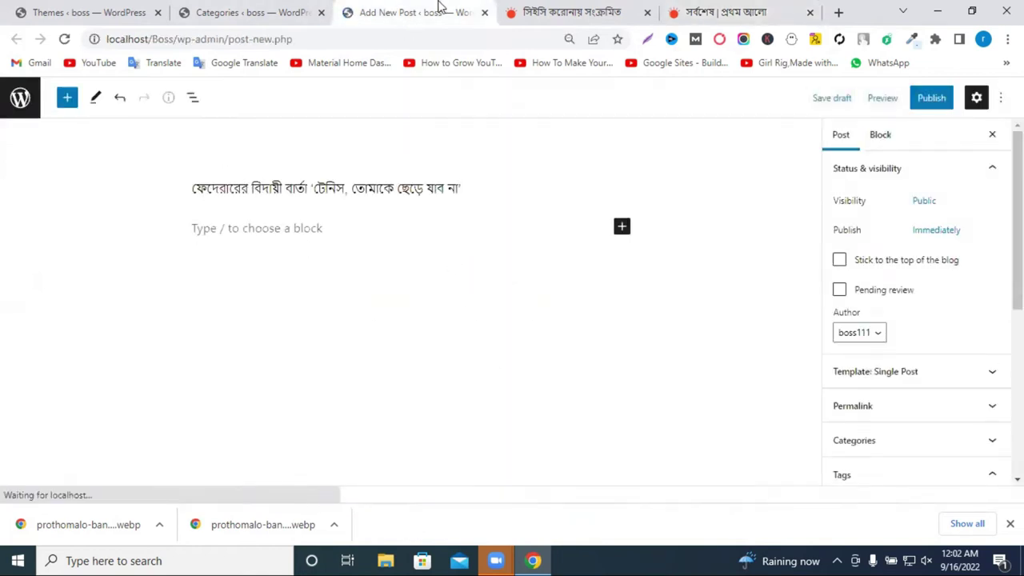
left_click(560, 12)
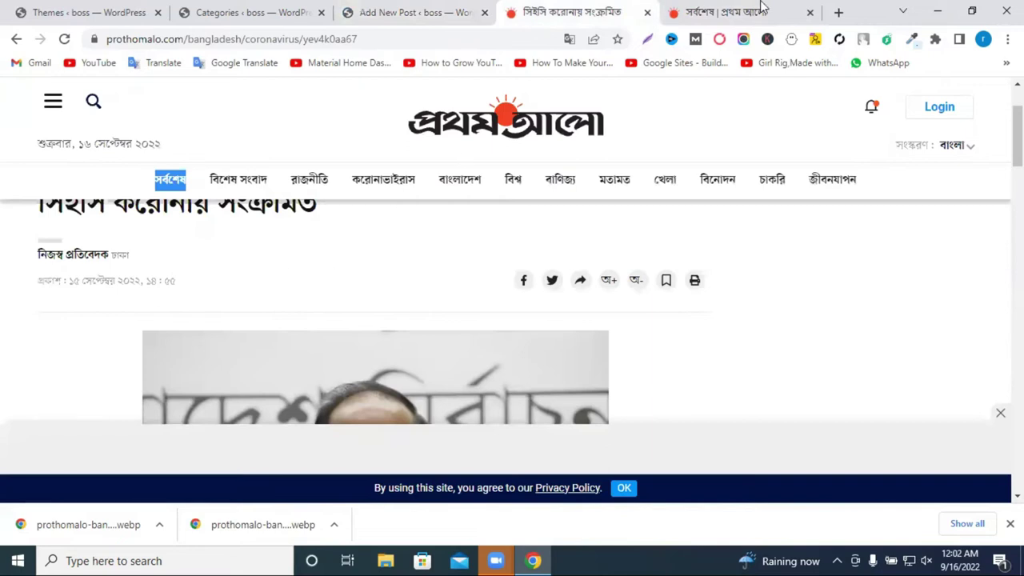
left_click(763, 6)
left_click_drag(284, 297, 529, 332)
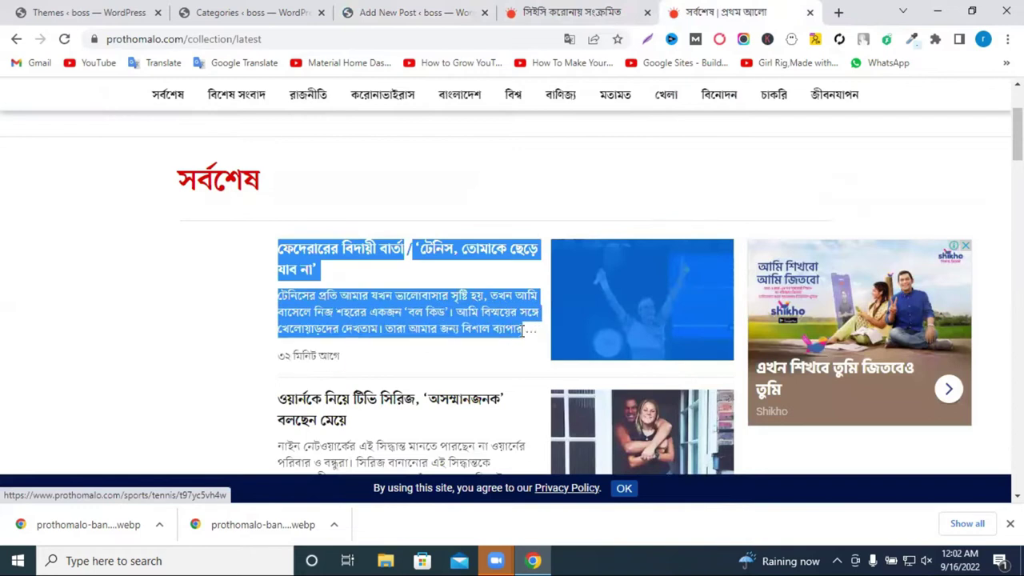
left_click(271, 11)
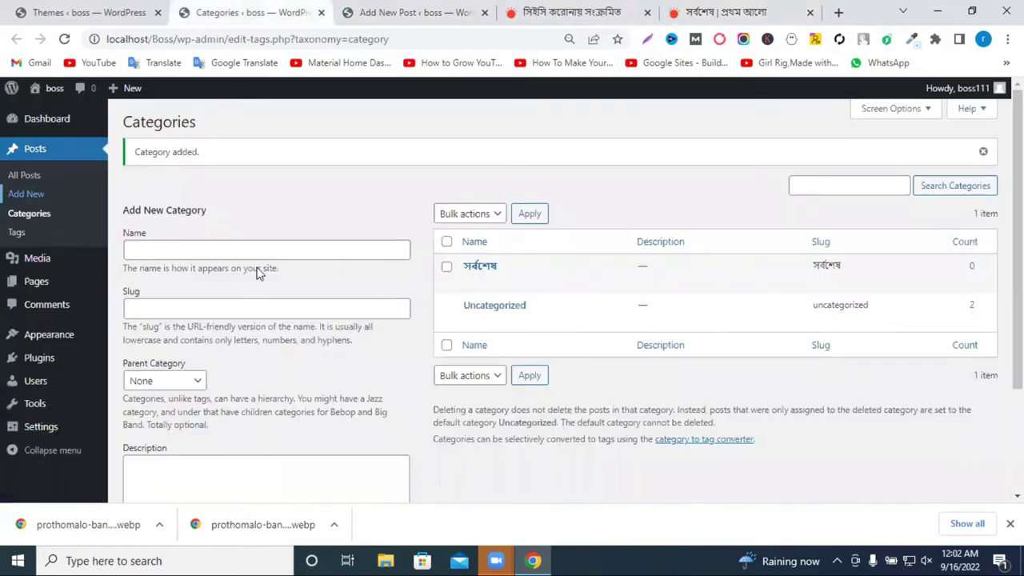
left_click(412, 15)
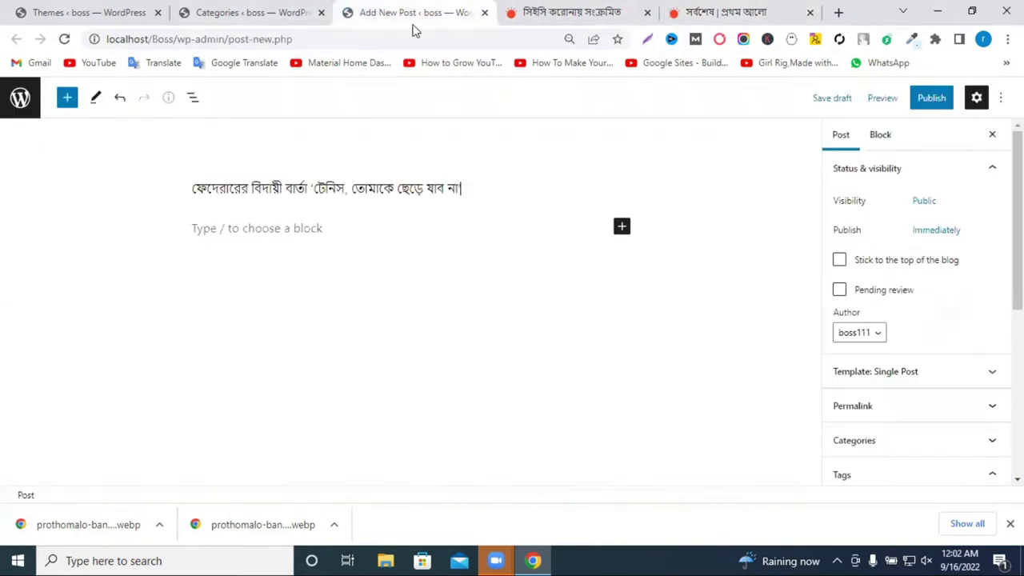
left_click(292, 233)
Save the Federer photo from the সর্বশেষ page to Downloads
left_click(724, 13)
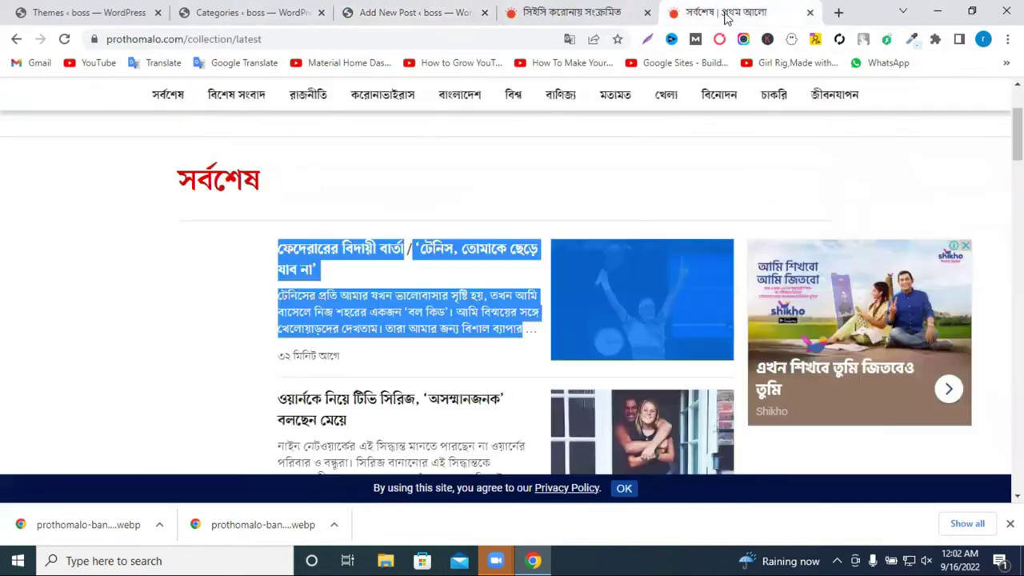
left_click(935, 171)
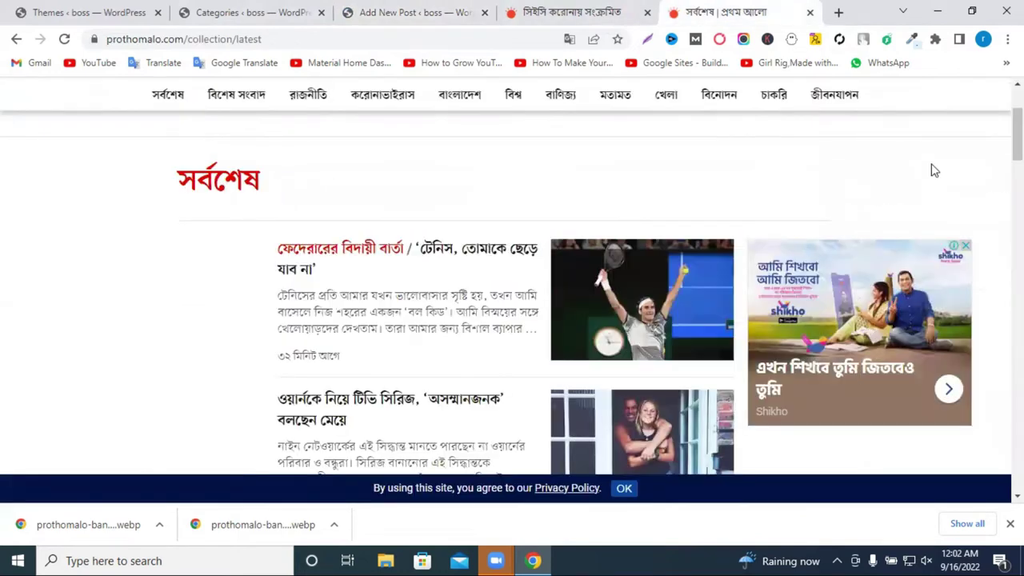
right_click(692, 294)
left_click(744, 170)
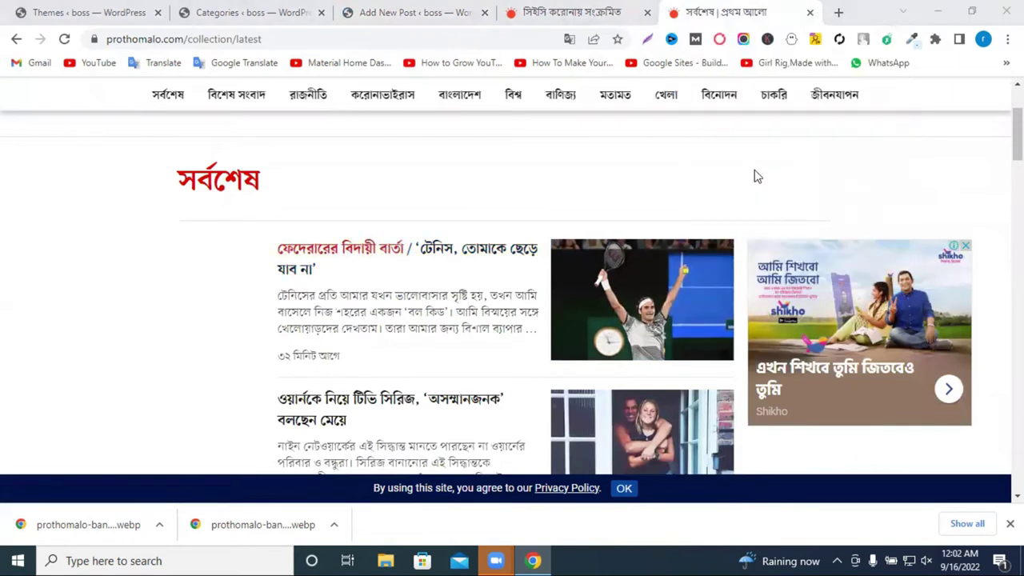
left_click(384, 334)
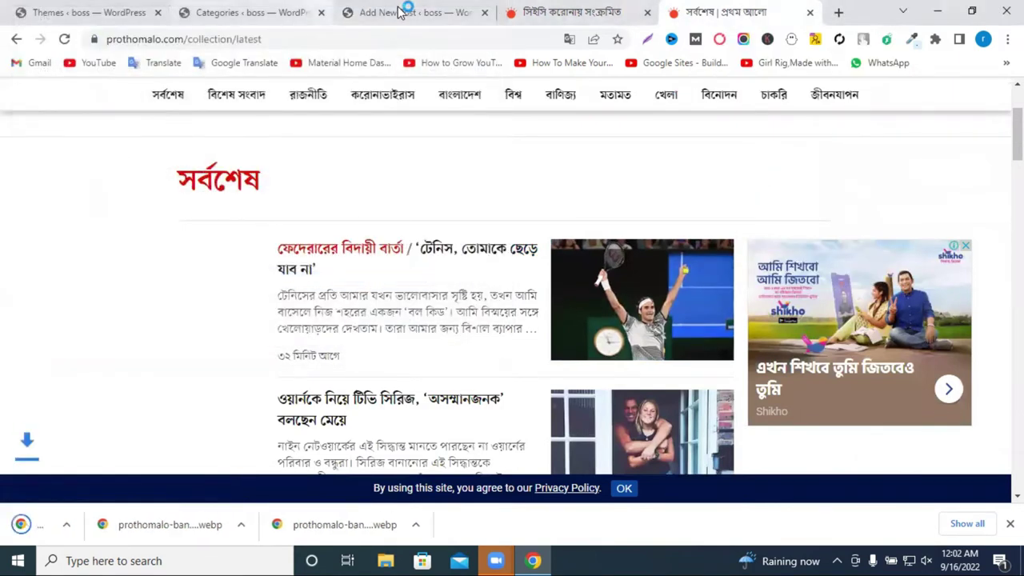
left_click(402, 12)
left_click(290, 12)
left_click(405, 12)
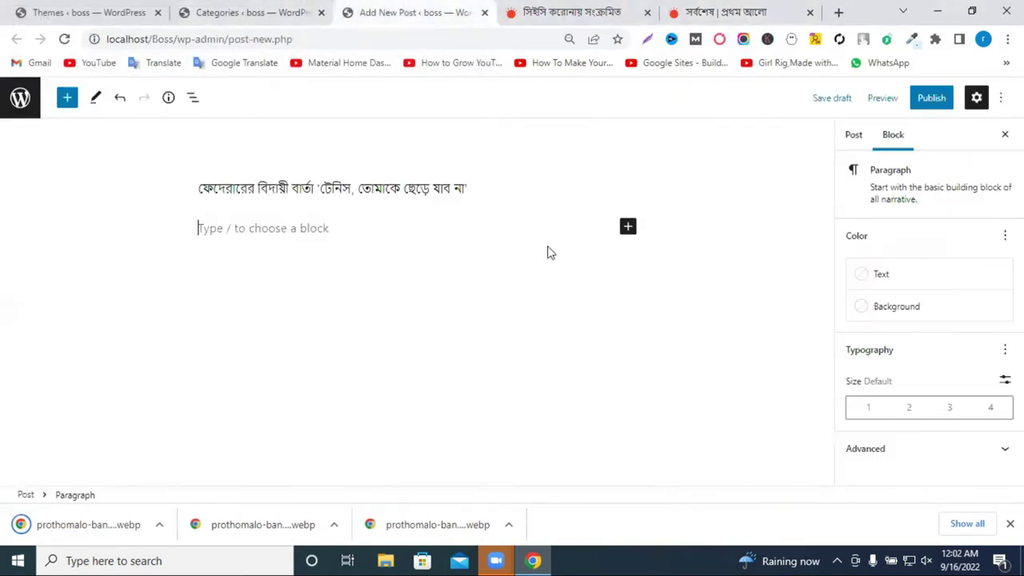
Add an Image block with the uploaded Federer photo and resize its width
left_click(627, 229)
left_click(738, 337)
left_click(225, 312)
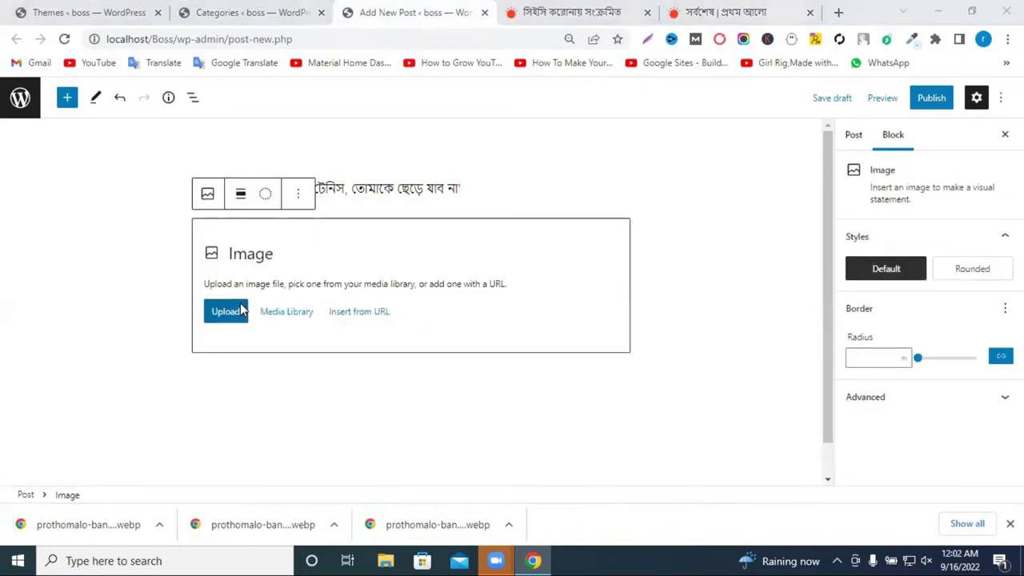
left_click(197, 159)
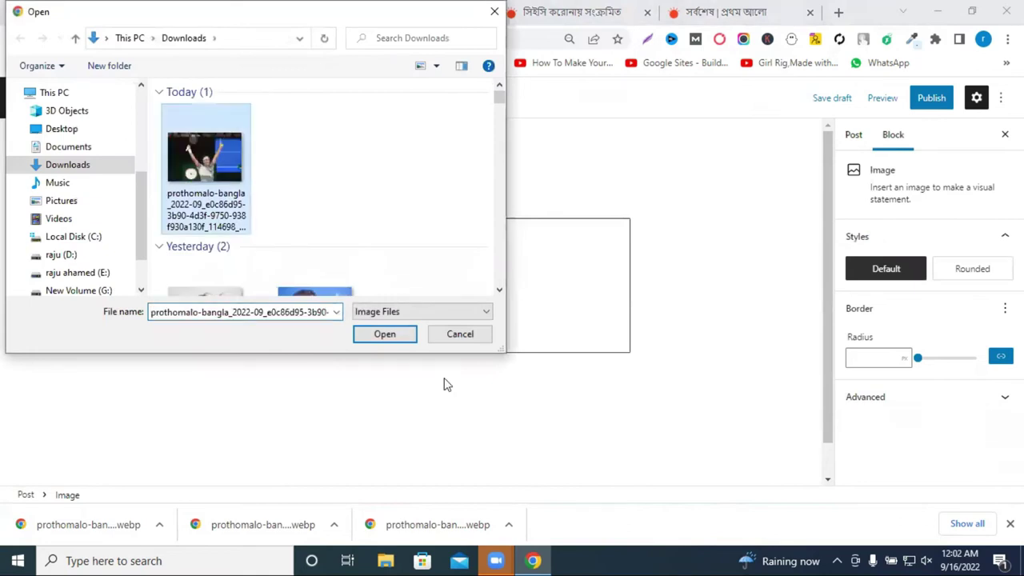
left_click(387, 334)
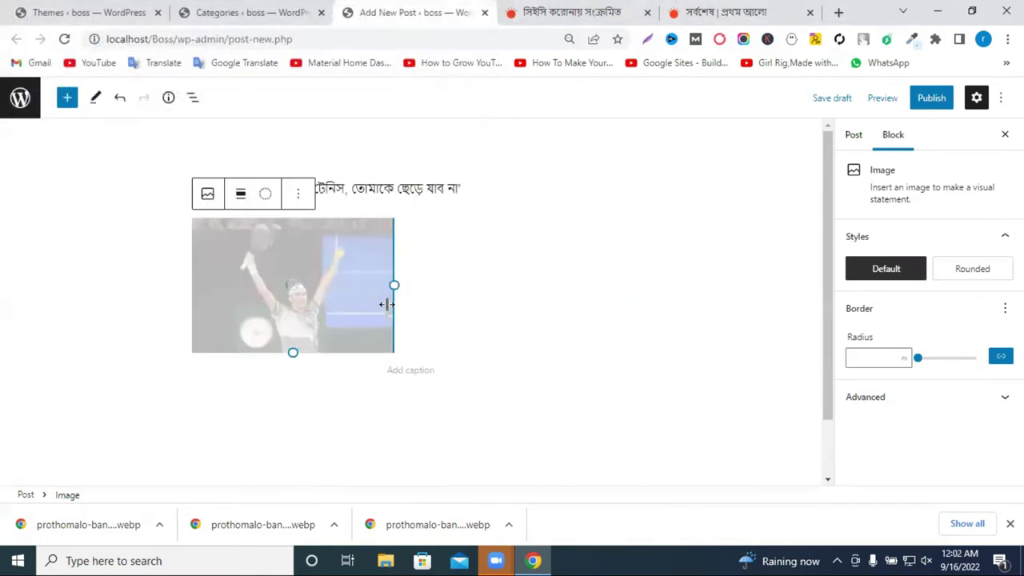
left_click_drag(393, 289, 462, 291)
left_click(662, 296)
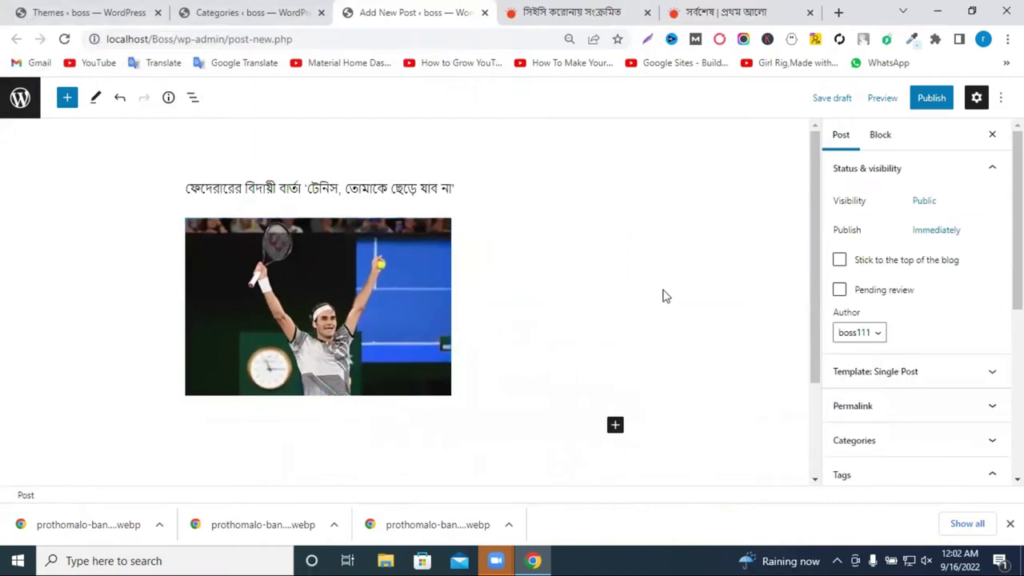
Add a paragraph below the image containing the copied headline and summary
left_click(617, 426)
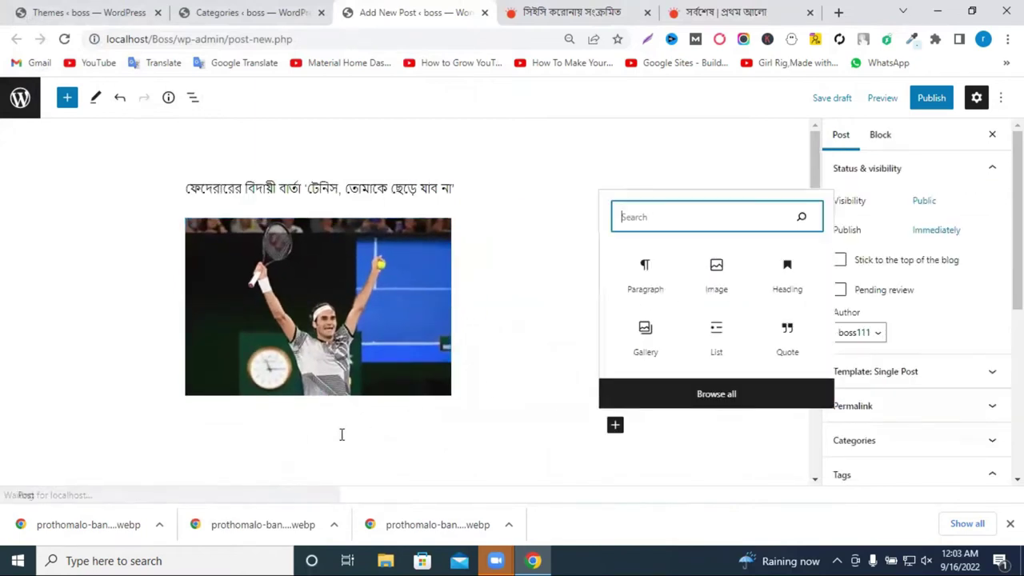
left_click(655, 288)
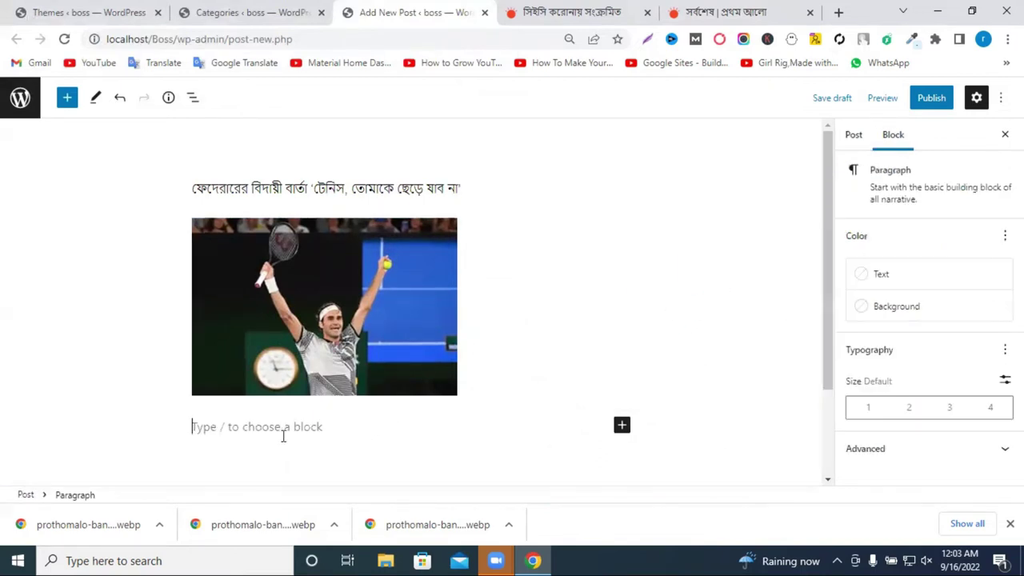
type("ফেদেরারের বিদায়ী বার্তা ‘টেনিস, তোমাকে ছেড়ে যাব না’ টেনিসের প্রতি আমার যখন ভালোবাসার সৃষ্টি হয়, তখন আমি বাসেলে নিজ শহরের একজন ‘বল কিড’। আমি বিস্ময়ের সঙ্গে খেলোয়াড়দের দেখতাম। তারা আমার জন্য বিশাল ব্যাপার")
Delete the duplicate headline block and the duplicate second image from the post
left_click(403, 445)
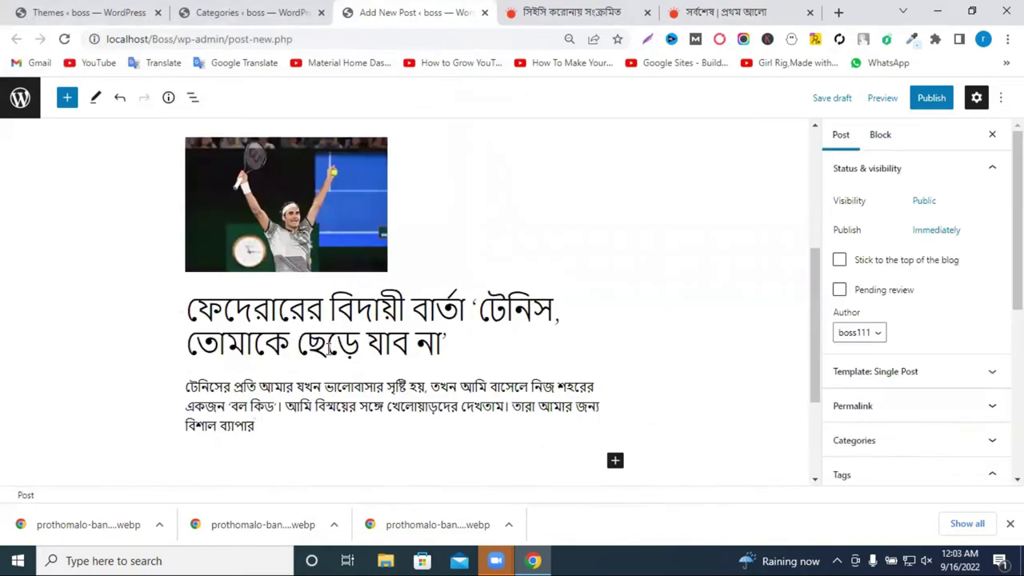
left_click(332, 307)
key("ctrl+a")
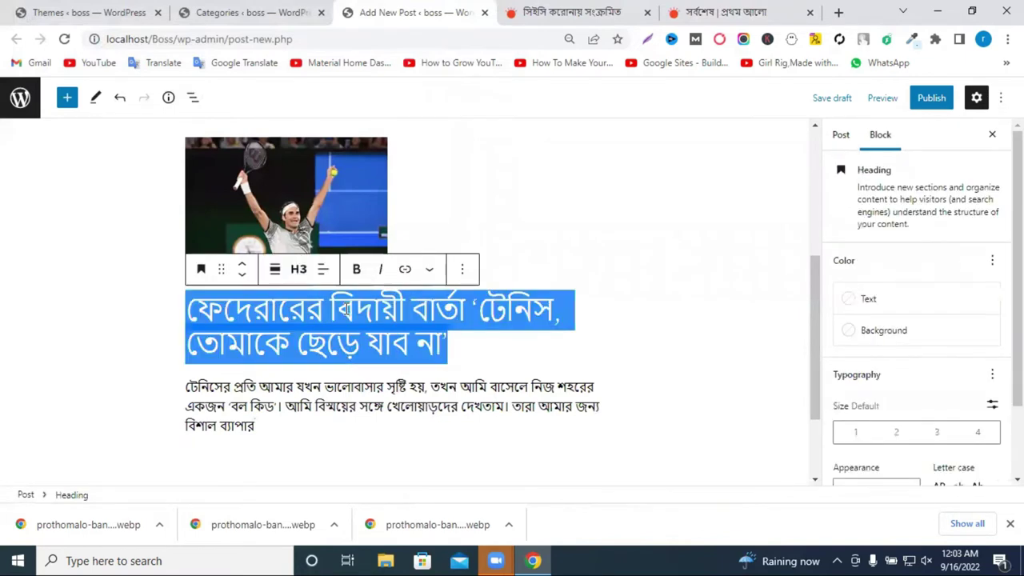
key("BackSpace")
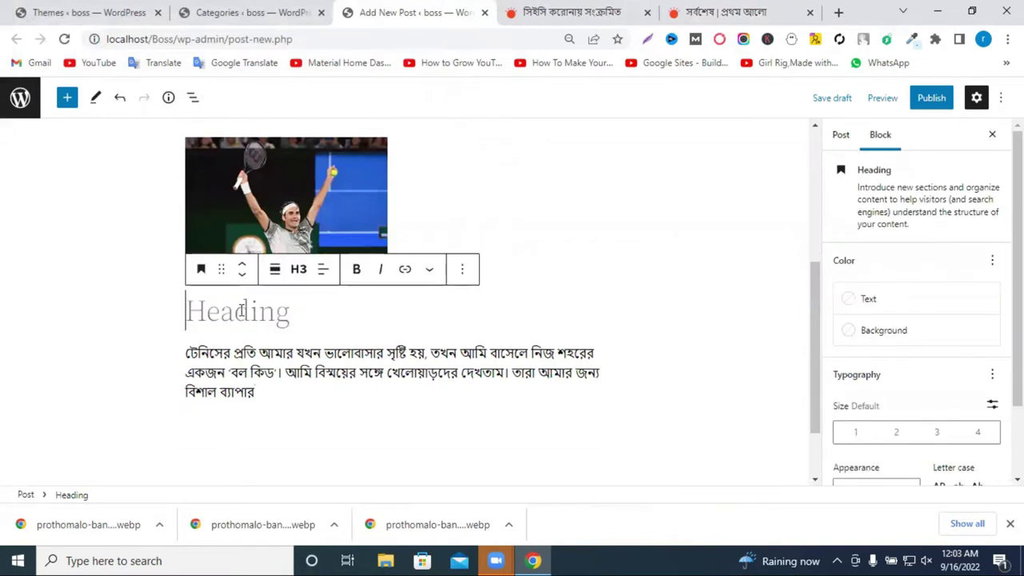
key("BackSpace")
left_click(324, 403)
scroll(324, 403, "up", 3)
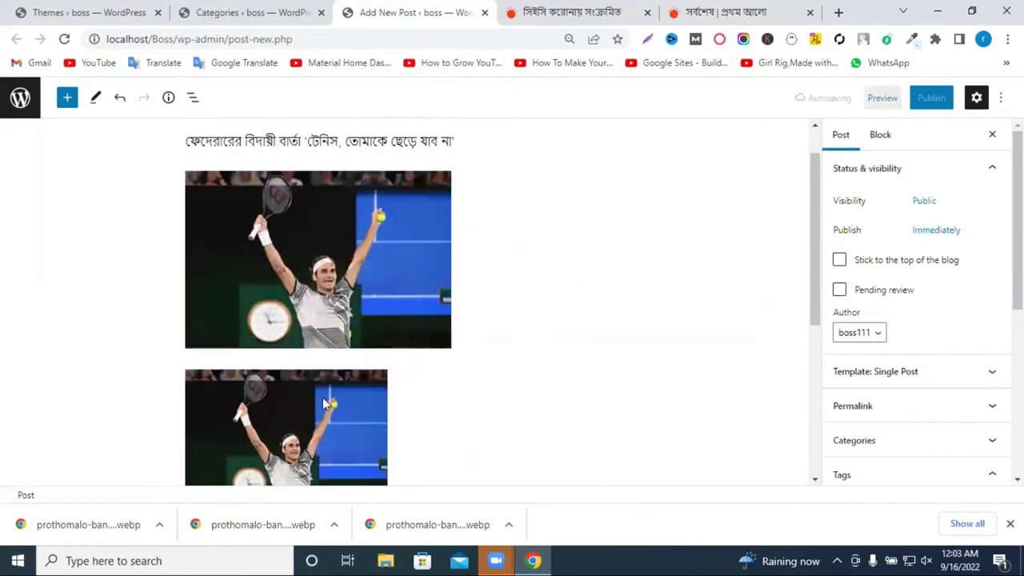
left_click(266, 418)
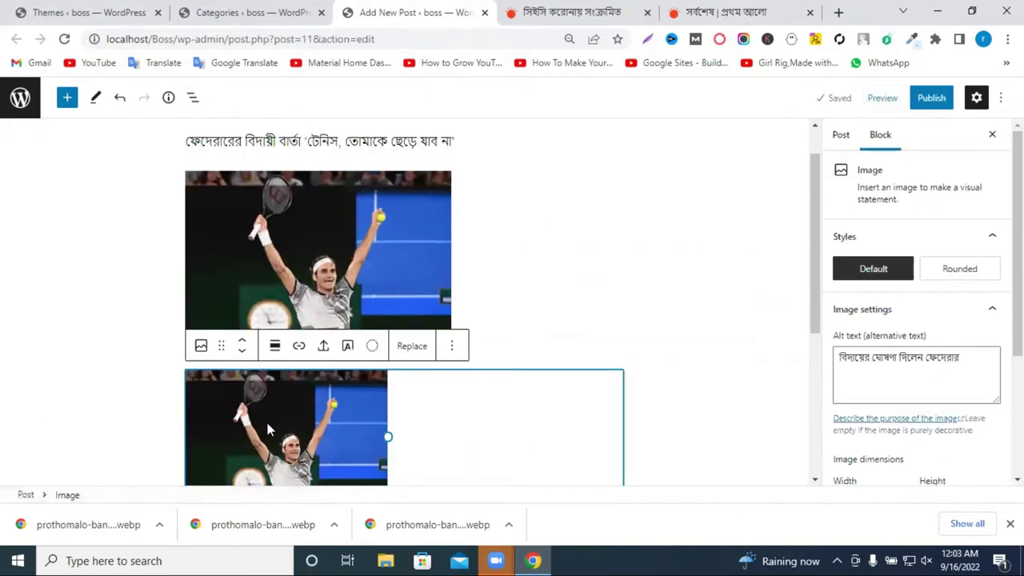
key("BackSpace")
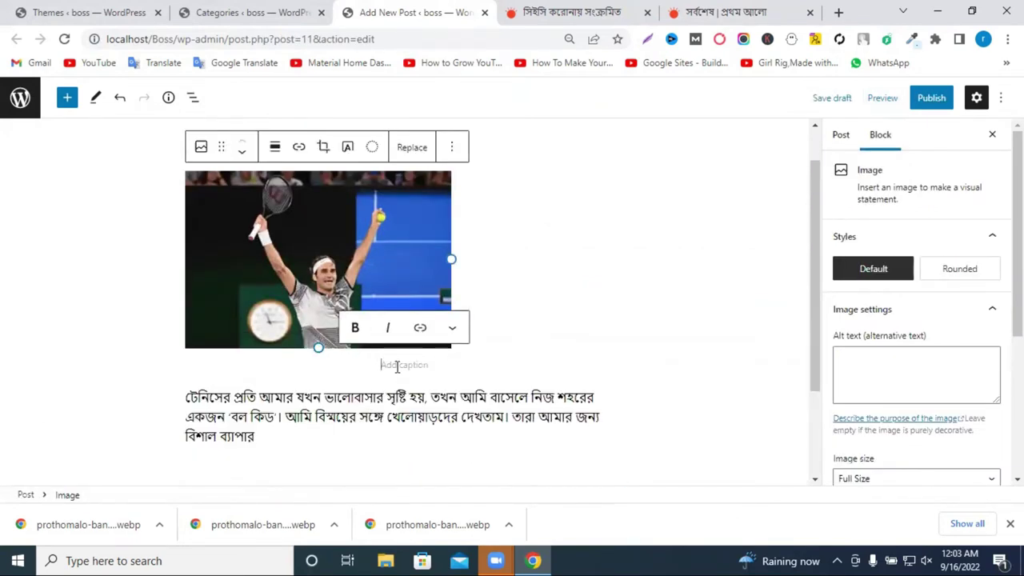
scroll(328, 285, "up", 1)
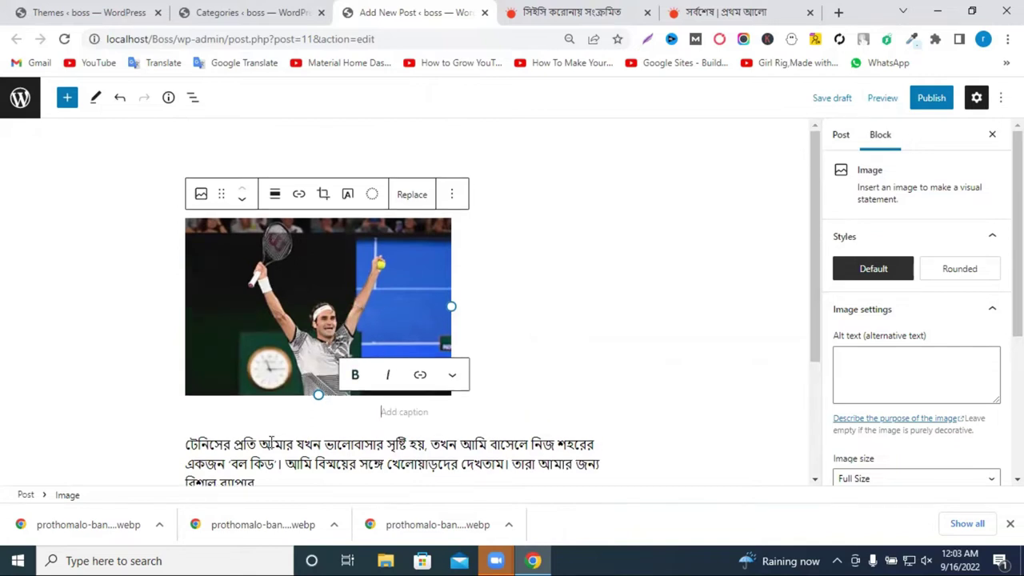
left_click(245, 152)
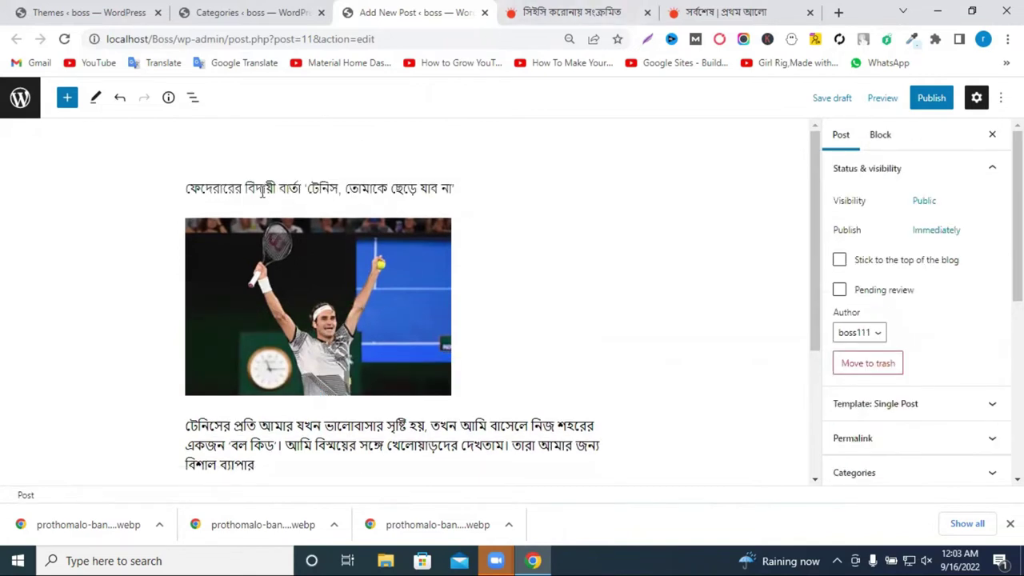
Cut the Federer headline and paste it back into the empty post title field
triple_click(254, 190)
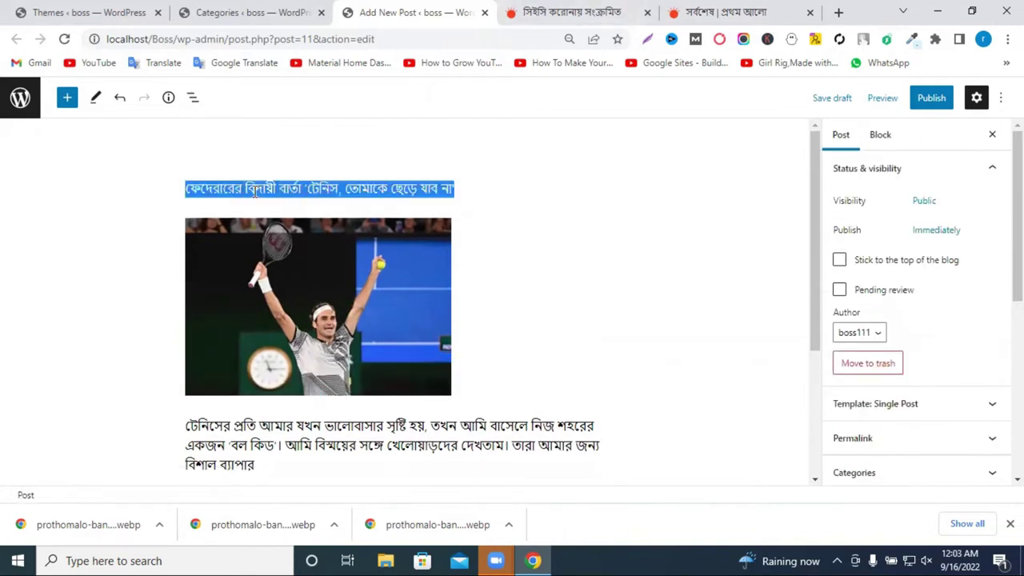
left_click(388, 190)
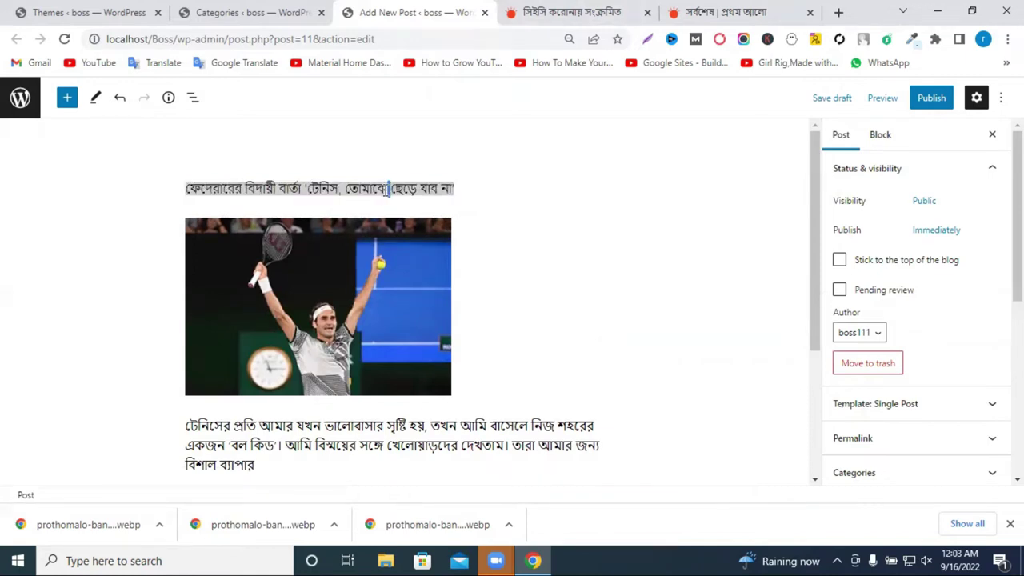
triple_click(402, 190)
right_click(402, 196)
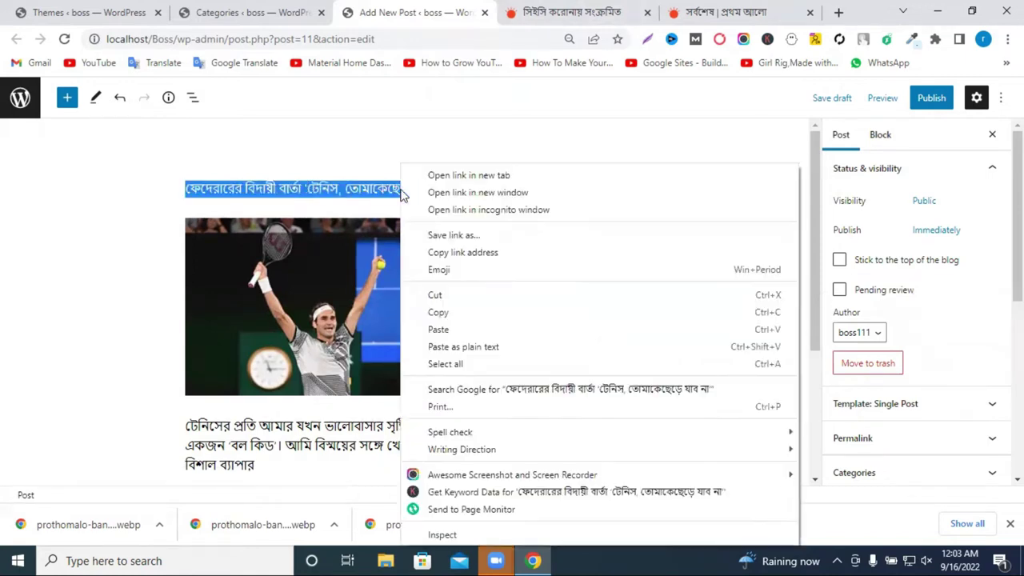
left_click(468, 296)
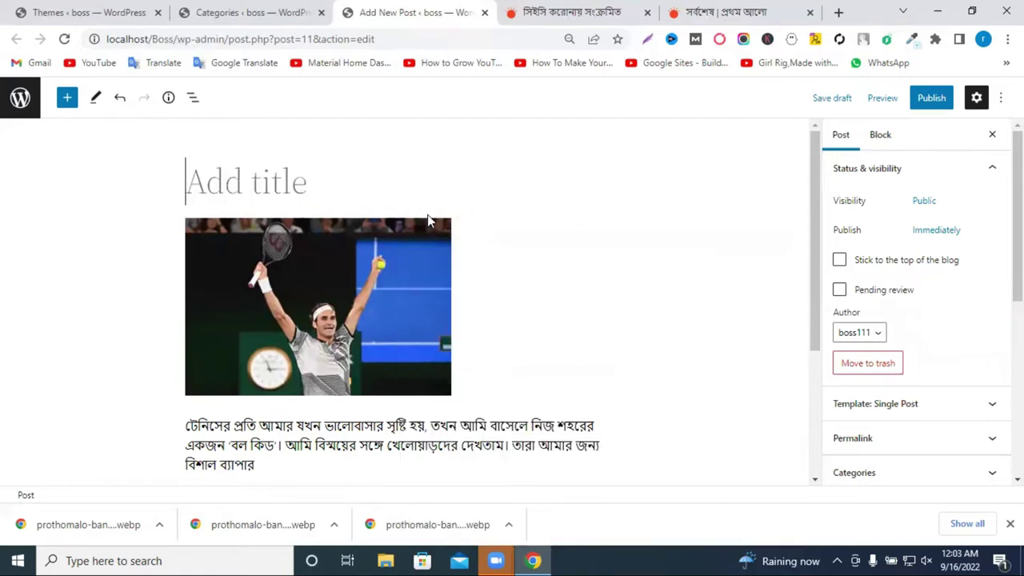
right_click(297, 179)
left_click(350, 288)
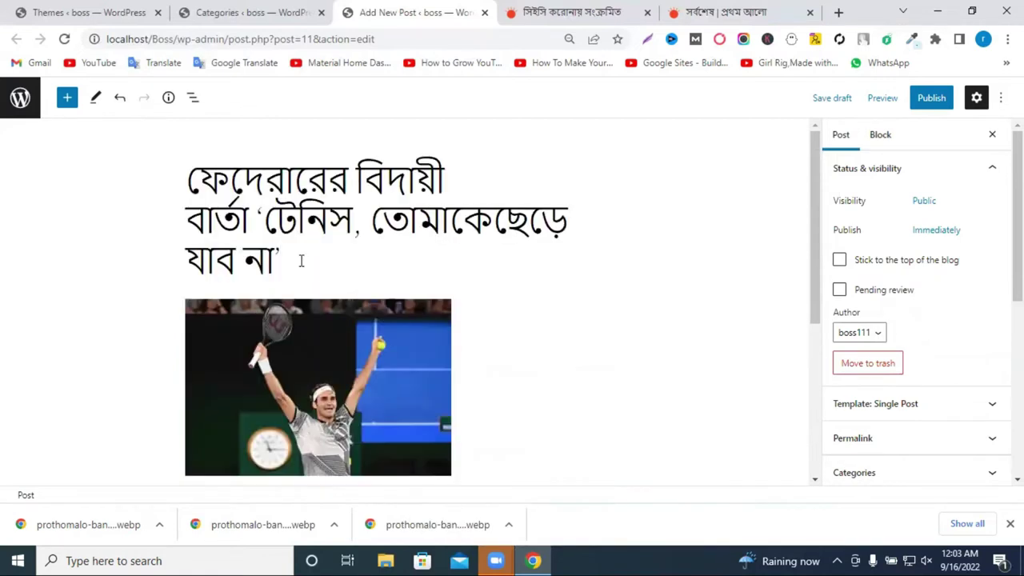
scroll(803, 348, "down", 3)
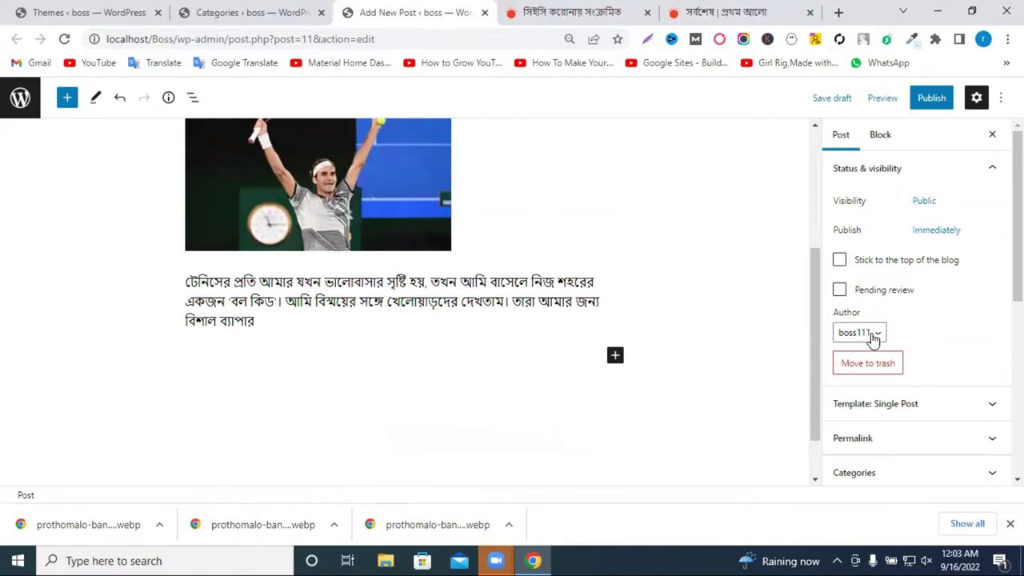
scroll(880, 336, "down", 3)
Assign the post to the সর্বশেষ category in the Post sidebar
left_click(893, 258)
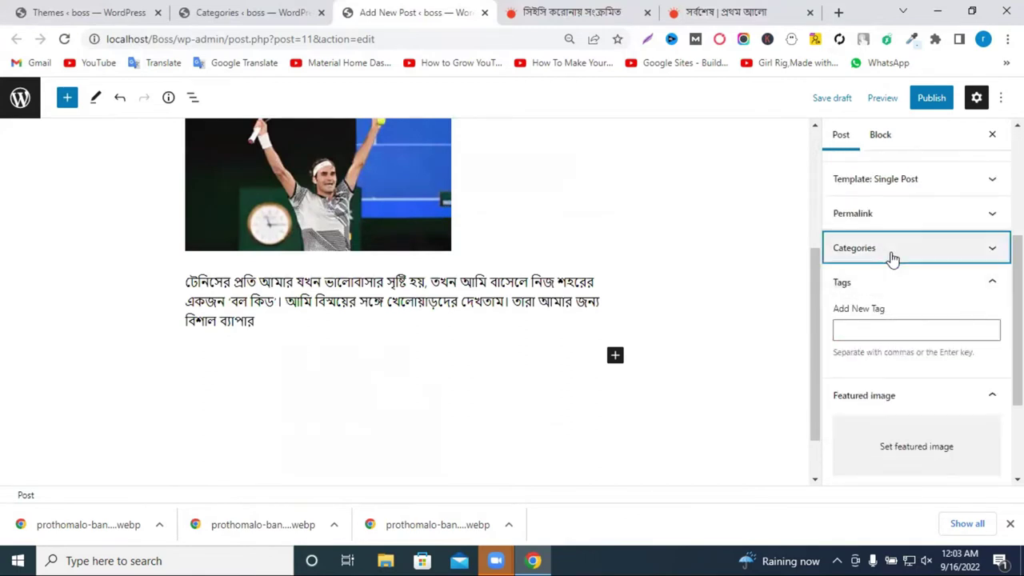
left_click(891, 259)
left_click(873, 328)
left_click(924, 285)
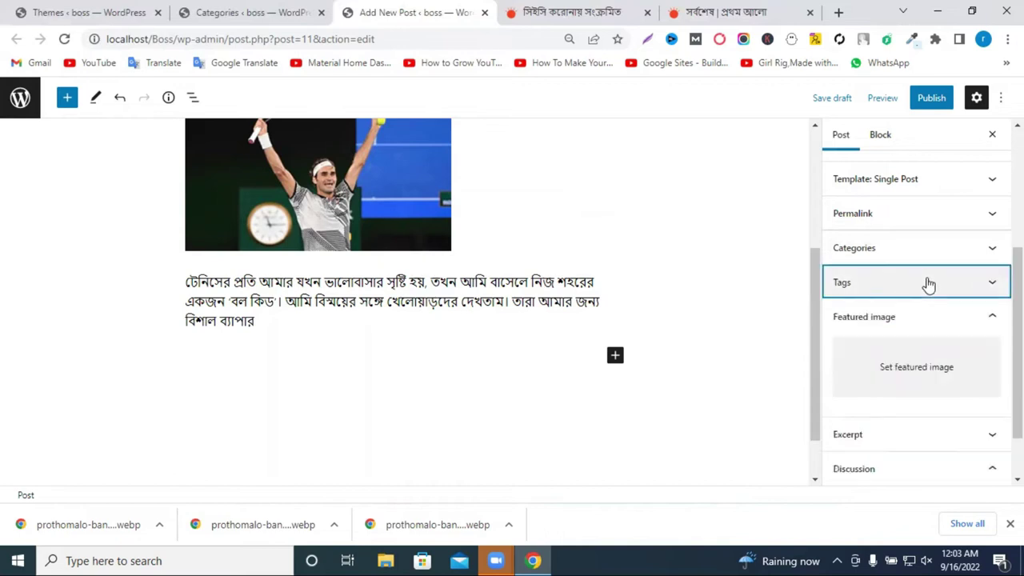
left_click(896, 261)
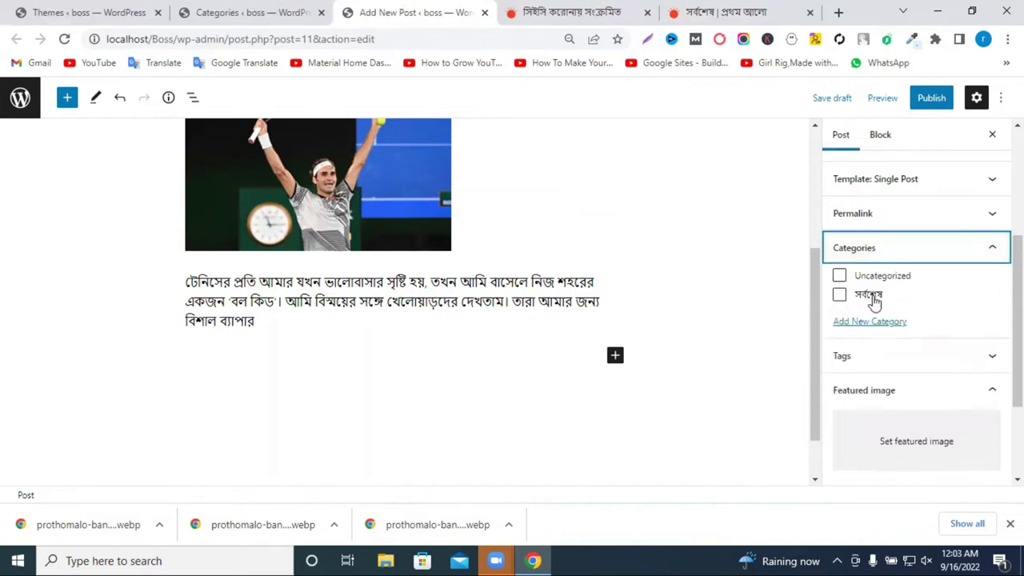
left_click(841, 296)
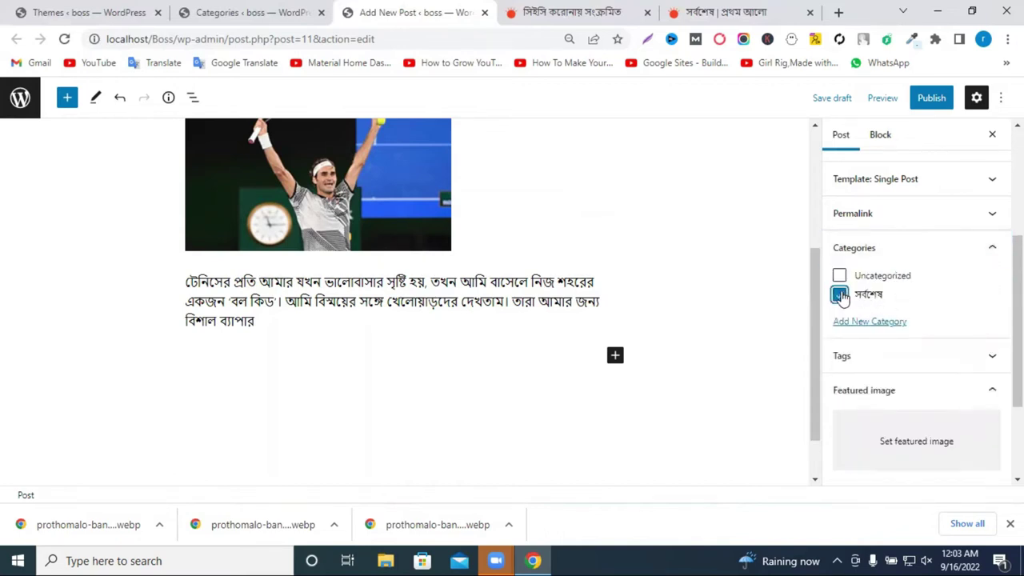
Publish the Federer post, then check the other tabs before returning to Themes
left_click(932, 104)
left_click(885, 97)
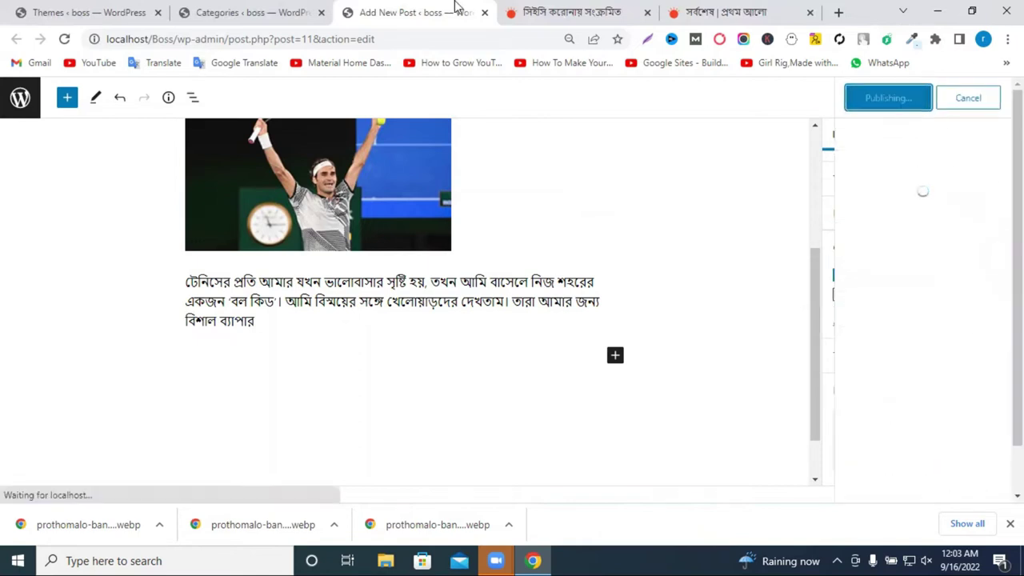
left_click(557, 8)
left_click(407, 10)
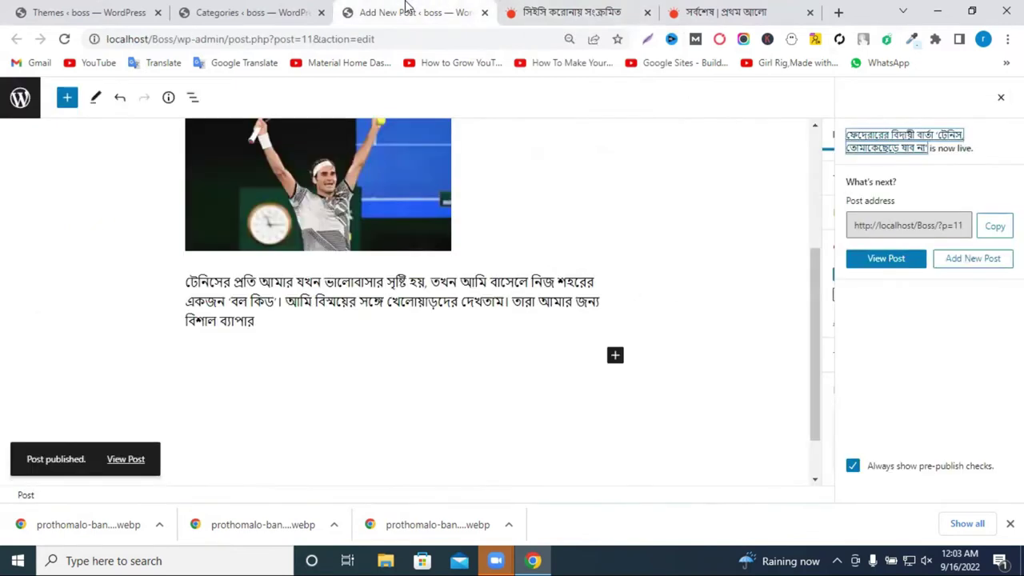
left_click(232, 11)
left_click(392, 9)
left_click(256, 11)
left_click(104, 12)
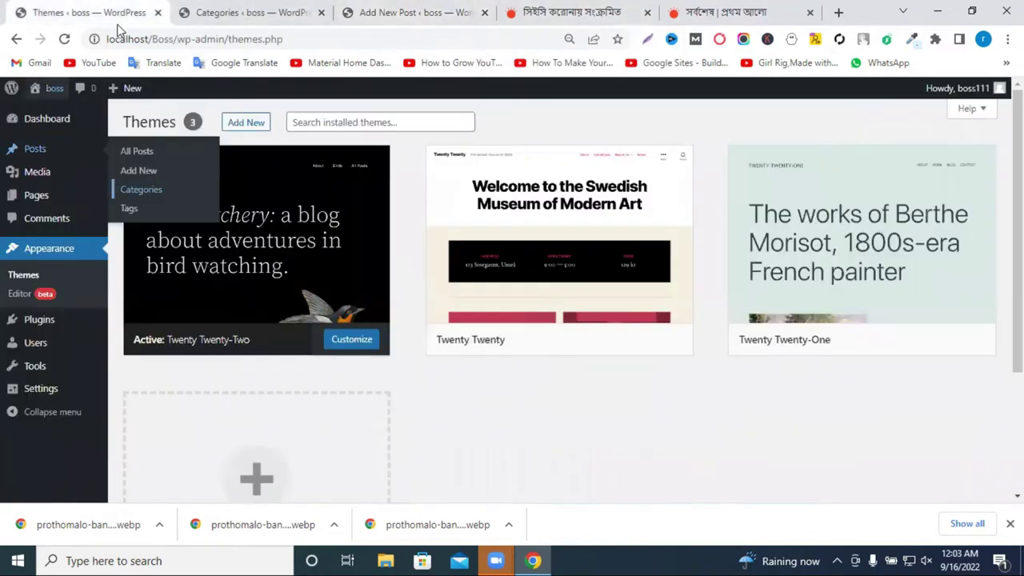
right_click(74, 114)
left_click(89, 126)
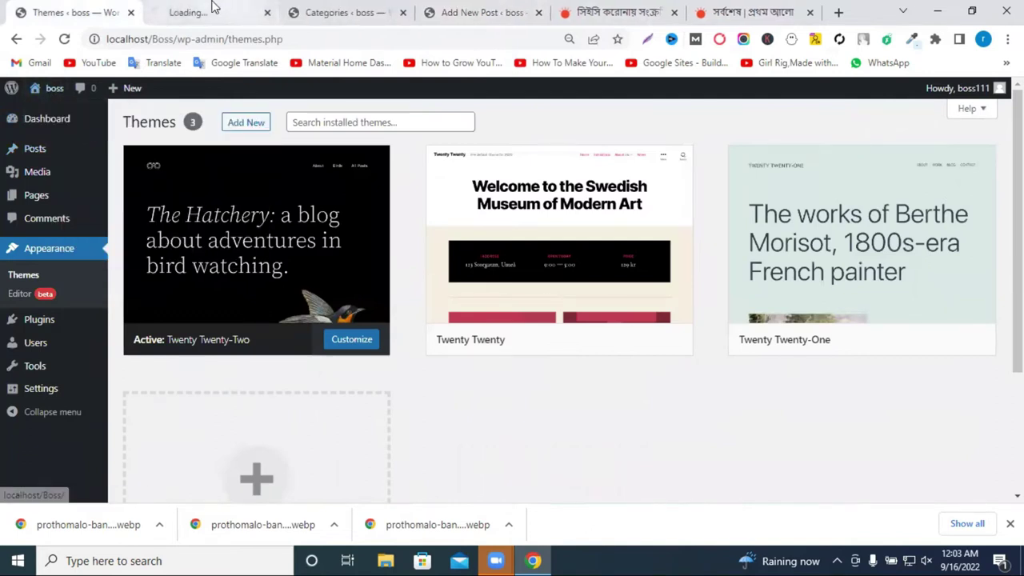
left_click(212, 7)
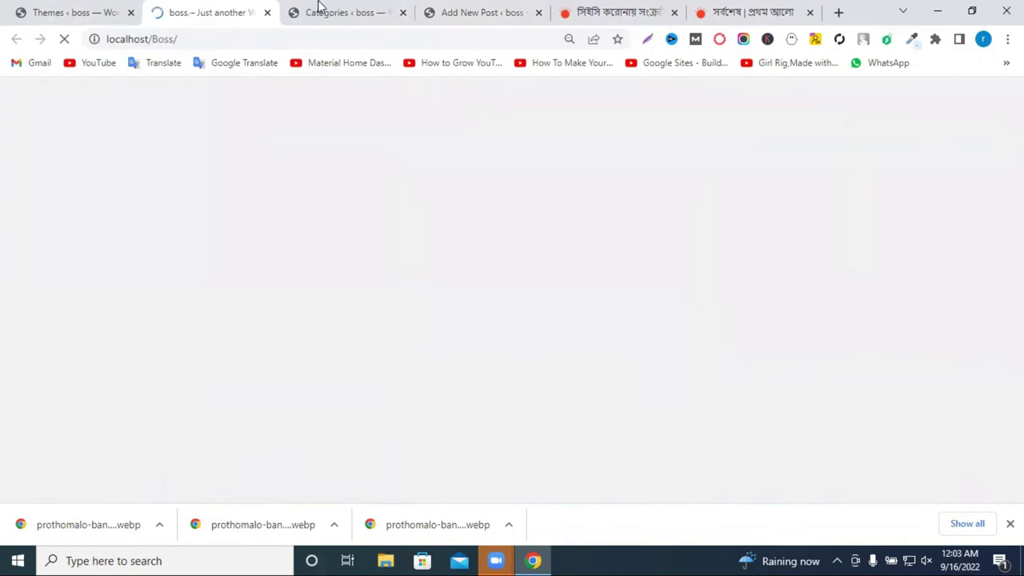
scroll(517, 291, "down", 4)
scroll(544, 294, "down", 2)
scroll(571, 299, "up", 5)
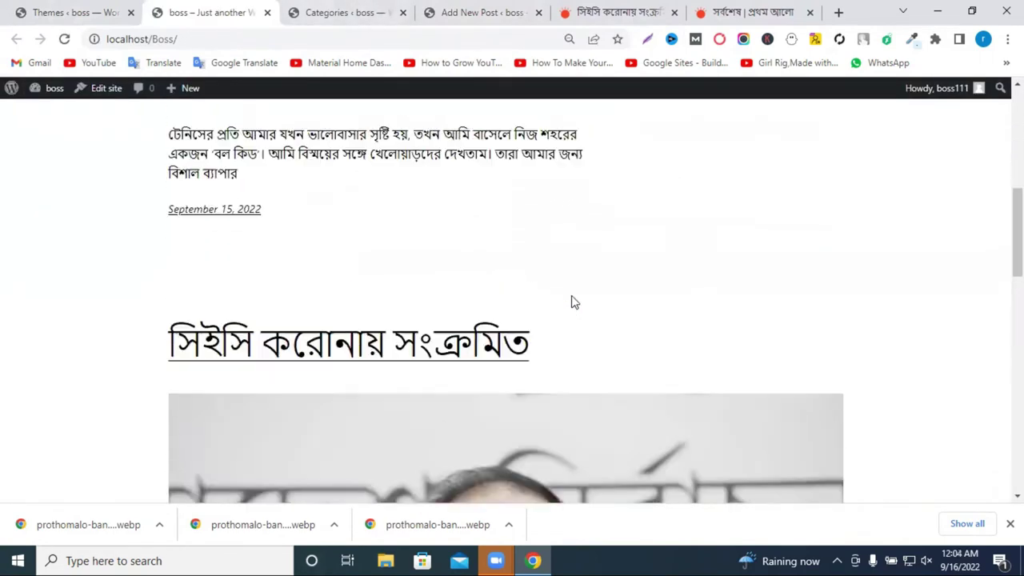
scroll(402, 338, "down", 3)
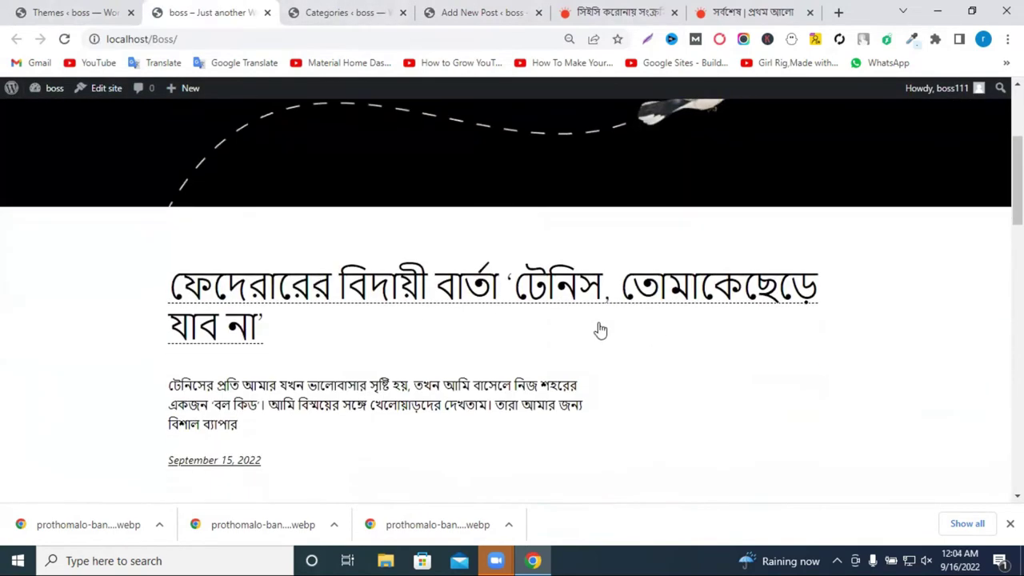
scroll(278, 250, "down", 14)
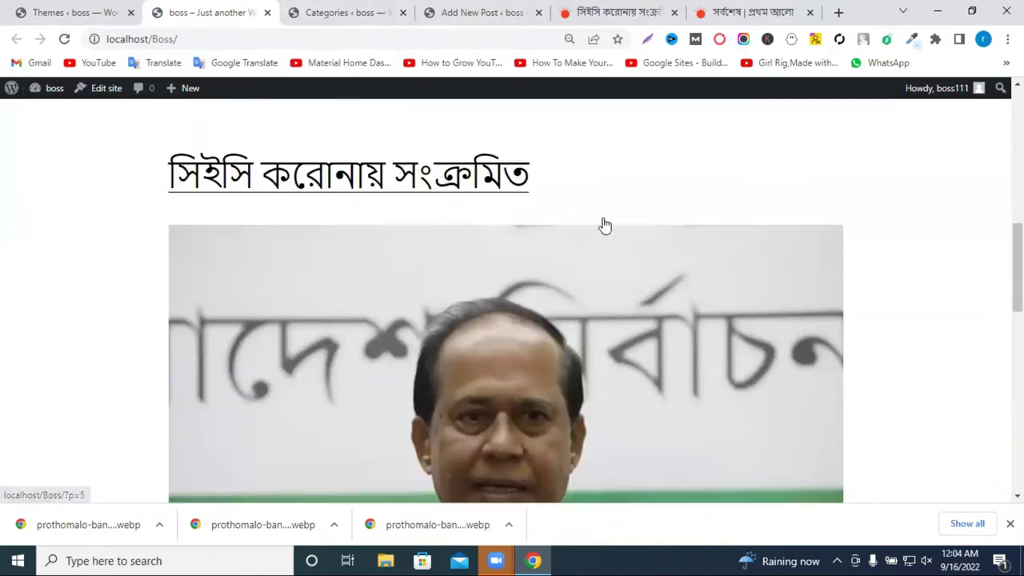
scroll(704, 376, "up", 12)
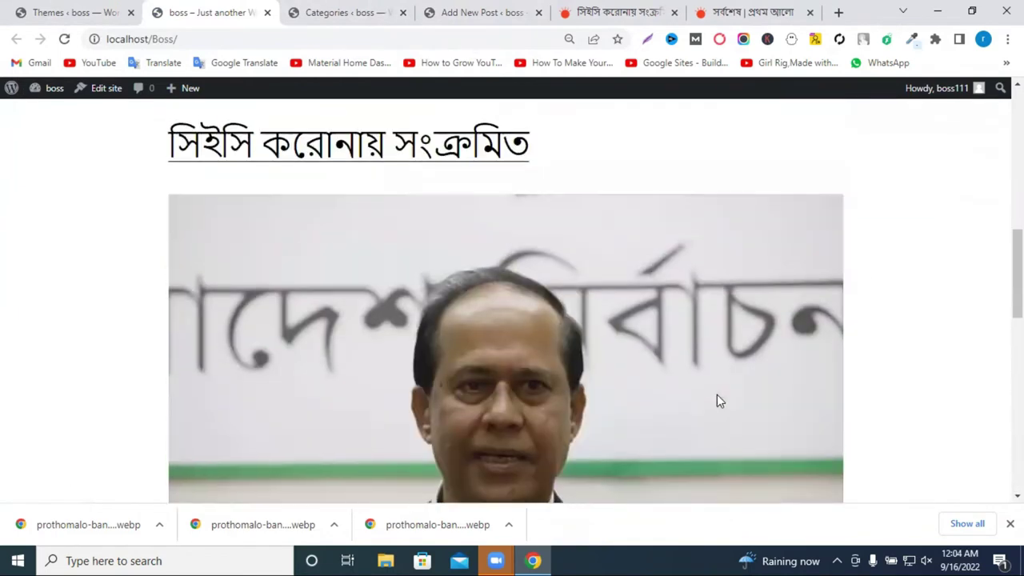
scroll(313, 305, "up", 3)
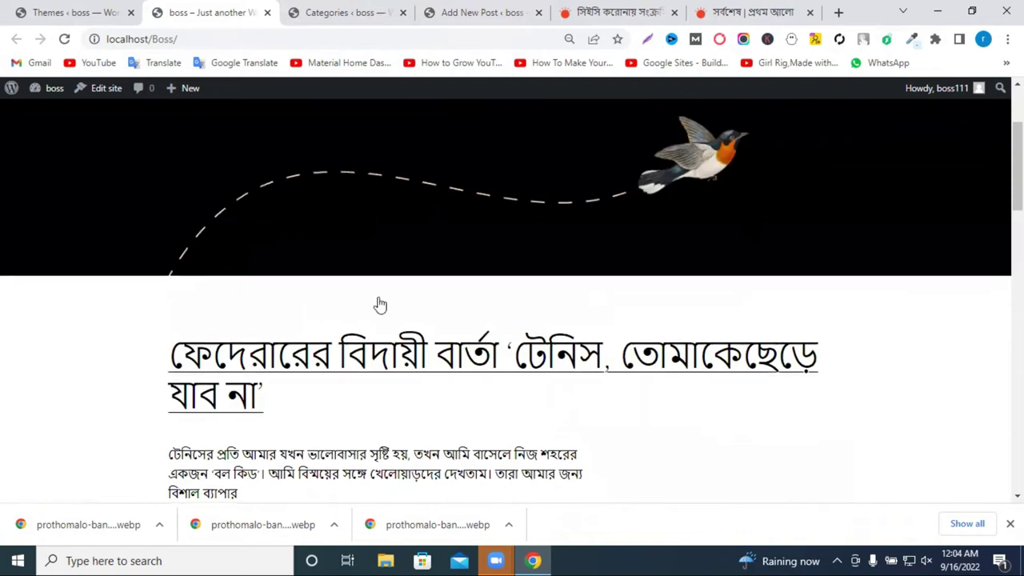
scroll(381, 296, "down", 3)
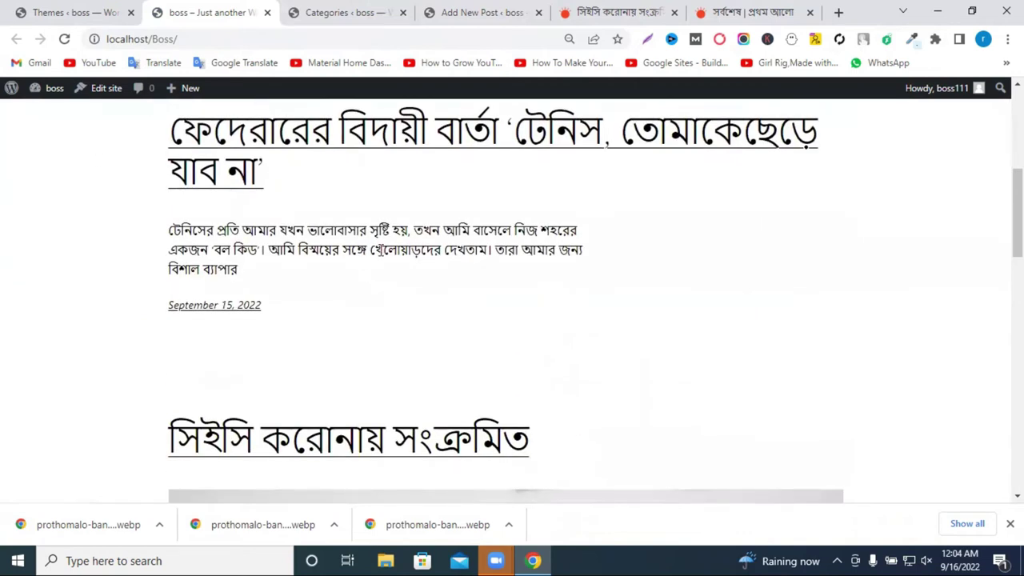
scroll(242, 196, "down", 2)
scroll(341, 297, "up", 6)
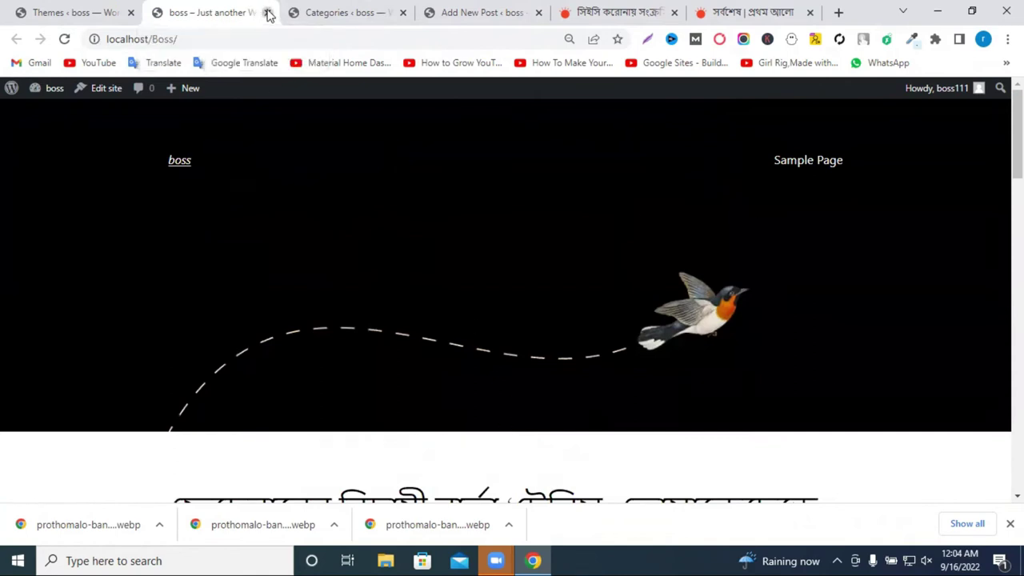
key("ctrl+w")
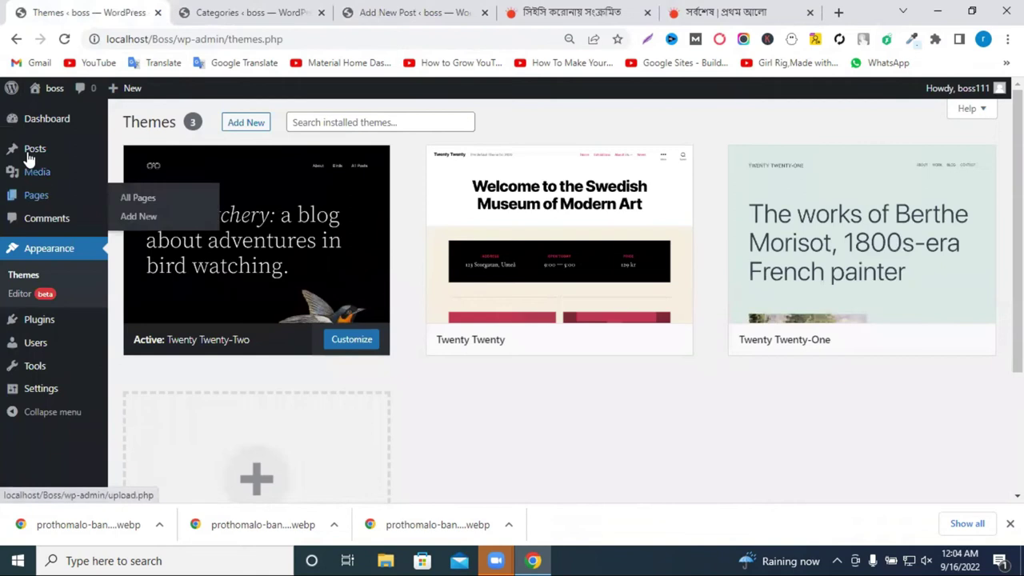
Go from the Categories page to the Media library and view its three images
mouse_move(32, 152)
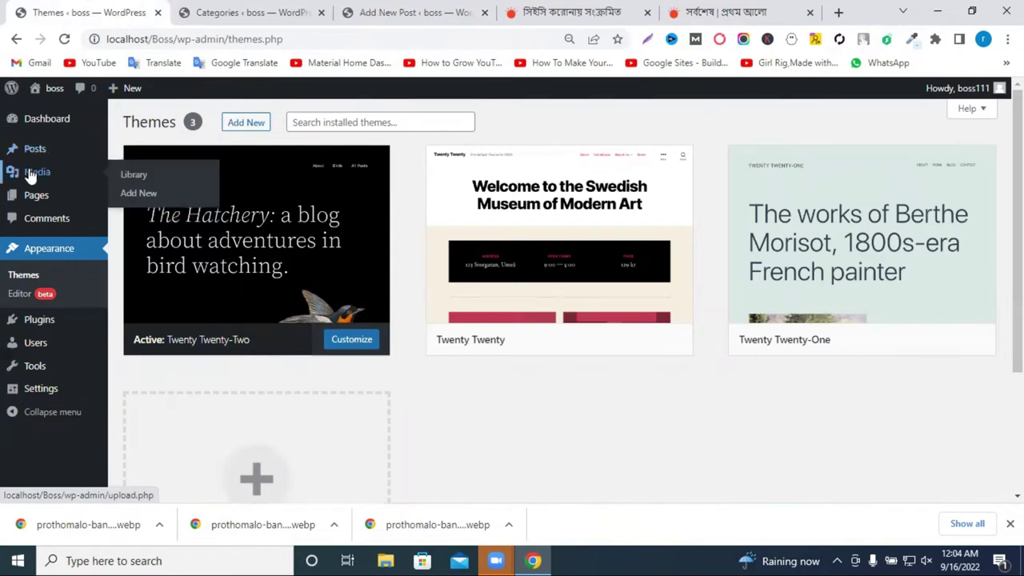
right_click(36, 180)
key("Escape")
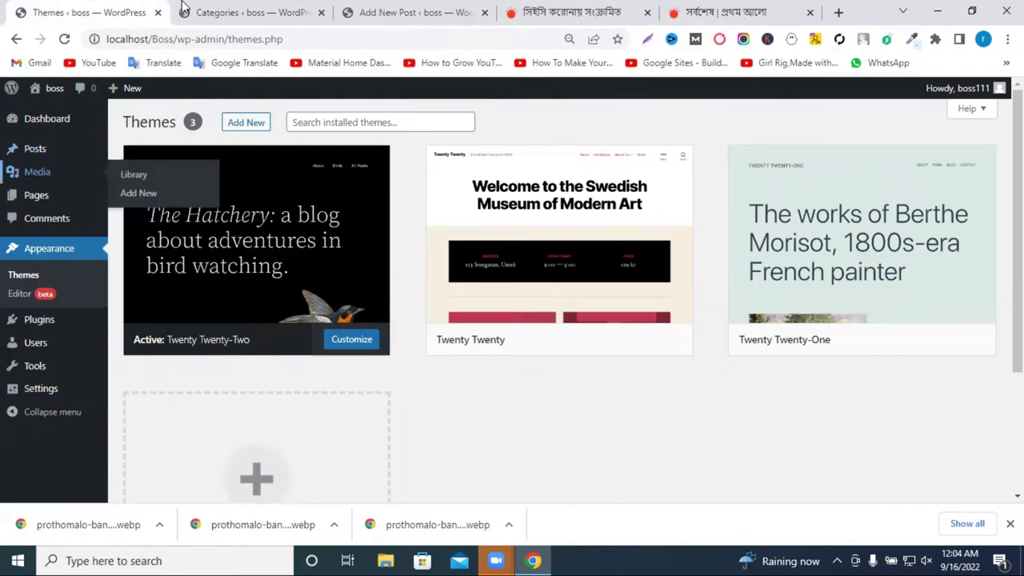
left_click(244, 12)
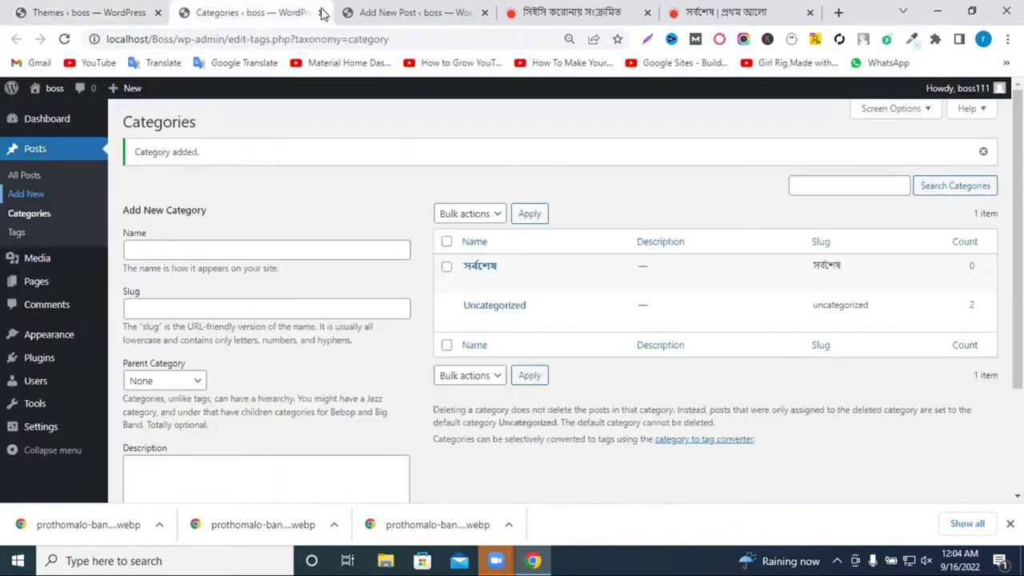
left_click(39, 267)
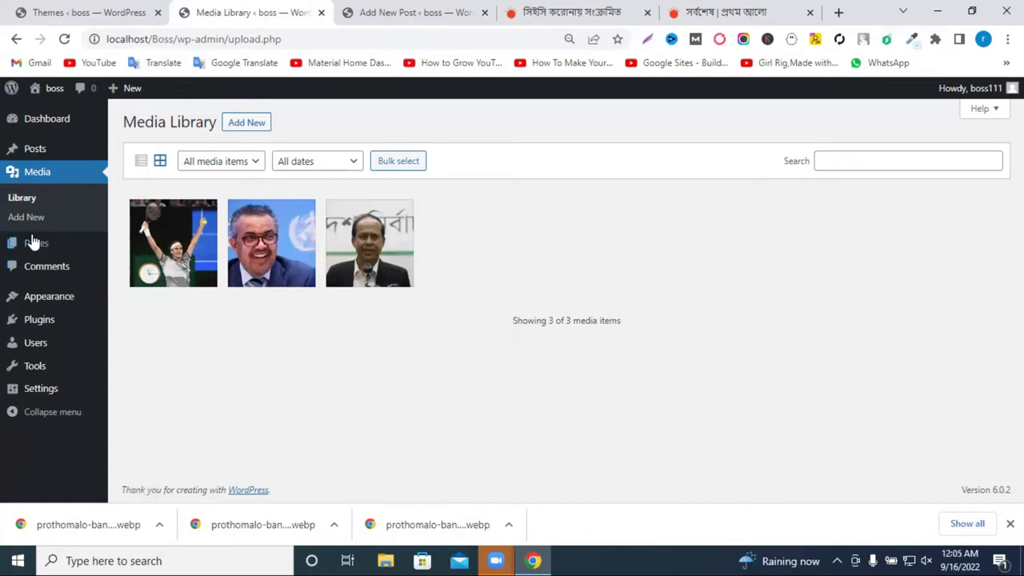
Open the Pages list, then switch to the Prothom Alo coronavirus article
mouse_move(34, 251)
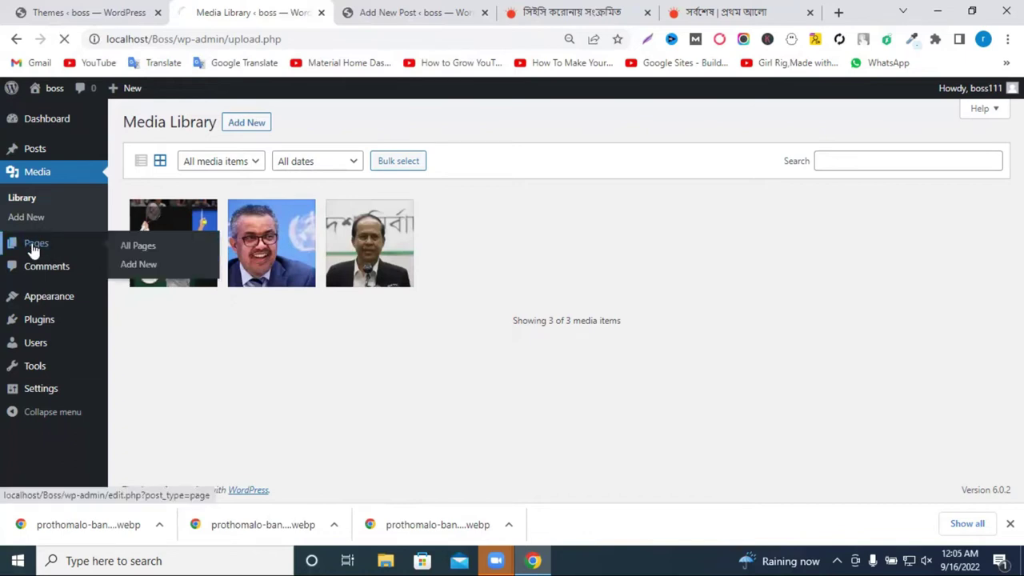
left_click(34, 252)
left_click(572, 12)
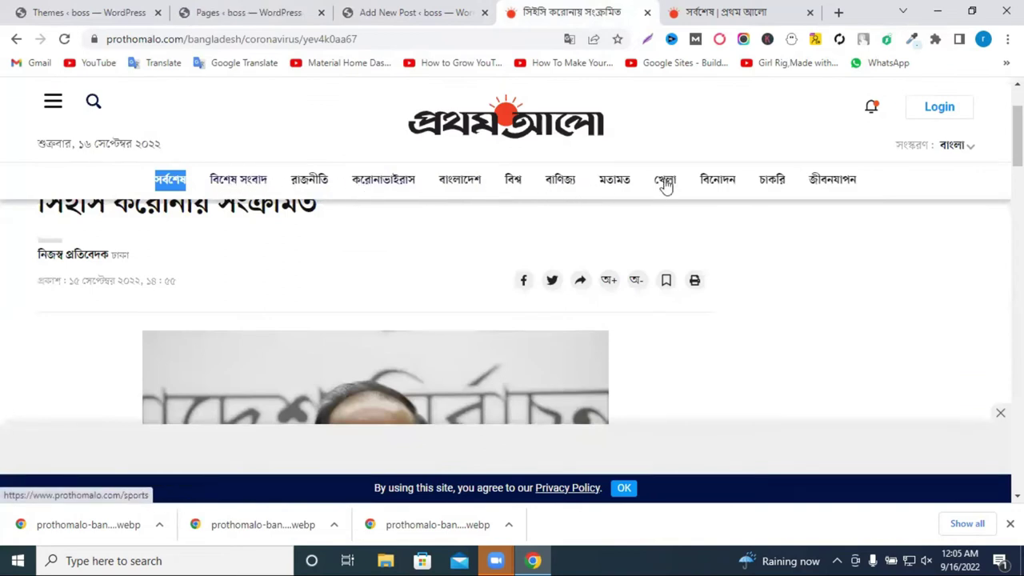
Load newlifelearninginstitutebd.com in a new tab and go back to Prothom Alo's সর্বশেষ page
left_click(837, 12)
left_click(339, 42)
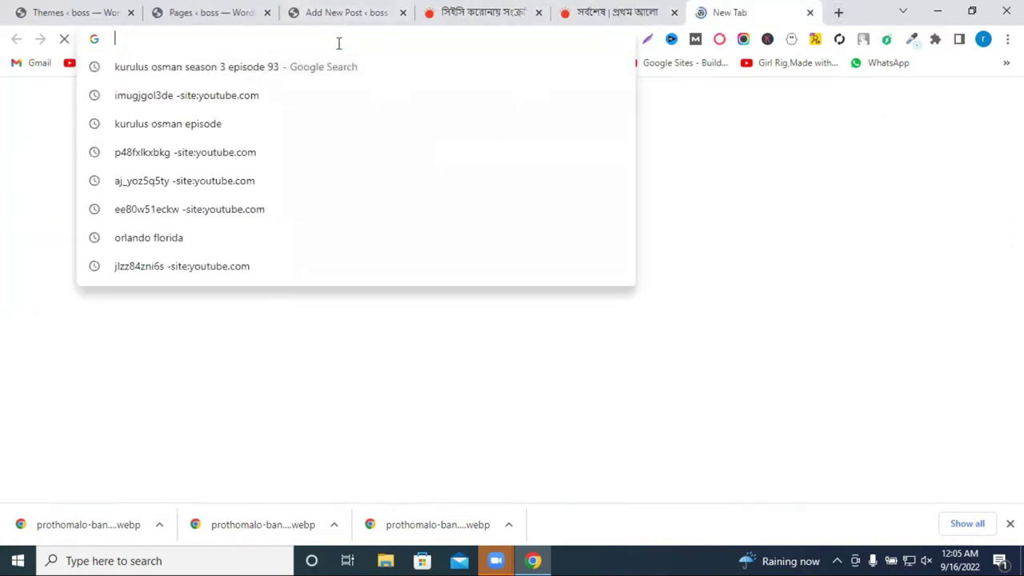
type("n")
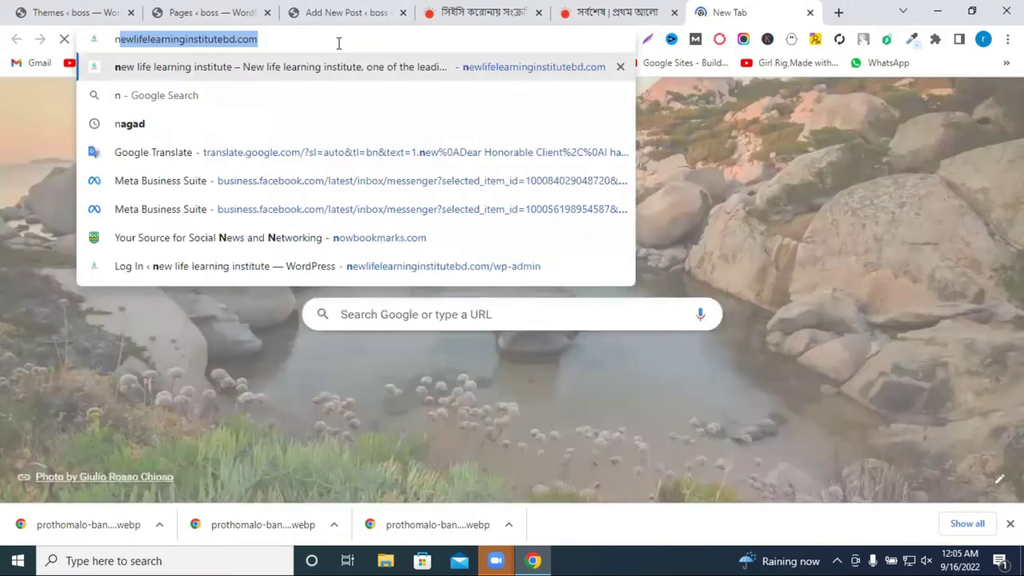
key("Return")
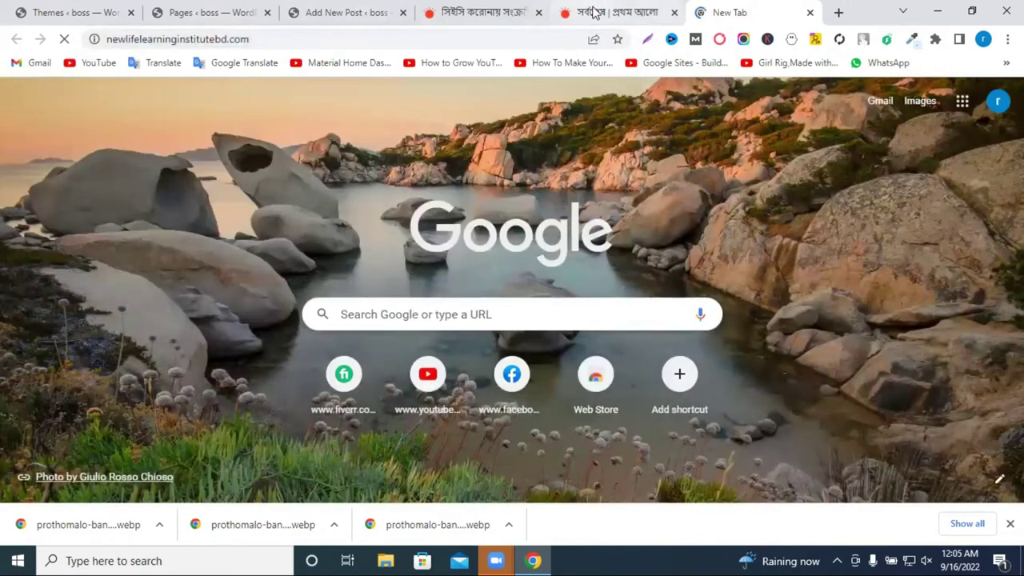
key("ctrl+shift+Tab")
scroll(390, 290, "up", 2)
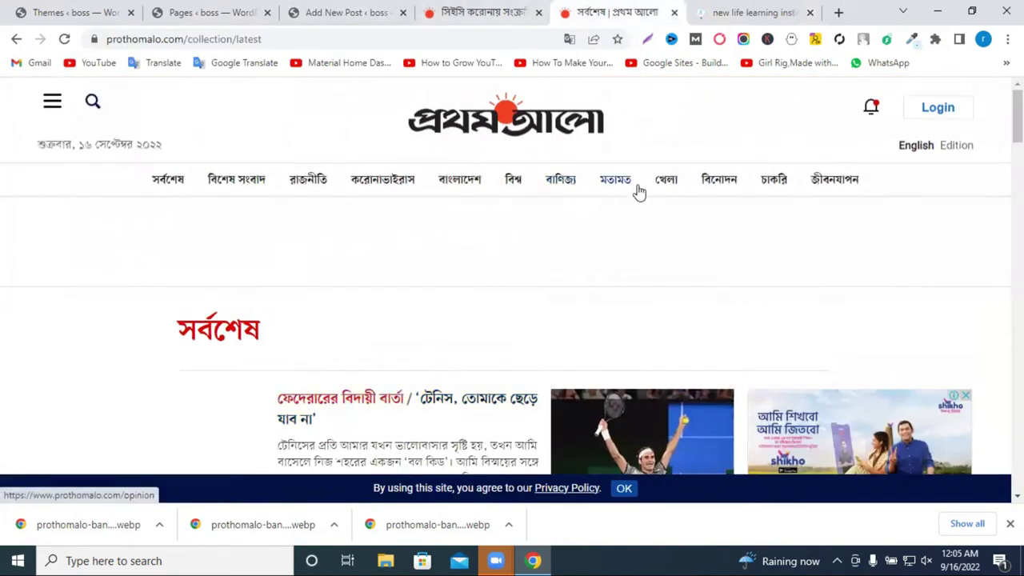
Open Prothom Alo's বাংলাদেশ news section and scroll through it
left_click(461, 191)
scroll(482, 263, "down", 3)
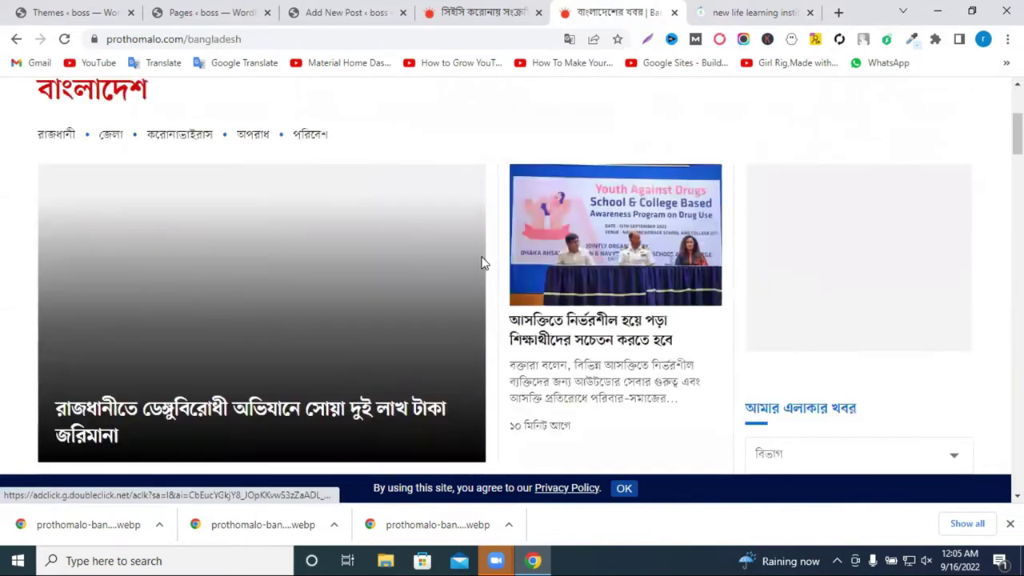
scroll(483, 262, "down", 2)
scroll(489, 262, "up", 5)
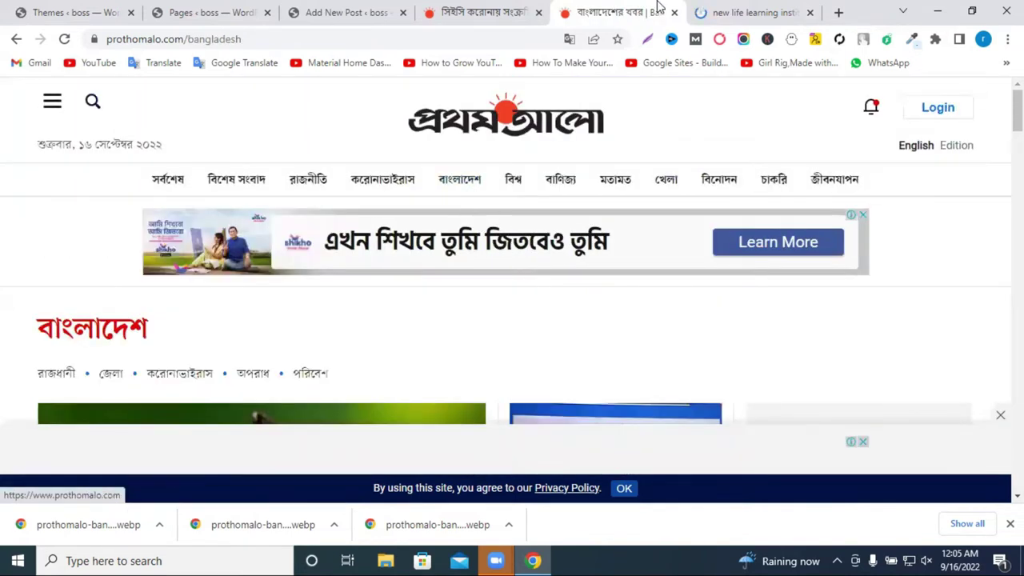
Bring up the New Life Learning Institute site tab
left_click(720, 10)
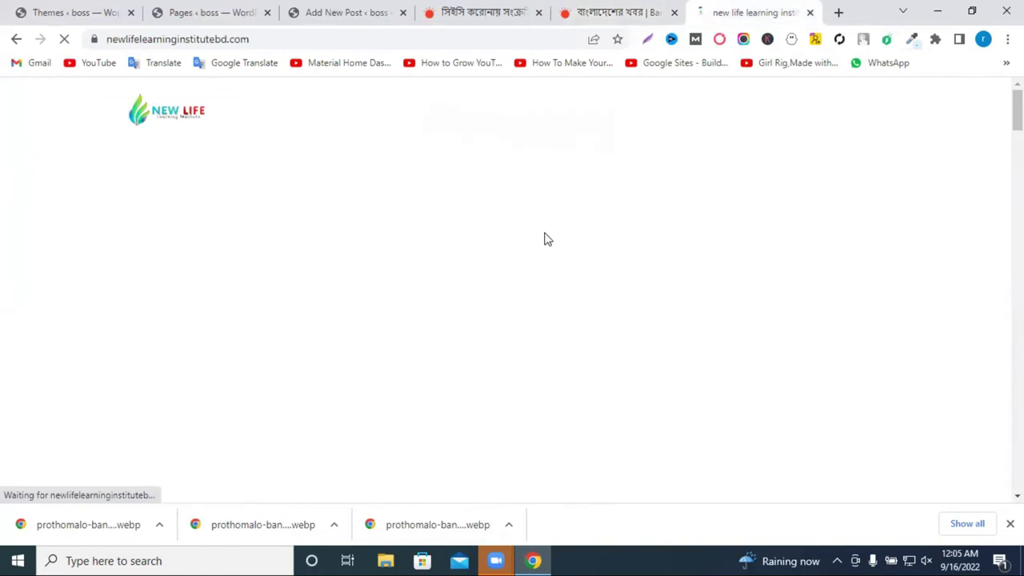
key("ctrl+shift+Tab")
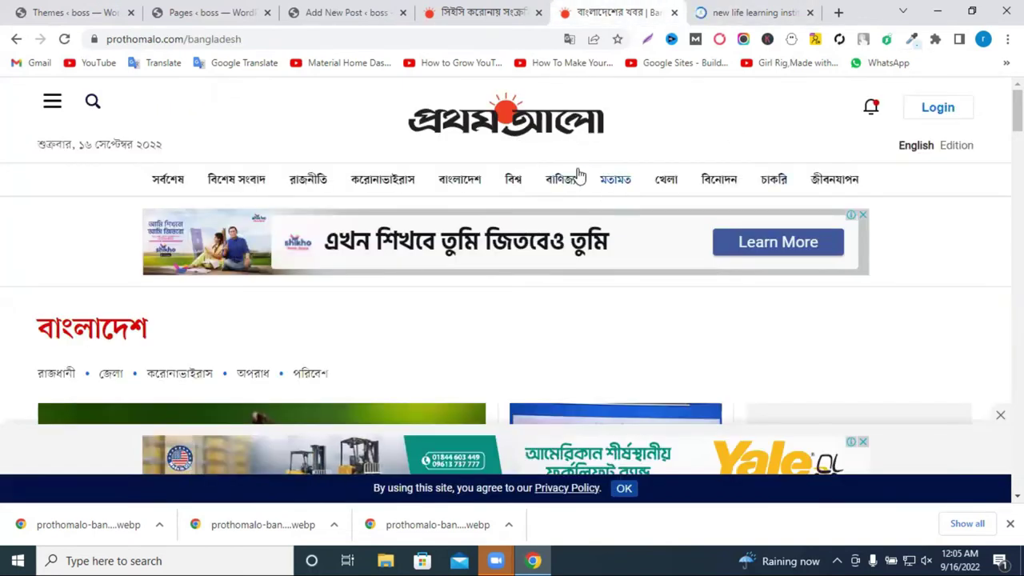
left_click(736, 9)
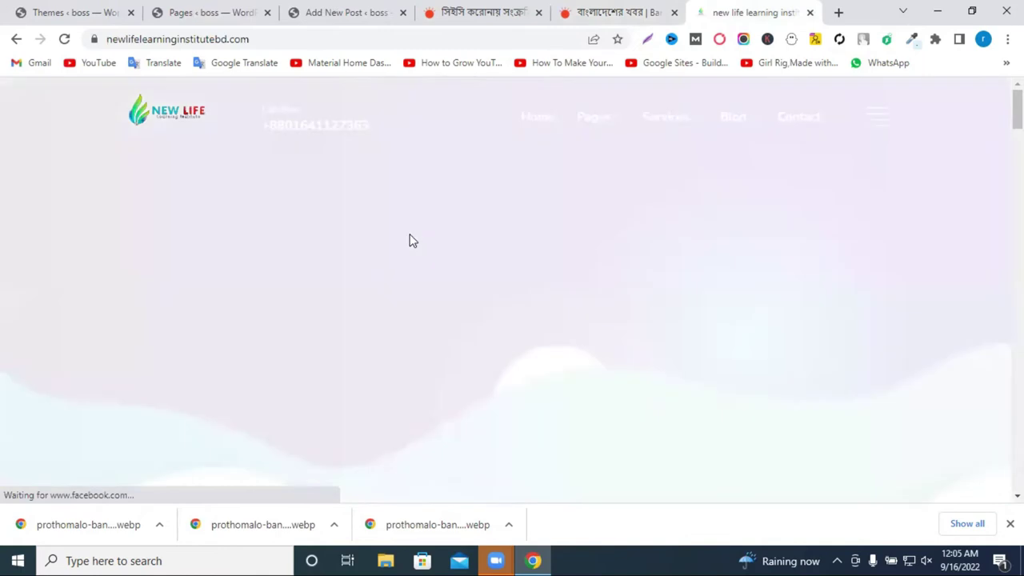
mouse_move(587, 133)
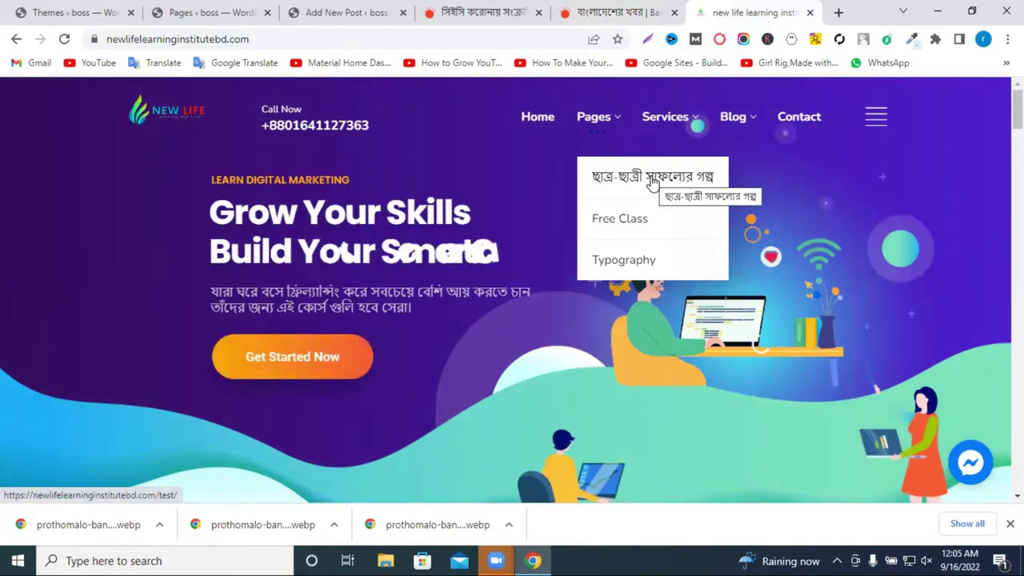
mouse_move(656, 128)
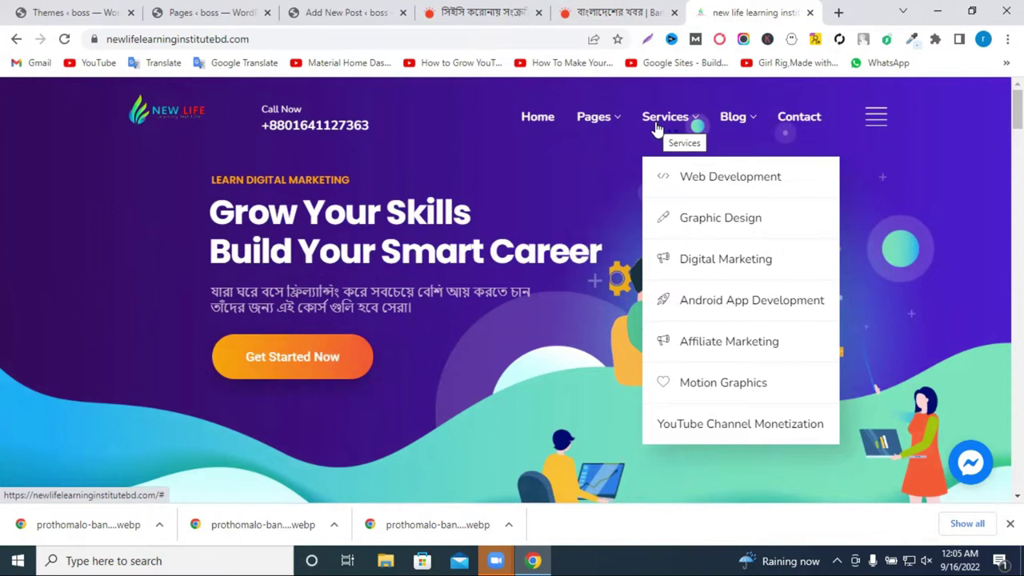
left_click(613, 6)
Go to the new page editor and remove a stray letter from the title
left_click(706, 6)
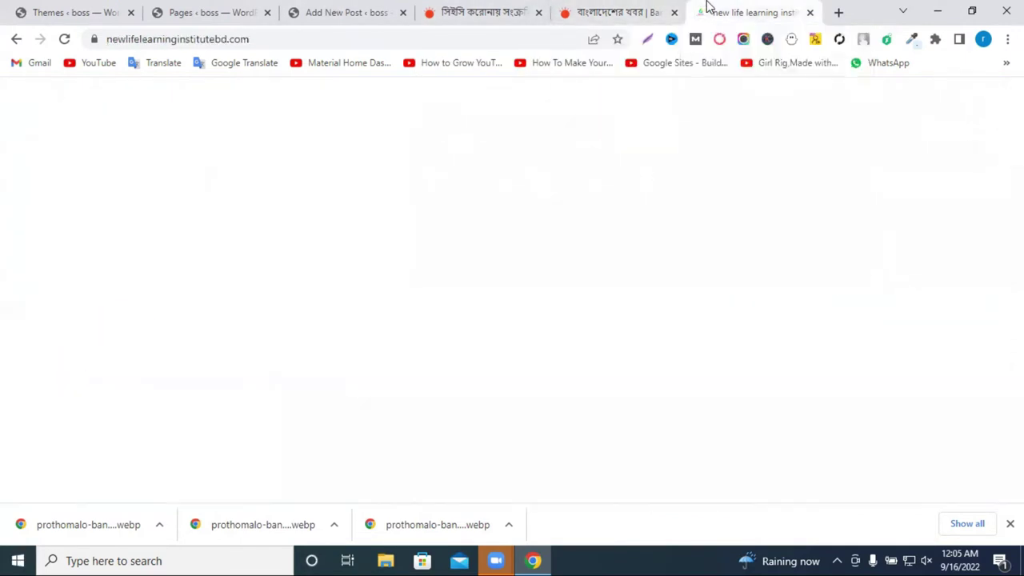
left_click(138, 9)
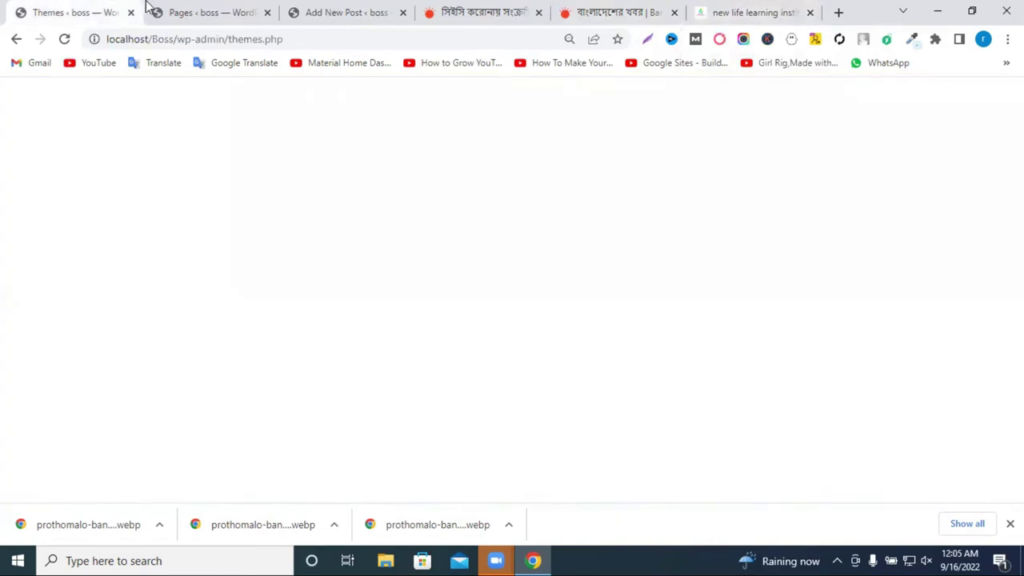
left_click(186, 9)
mouse_move(162, 234)
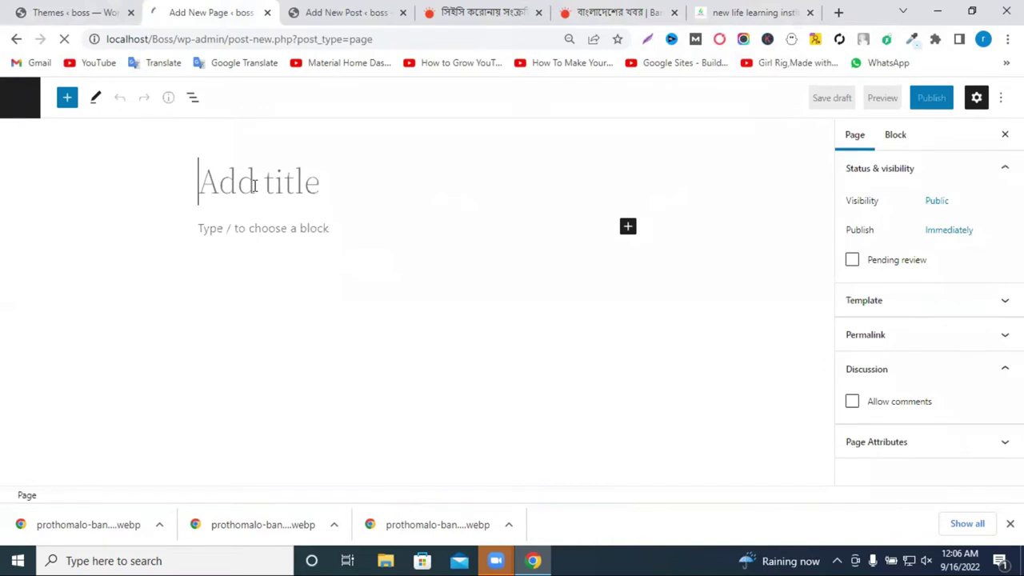
type("r")
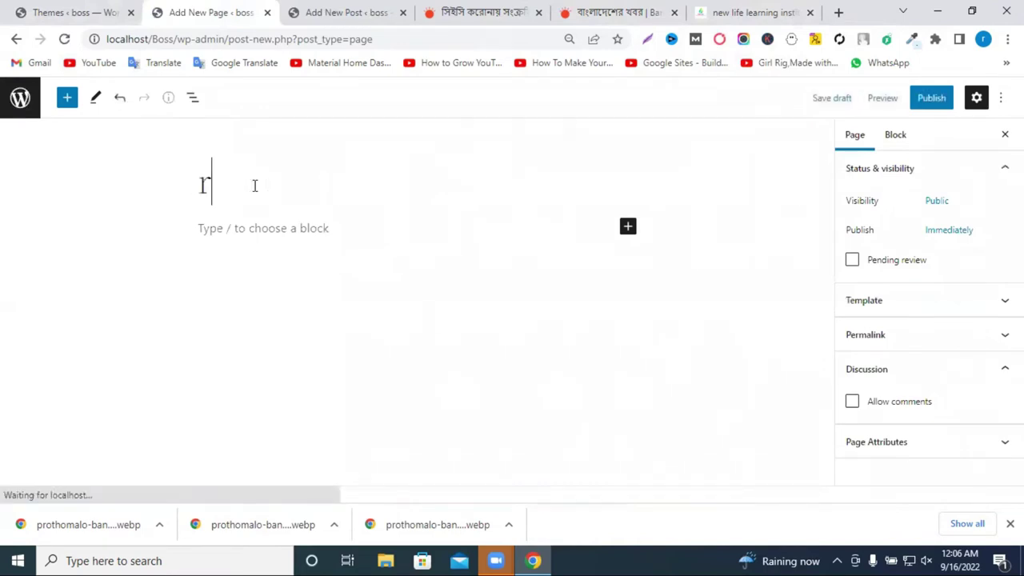
key("BackSpace")
Enter সর্বশেষ as the new page's title
left_click(617, 10)
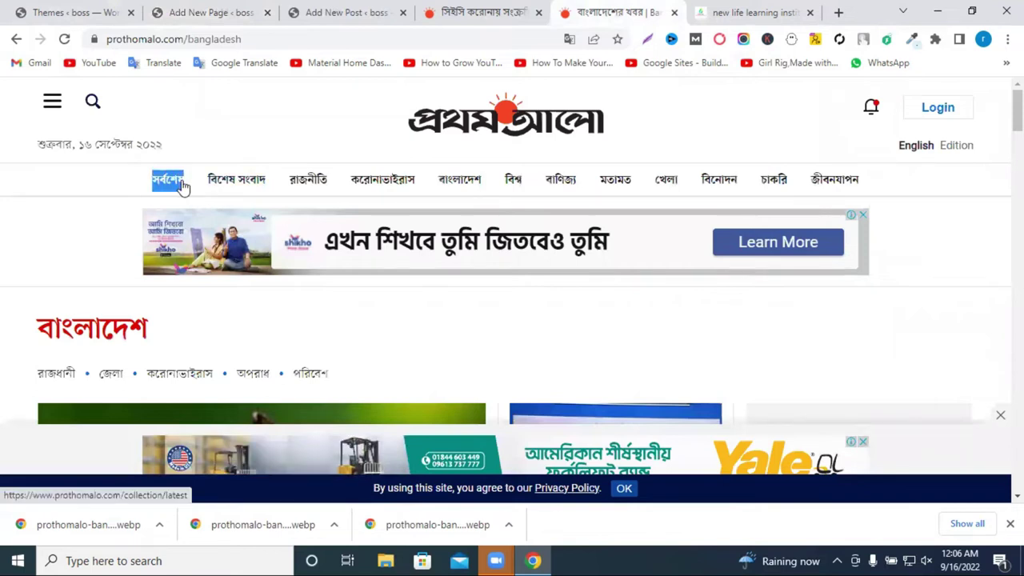
left_click(206, 12)
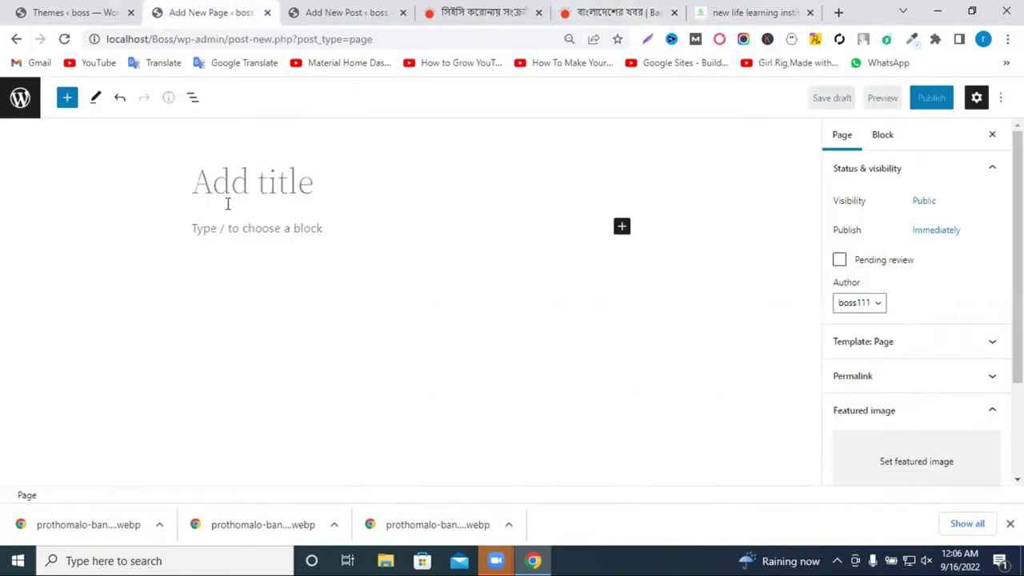
type("সর্বশেষ")
double_click(682, 169)
key("ctrl+c")
key("BackSpace")
right_click(237, 185)
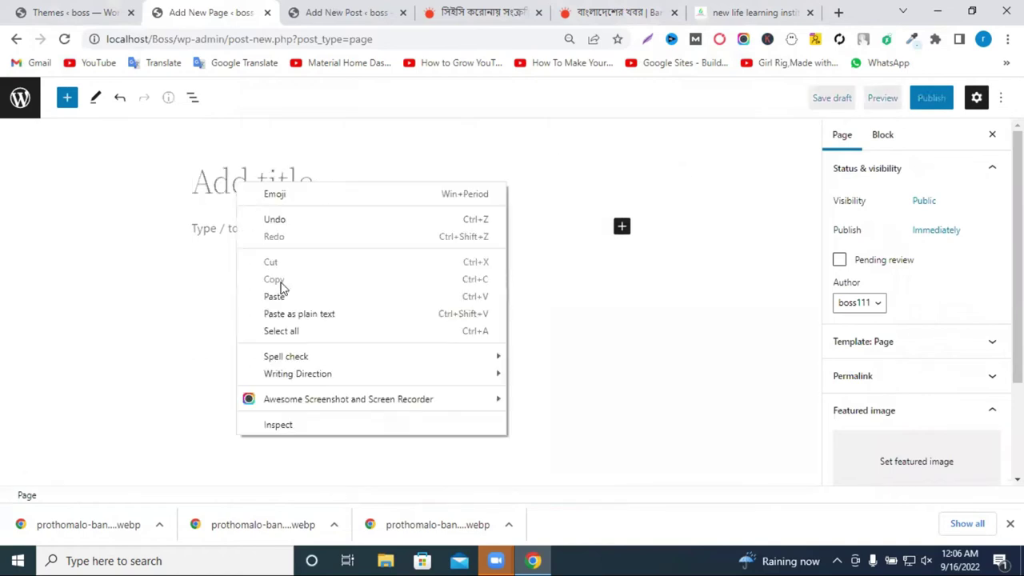
left_click(288, 294)
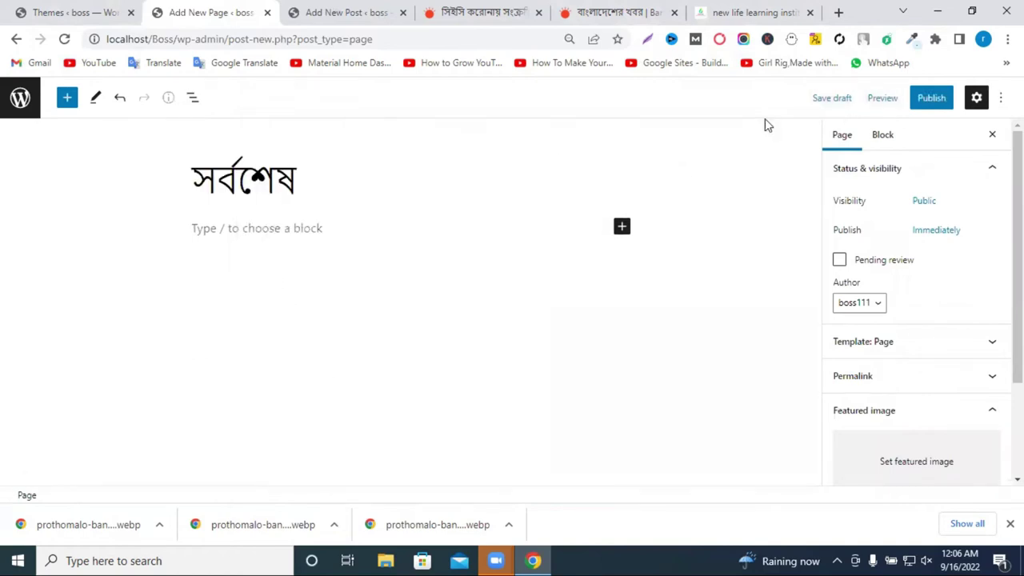
Publish the সর্বশেষ page and return to the Themes screen
left_click(921, 101)
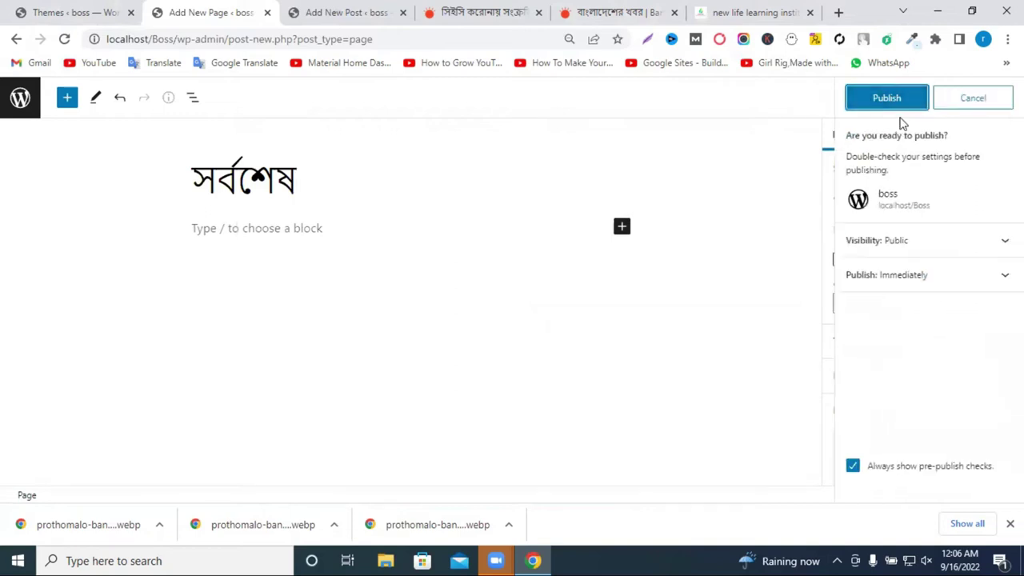
left_click(892, 100)
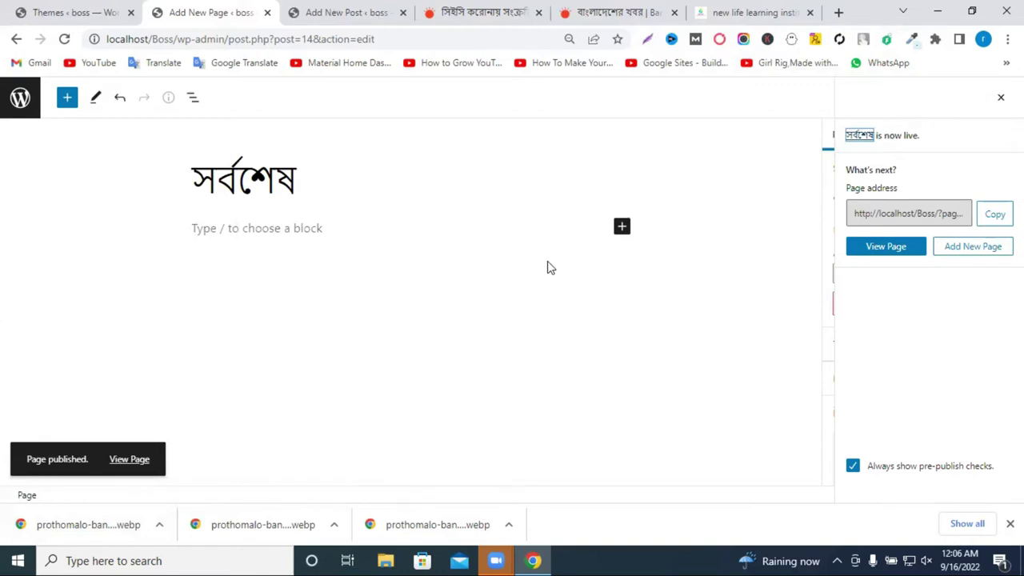
left_click(90, 8)
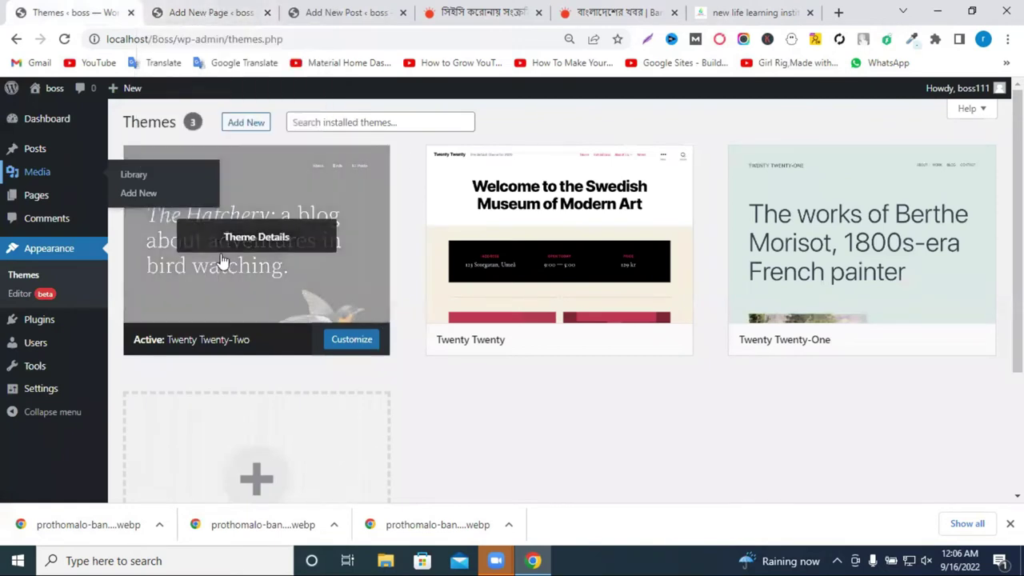
Close the published page's editor tab, then open All Pages and Comments in WordPress
mouse_move(34, 195)
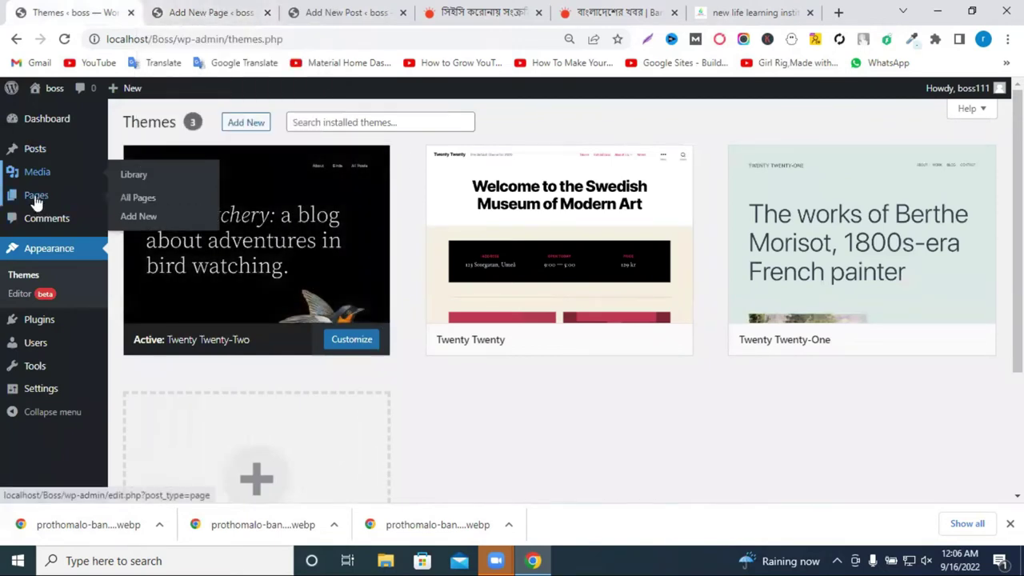
left_click(177, 9)
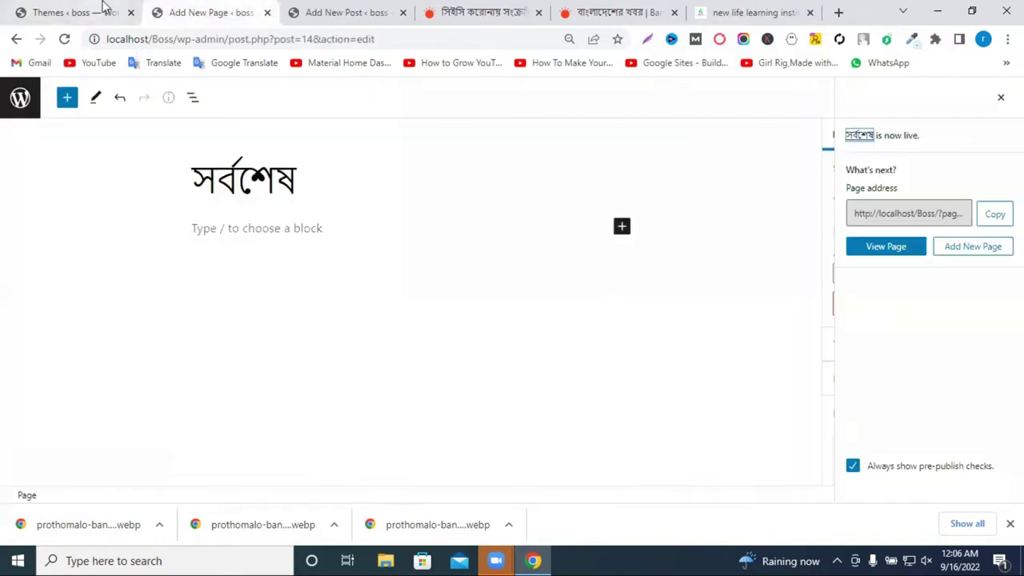
key("ctrl+w")
left_click(80, 11)
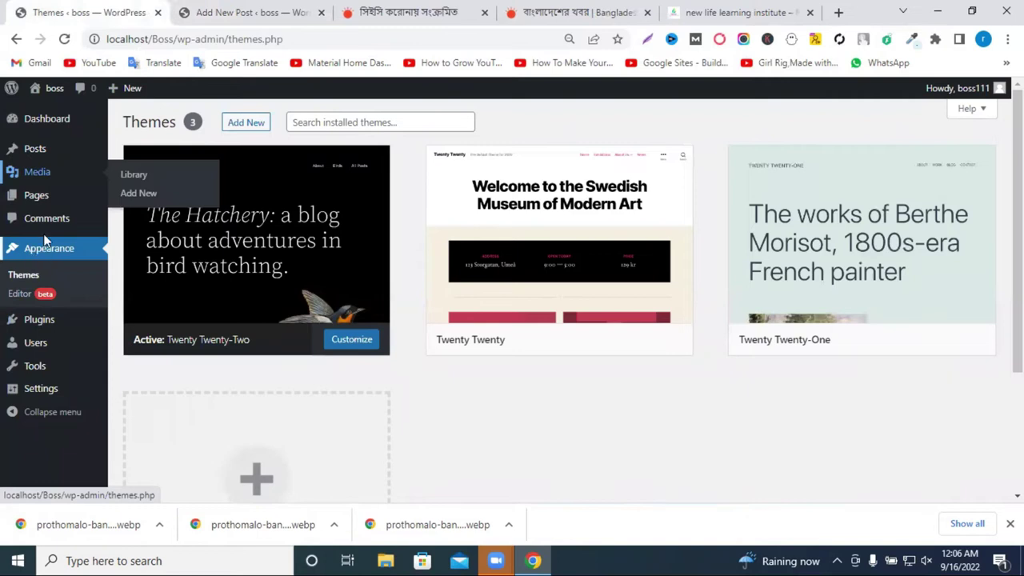
mouse_move(35, 200)
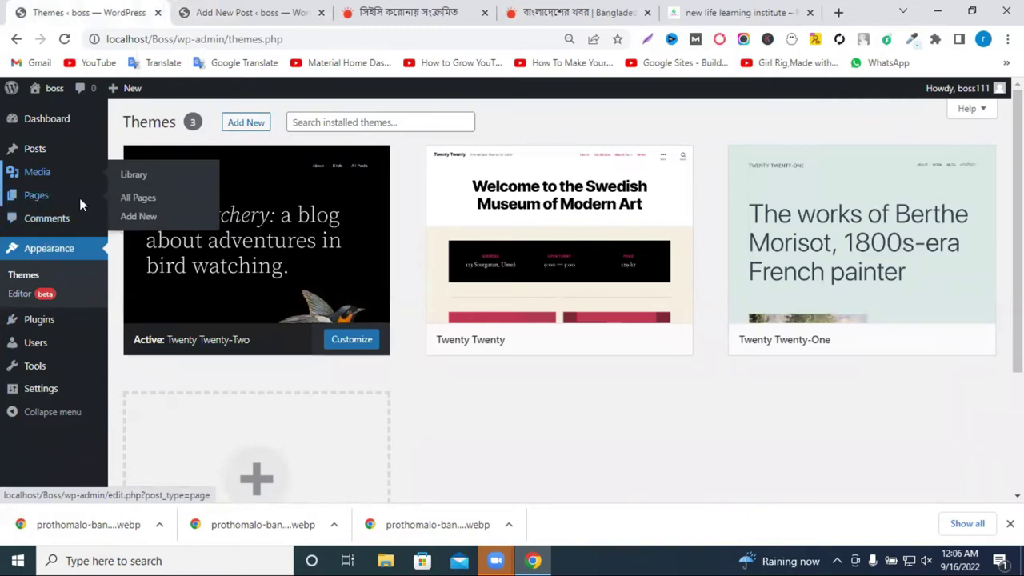
left_click(139, 197)
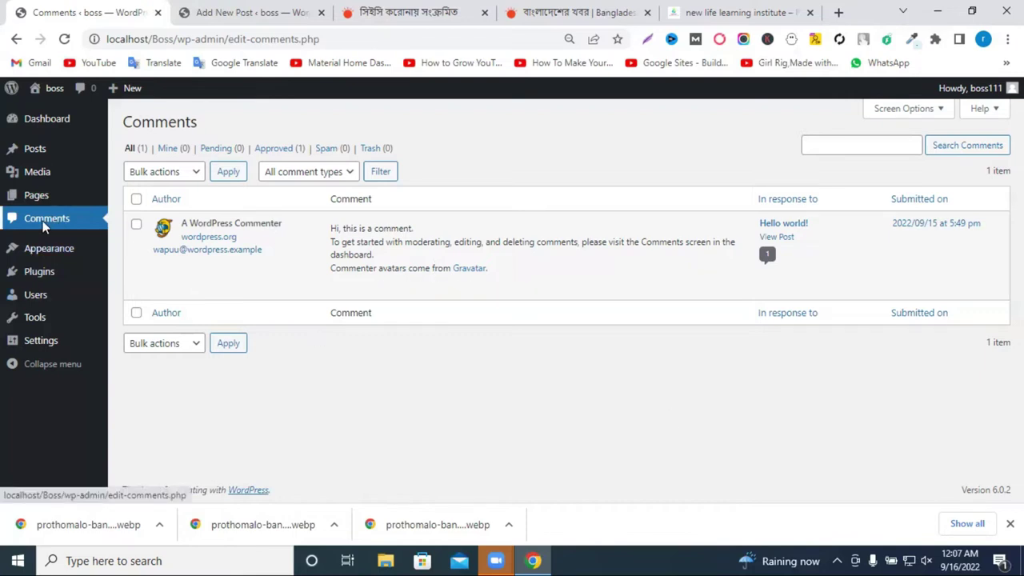
mouse_move(58, 257)
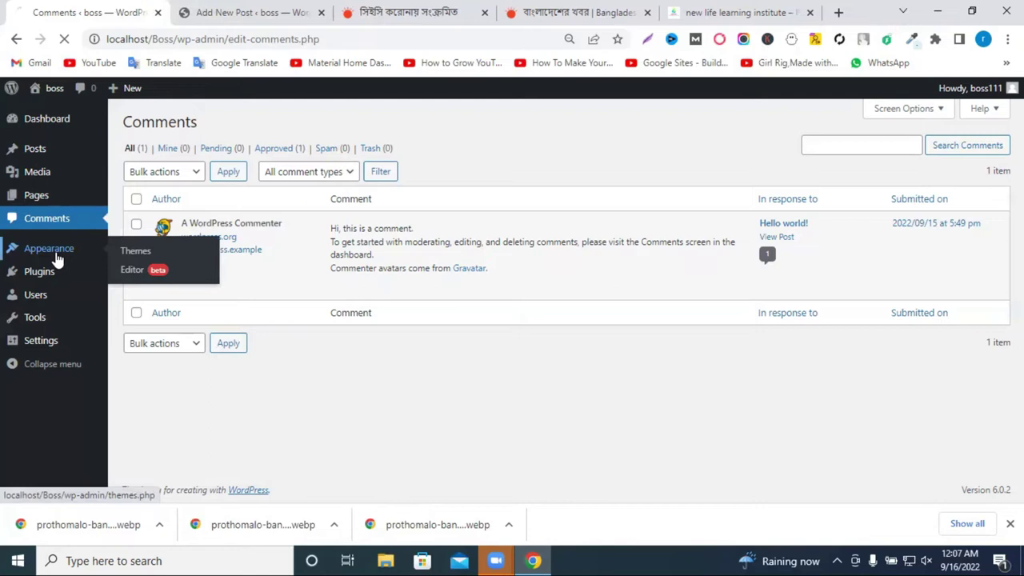
Close the ad banner on Prothom Alo's Bangladesh news page
left_click(556, 12)
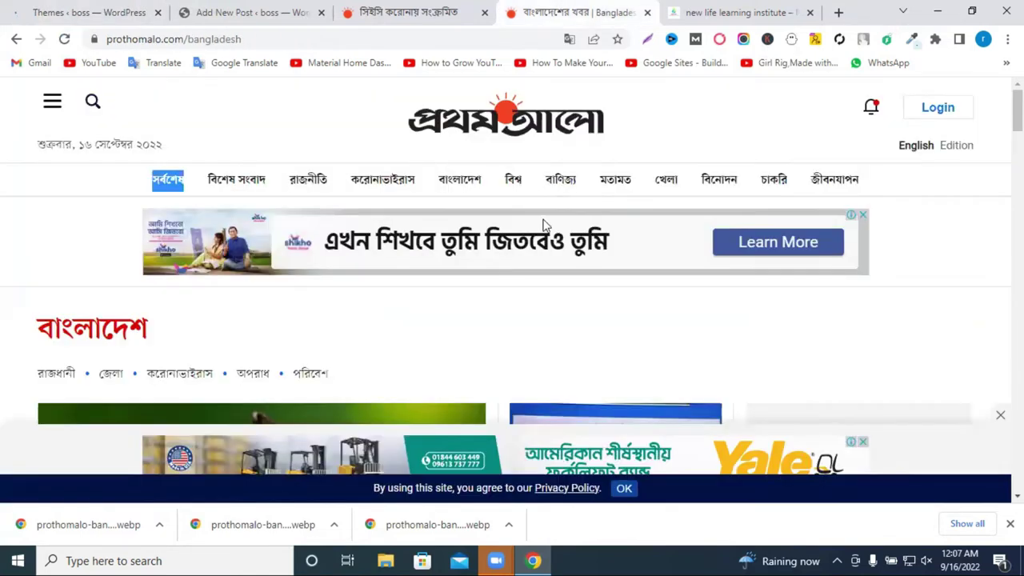
scroll(155, 138, "down", 10)
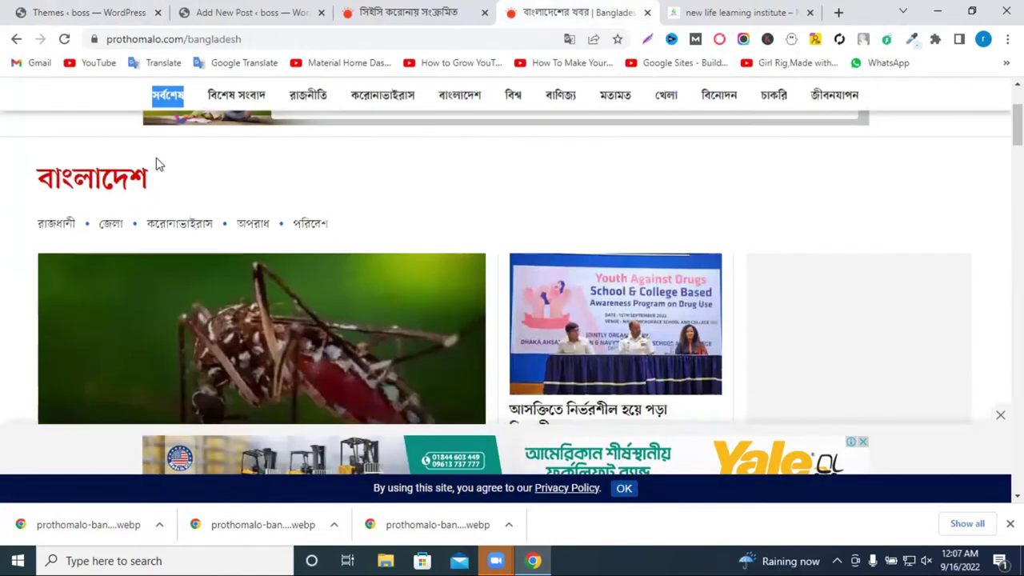
scroll(213, 210, "down", 10)
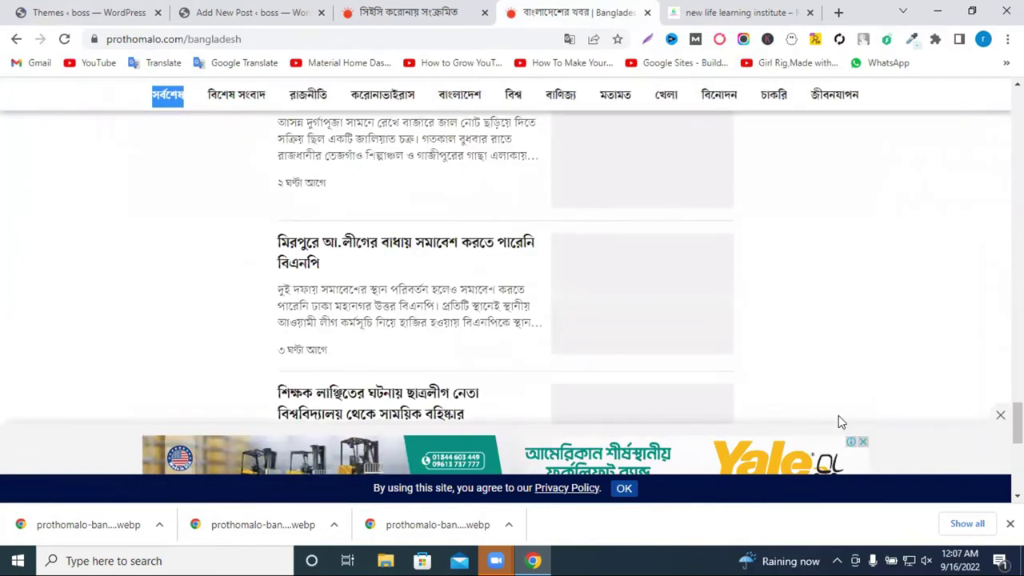
scroll(840, 422, "down", 5)
left_click(1000, 414)
scroll(855, 402, "up", 1)
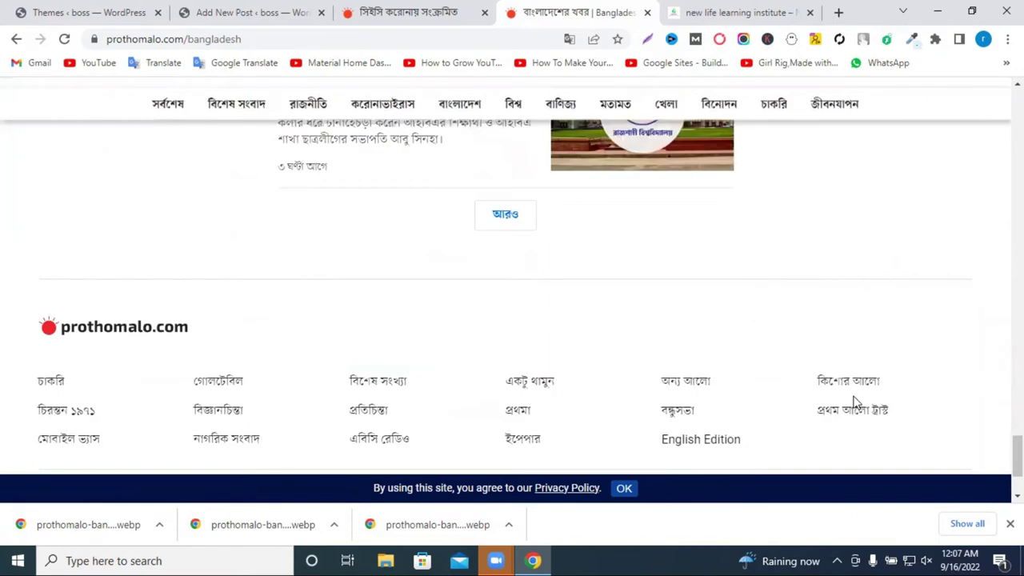
scroll(854, 402, "up", 15)
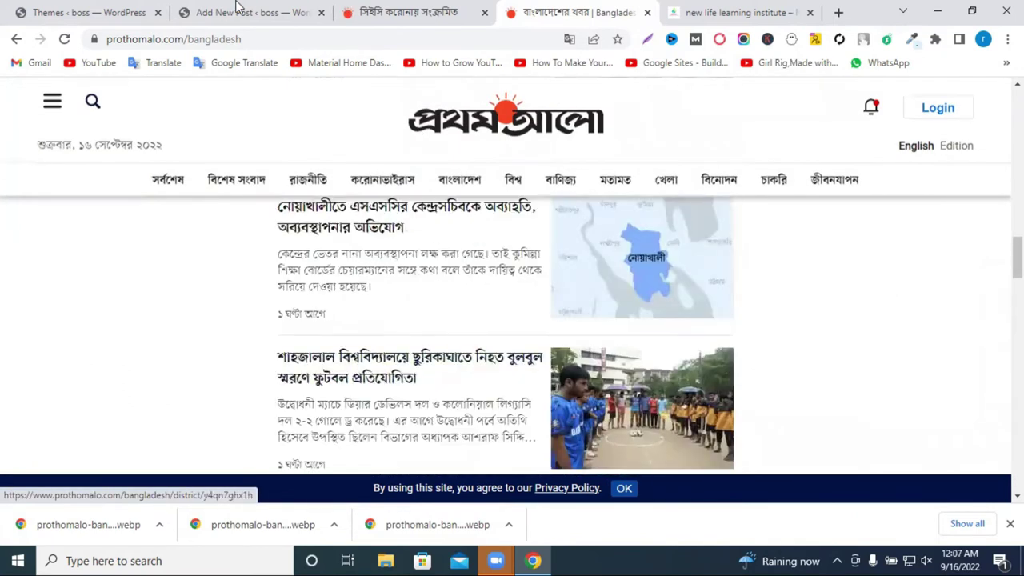
Close the leftover Add New Post tab, keeping WordPress Themes showing
left_click(237, 10)
left_click(76, 11)
left_click(317, 13)
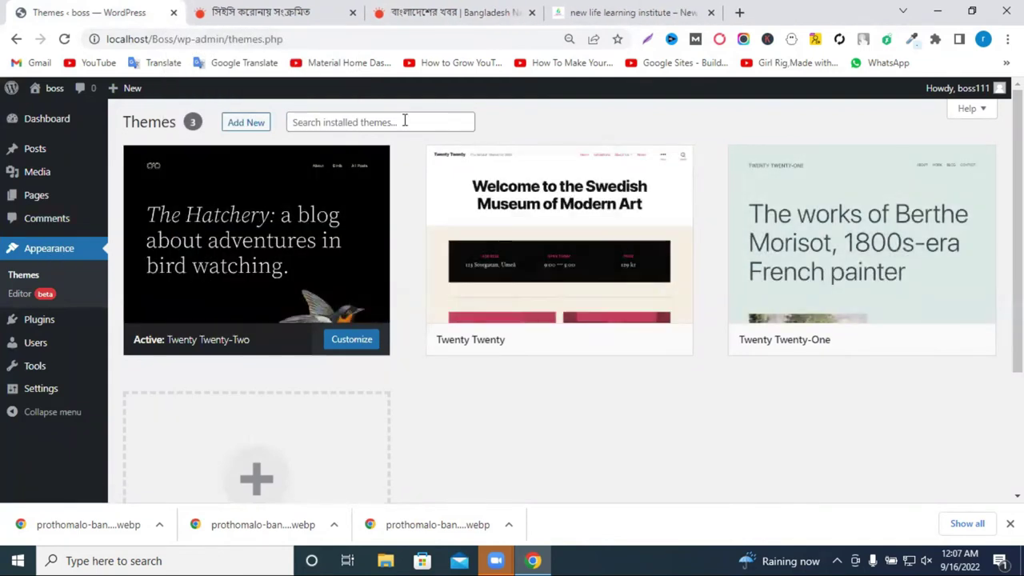
Open the Add Themes page from the installed themes screen
left_click(396, 117)
left_click(246, 123)
left_click(448, 12)
left_click(100, 8)
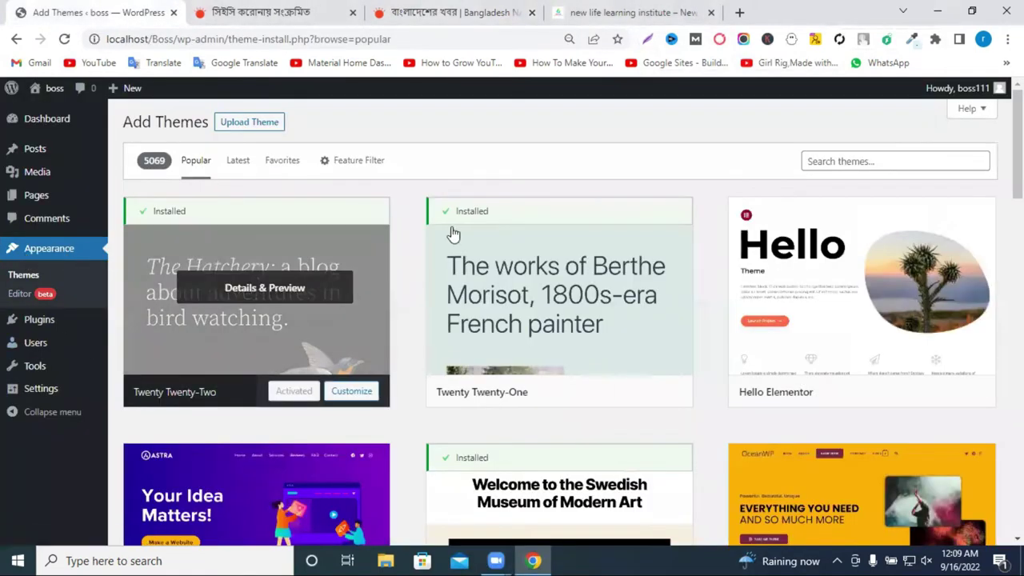
scroll(642, 287, "down", 1)
scroll(642, 287, "down", 2)
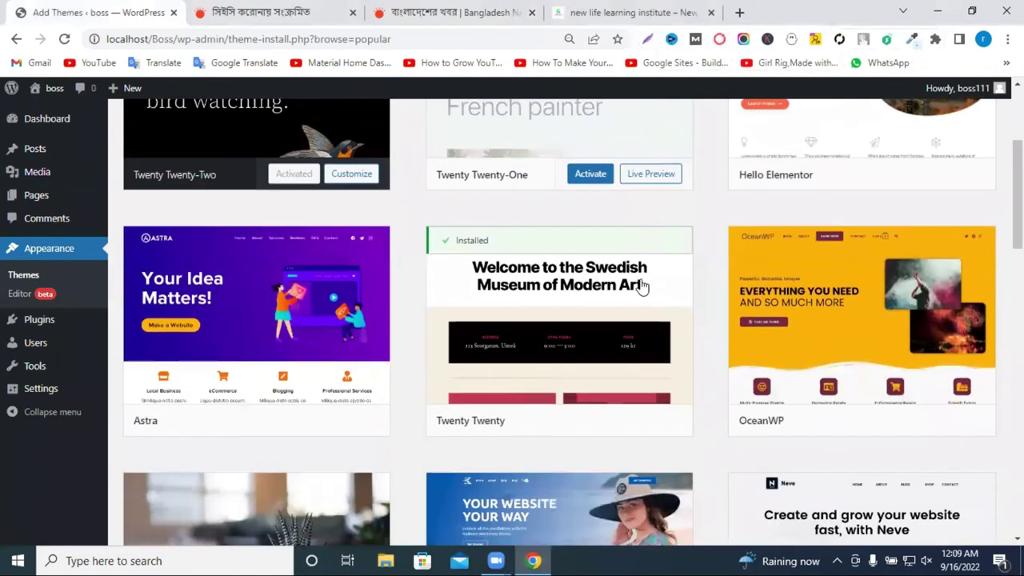
scroll(504, 152, "up", 3)
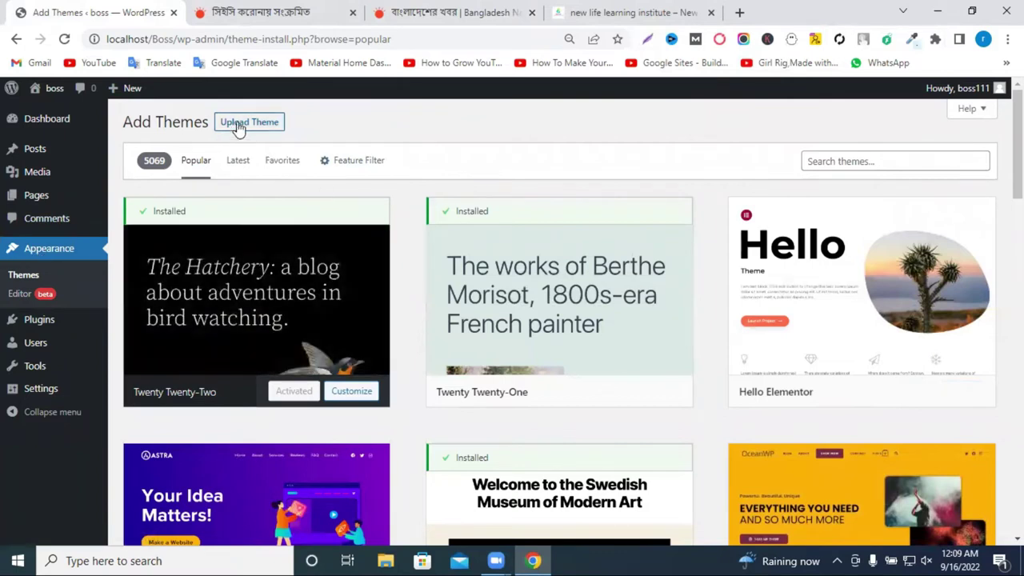
Search the theme directory for 'food', browse the results, then clear the search
left_click(850, 163)
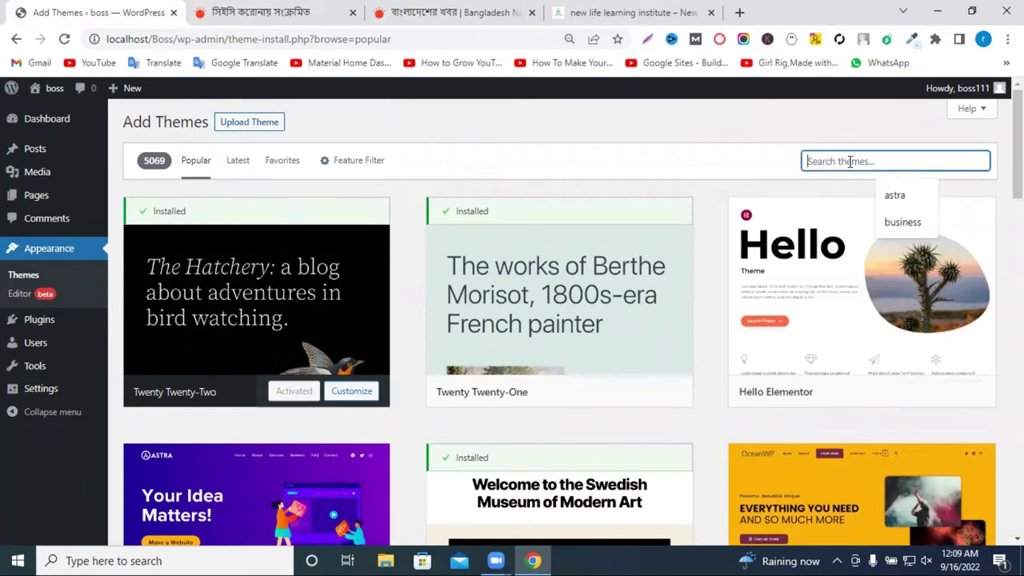
type("foo")
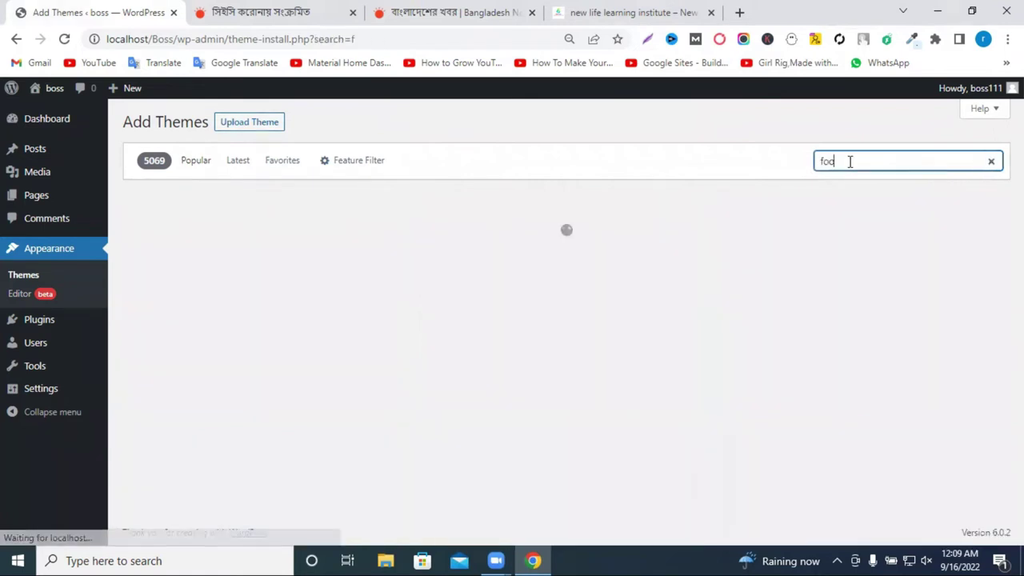
type("d")
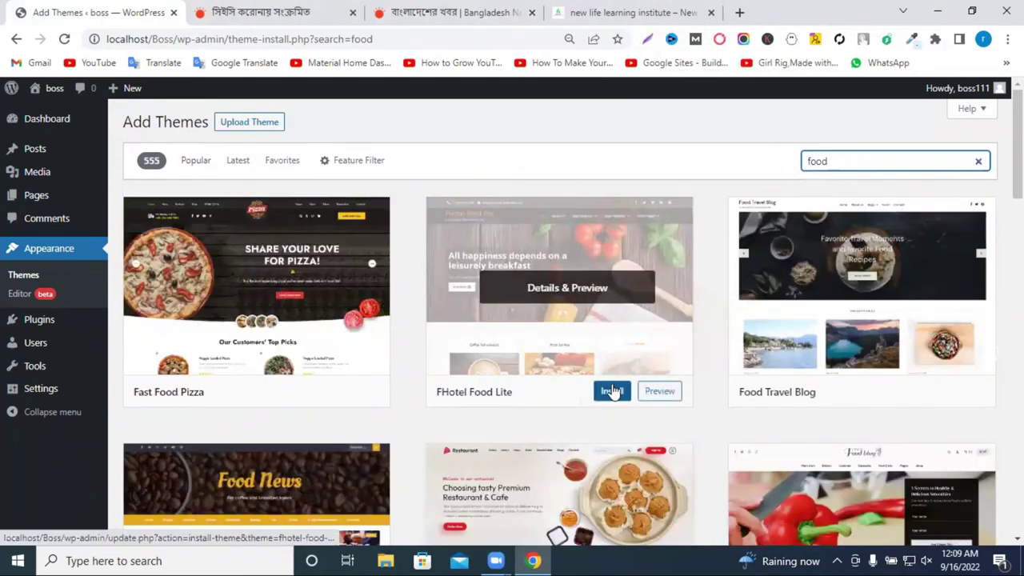
scroll(725, 361, "down", 2)
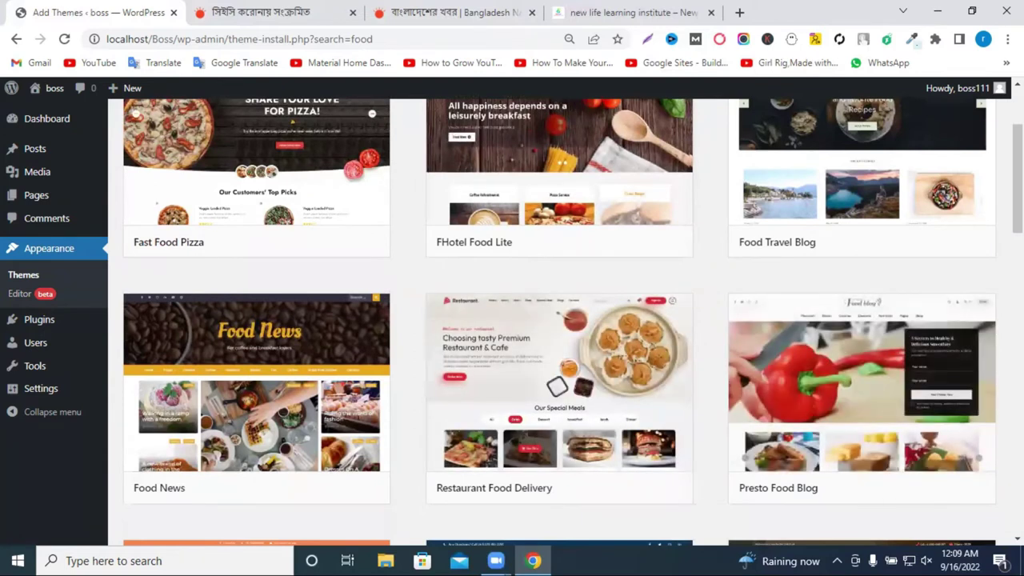
scroll(846, 360, "down", 2)
scroll(846, 360, "down", 2)
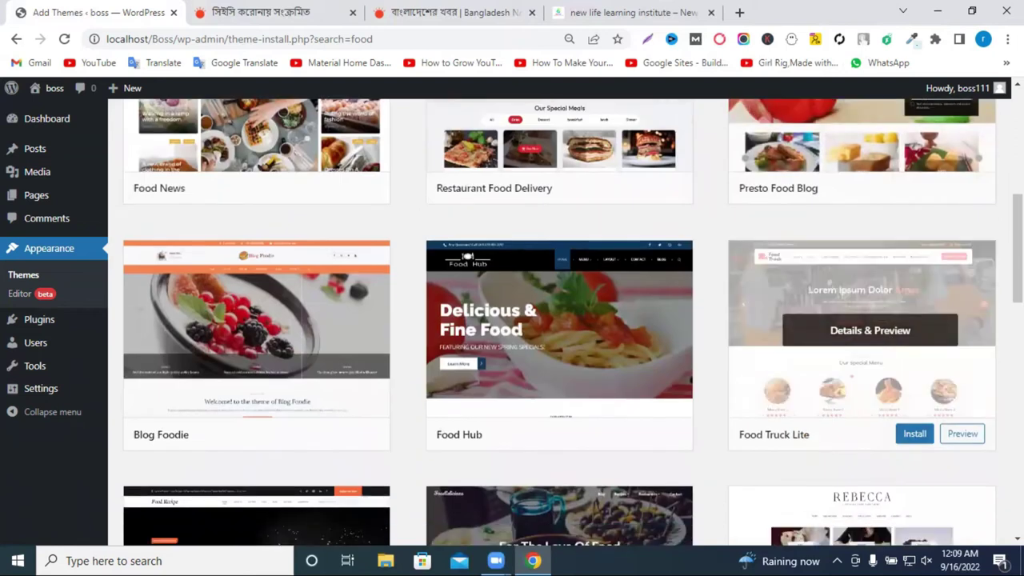
scroll(846, 360, "down", 3)
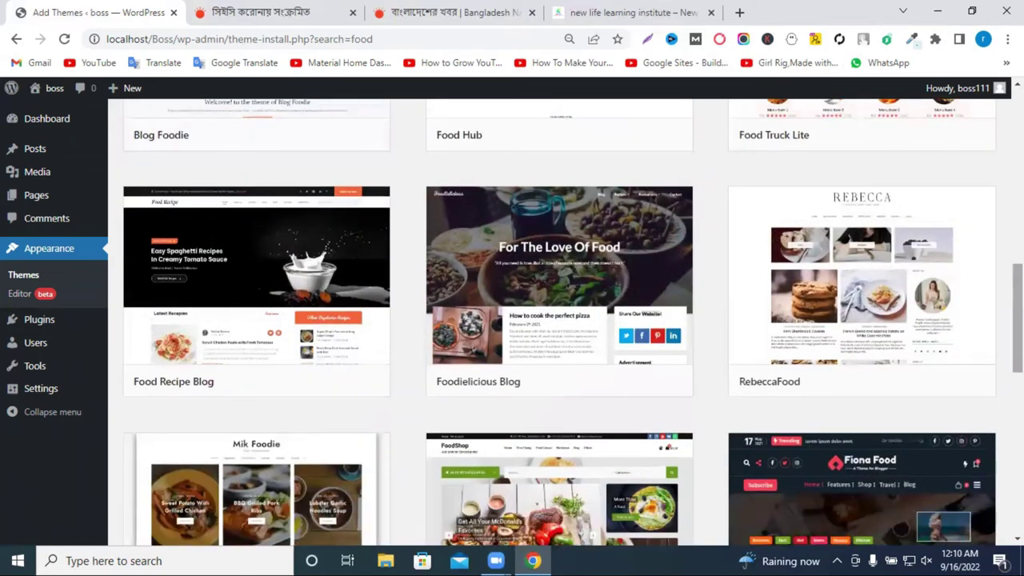
scroll(846, 359, "down", 5)
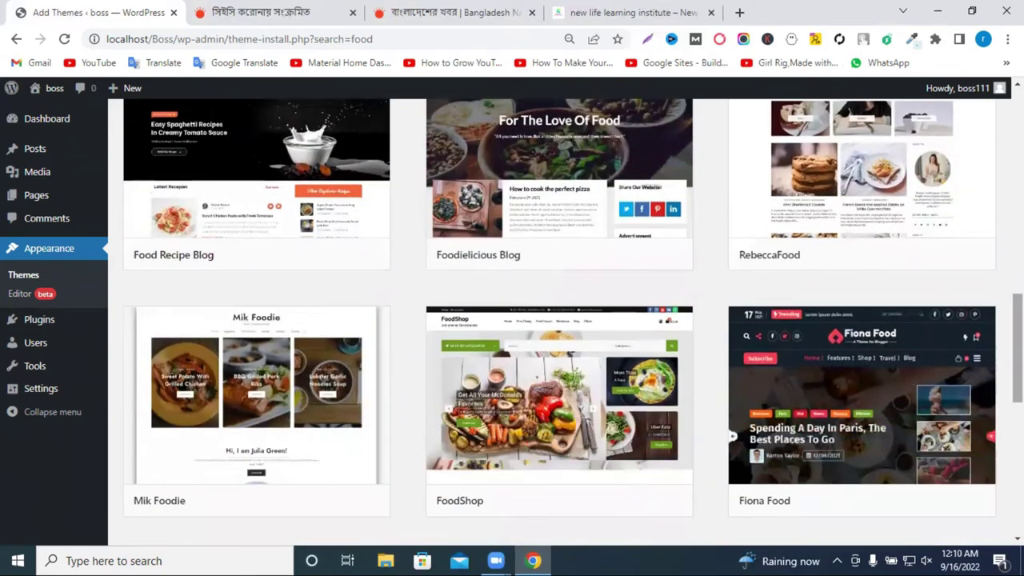
scroll(845, 359, "down", 7)
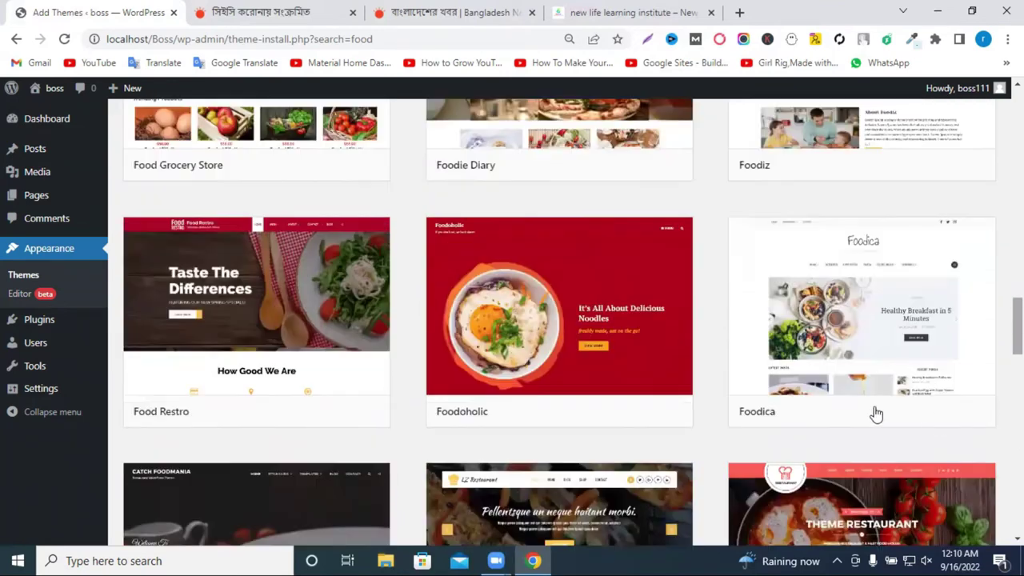
scroll(873, 414, "up", 20)
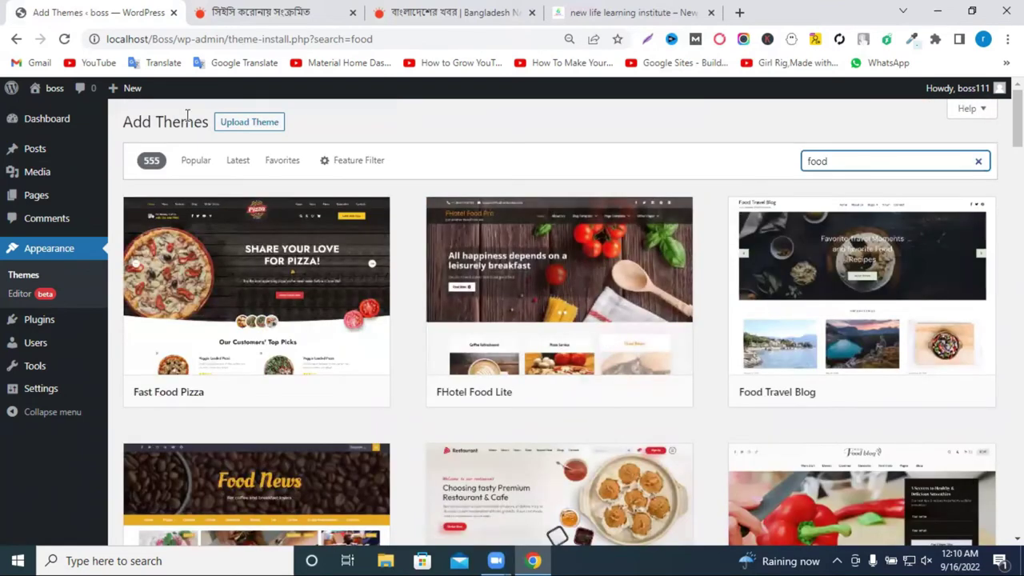
left_click(980, 162)
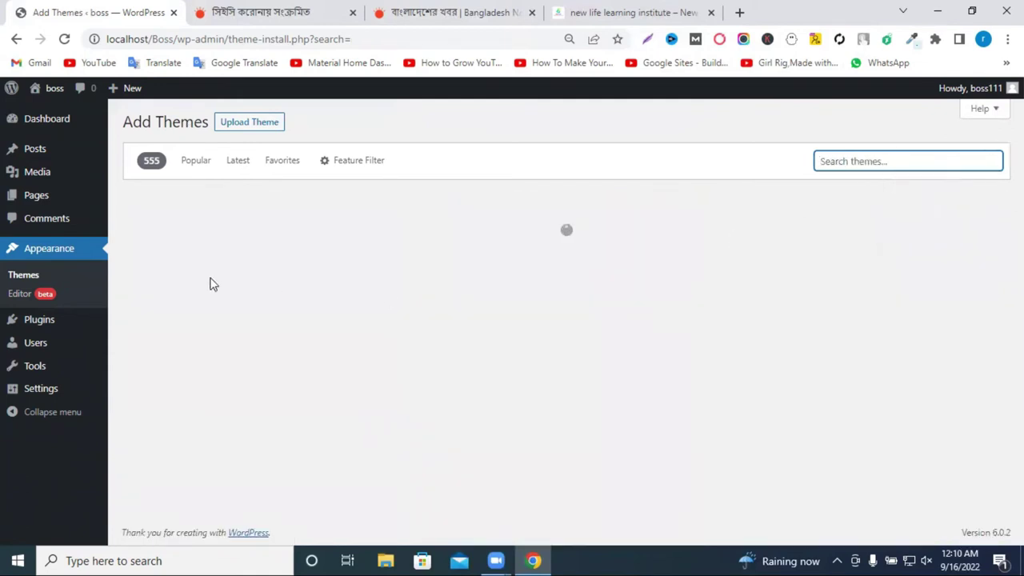
Install the Astra theme from the Popular themes list
scroll(540, 308, "down", 2)
scroll(617, 297, "up", 3)
left_click(196, 161)
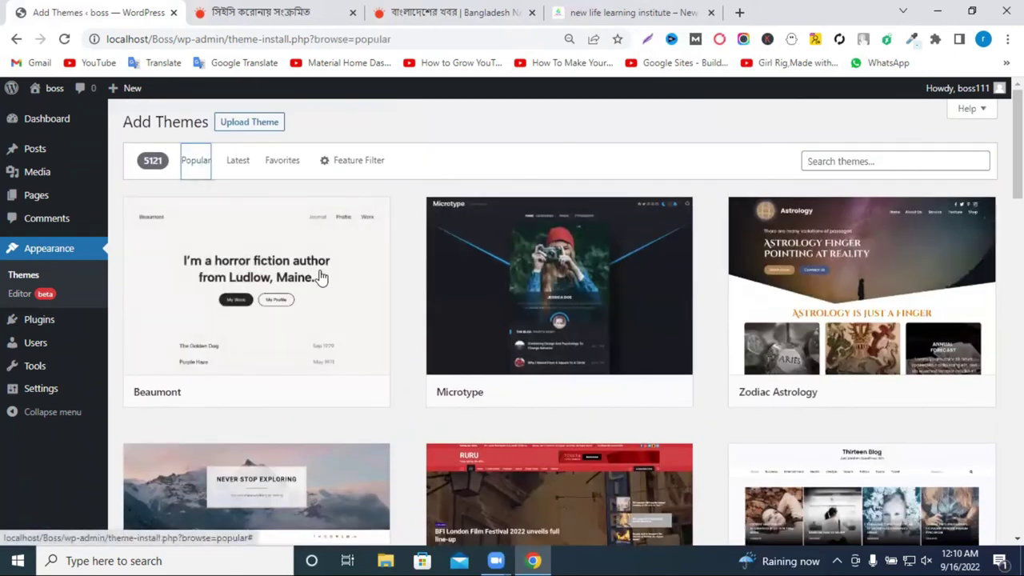
scroll(376, 400, "down", 2)
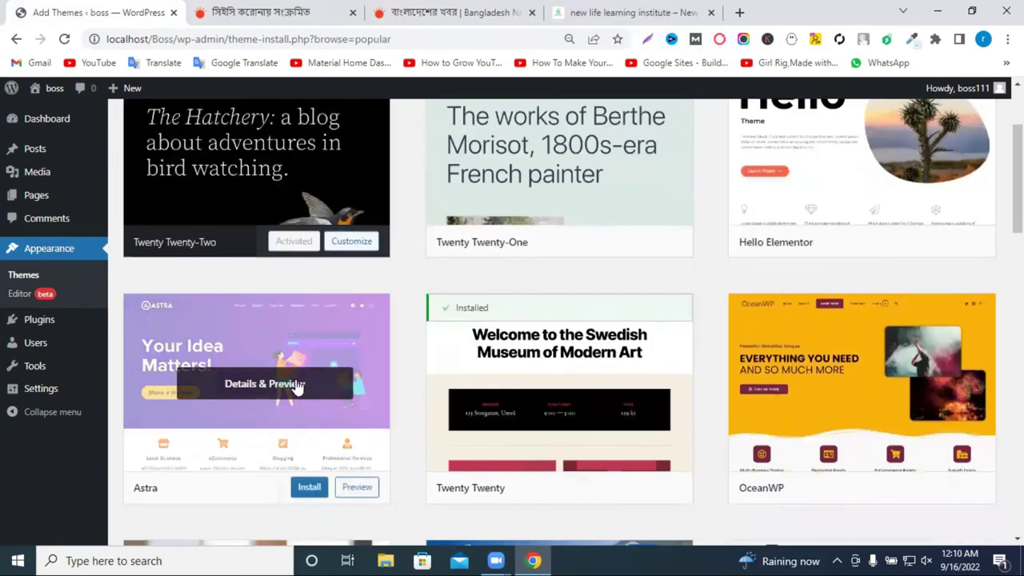
left_click(315, 492)
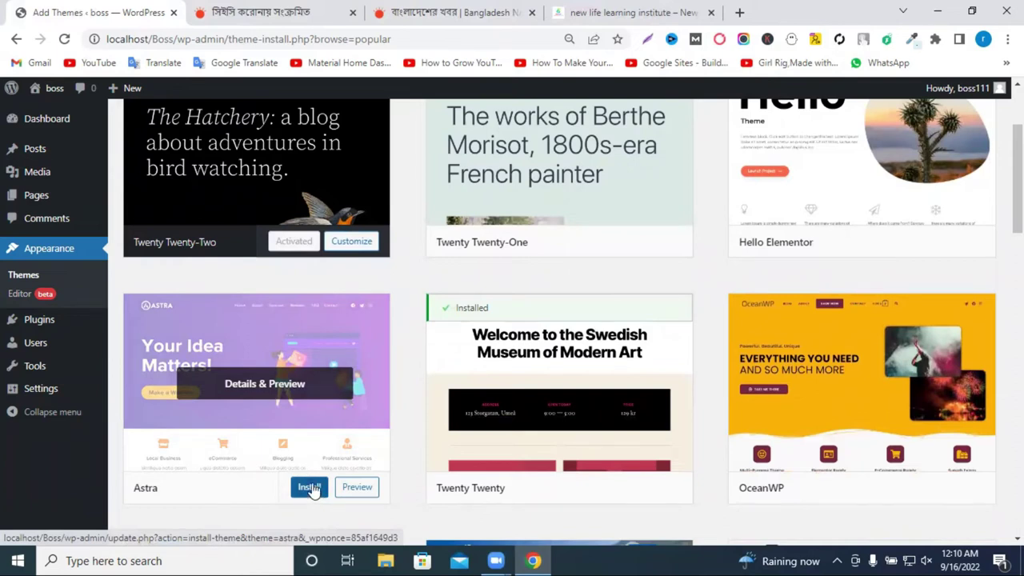
left_click(313, 490)
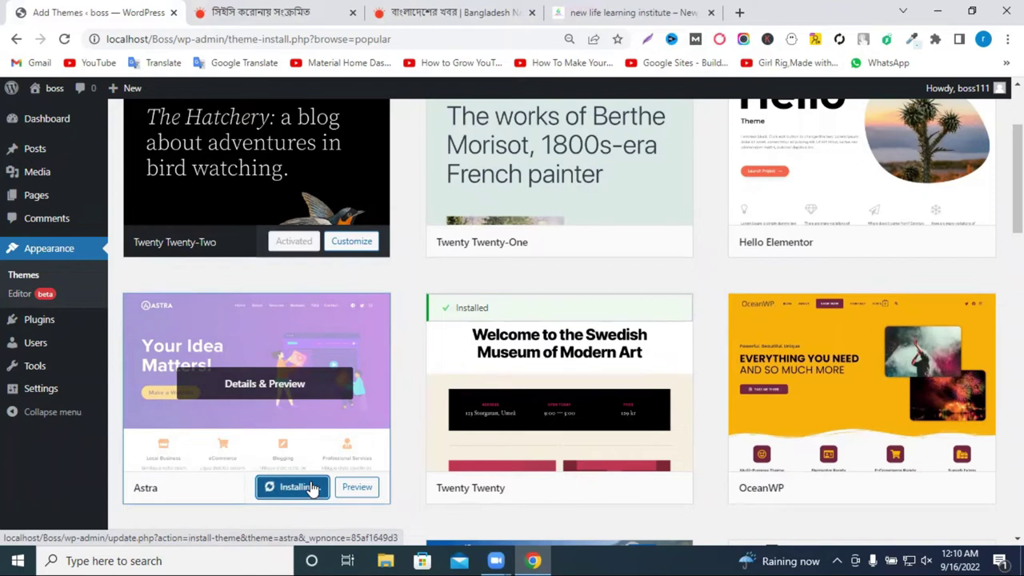
scroll(411, 338, "up", 2)
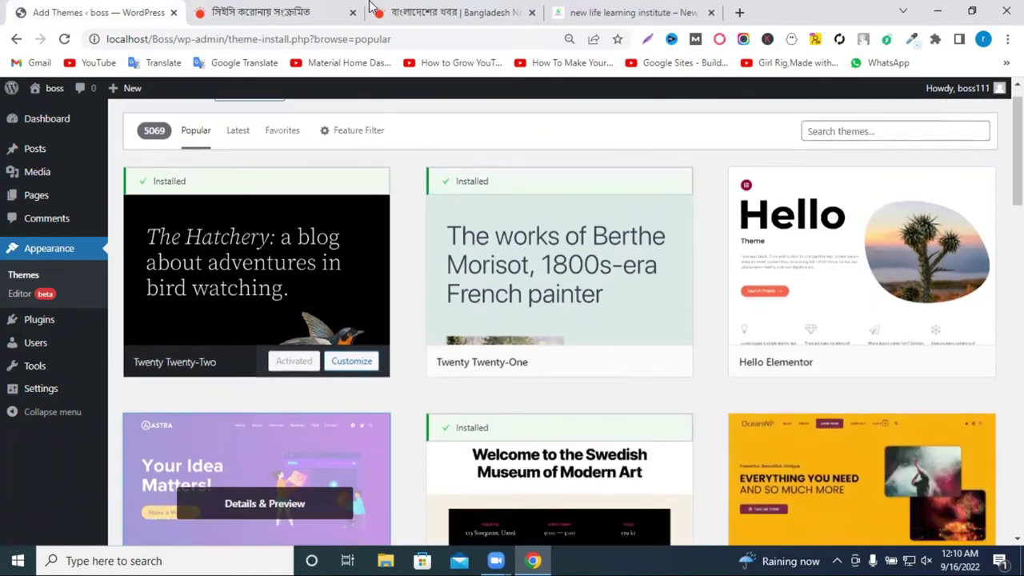
Close the Prothom Alo news tab and return to Add Themes
left_click(370, 7)
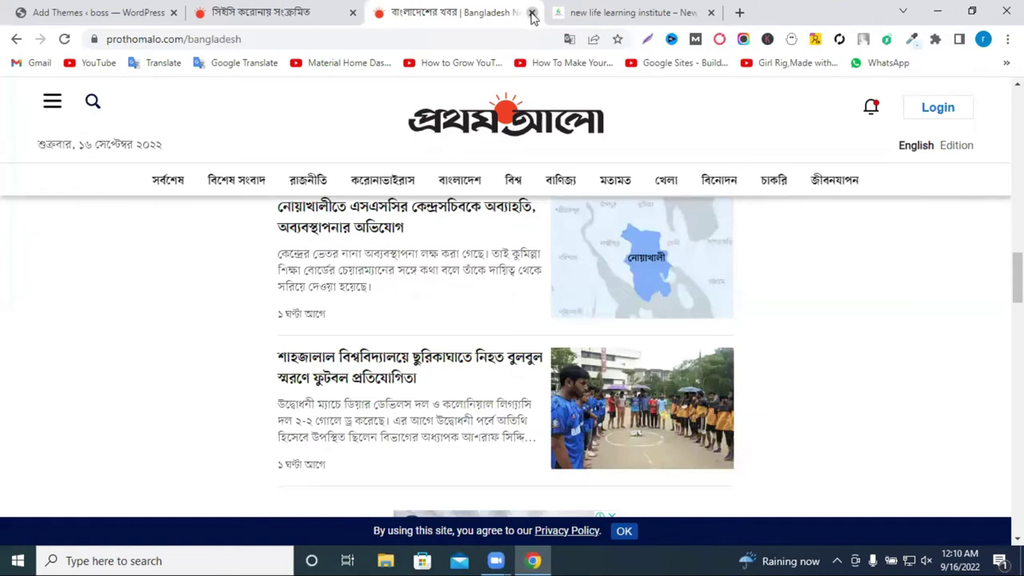
left_click(532, 14)
left_click(115, 10)
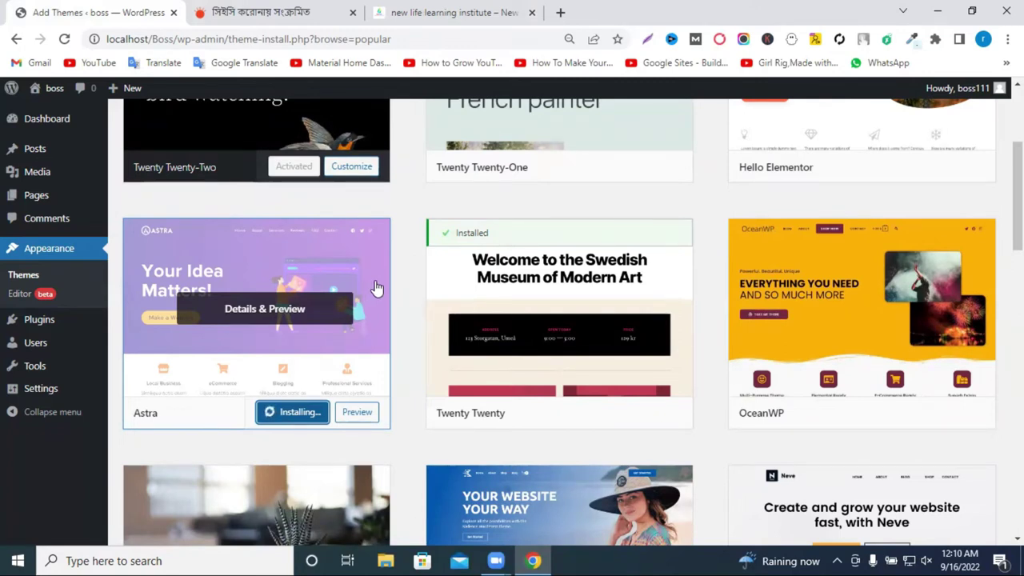
mouse_move(41, 320)
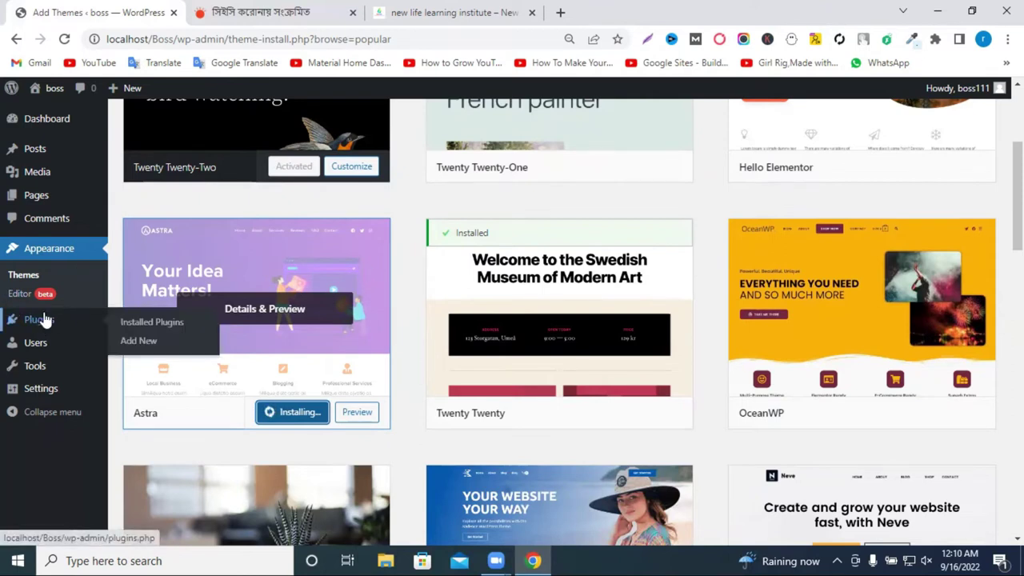
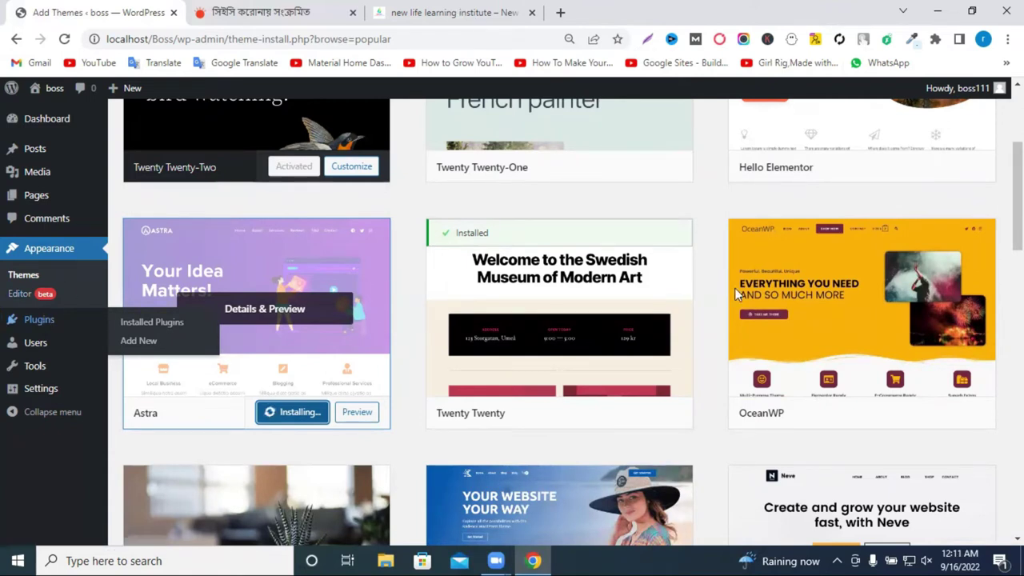
Glance at the learning institute site tab, then return to Add Themes while Astra finishes installing
key("ctrl+3")
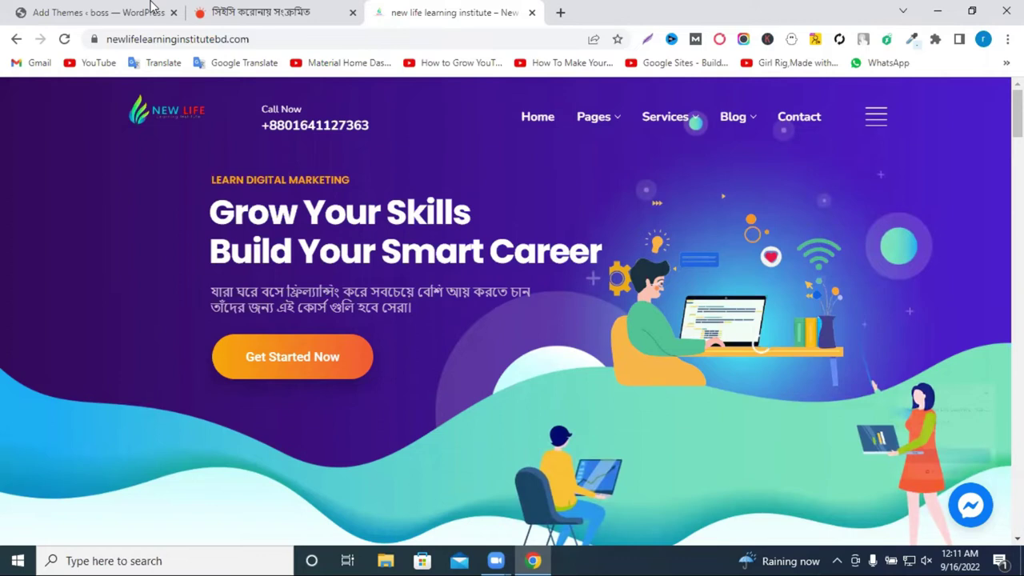
left_click(152, 8)
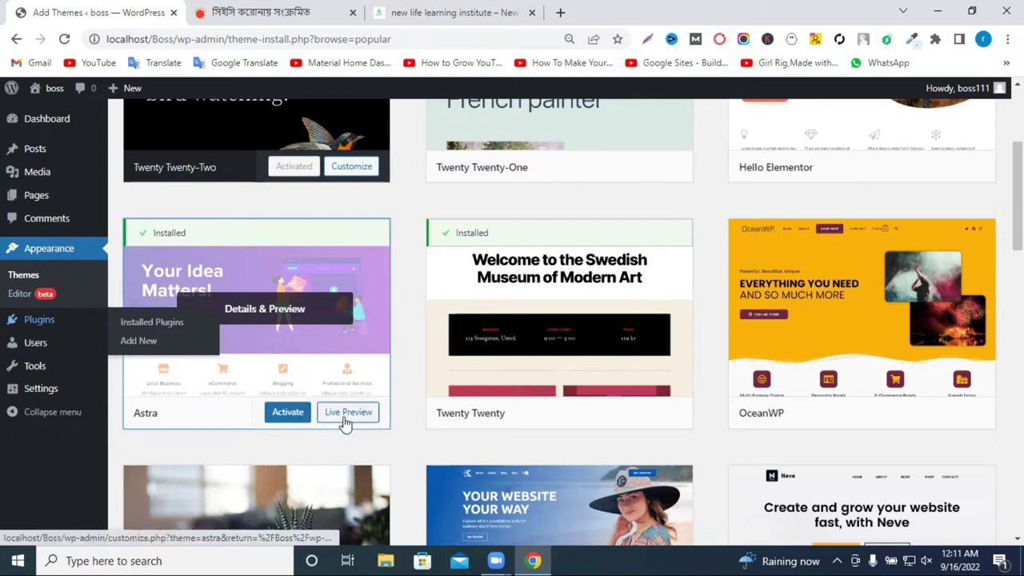
Activate the Astra theme and open the site homepage in a new tab
left_click(276, 418)
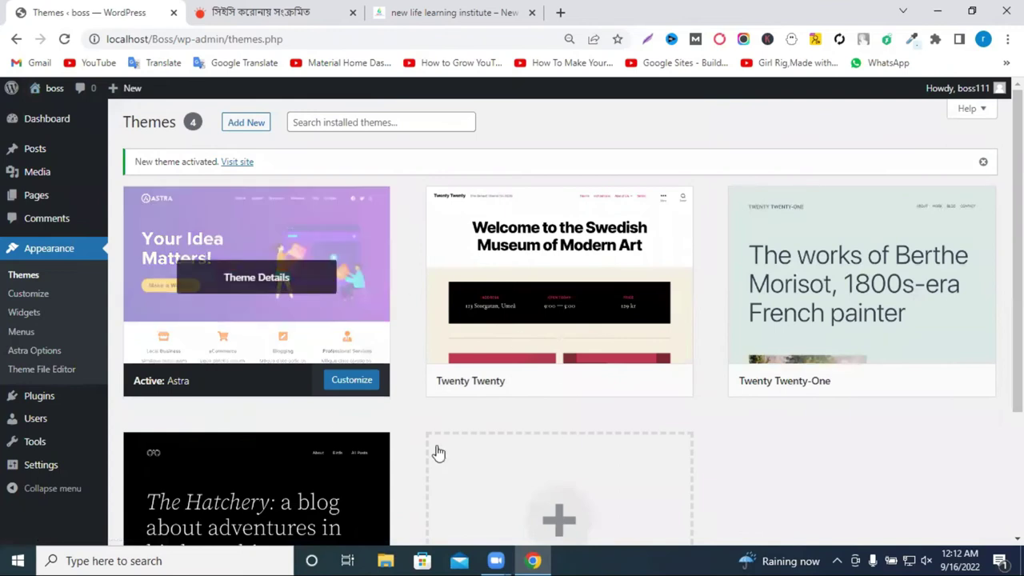
mouse_move(54, 88)
right_click(69, 108)
left_click(114, 121)
key("ctrl+Tab")
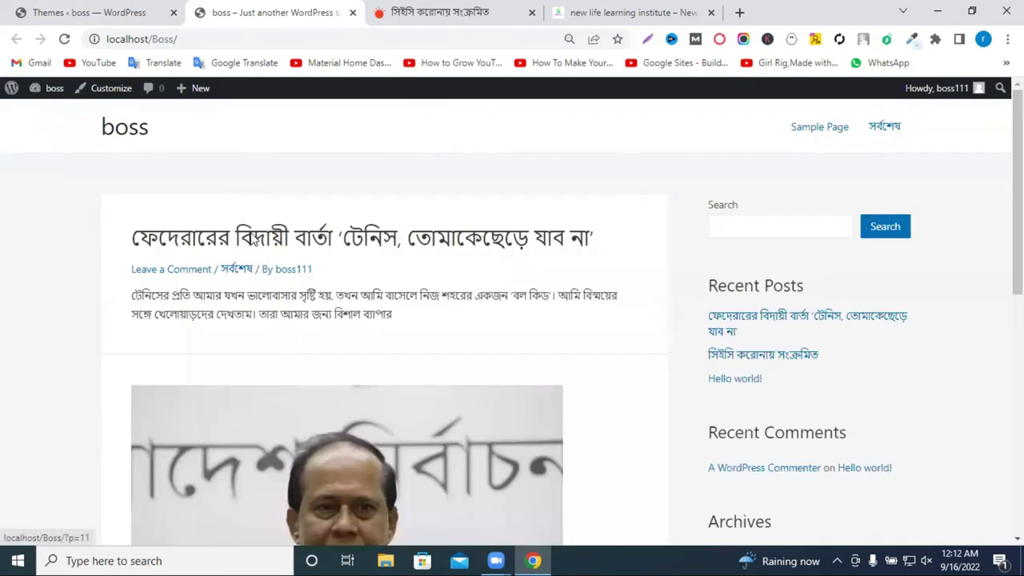
Scroll through the homepage's posts in the Astra layout, then return to the Themes admin page
scroll(702, 397, "down", 3)
scroll(696, 397, "up", 3)
scroll(309, 320, "down", 6)
scroll(330, 319, "down", 1)
scroll(304, 344, "up", 7)
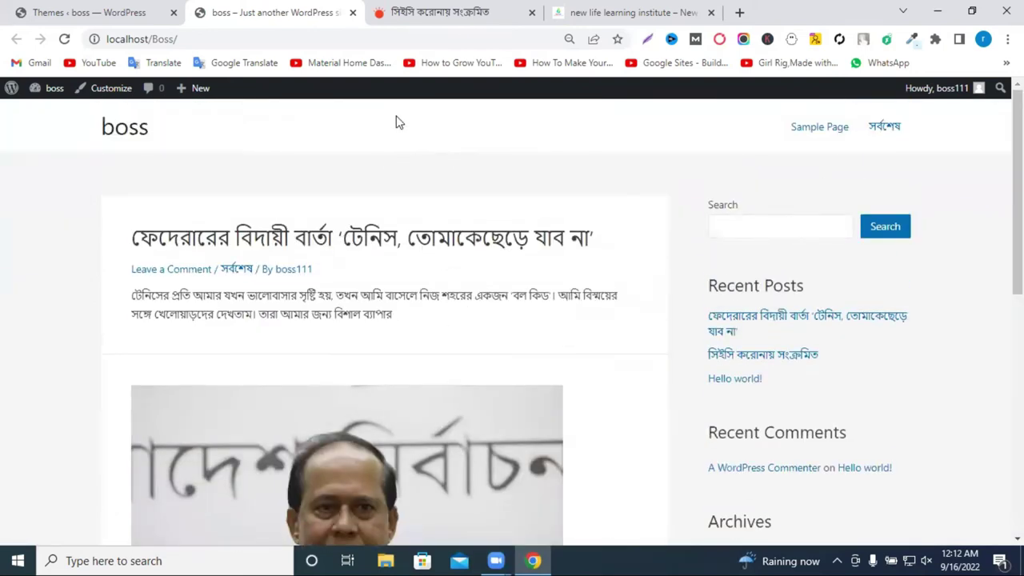
scroll(677, 174, "down", 2)
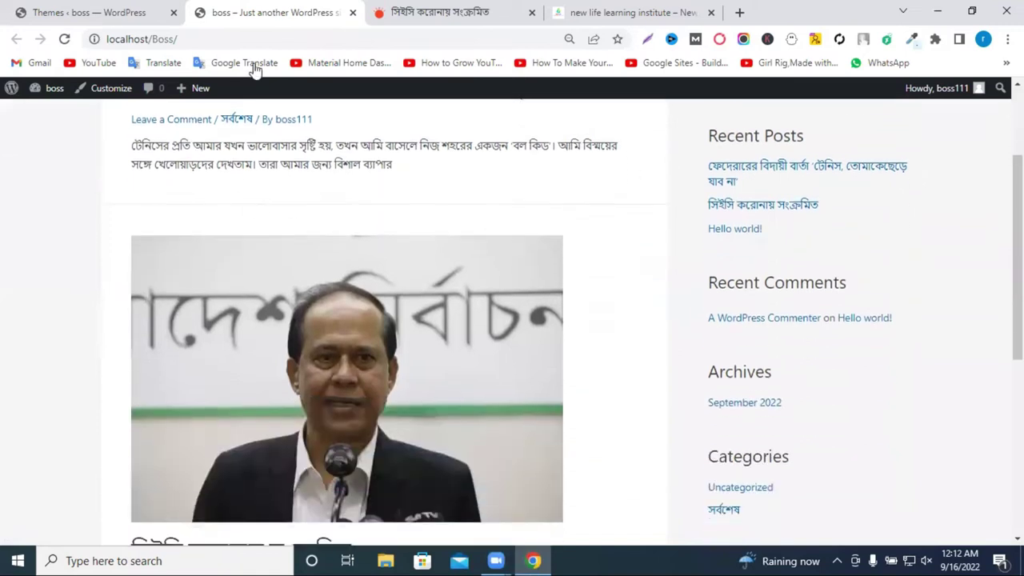
left_click(103, 16)
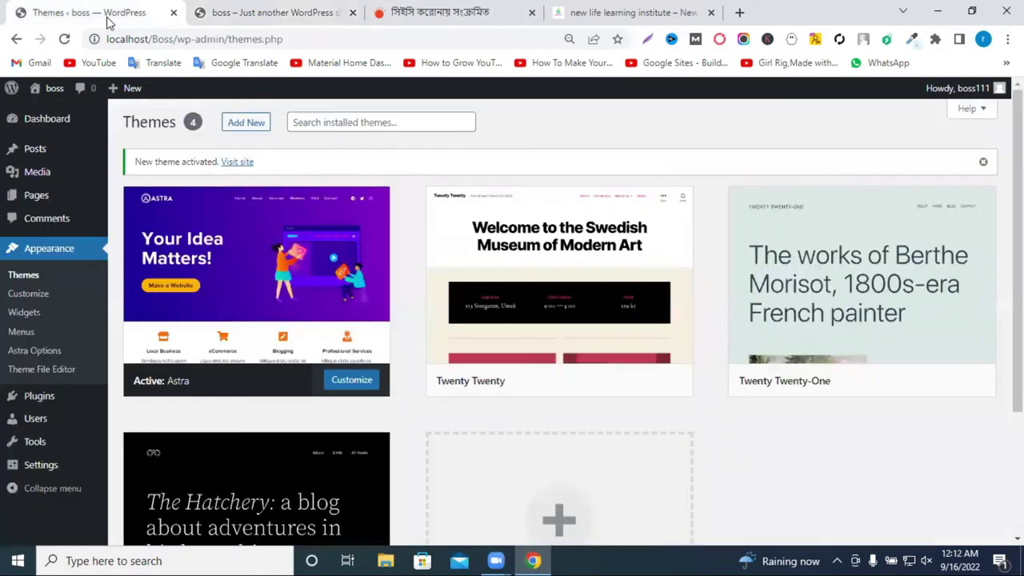
Go to Plugins > Add New and browse featured plugins like Classic Editor, Akismet and Jetpack
left_click(48, 400)
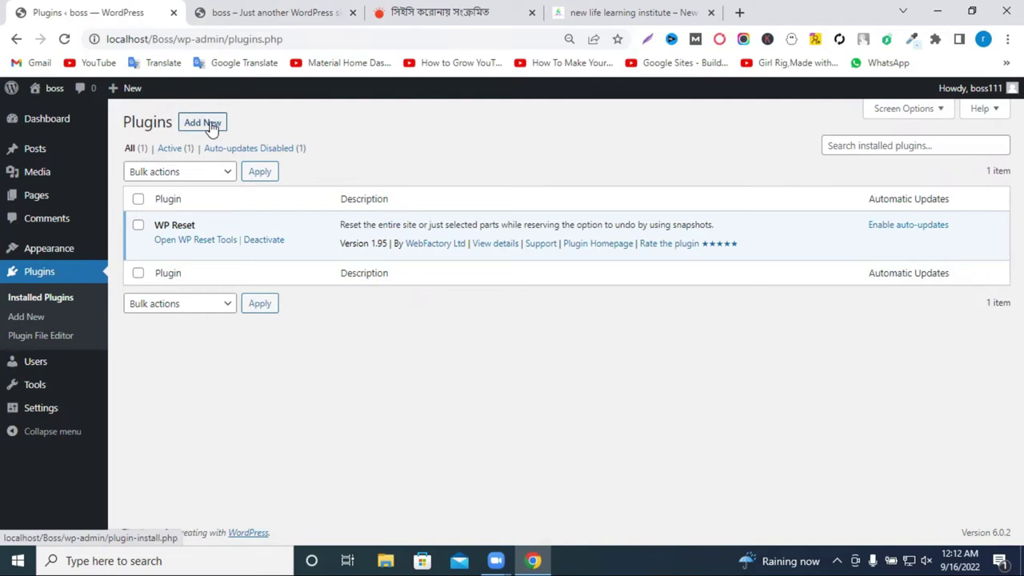
left_click(206, 128)
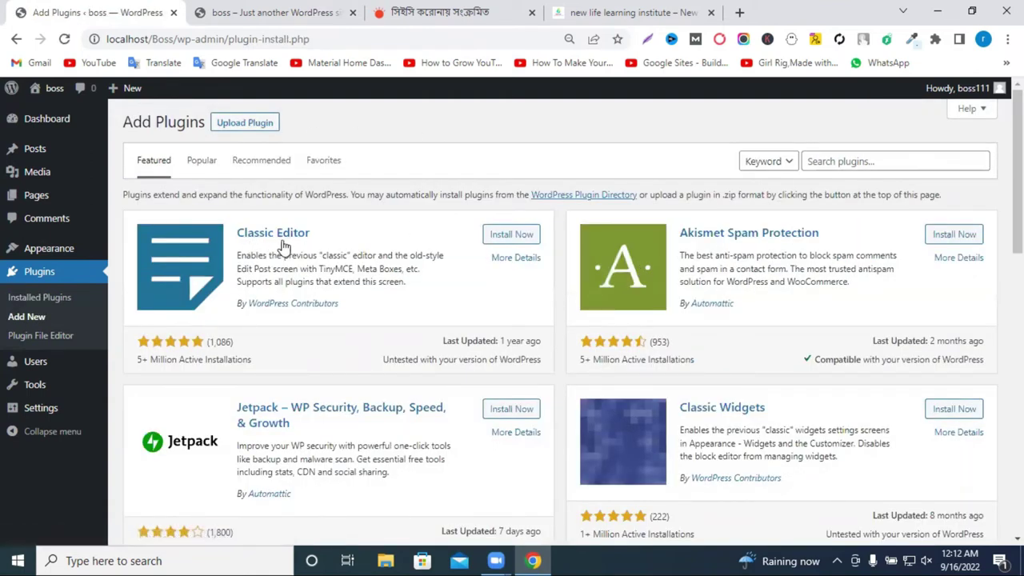
scroll(512, 396, "down", 3)
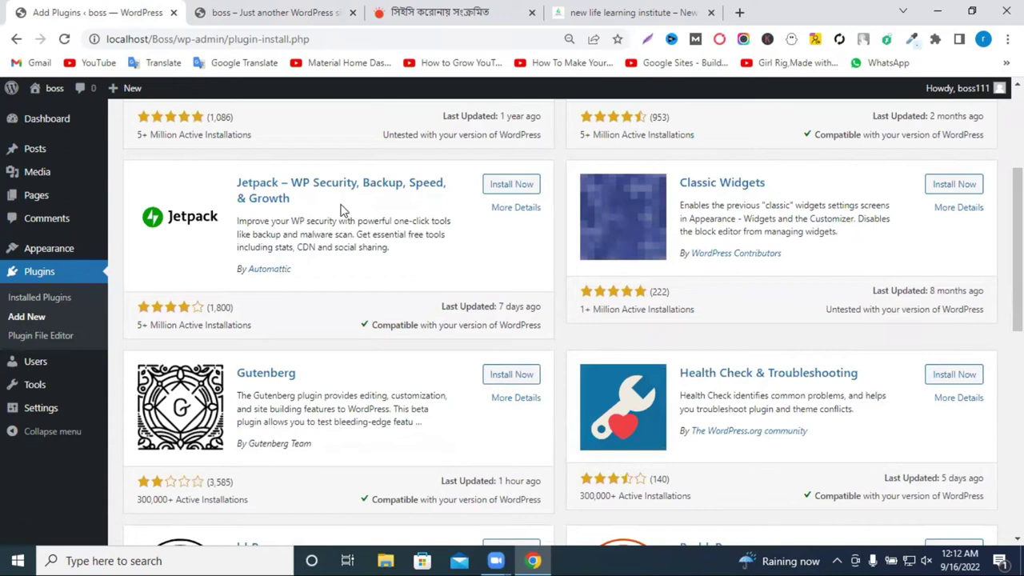
scroll(659, 291, "down", 2)
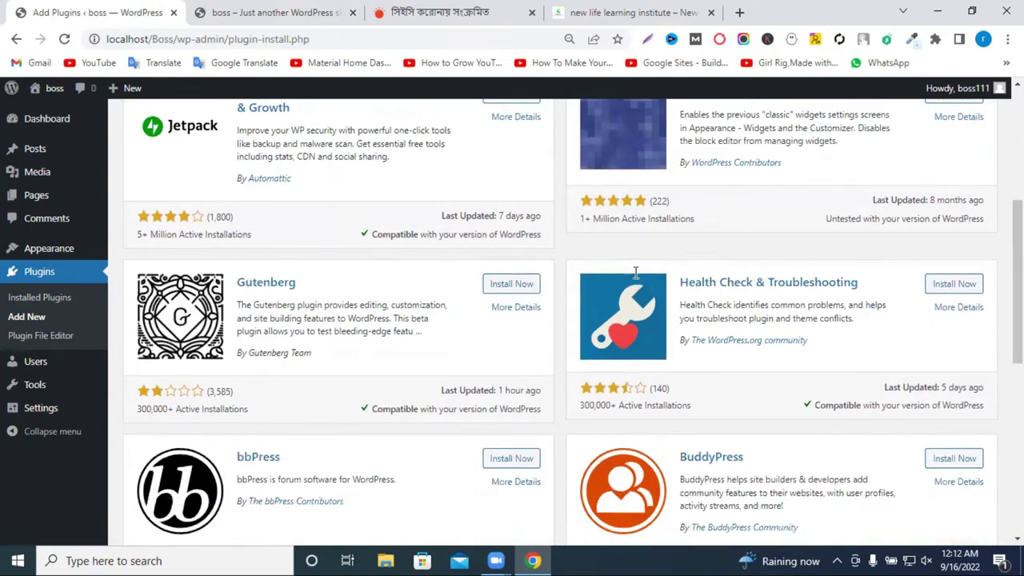
scroll(745, 290, "up", 5)
left_click(864, 157)
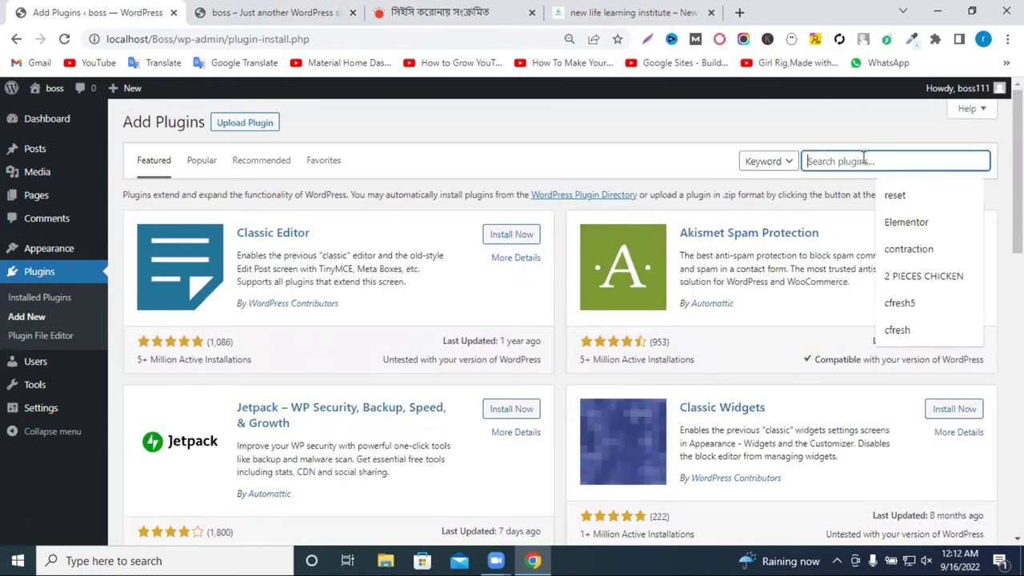
Search plugins for Elementor and scroll the 1,036 results led by Elementor Website Builder
left_click(908, 222)
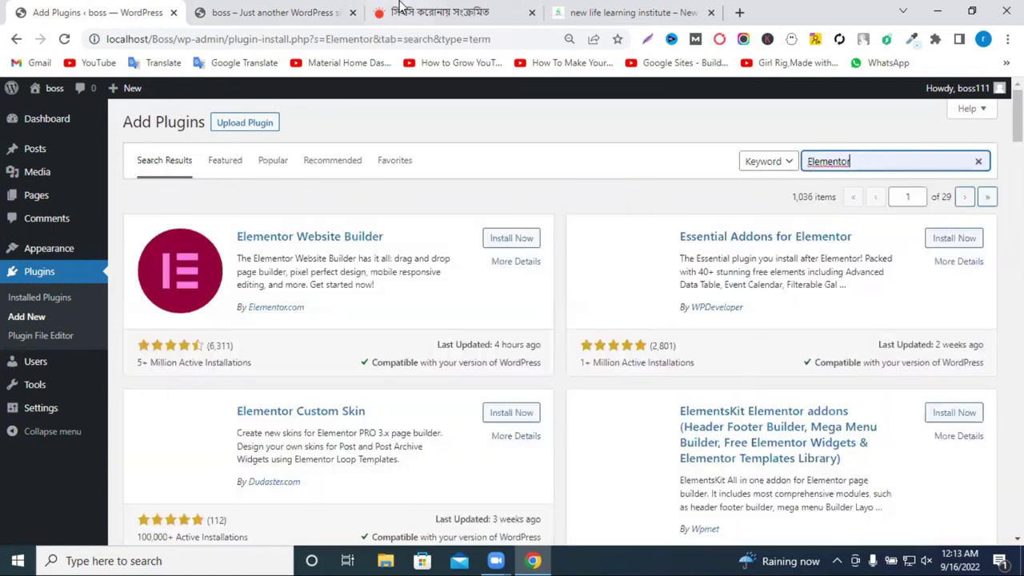
left_click(586, 10)
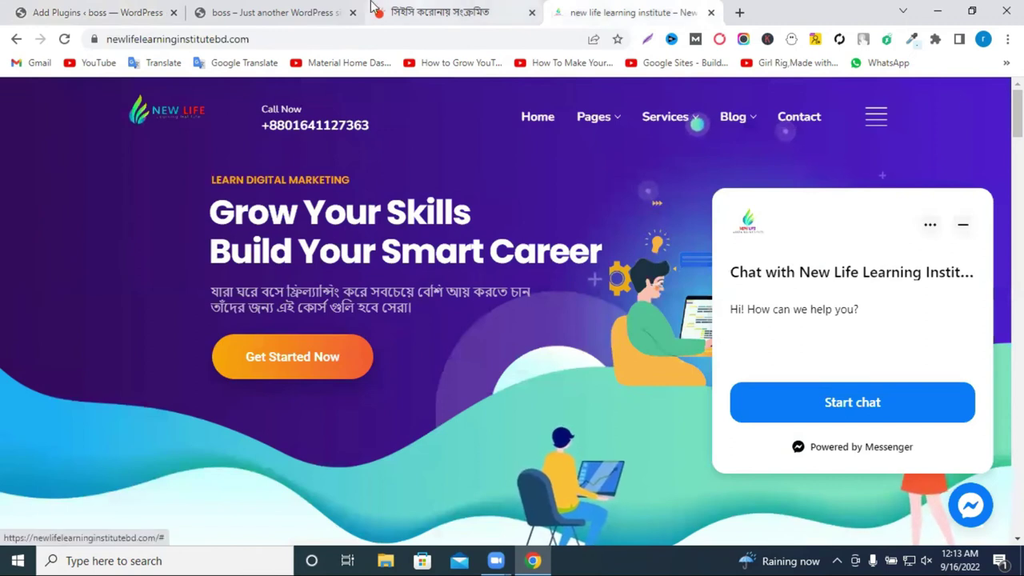
left_click(264, 12)
left_click(102, 6)
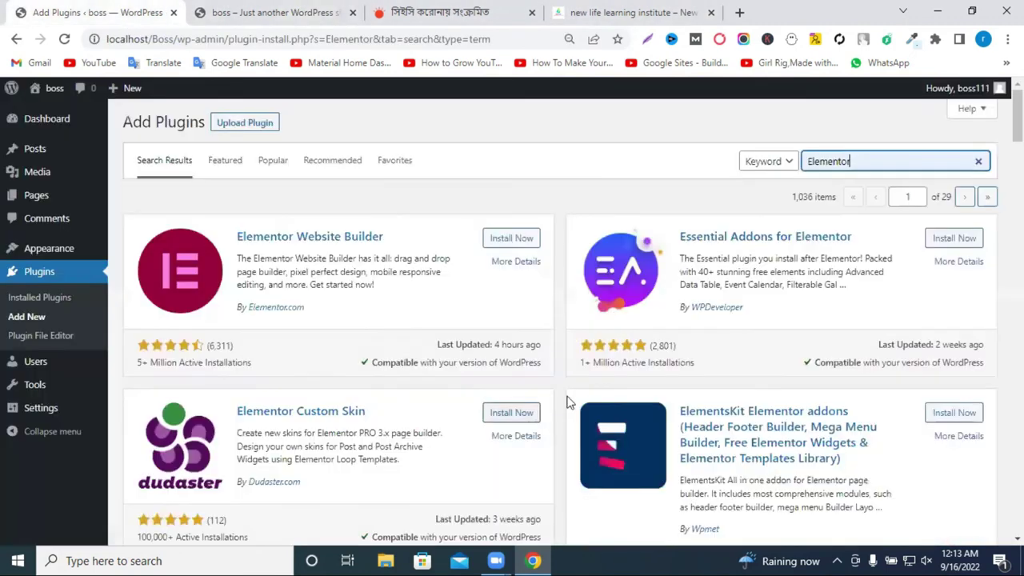
scroll(405, 312, "down", 7)
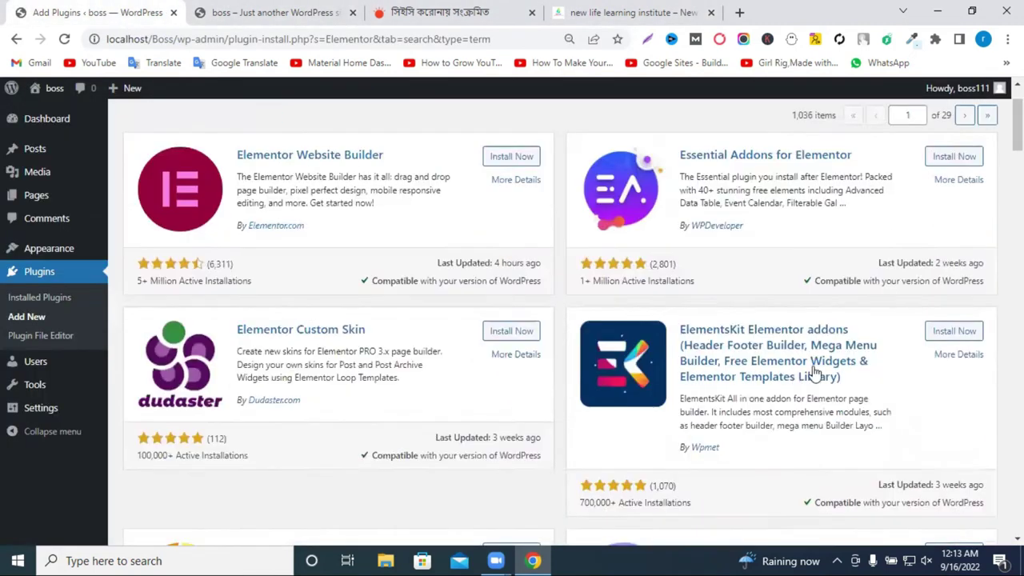
scroll(688, 330, "down", 9)
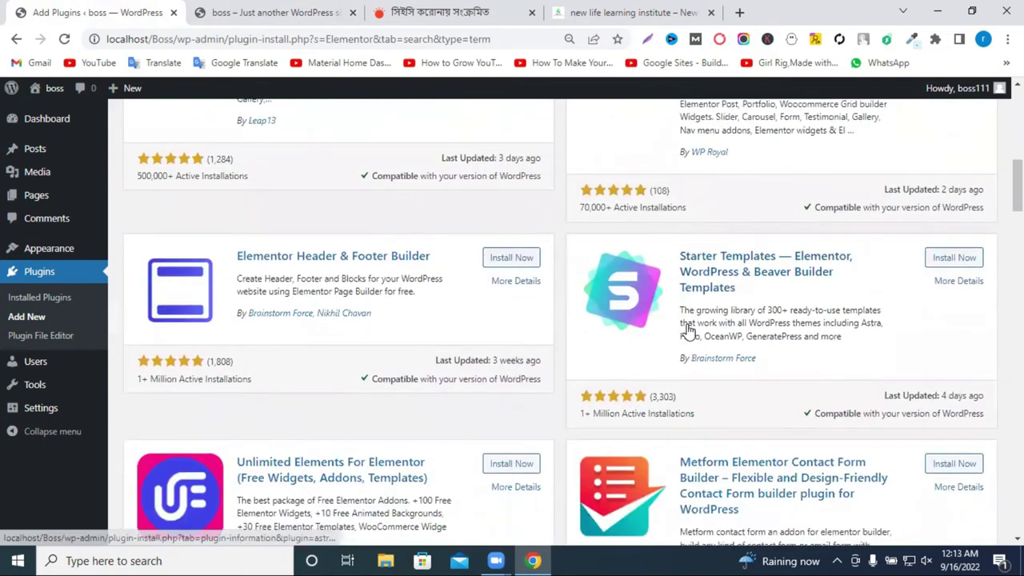
scroll(688, 328, "down", 5)
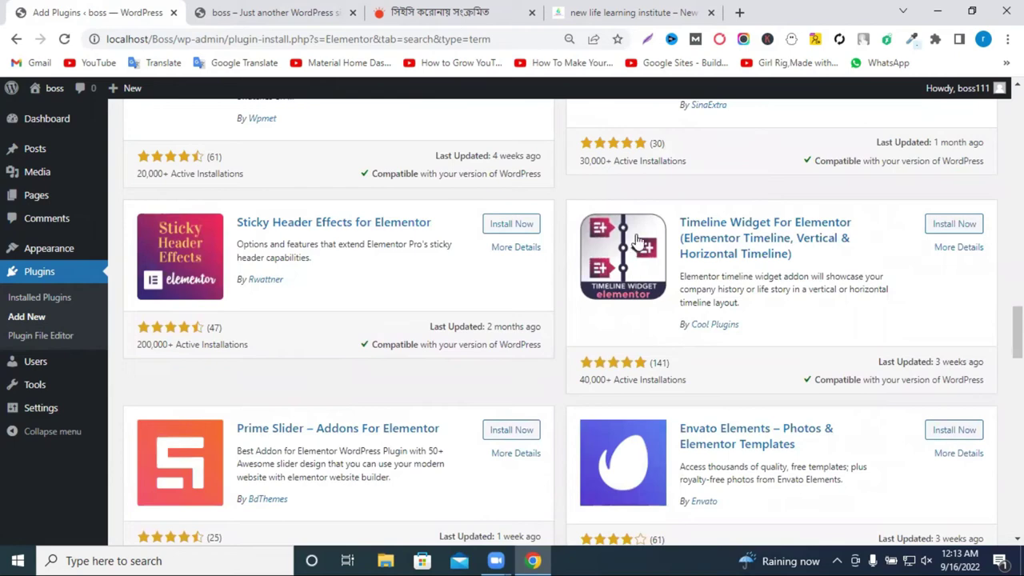
scroll(632, 260, "down", 2)
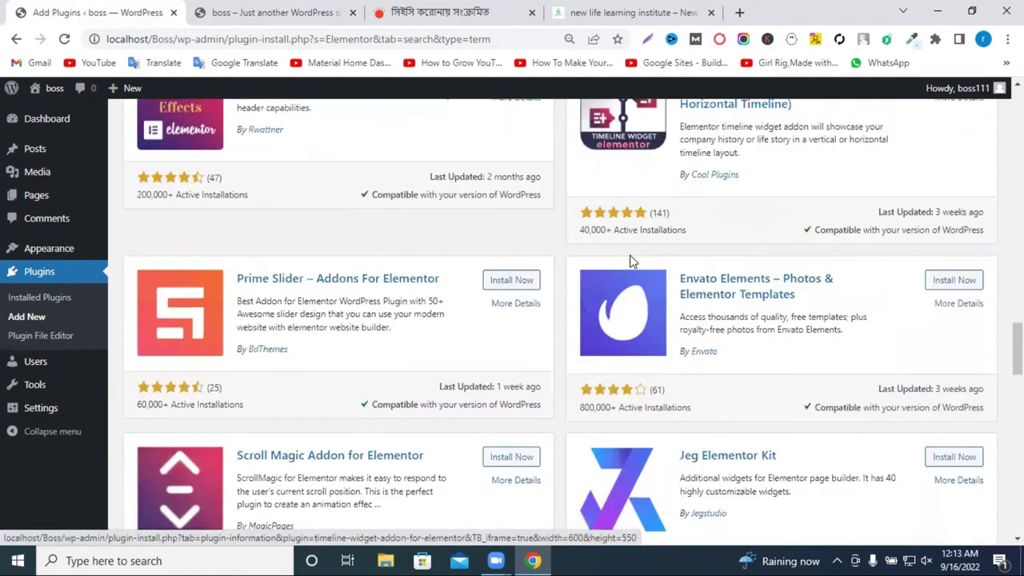
scroll(632, 260, "down", 8)
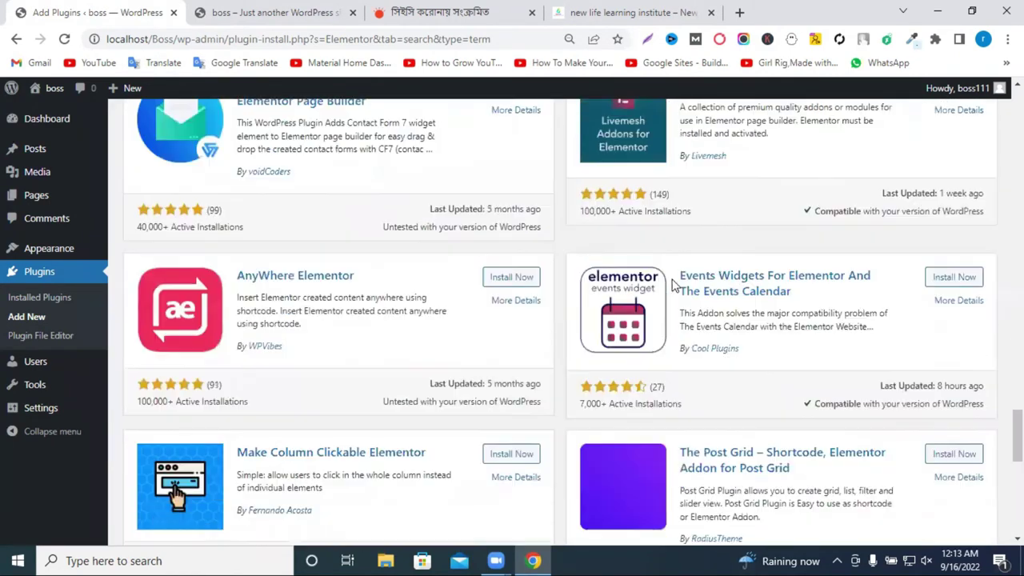
scroll(672, 284, "down", 3)
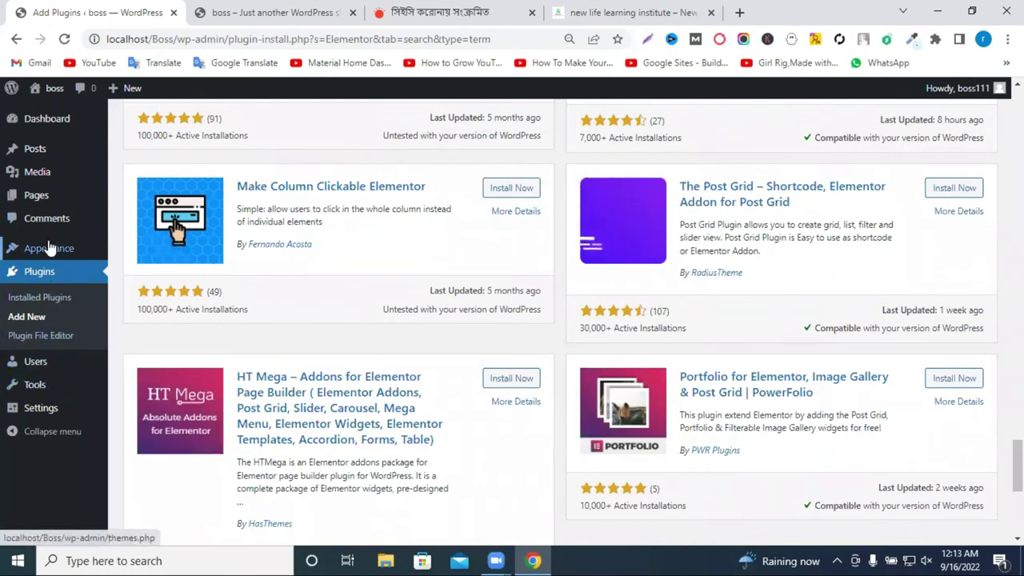
mouse_move(49, 256)
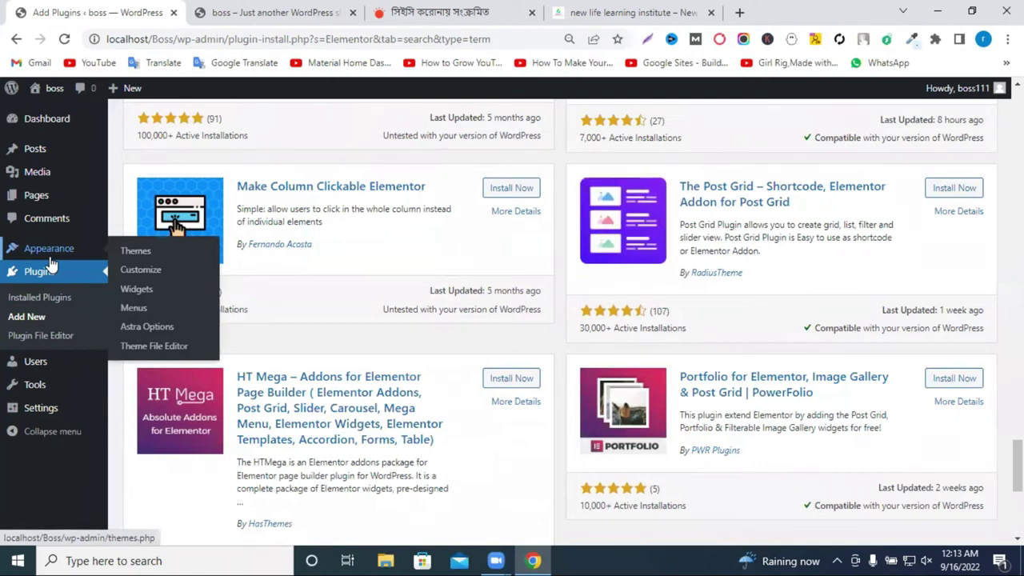
Open Users > All Users, then bring up the Add New User form
left_click(37, 362)
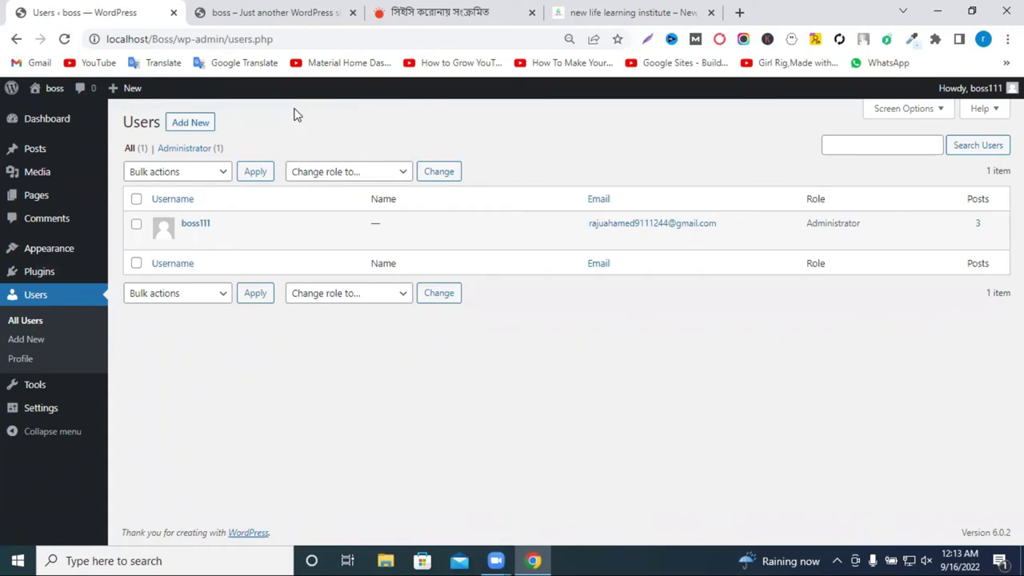
mouse_move(194, 227)
left_click(190, 128)
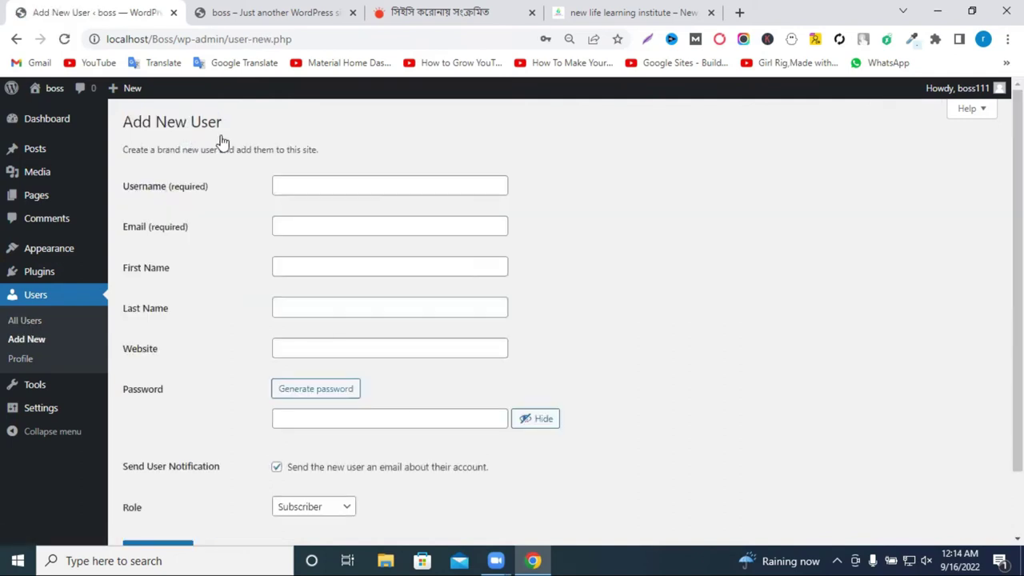
Enter the new user's username, then fill email, first and last name from saved entries
left_click(332, 187)
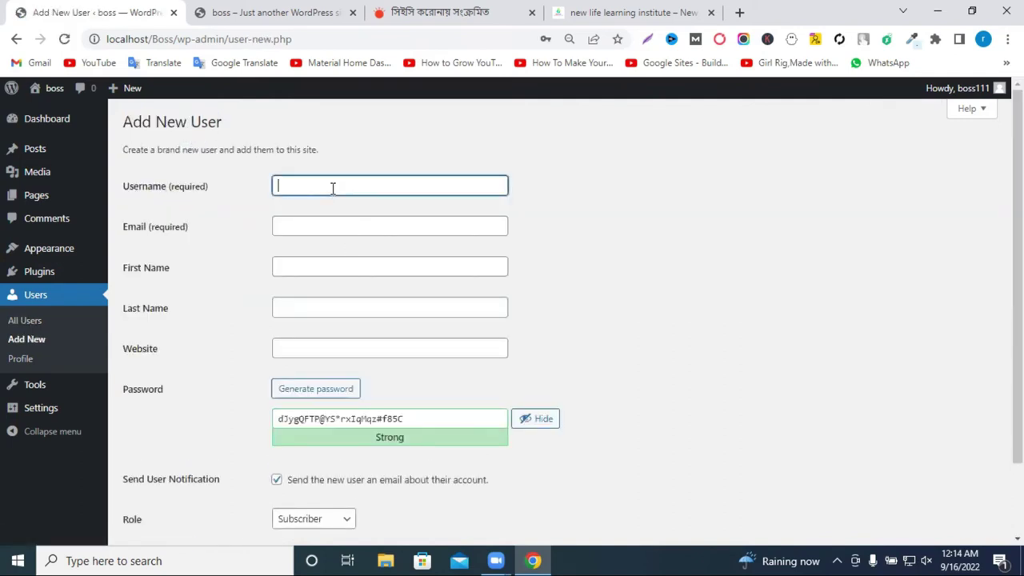
left_click(322, 228)
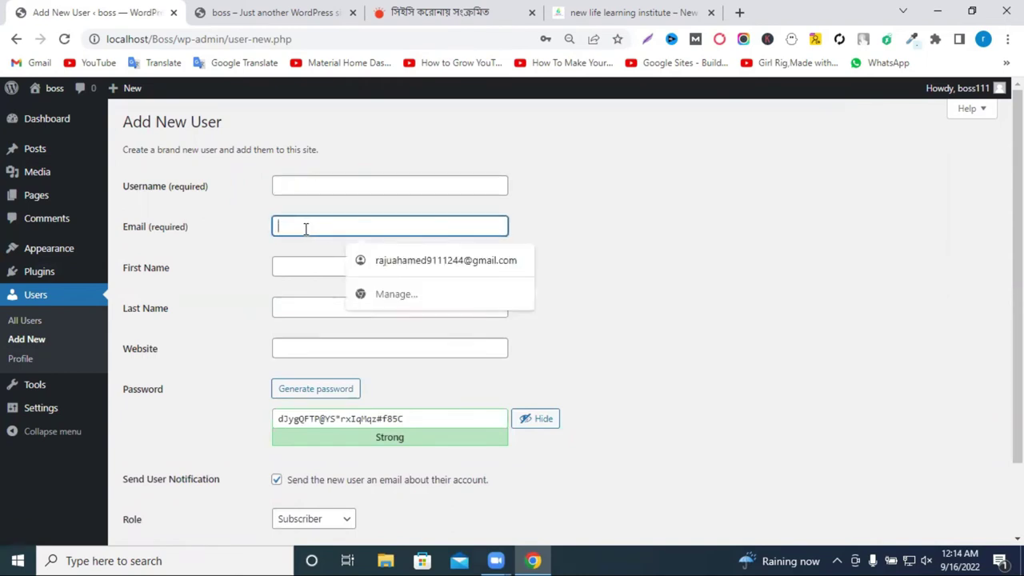
left_click(296, 181)
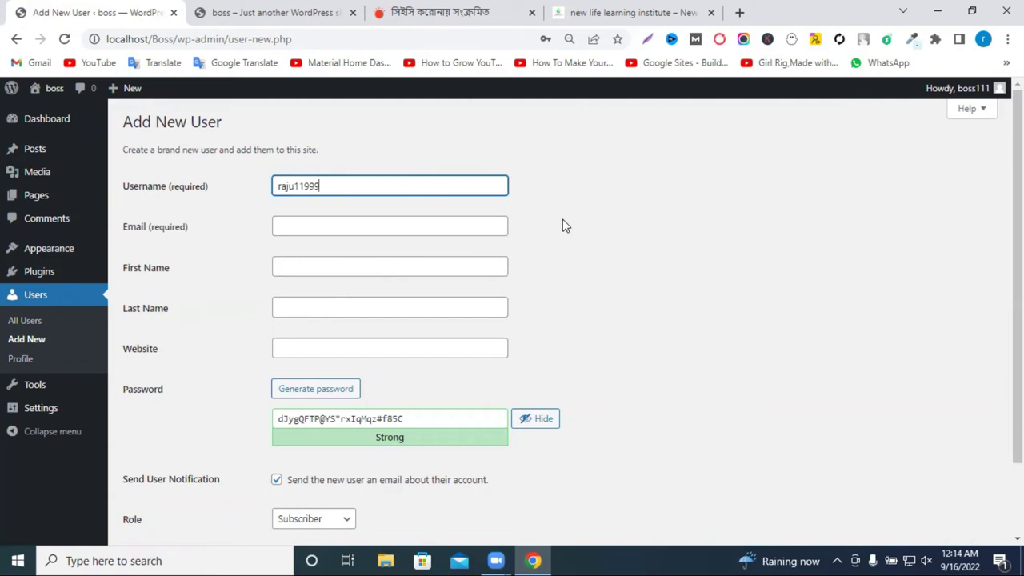
key("BackSpace")
left_click(309, 228)
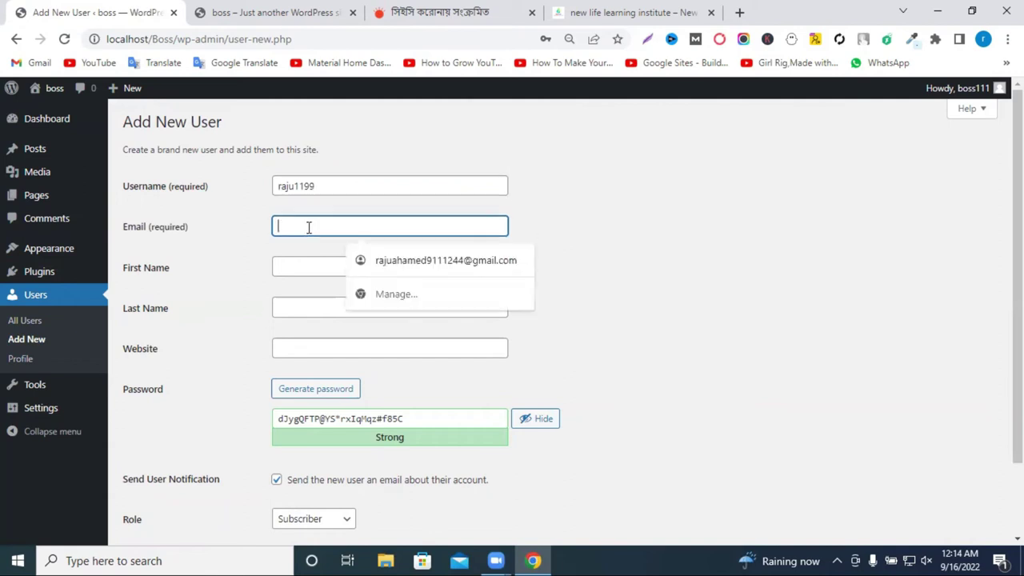
left_click(412, 268)
left_click(300, 269)
left_click(346, 303)
left_click(322, 308)
left_click(370, 341)
left_click(299, 348)
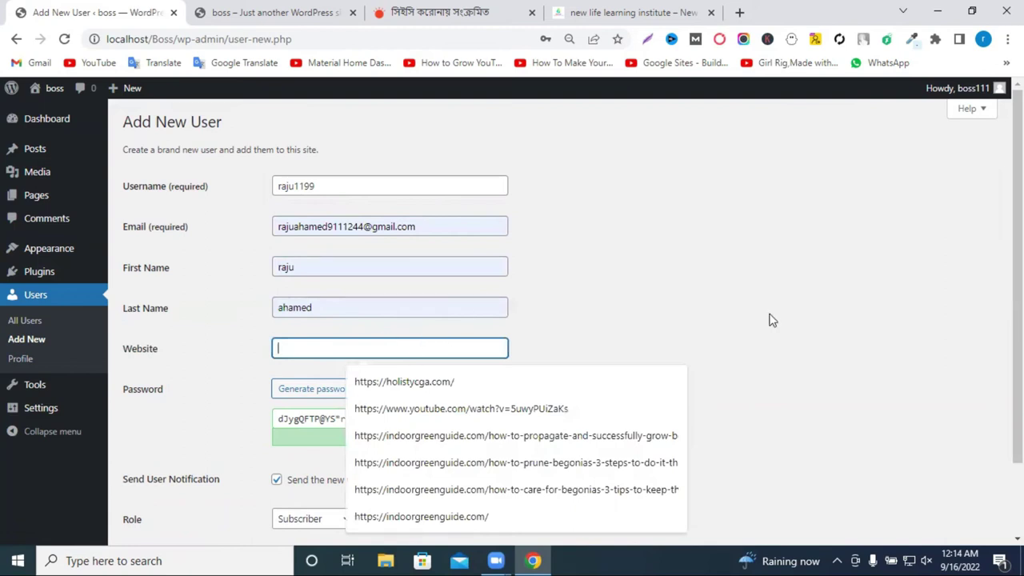
left_click(563, 346)
Replace the generated password with a custom strong password
scroll(563, 344, "down", 1)
triple_click(334, 344)
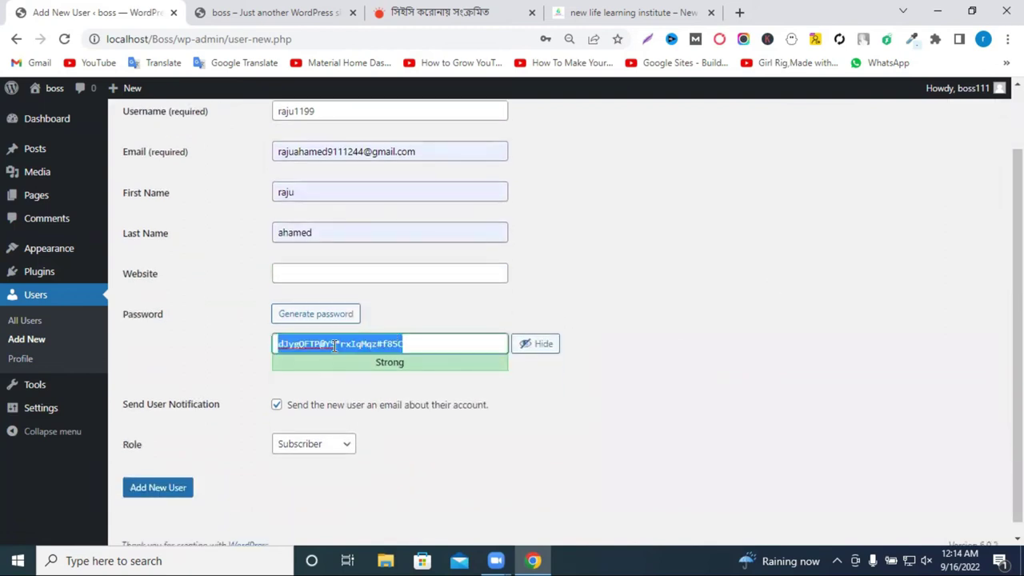
key("BackSpace")
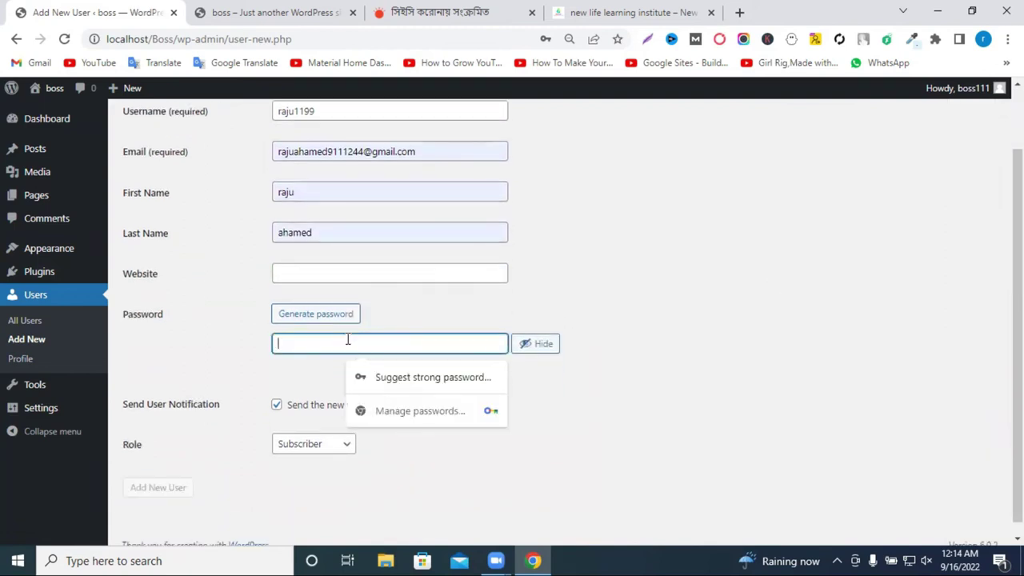
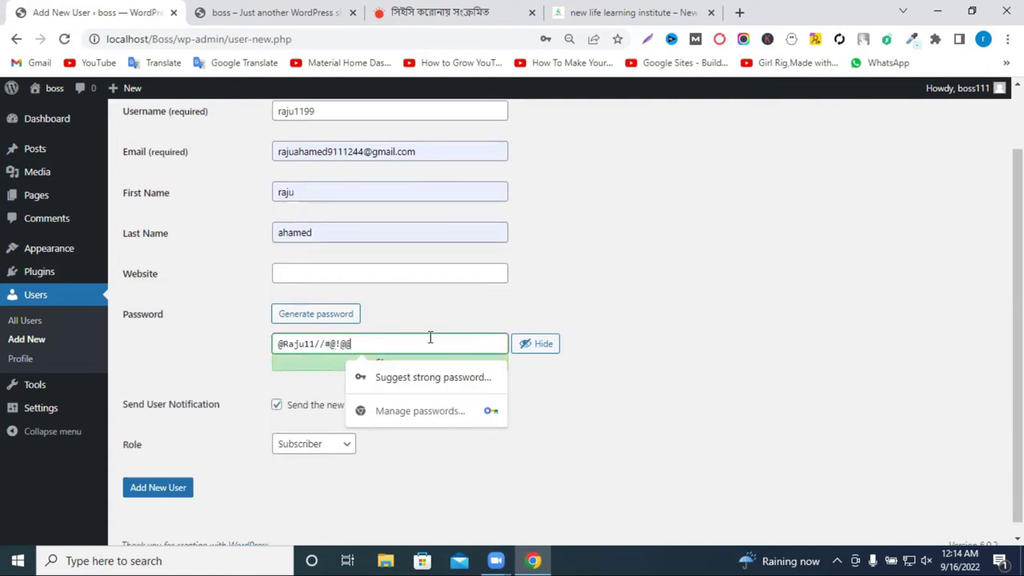
triple_click(379, 339)
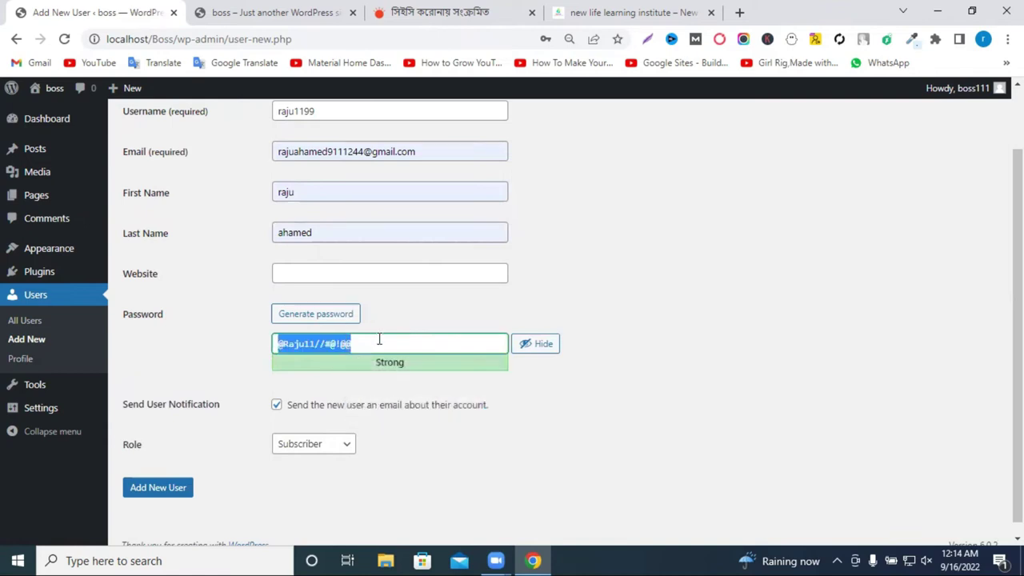
right_click(379, 346)
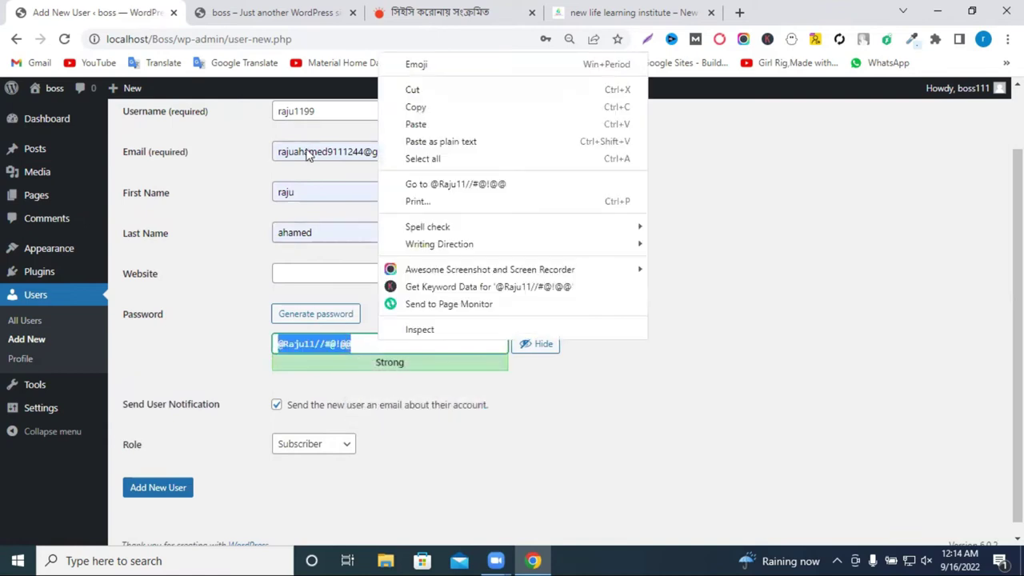
left_click(416, 105)
scroll(325, 192, "up", 1)
scroll(297, 344, "down", 2)
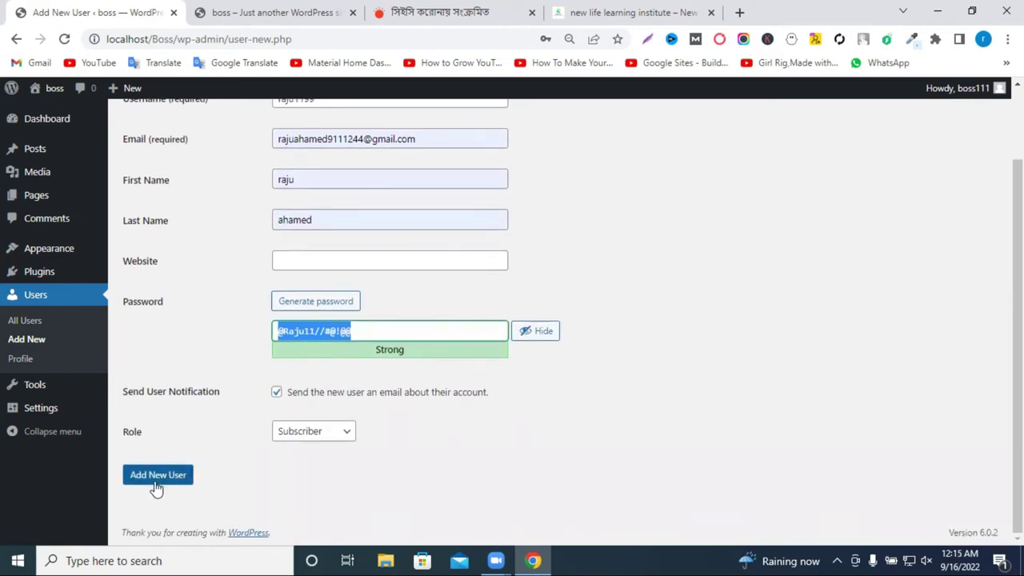
Set the role to Editor and submit, which fails because the email is already registered
left_click(312, 431)
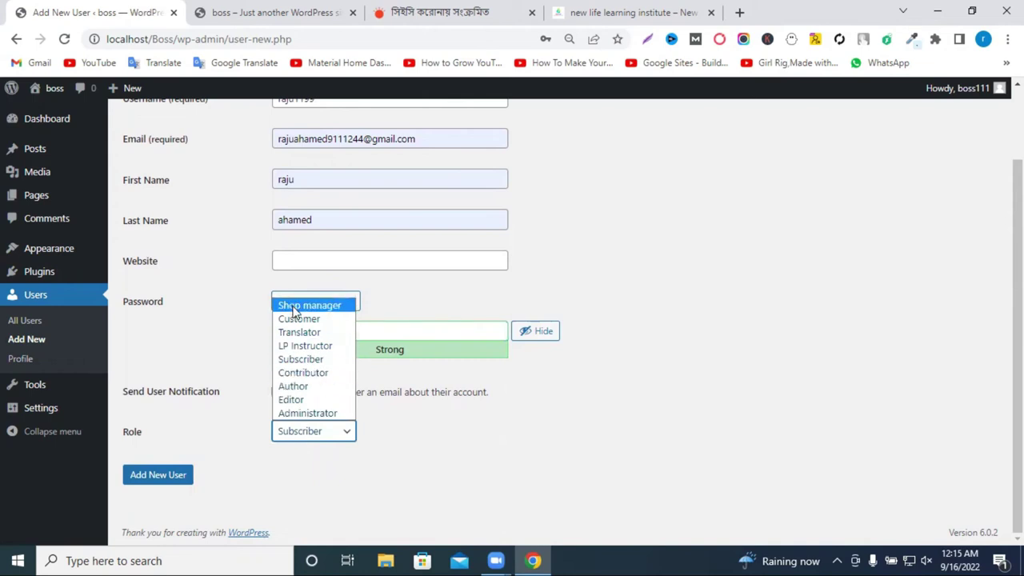
left_click(285, 402)
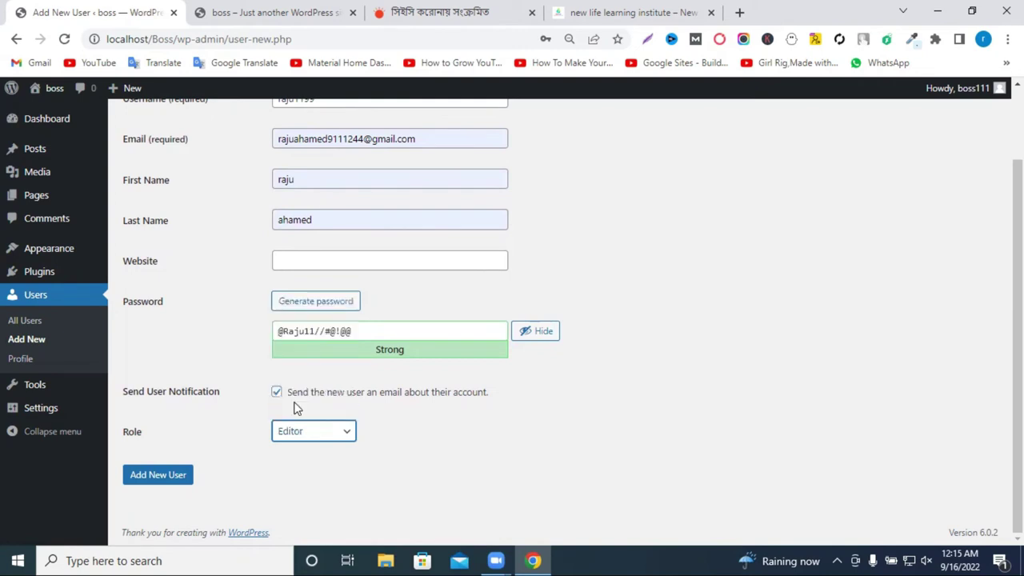
left_click(168, 480)
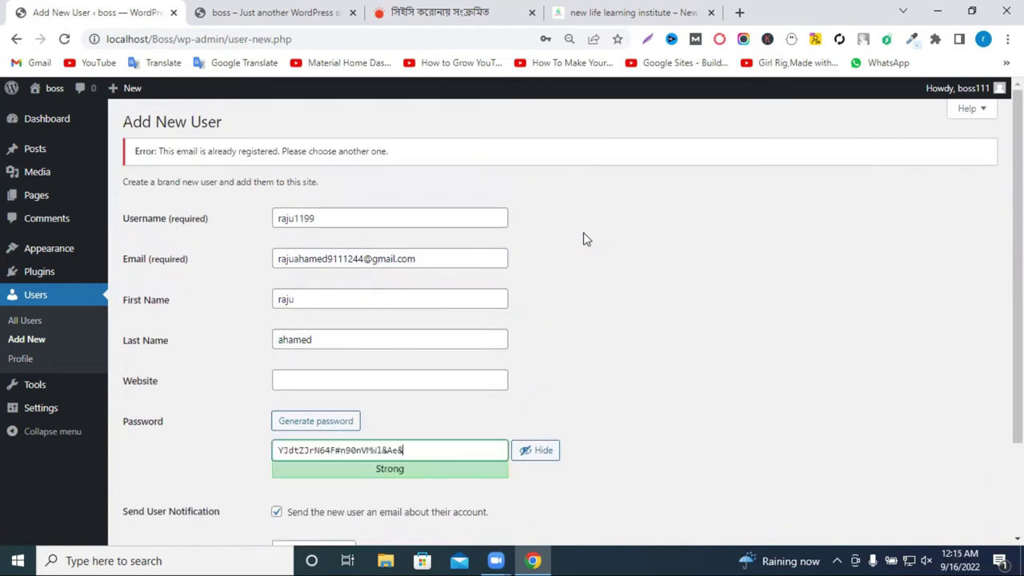
scroll(656, 425, "down", 2)
scroll(654, 424, "up", 2)
scroll(521, 352, "down", 2)
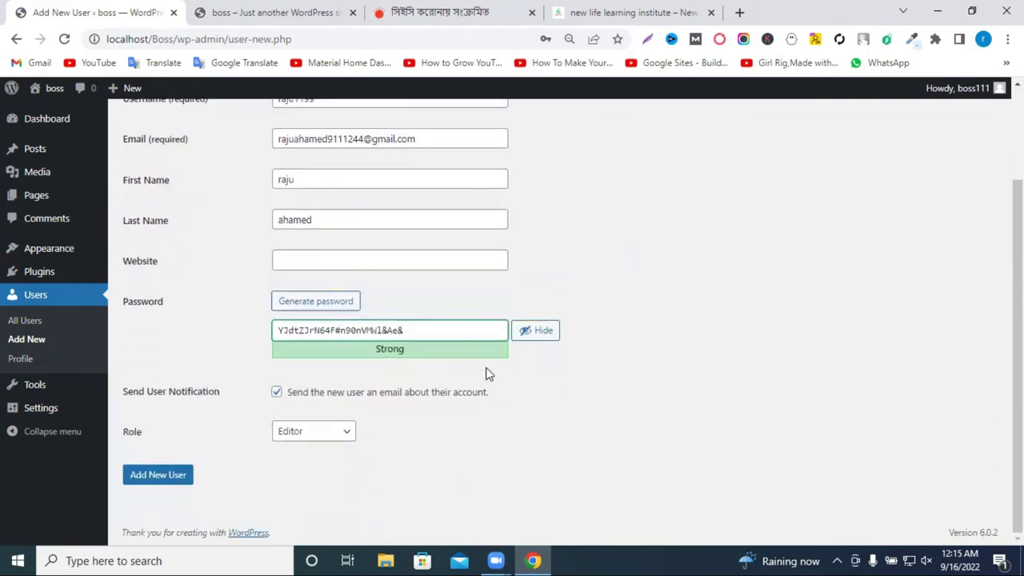
scroll(486, 371, "up", 2)
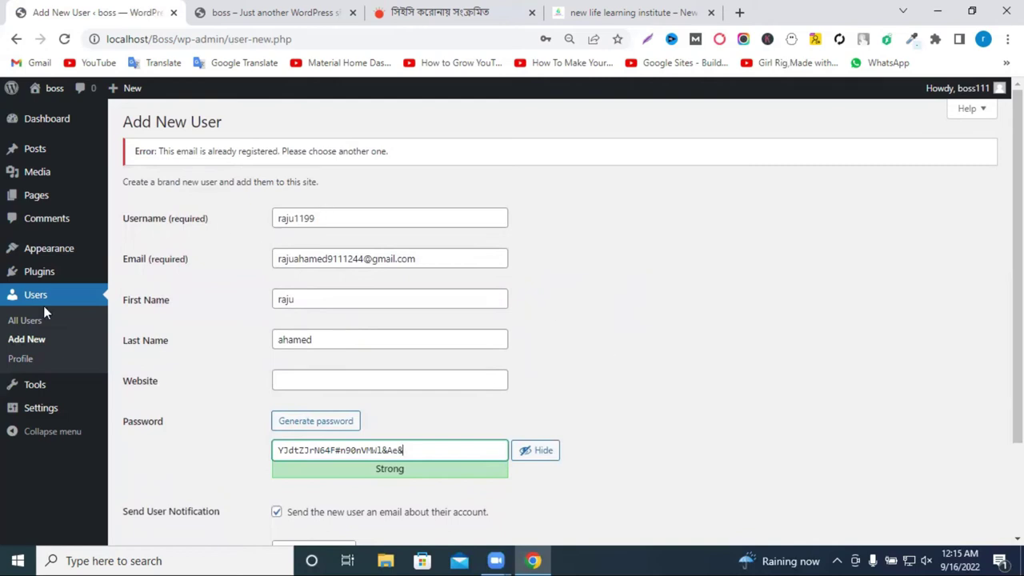
left_click(33, 388)
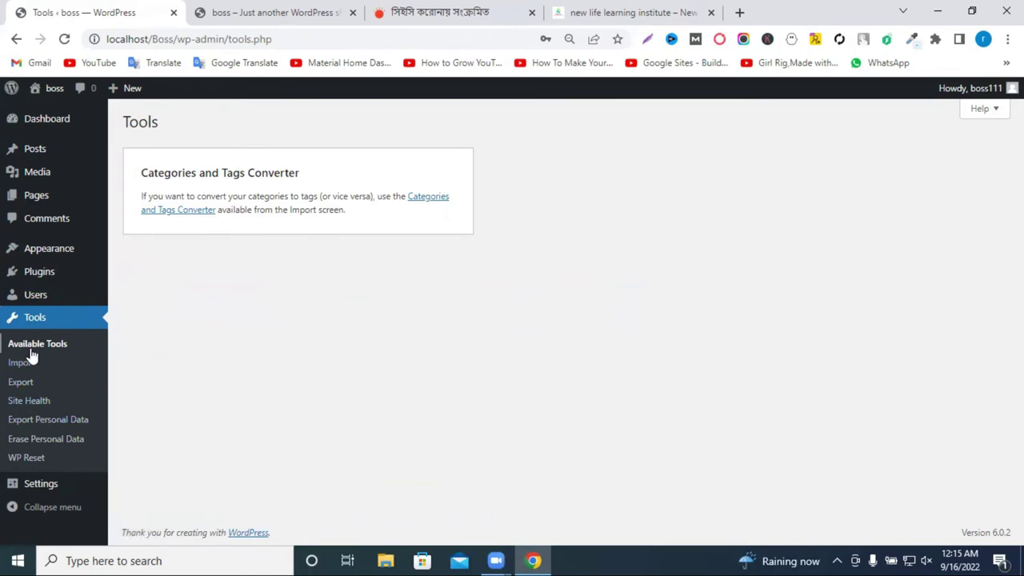
Open Tools > Import to see the Blogger, RSS, Tumblr and WordPress importers
left_click(24, 364)
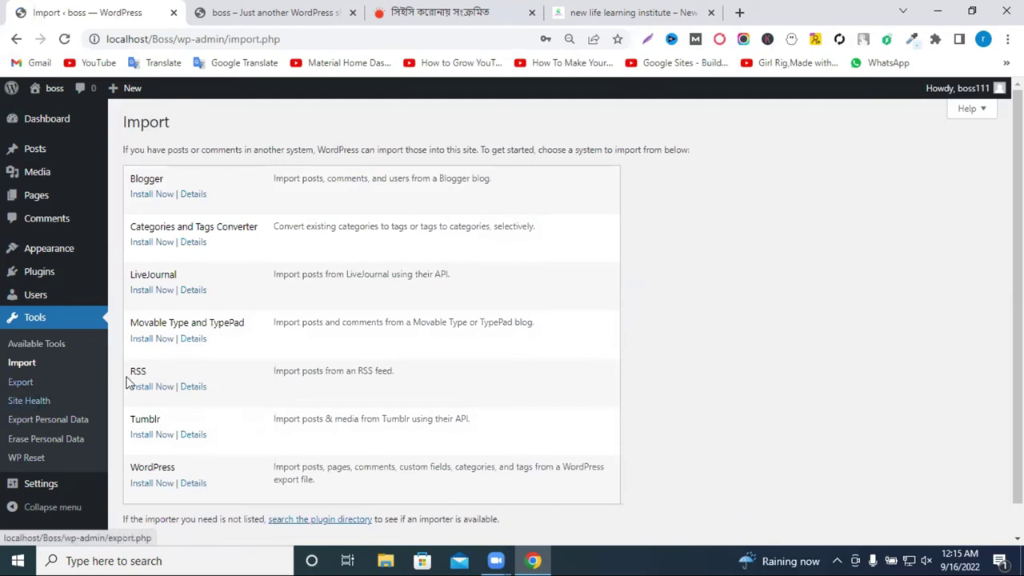
scroll(32, 400, "down", 1)
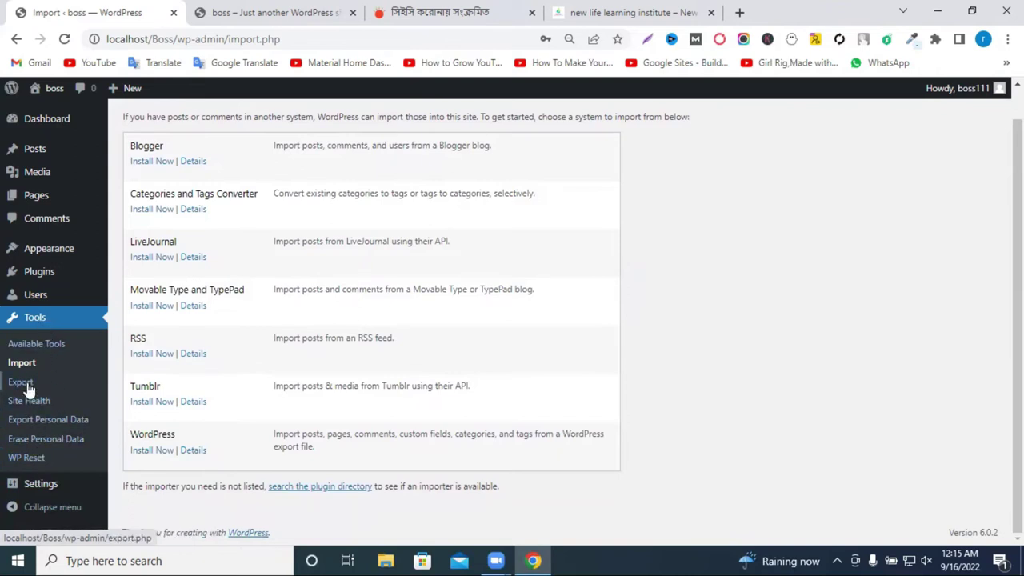
mouse_move(33, 487)
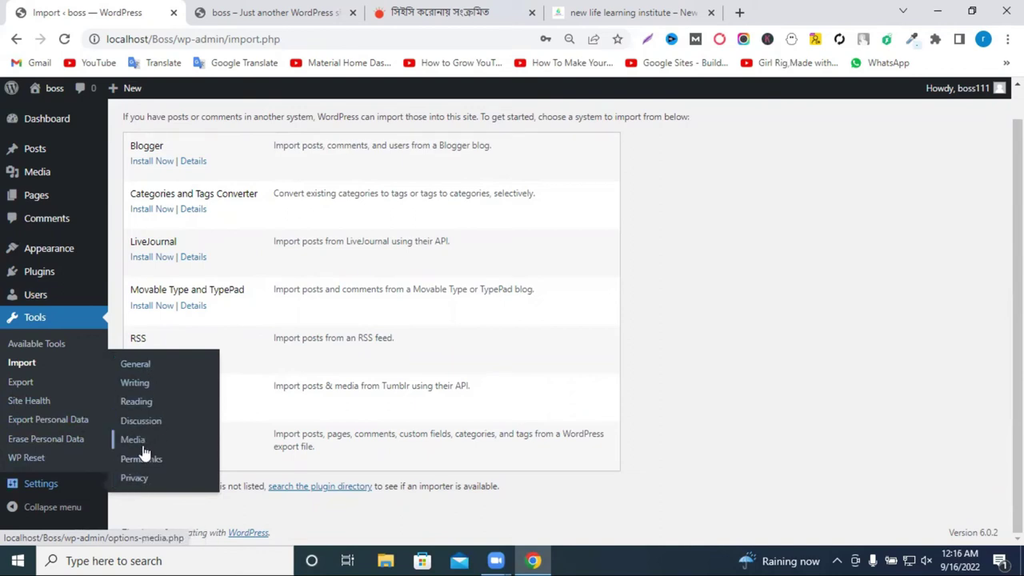
right_click(134, 365)
Open General Settings in a new tab and look over the tagline and WordPress Address fields
left_click(204, 382)
left_click(238, 6)
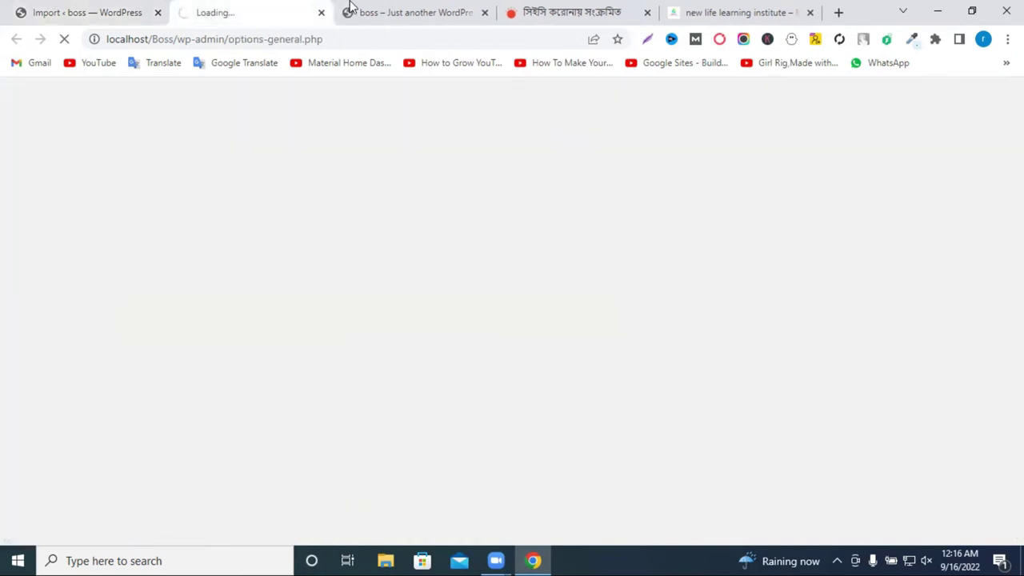
left_click(44, 6)
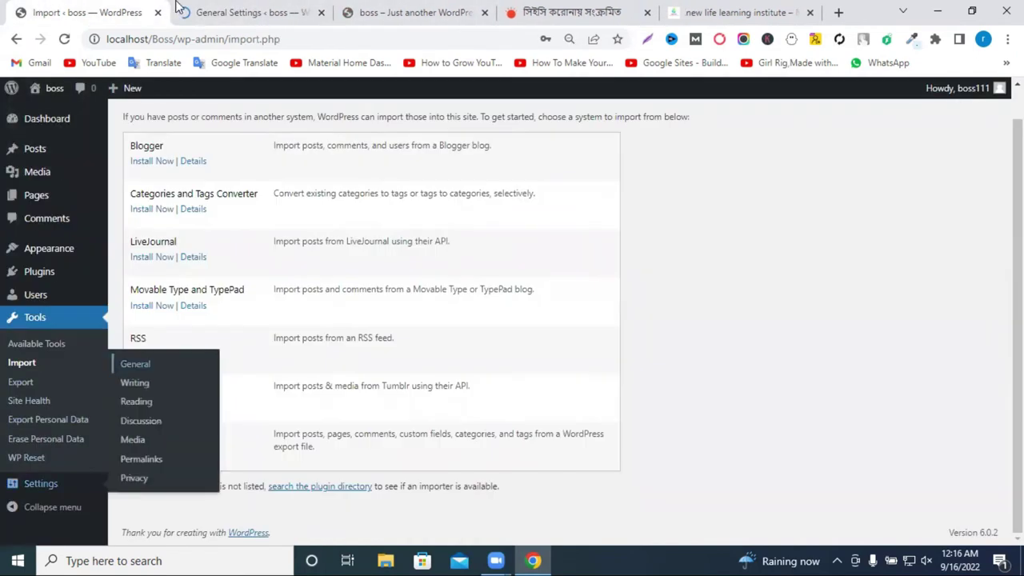
left_click(251, 13)
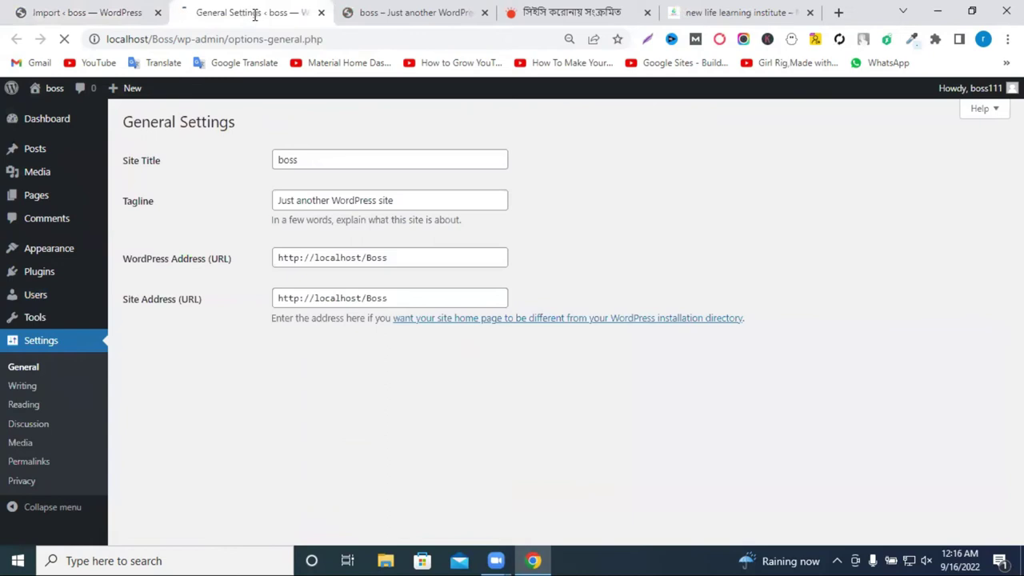
triple_click(333, 201)
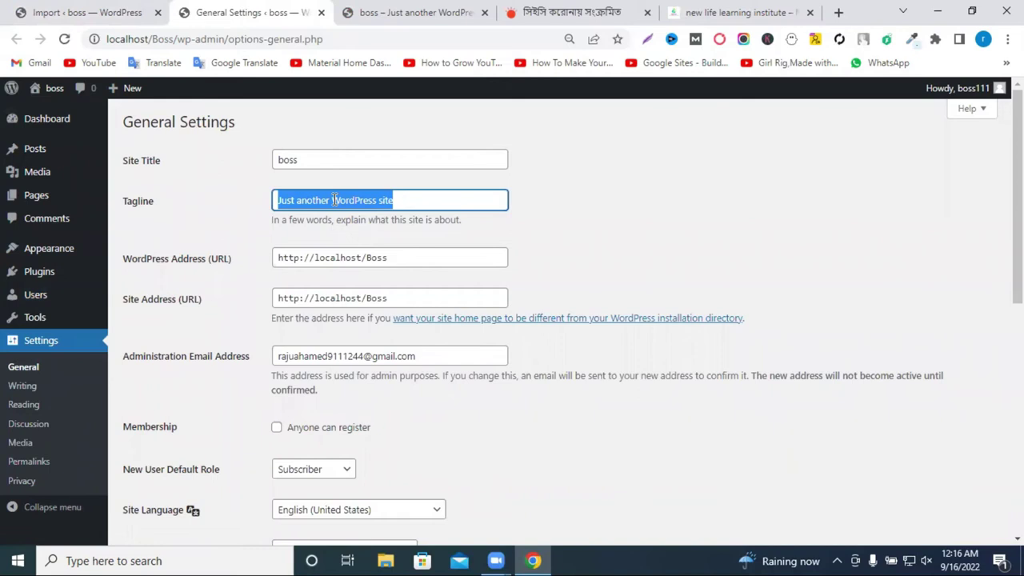
type("boss")
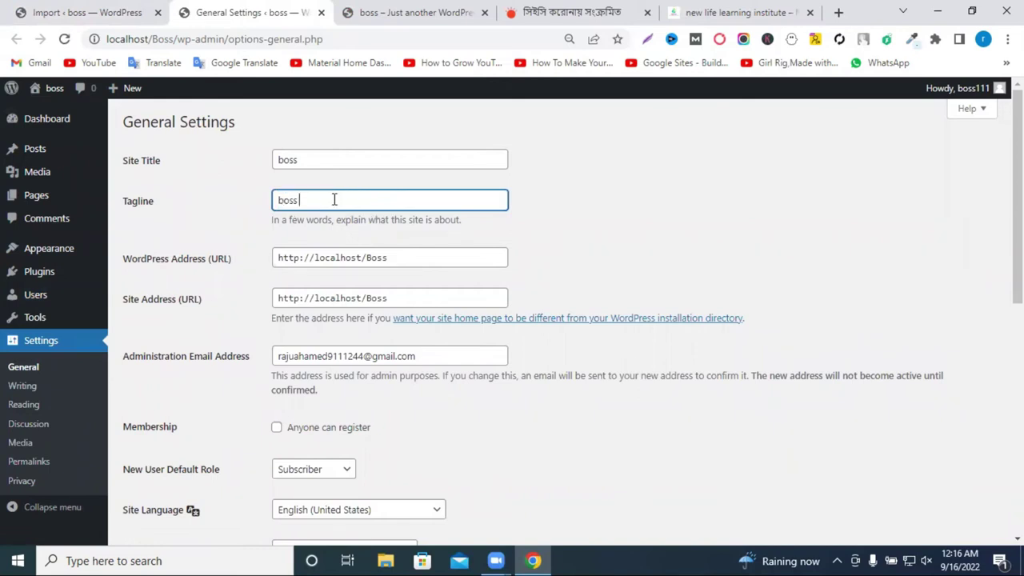
triple_click(412, 260)
left_click(236, 312)
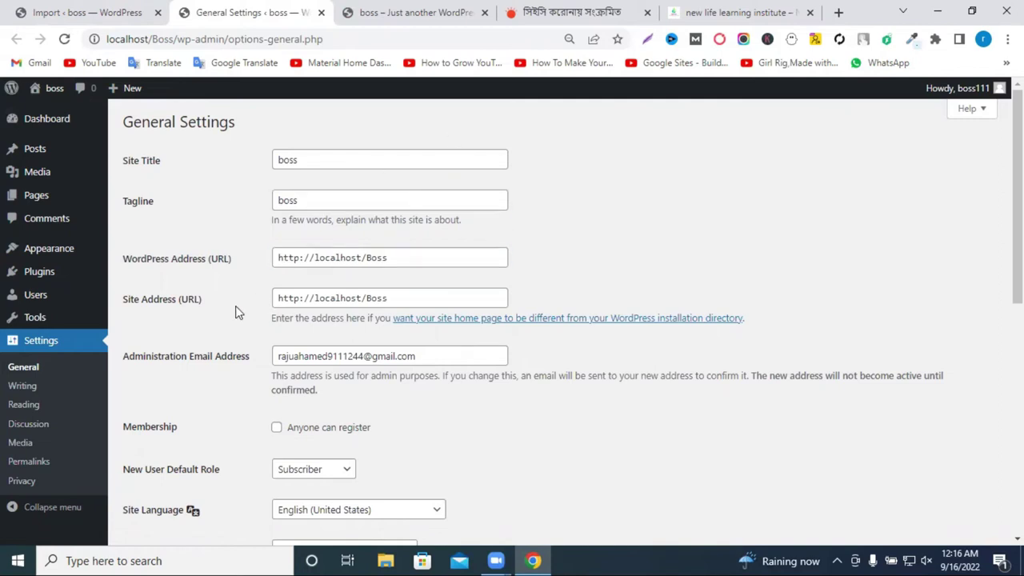
Review the admin email and default role, keeping Subscriber, then scroll to Week Starts On
scroll(427, 294, "down", 1)
triple_click(349, 279)
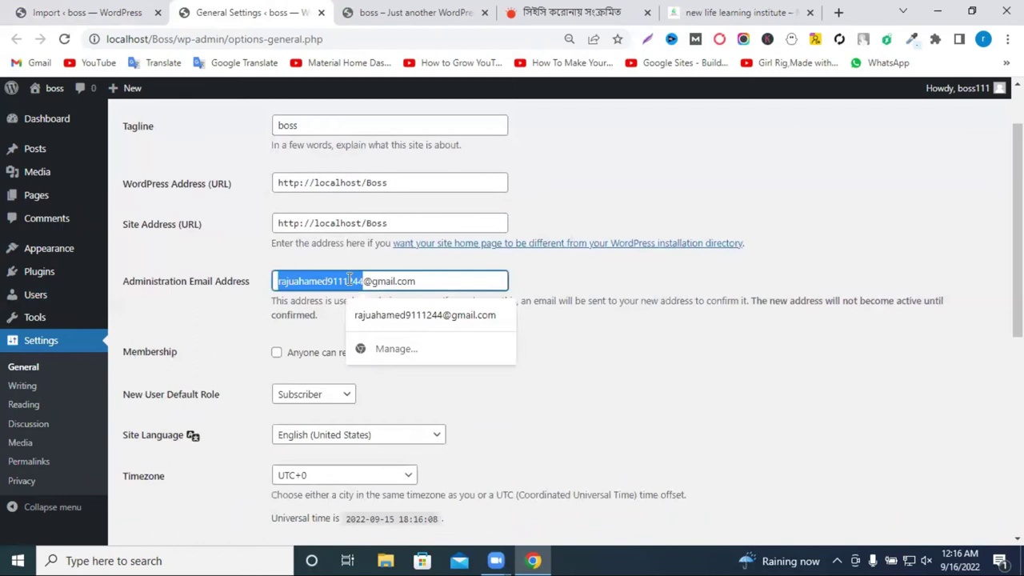
left_click(594, 377)
left_click(338, 402)
left_click(412, 411)
scroll(420, 416, "down", 2)
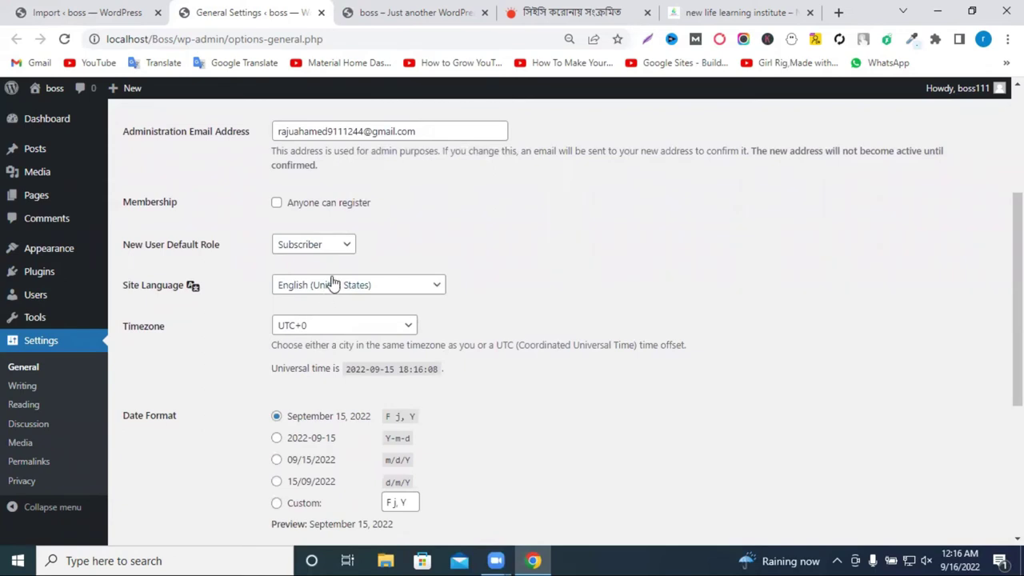
scroll(453, 315, "down", 2)
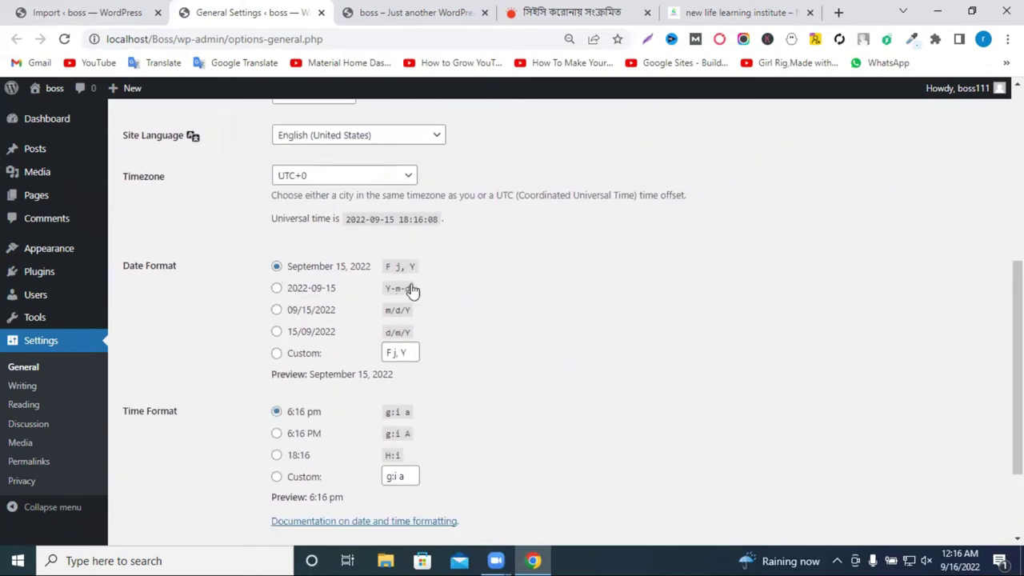
scroll(583, 280, "down", 3)
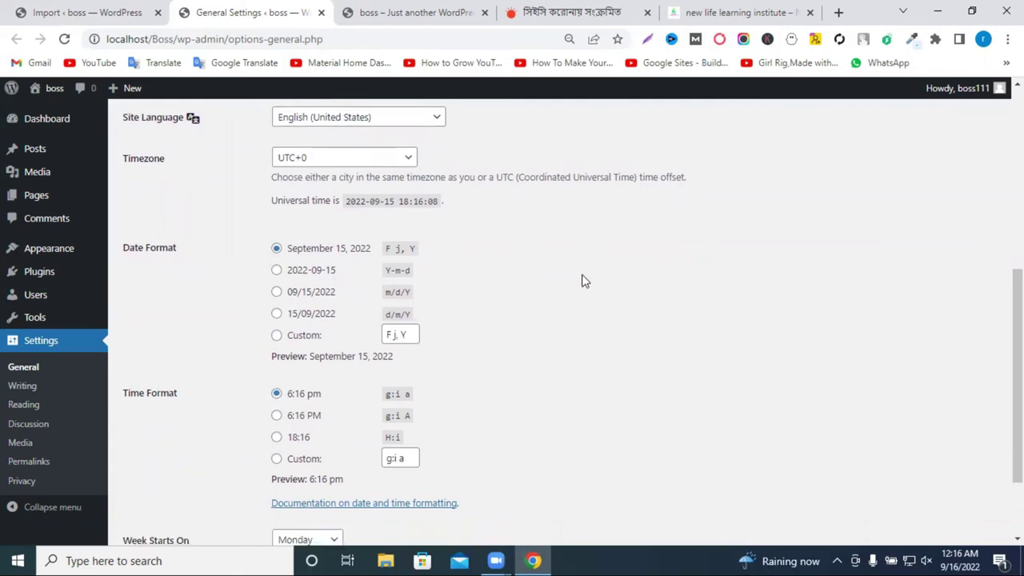
left_click(11, 388)
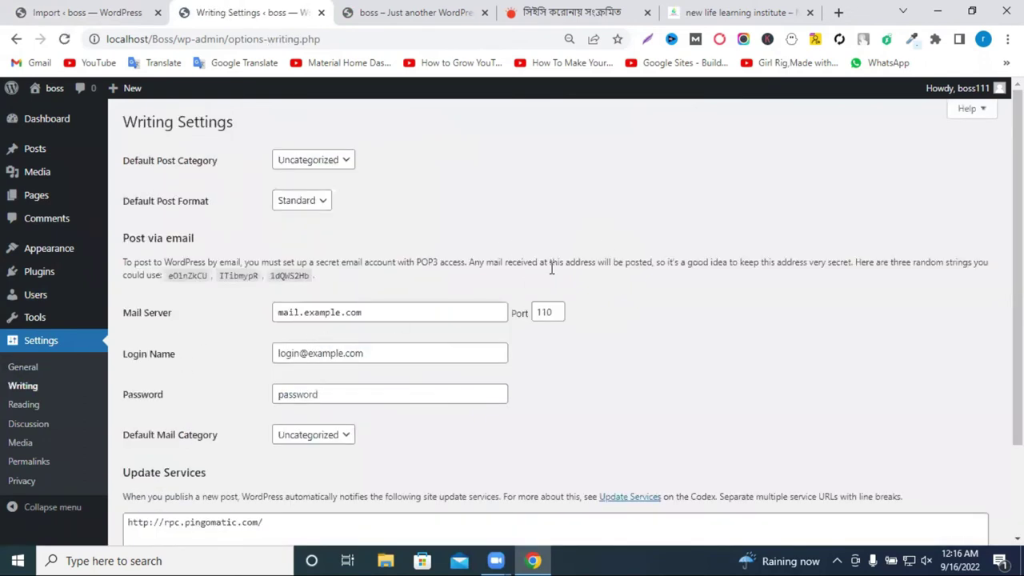
Check Default Post Category (Uncategorized) and Post Format (Standard) choices without changing them, then open Reading settings
left_click(321, 163)
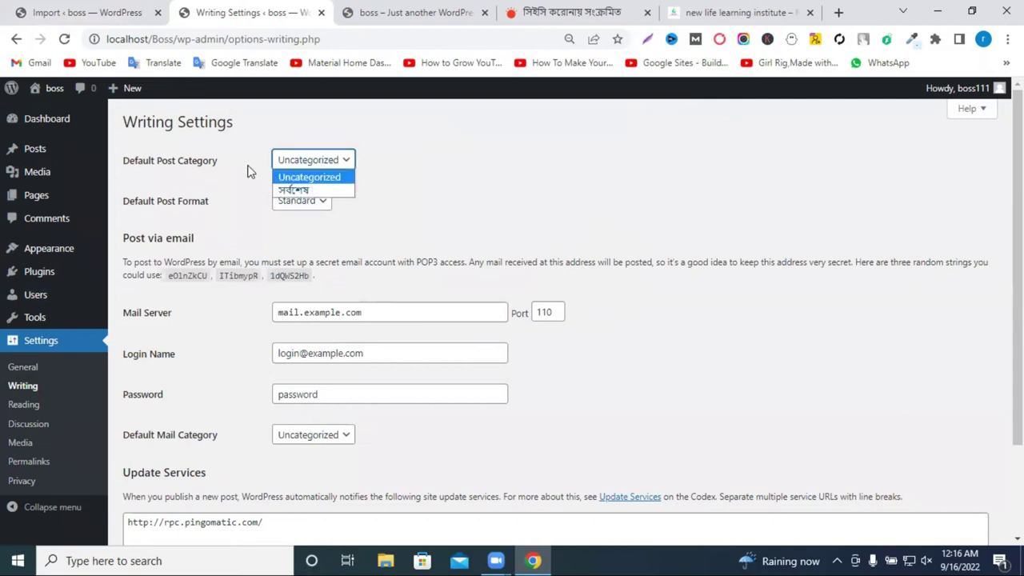
left_click(524, 181)
left_click(296, 207)
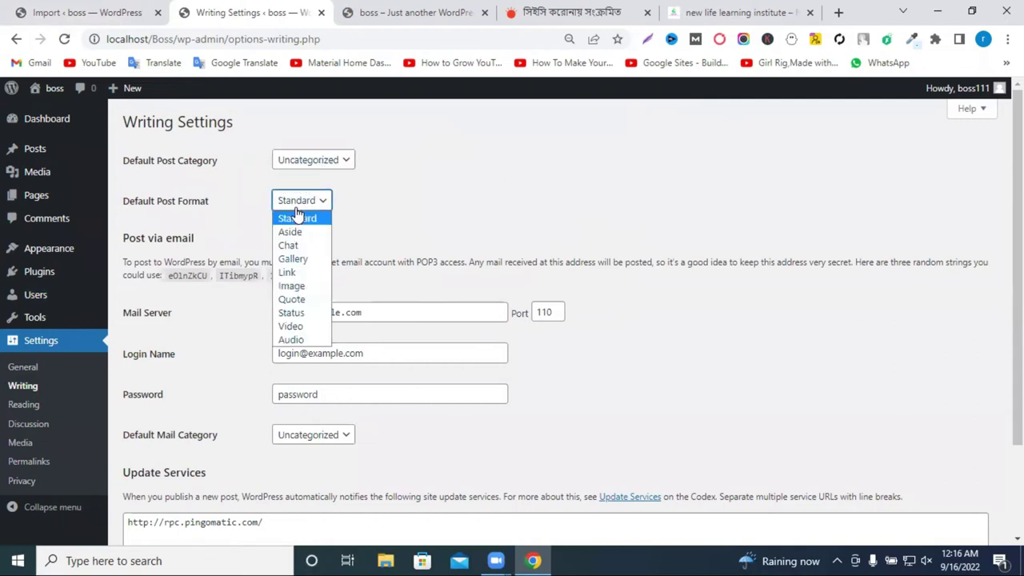
left_click(532, 198)
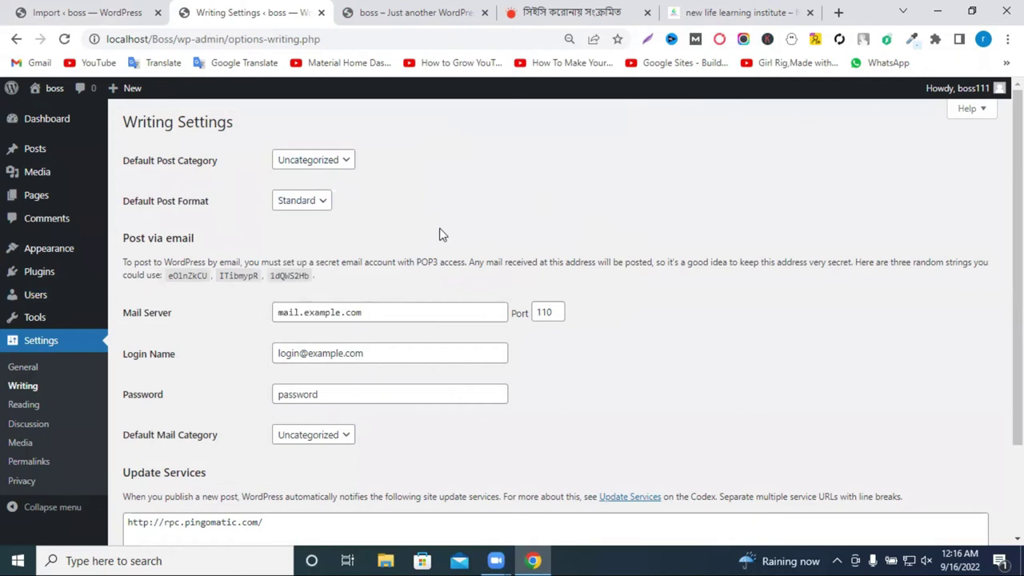
scroll(440, 233, "down", 2)
left_click(25, 408)
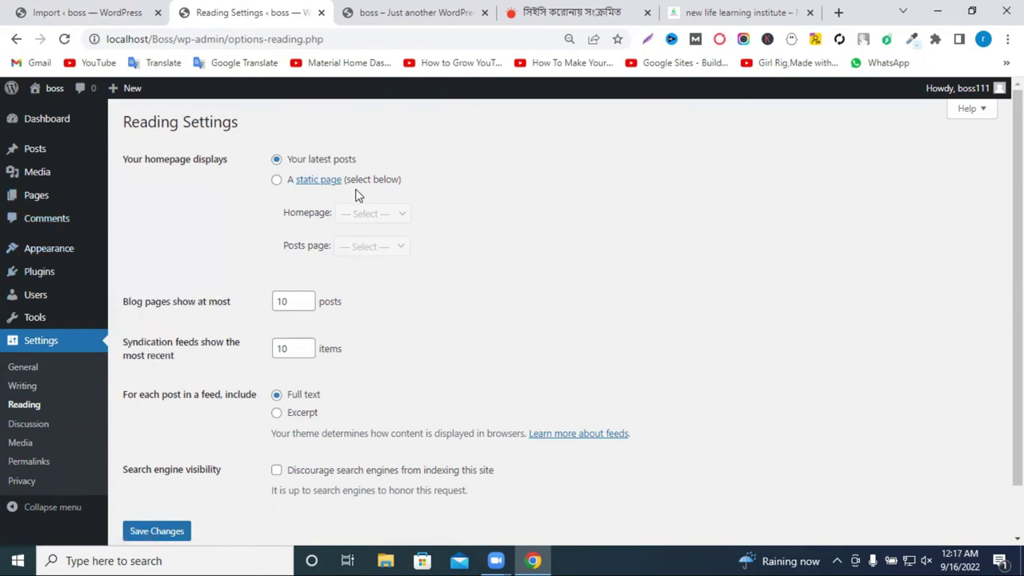
mouse_move(75, 208)
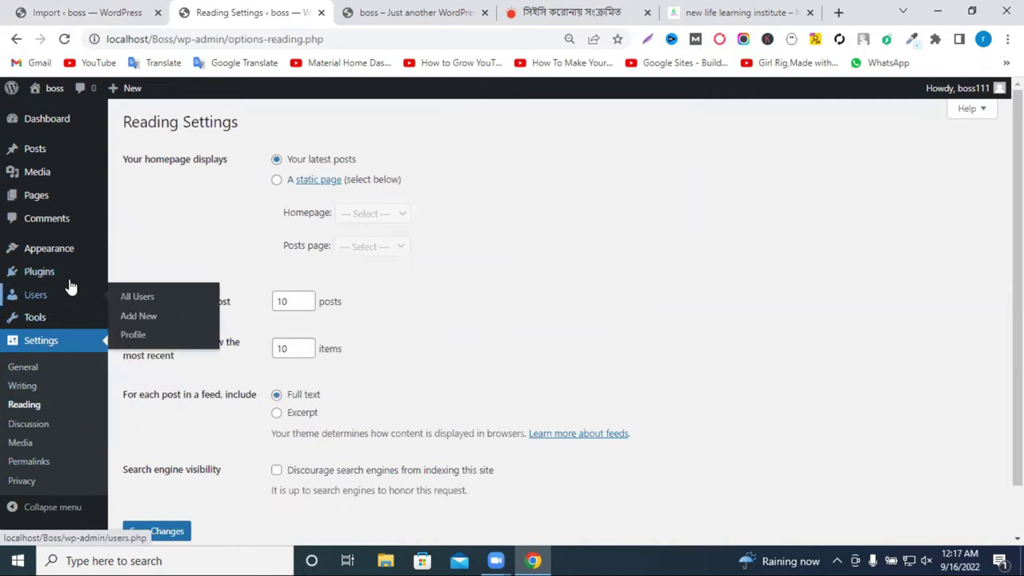
Go to Appearance > Themes, open Astra's details and launch its Astra Options page
mouse_move(77, 273)
mouse_move(70, 253)
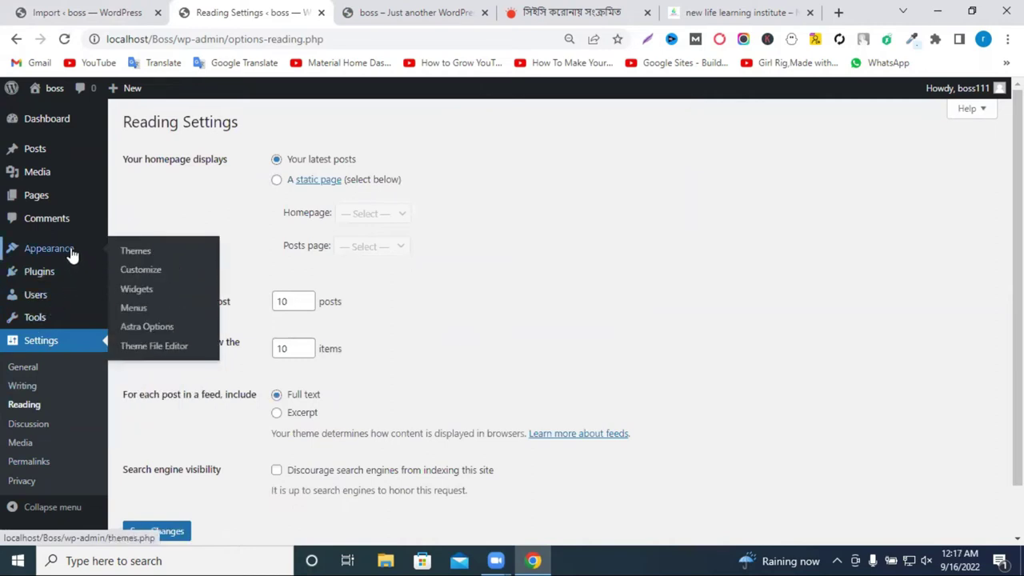
left_click(70, 253)
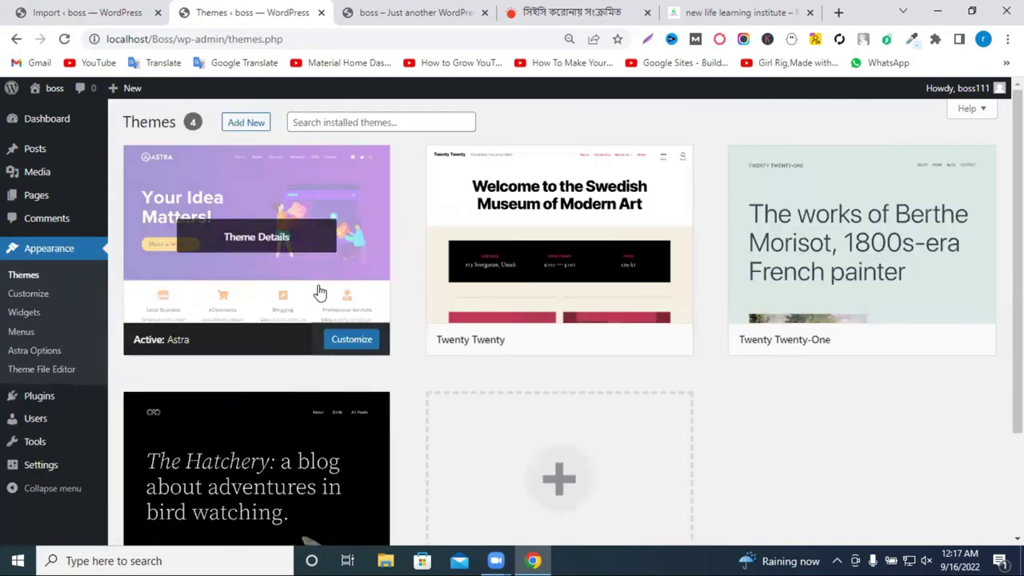
left_click(245, 285)
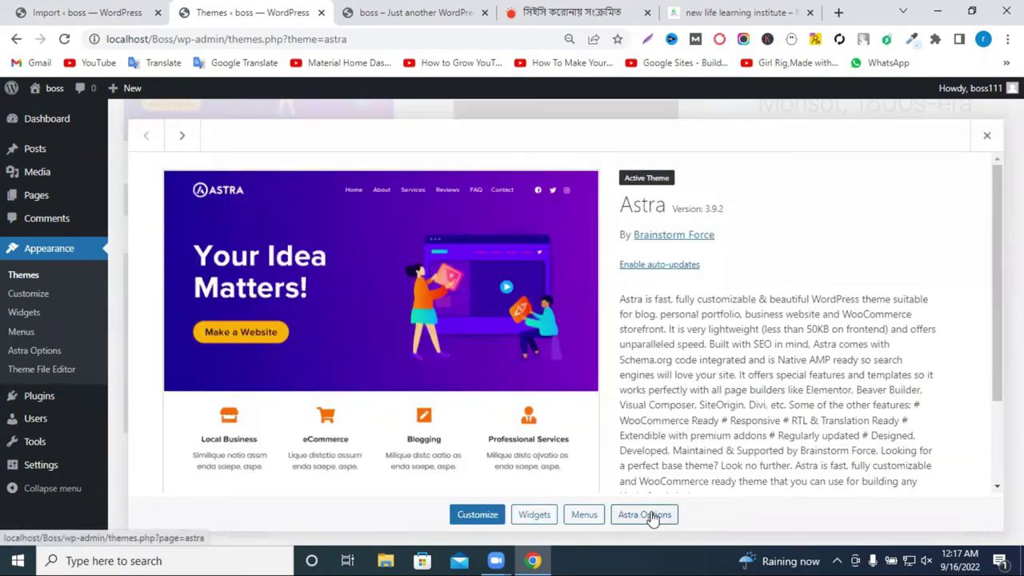
left_click(653, 519)
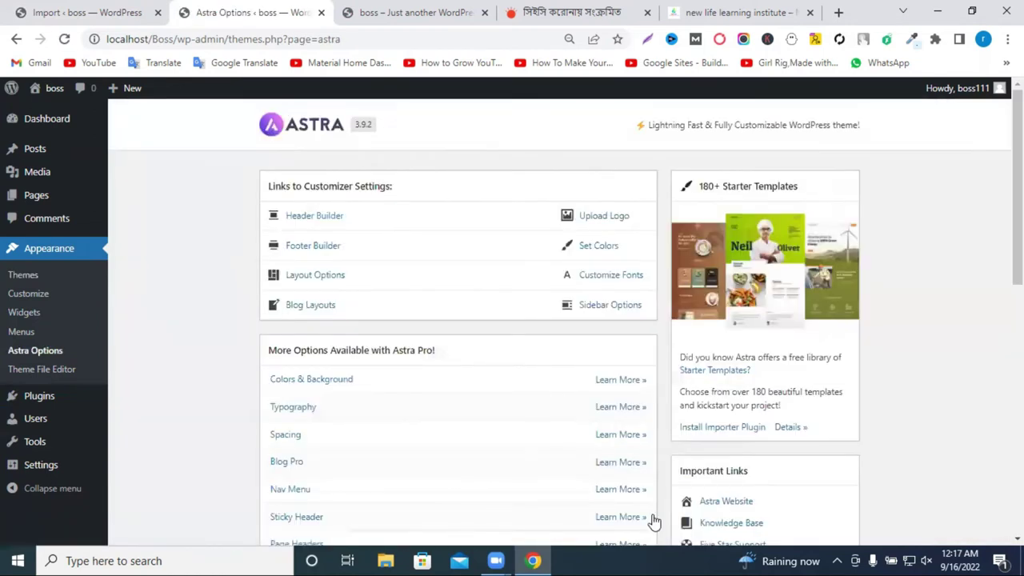
left_click(368, 10)
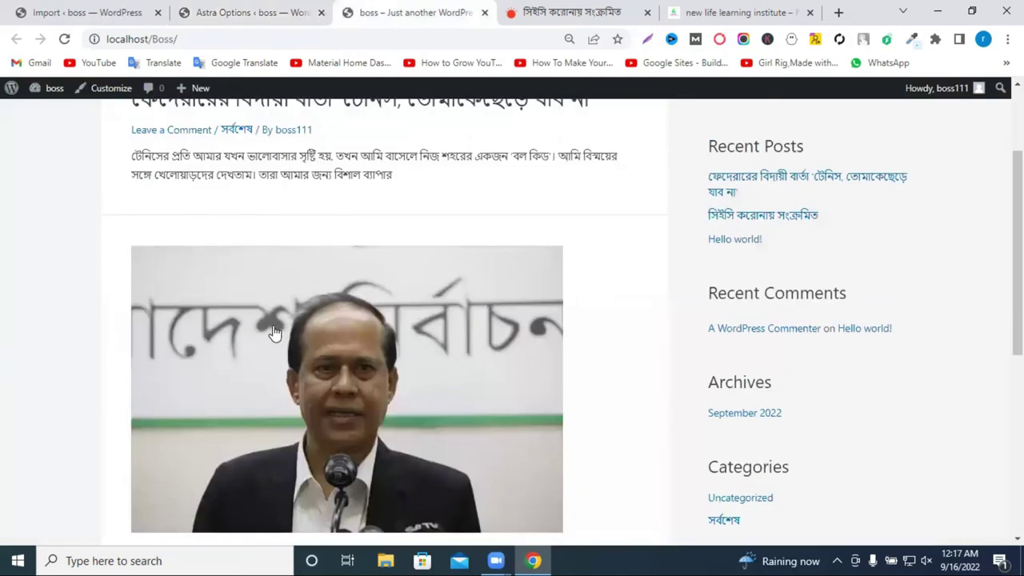
scroll(275, 336, "up", 2)
scroll(277, 342, "down", 6)
scroll(277, 344, "up", 2)
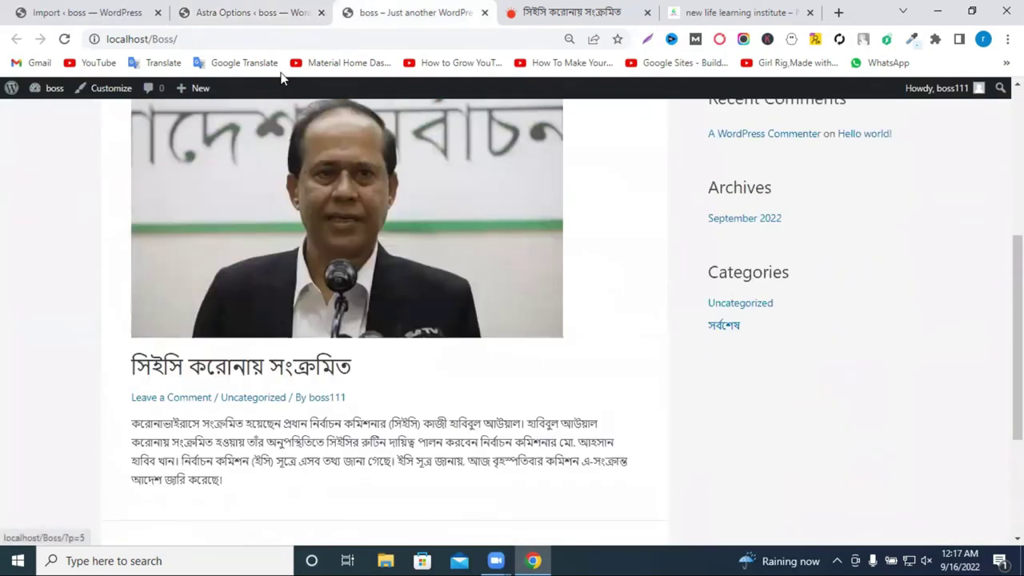
left_click(292, 11)
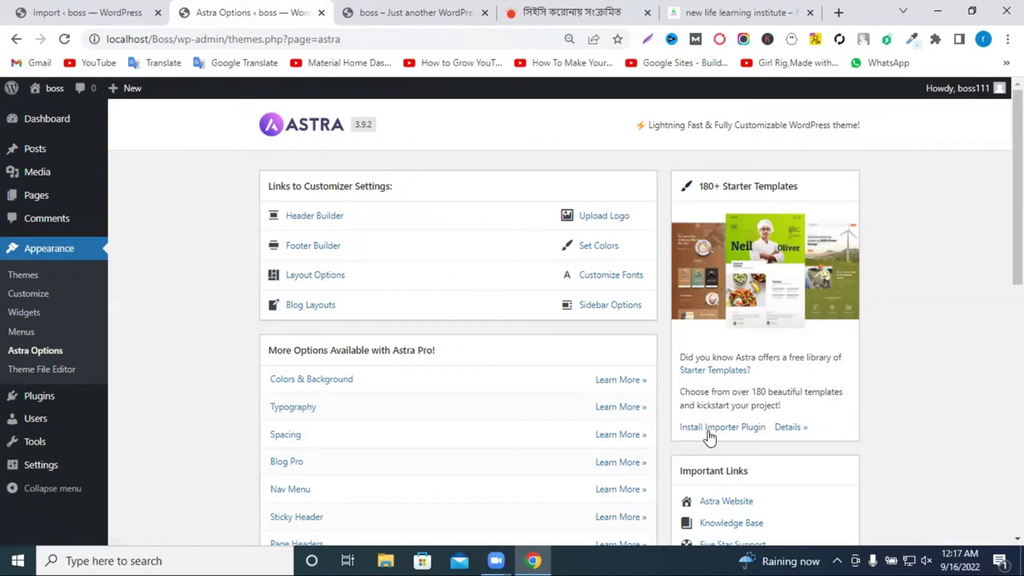
Install and activate the importer plugin from the 180+ Starter Templates box on Astra Options
left_click(709, 429)
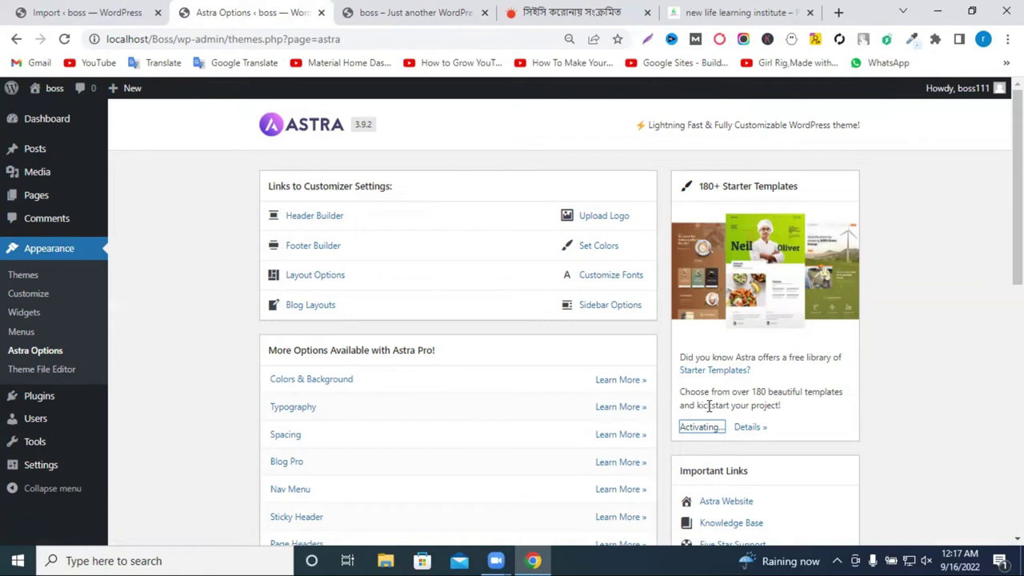
scroll(620, 251, "down", 8)
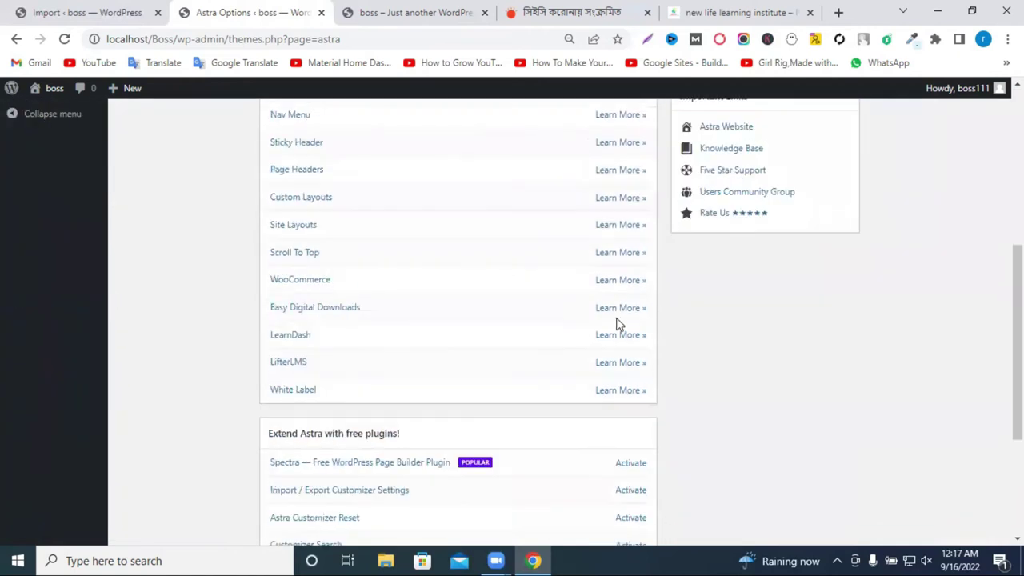
scroll(795, 342, "up", 10)
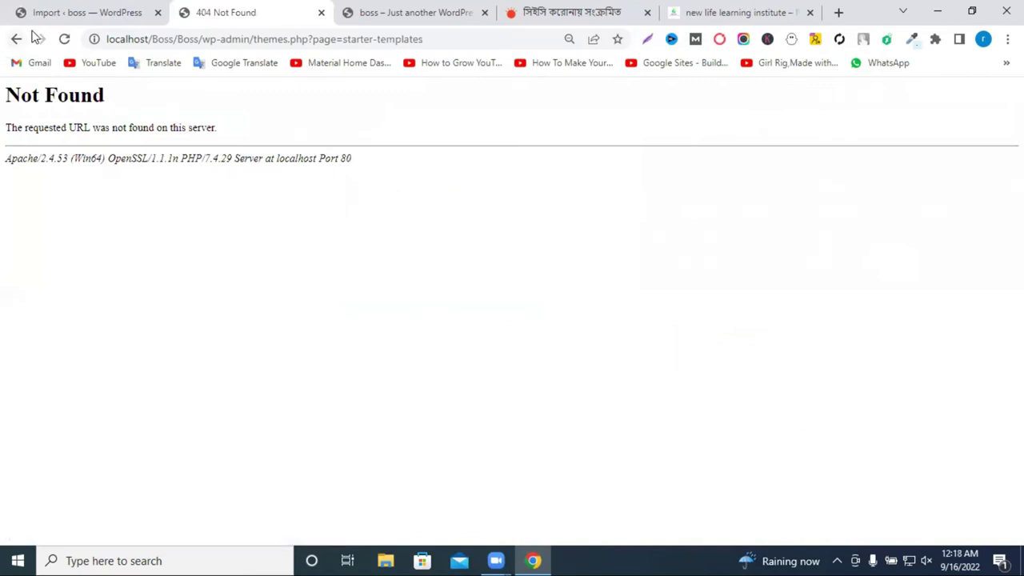
Close the 404 Not Found tab and reopen Astra Options via Appearance > Themes > Astra
left_click(66, 40)
key("ctrl+shift+Tab")
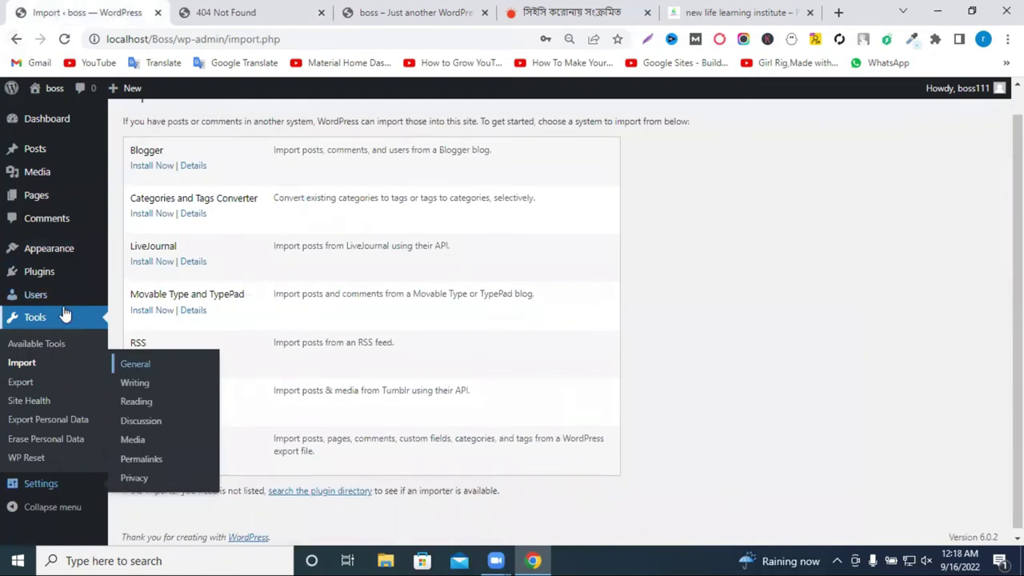
scroll(120, 224, "up", 1)
left_click(49, 248)
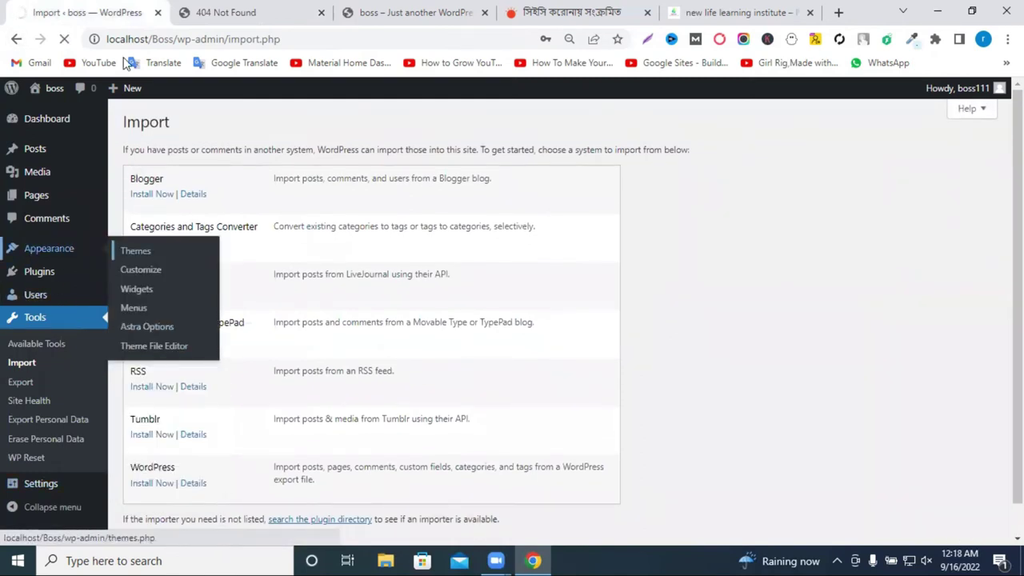
left_click(229, 10)
left_click(321, 12)
left_click(108, 6)
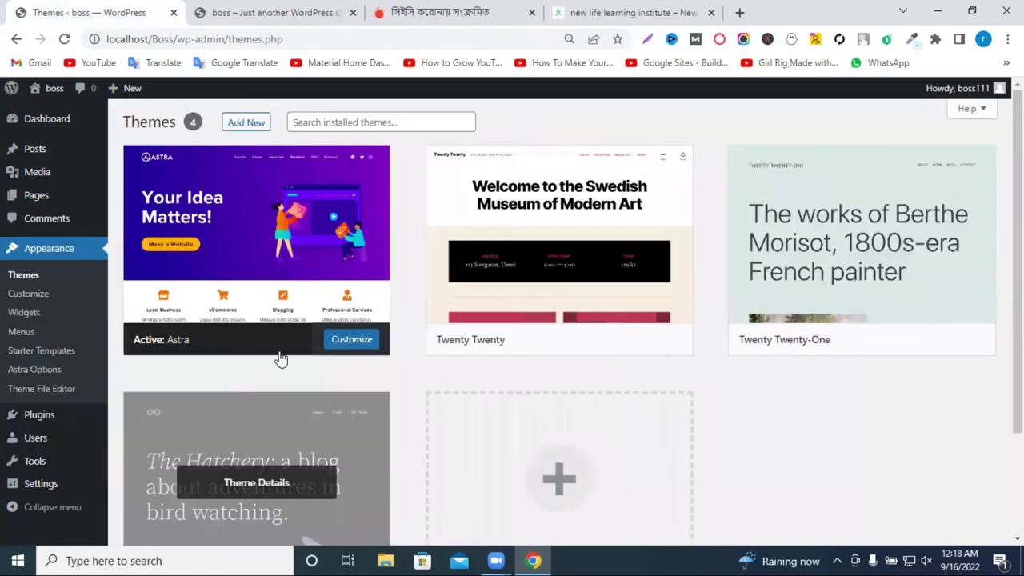
left_click(320, 286)
left_click(697, 516)
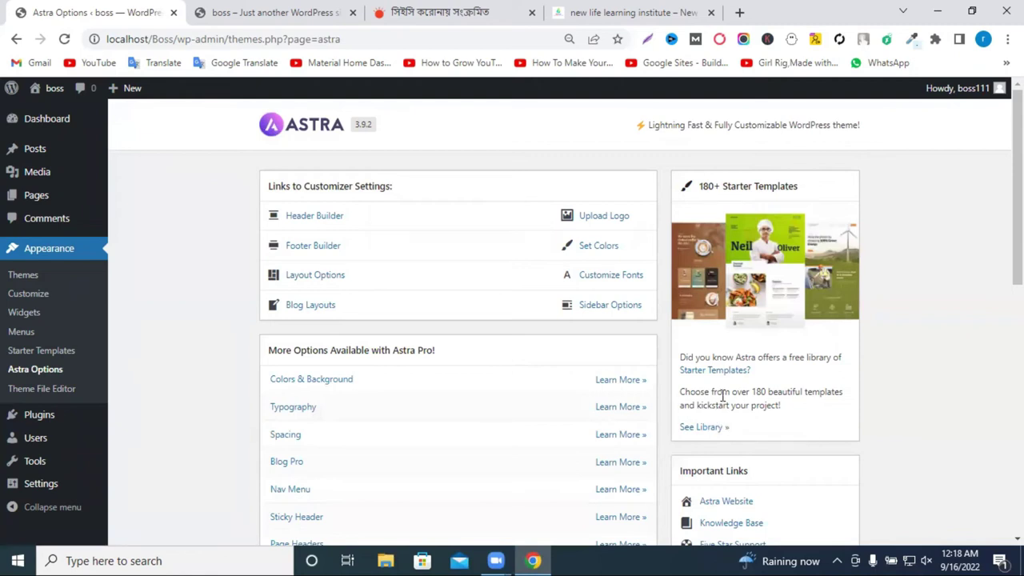
Open the Starter Templates library from Astra Options and scroll through the gallery
left_click(716, 373)
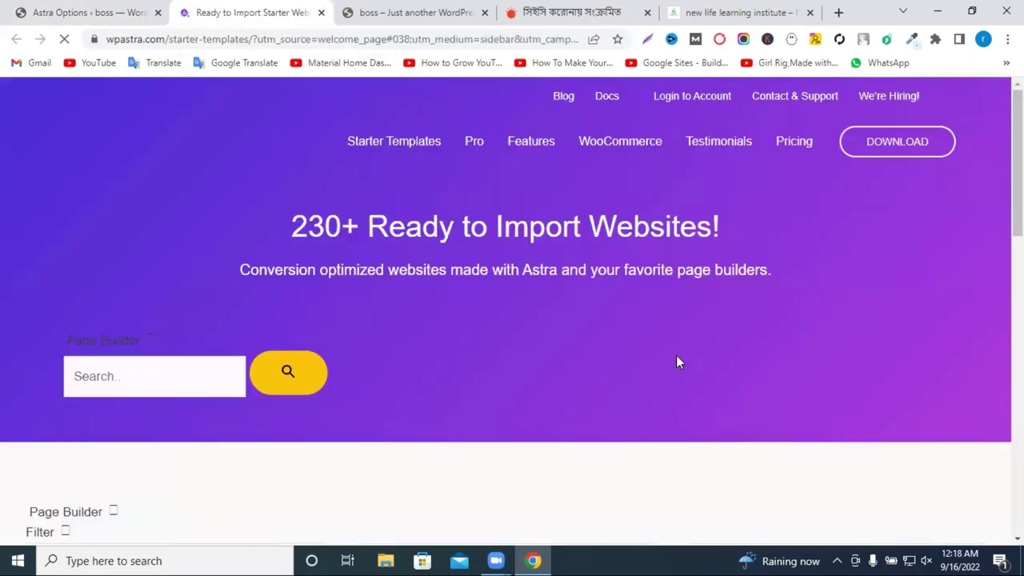
scroll(628, 356, "down", 4)
scroll(613, 361, "up", 3)
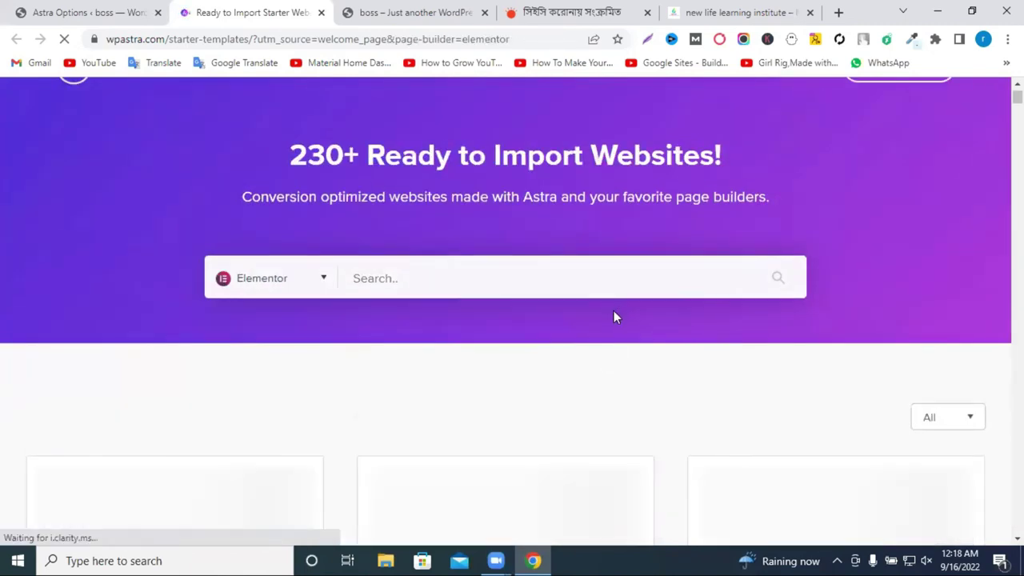
left_click(80, 8)
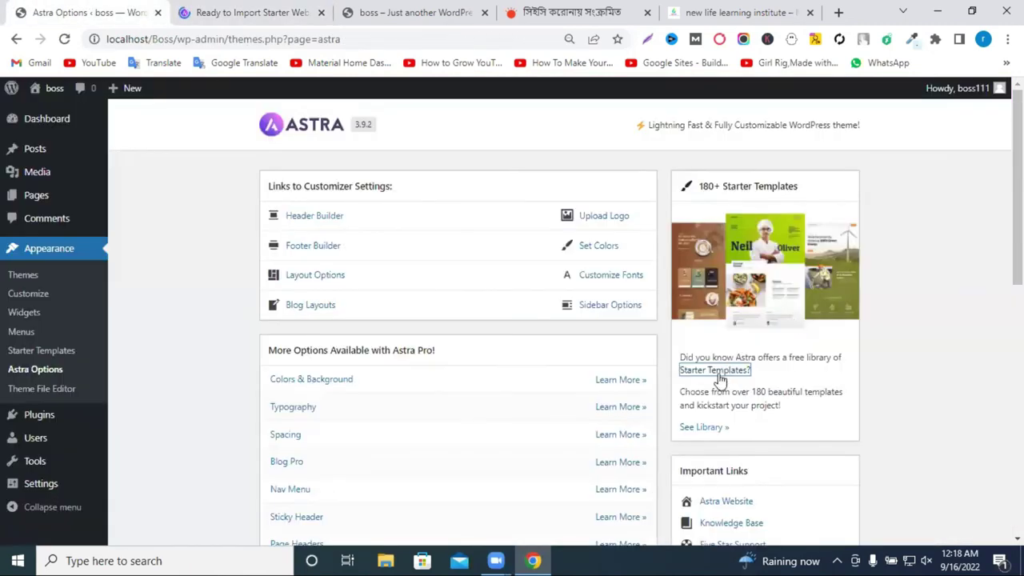
left_click(718, 374)
left_click(352, 11)
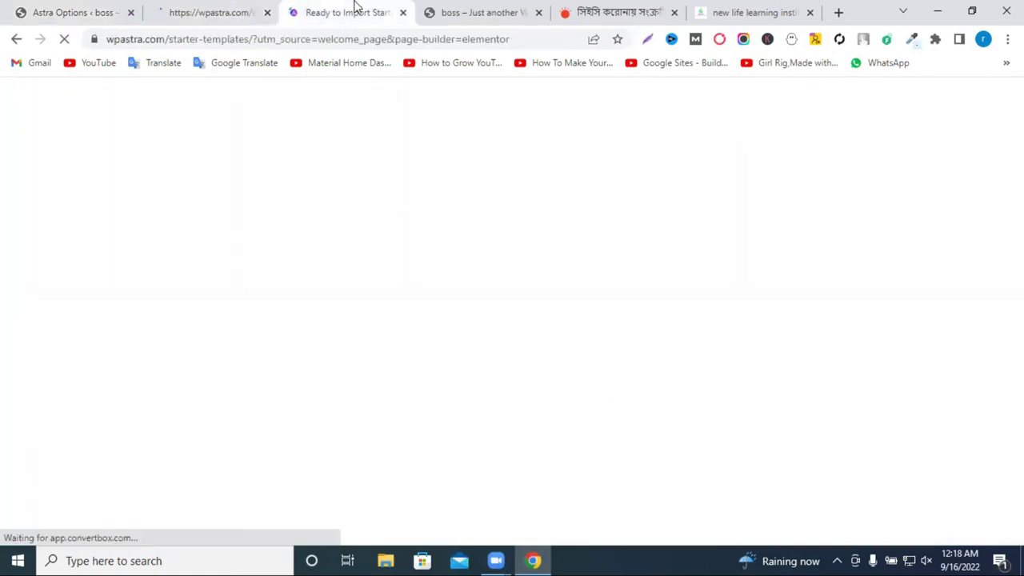
scroll(561, 367, "down", 2)
scroll(560, 370, "down", 5)
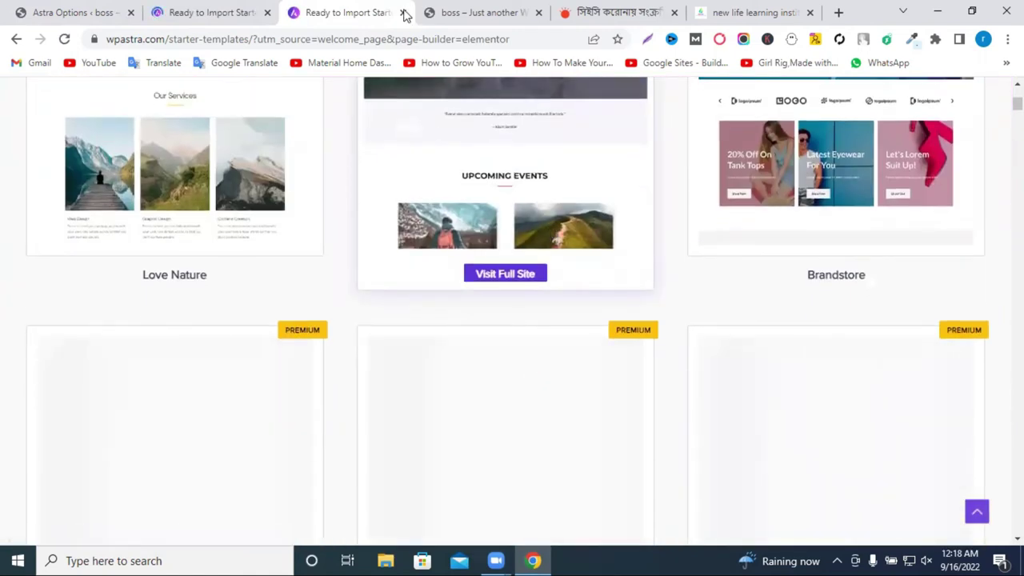
Close the duplicate gallery tab and dismiss the Google sign-in prompt
left_click(404, 12)
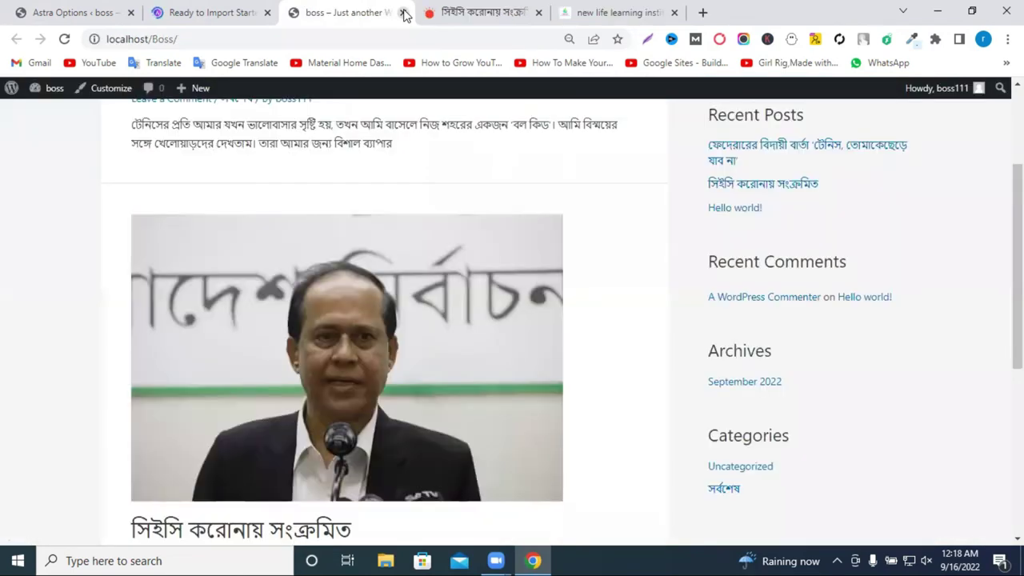
left_click(207, 13)
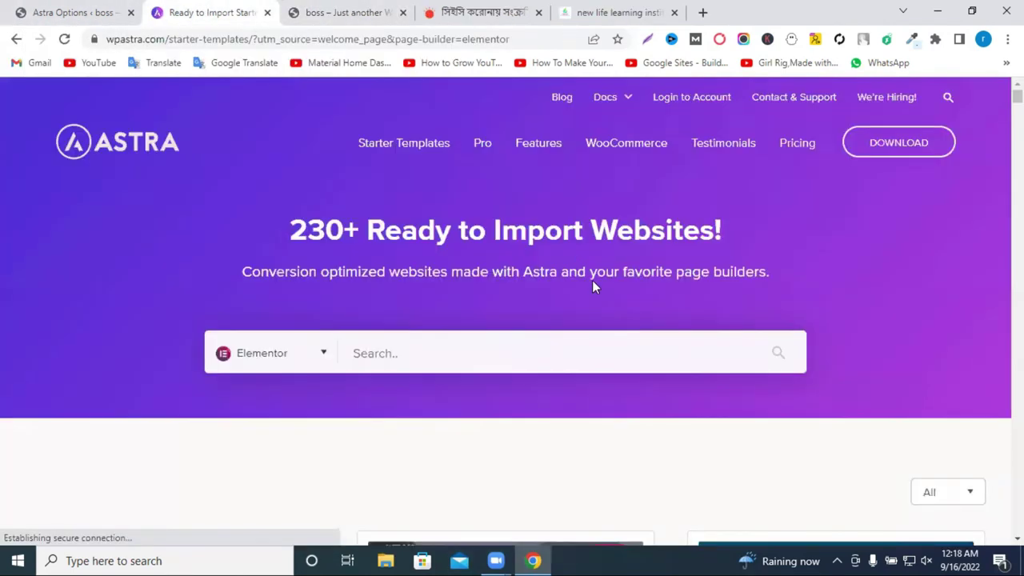
scroll(594, 288, "down", 5)
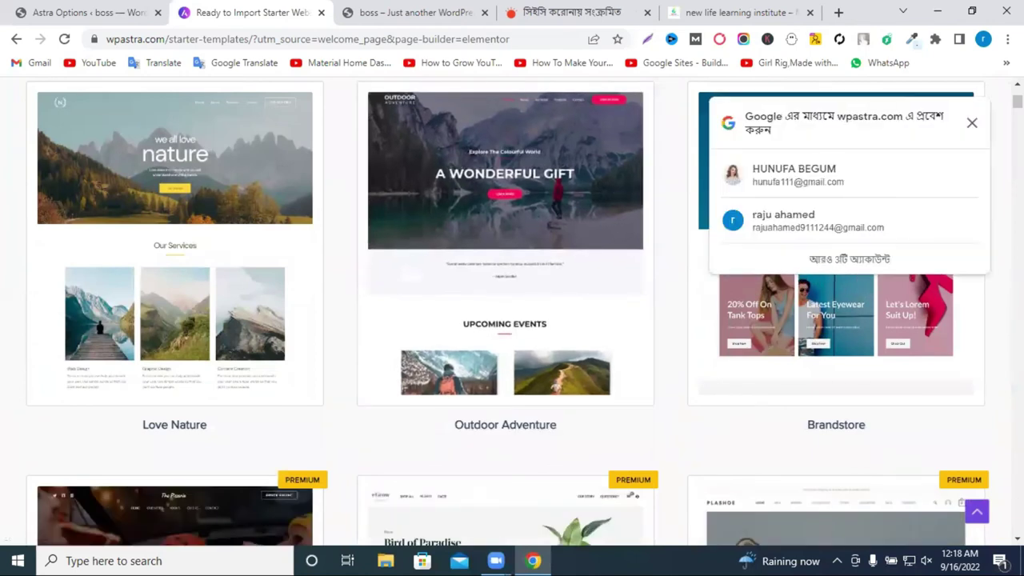
left_click(972, 122)
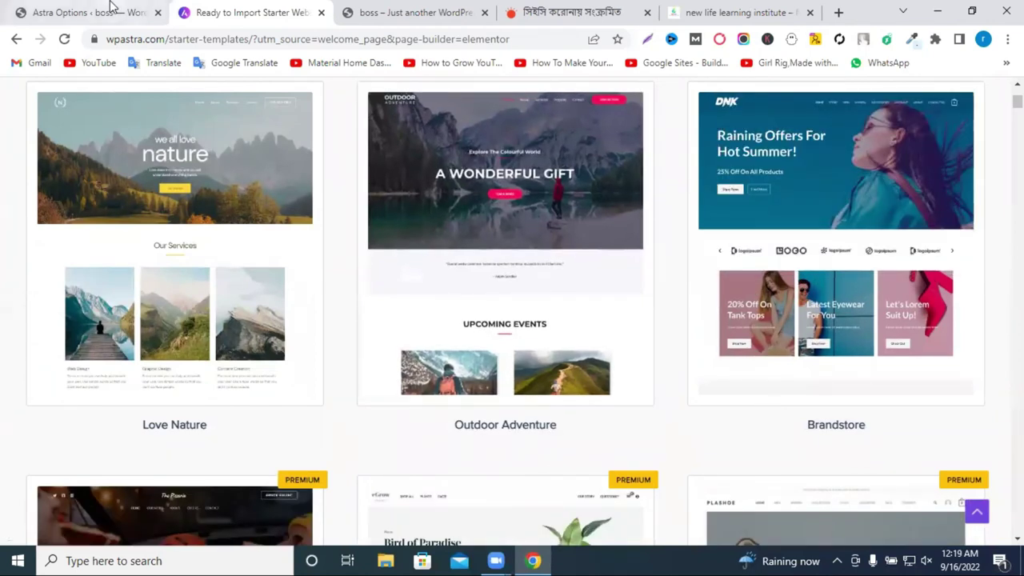
Reopen the Starter Templates gallery and scroll down past the shop and blog designs
left_click(88, 12)
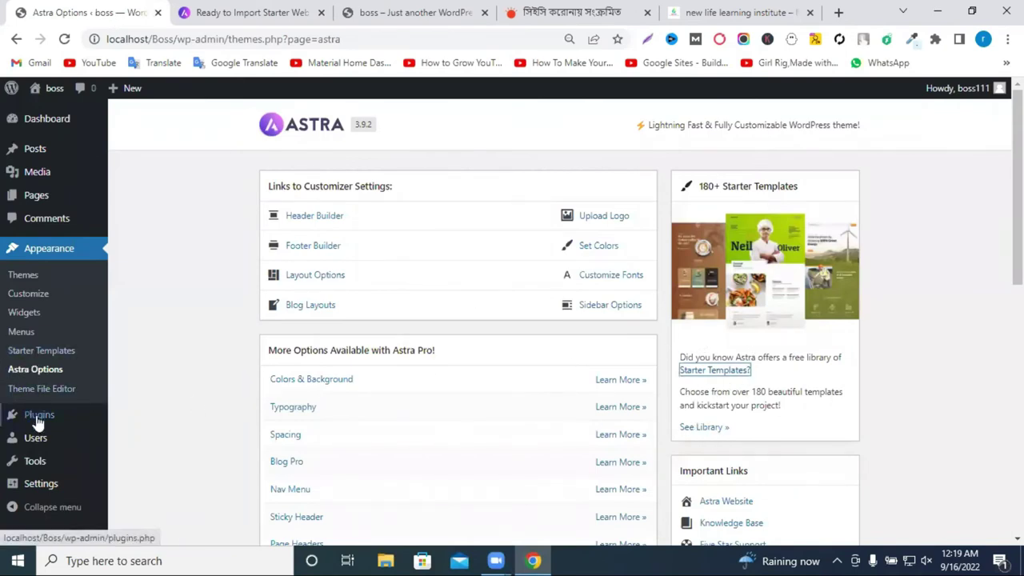
mouse_move(36, 469)
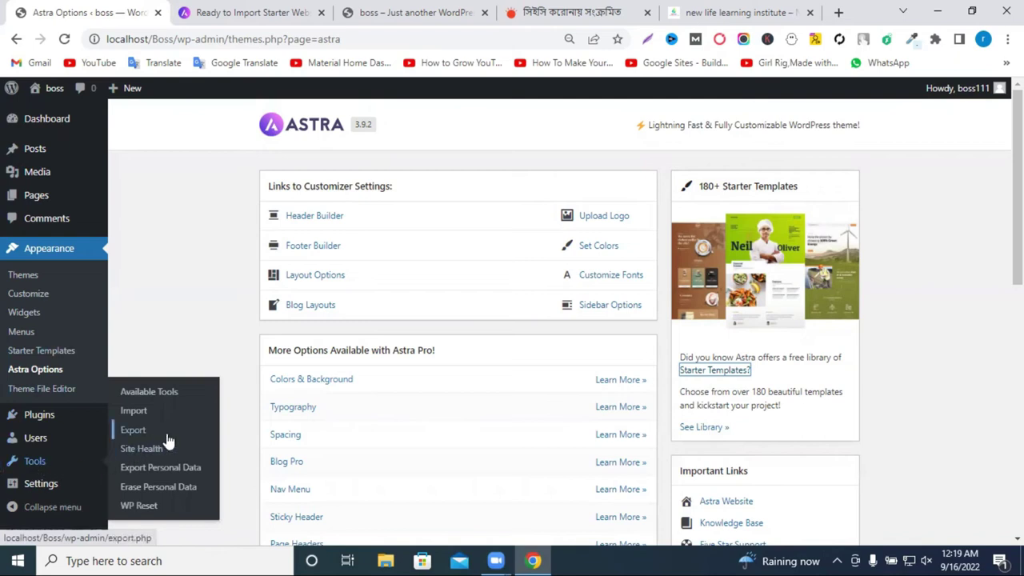
left_click(717, 374)
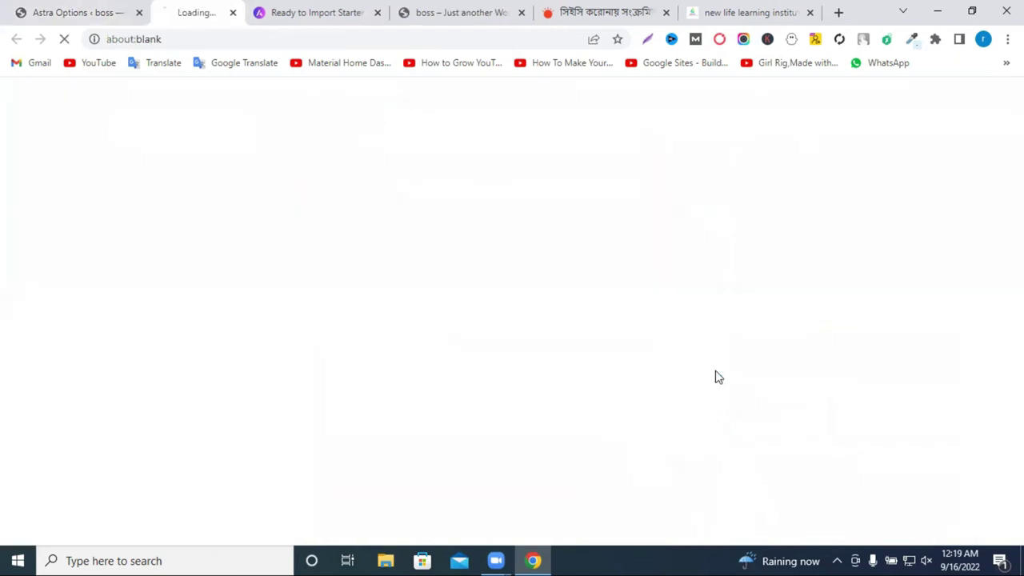
left_click(365, 10)
left_click(264, 10)
left_click(336, 12)
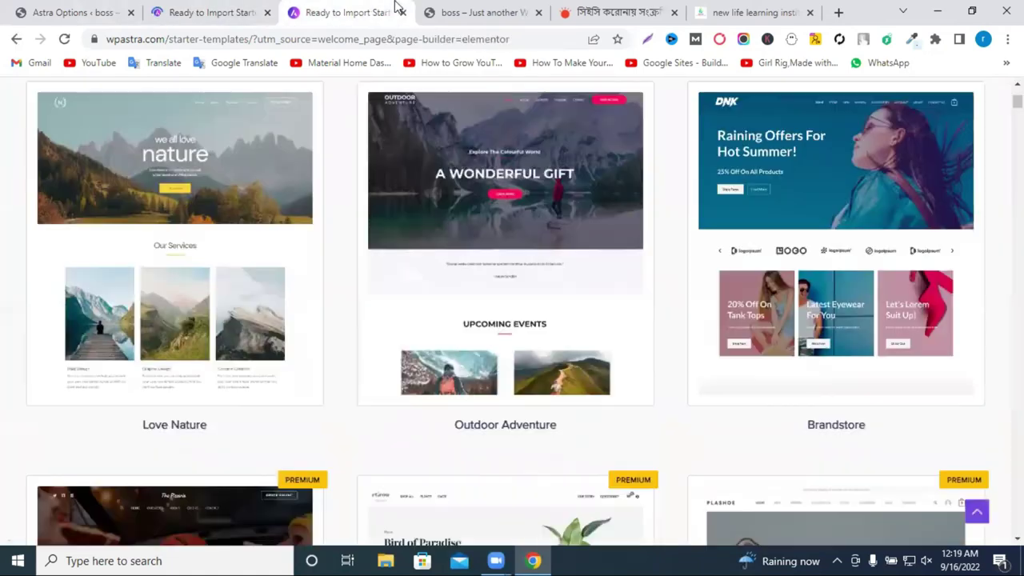
scroll(530, 313, "down", 5)
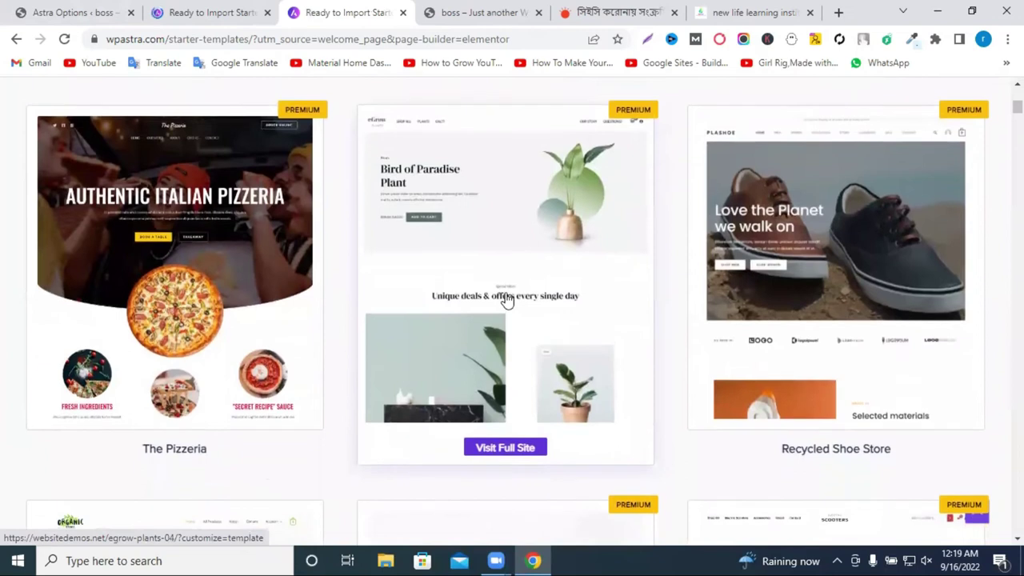
scroll(771, 290, "up", 1)
scroll(766, 296, "down", 5)
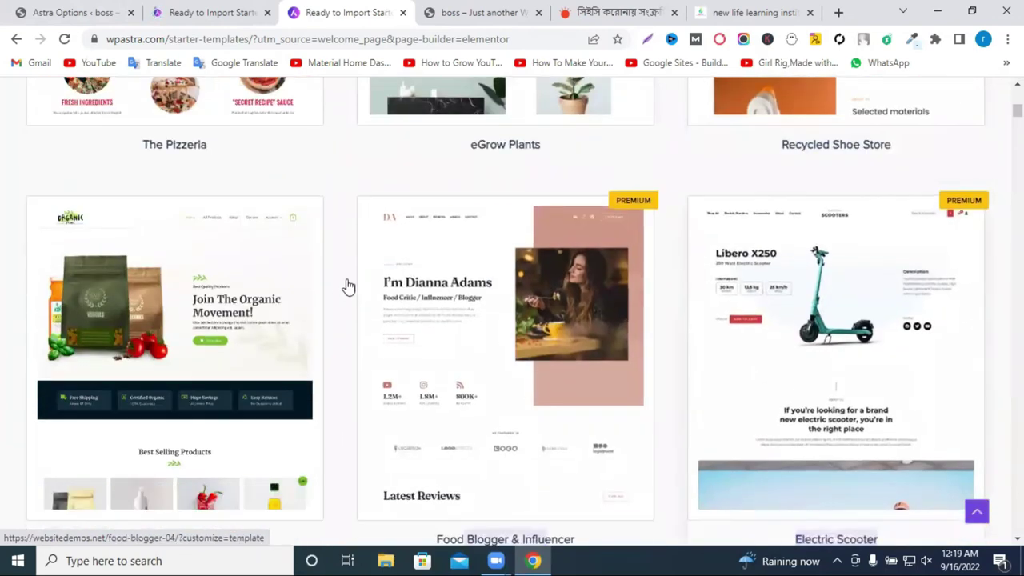
scroll(272, 299, "down", 3)
scroll(272, 297, "down", 3)
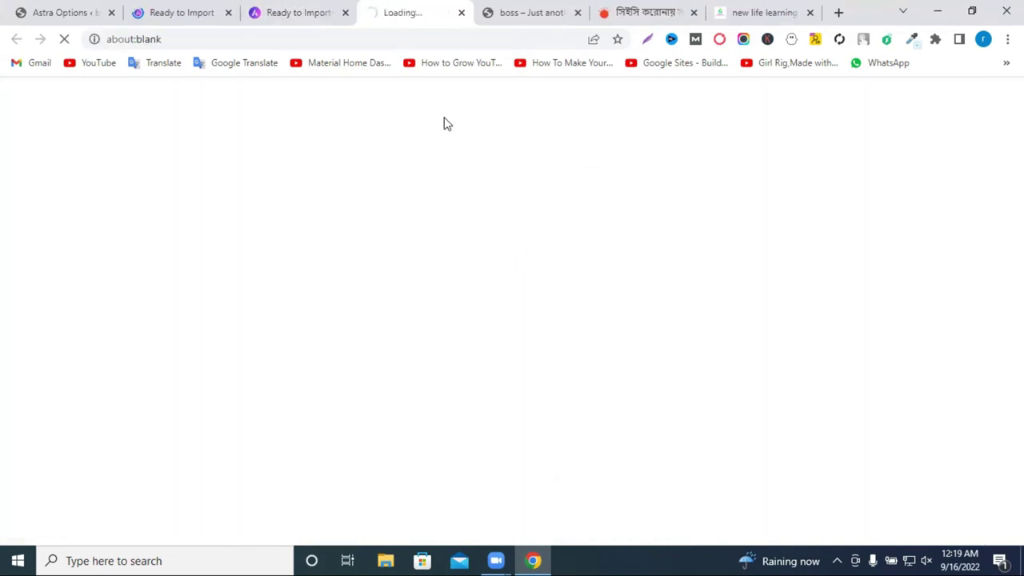
Open the Creative80 Room blog demo in a new tab and close its duplicate tab
left_click(310, 10)
left_click(395, 11)
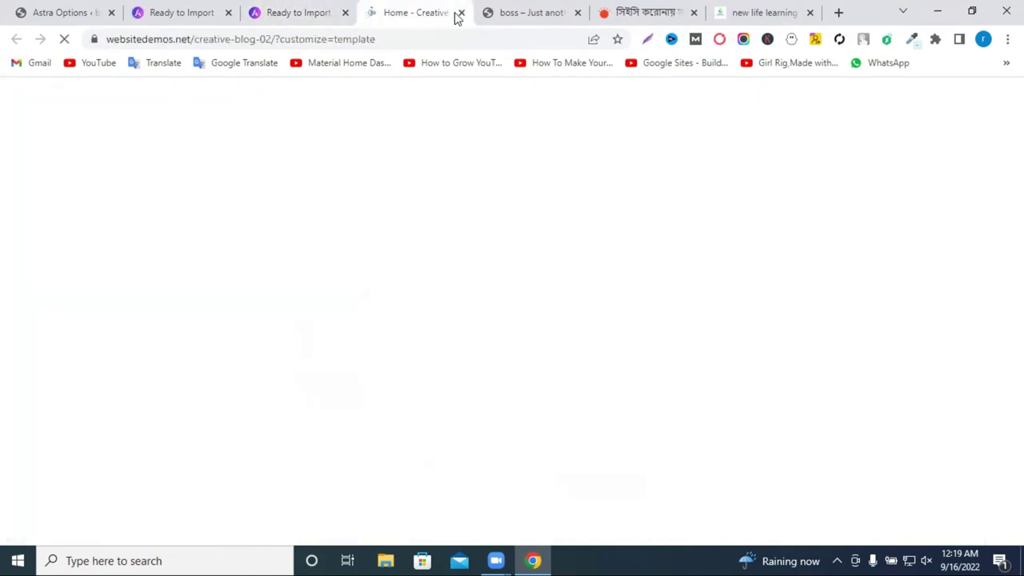
left_click(312, 9)
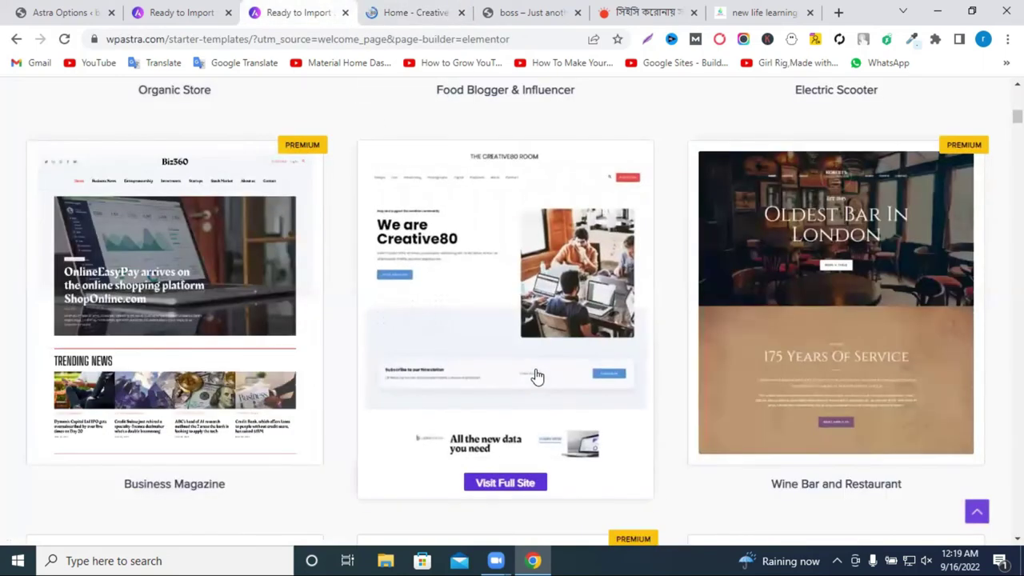
left_click(536, 368)
left_click(485, 12)
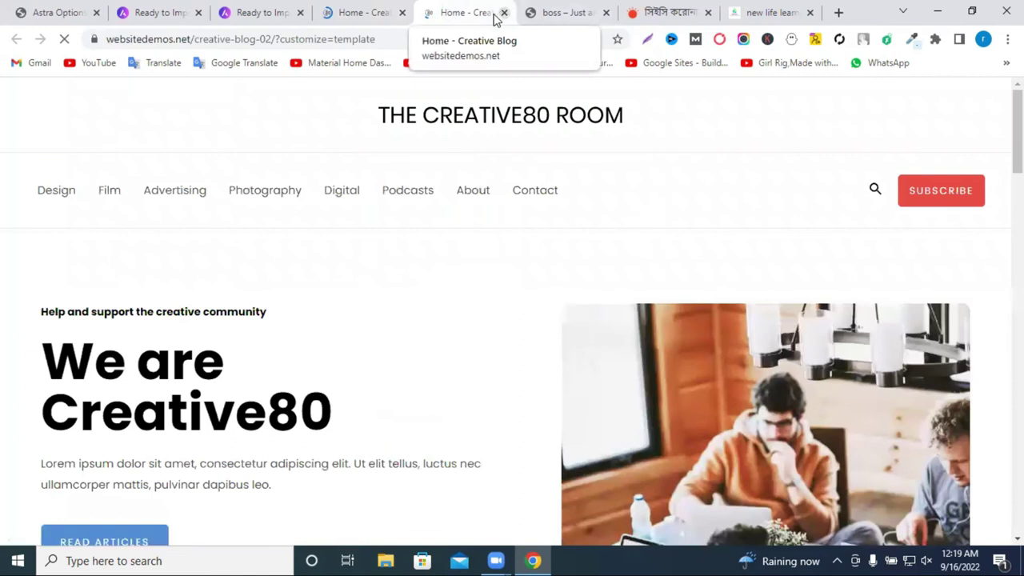
left_click(504, 12)
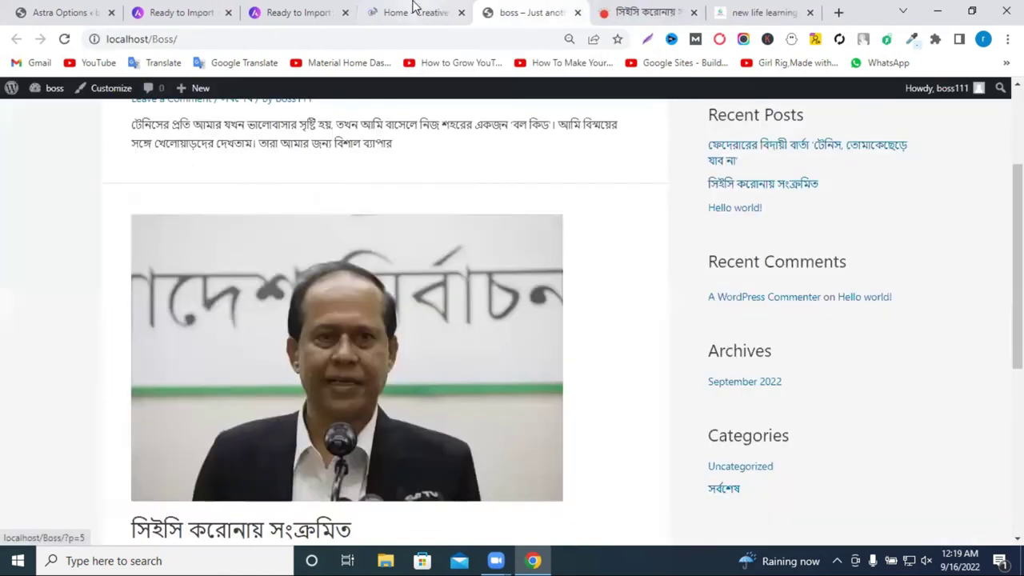
left_click(416, 10)
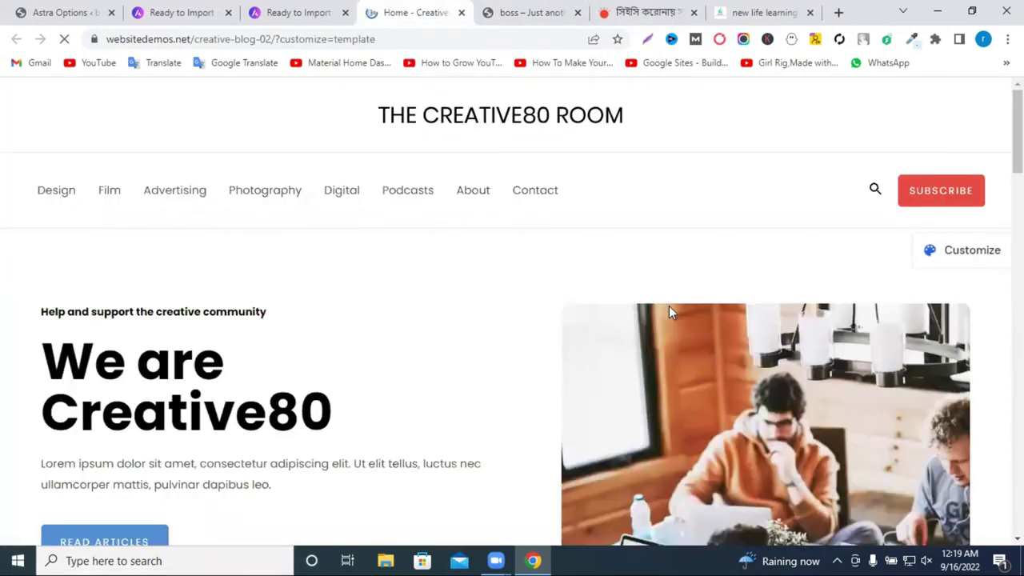
Scroll through the Creative Blog demo to its podcasts section, then return to the gallery
scroll(669, 306, "down", 15)
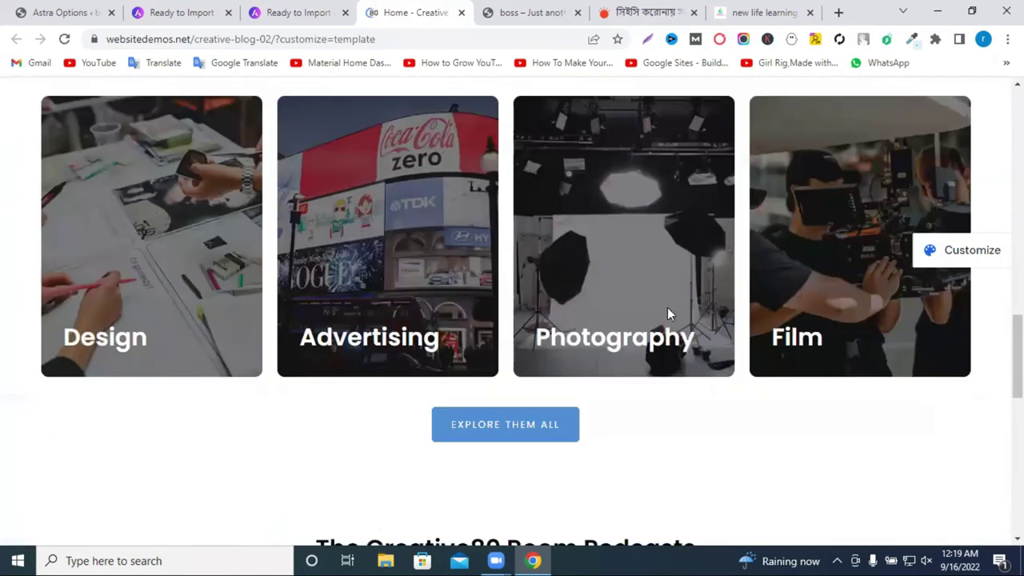
scroll(668, 309, "down", 9)
scroll(649, 336, "up", 4)
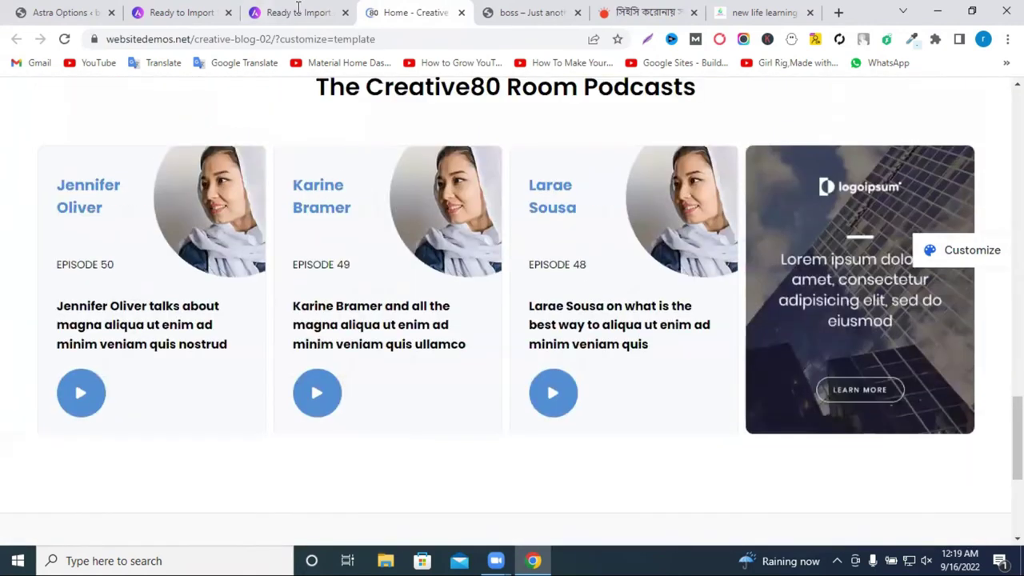
left_click(298, 10)
left_click(219, 11)
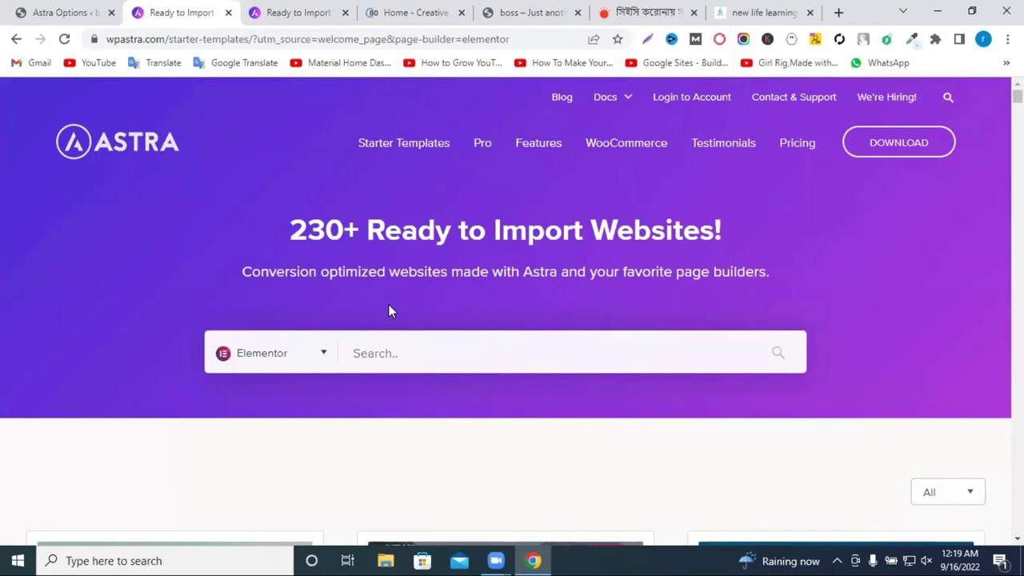
Open the Starter Templates library once more from the Astra Options page
scroll(388, 311, "down", 5)
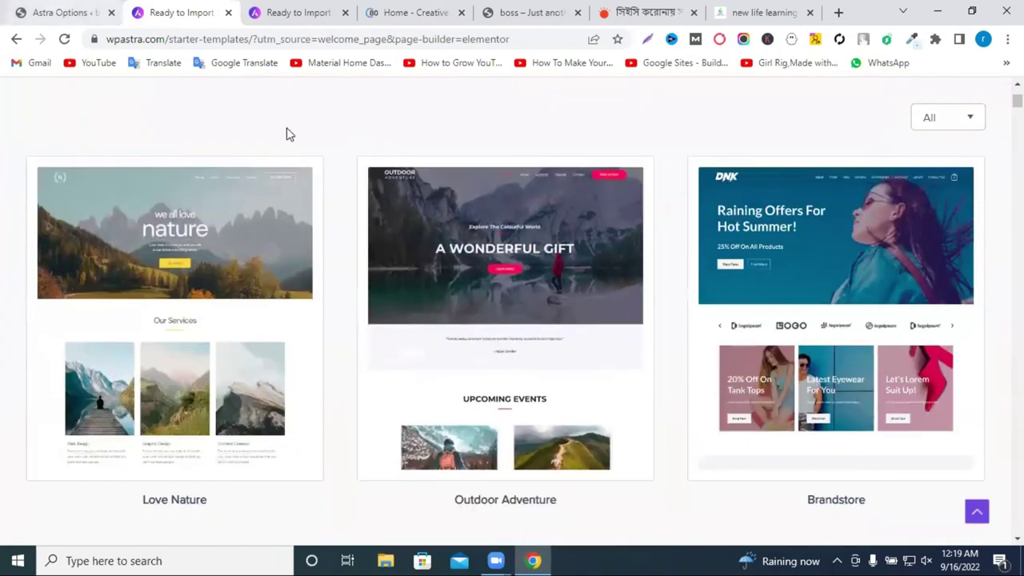
key("ctrl+shift+Tab")
scroll(370, 304, "down", 2)
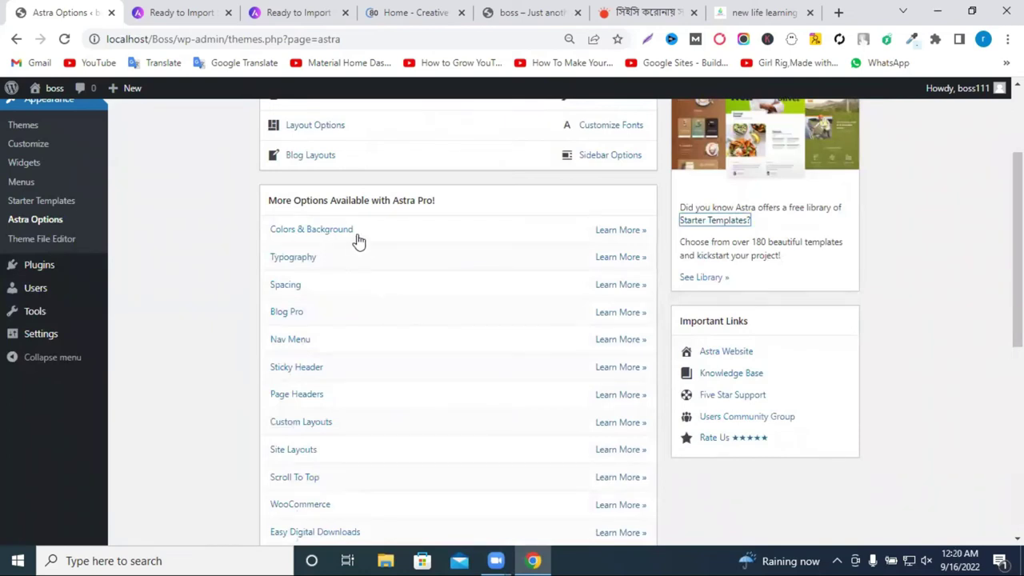
left_click(702, 231)
Close the duplicate gallery tabs, leaving one page loading 230+ Ready to Import Websites
left_click(280, 12)
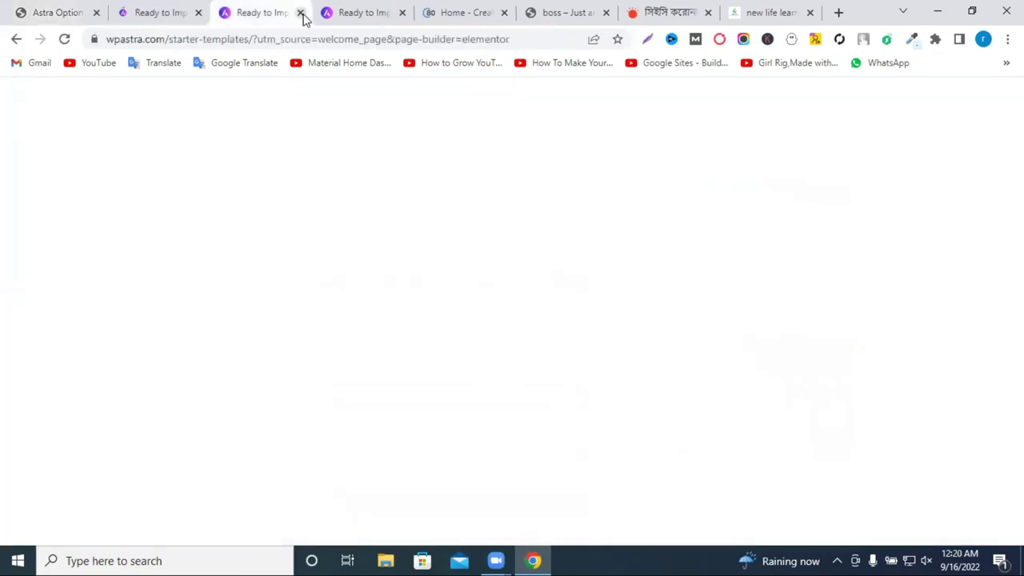
left_click(300, 12)
key("ctrl+w")
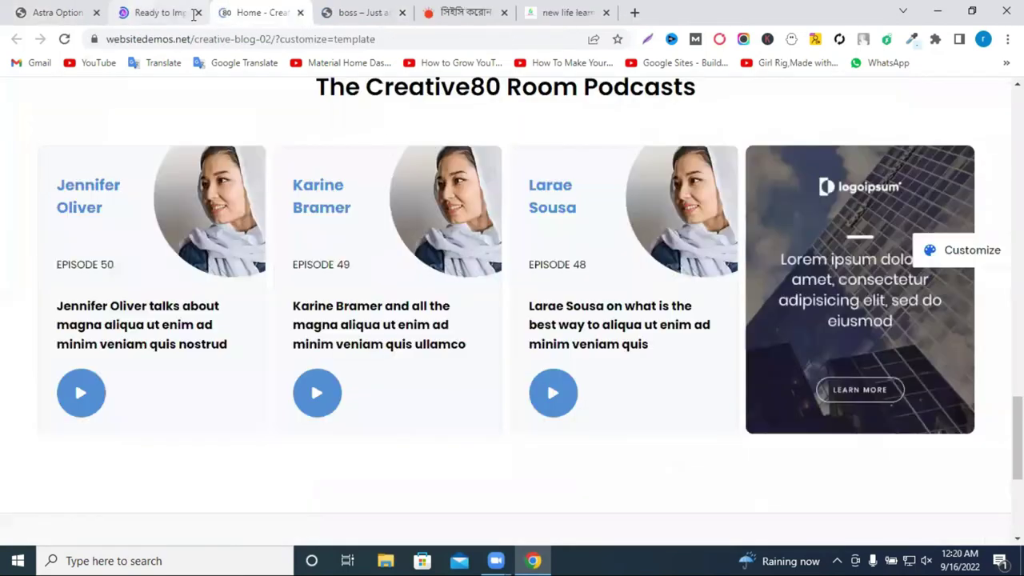
left_click(194, 14)
scroll(715, 210, "down", 2)
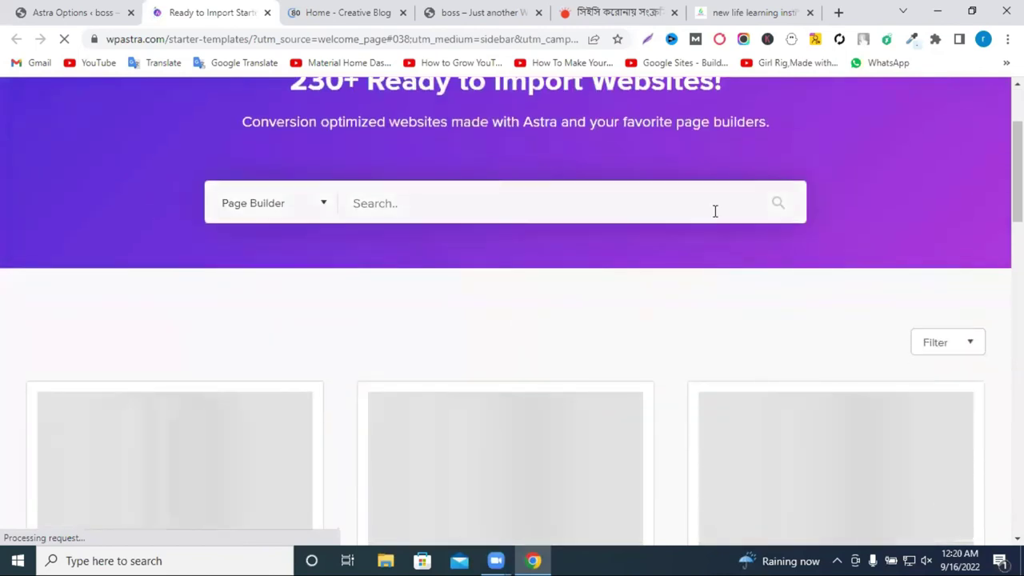